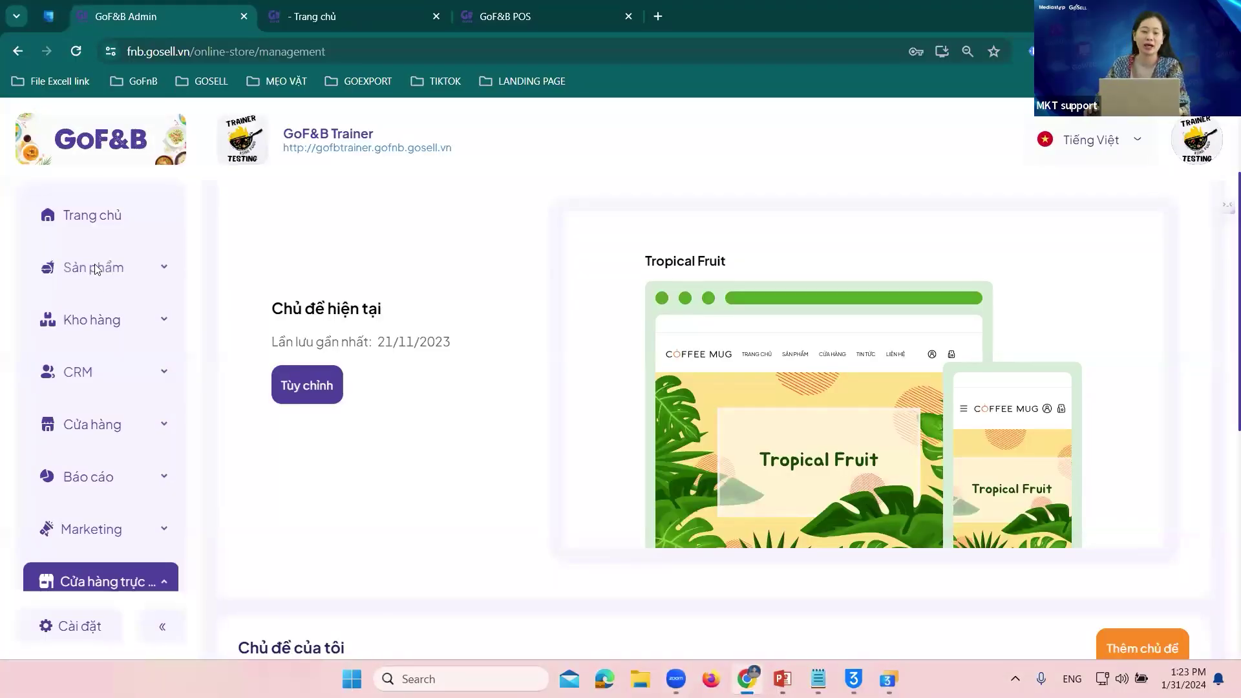
# - Open the store's promotions page and look through the discount campaign, flash sale campaign and discount code lists
pyautogui.click(128, 438)
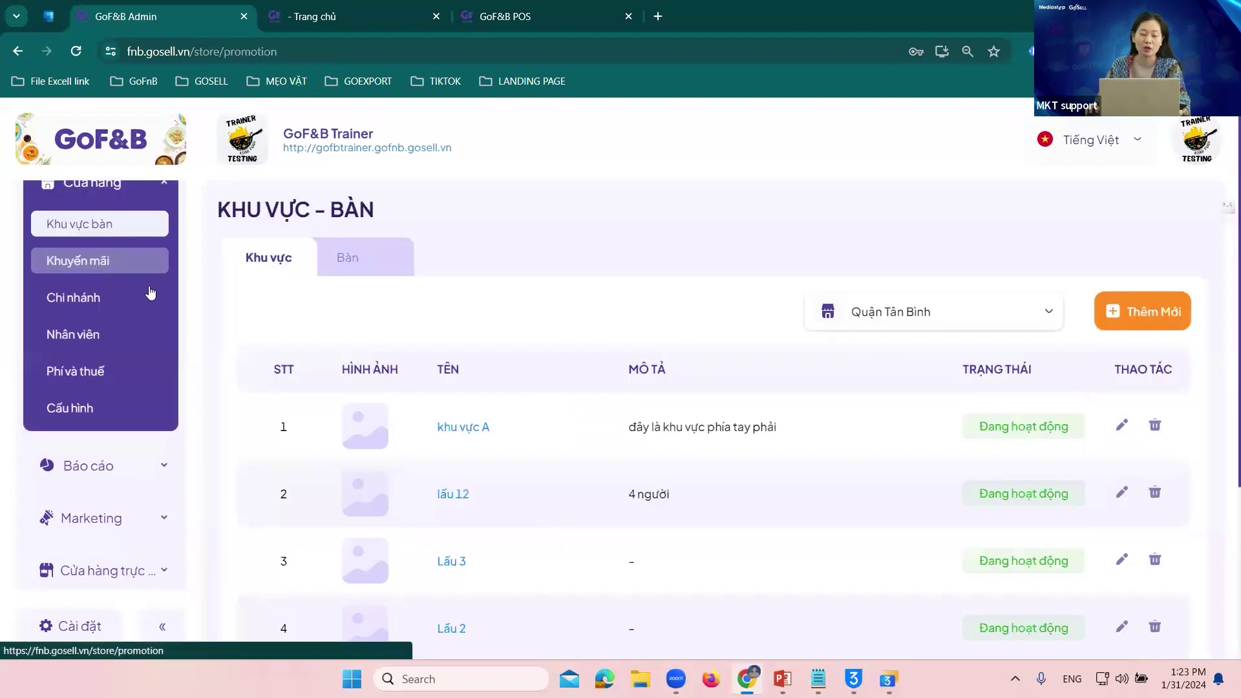
pyautogui.click(88, 261)
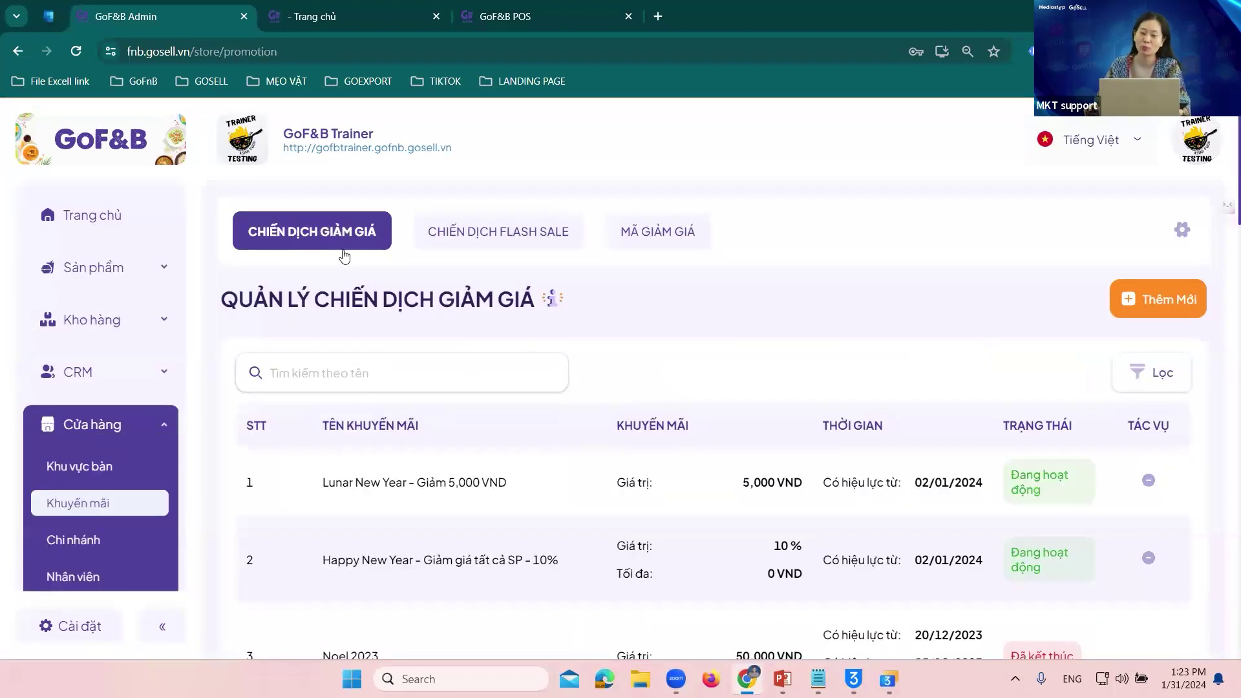
pyautogui.click(527, 236)
pyautogui.click(346, 234)
pyautogui.click(515, 237)
pyautogui.click(668, 232)
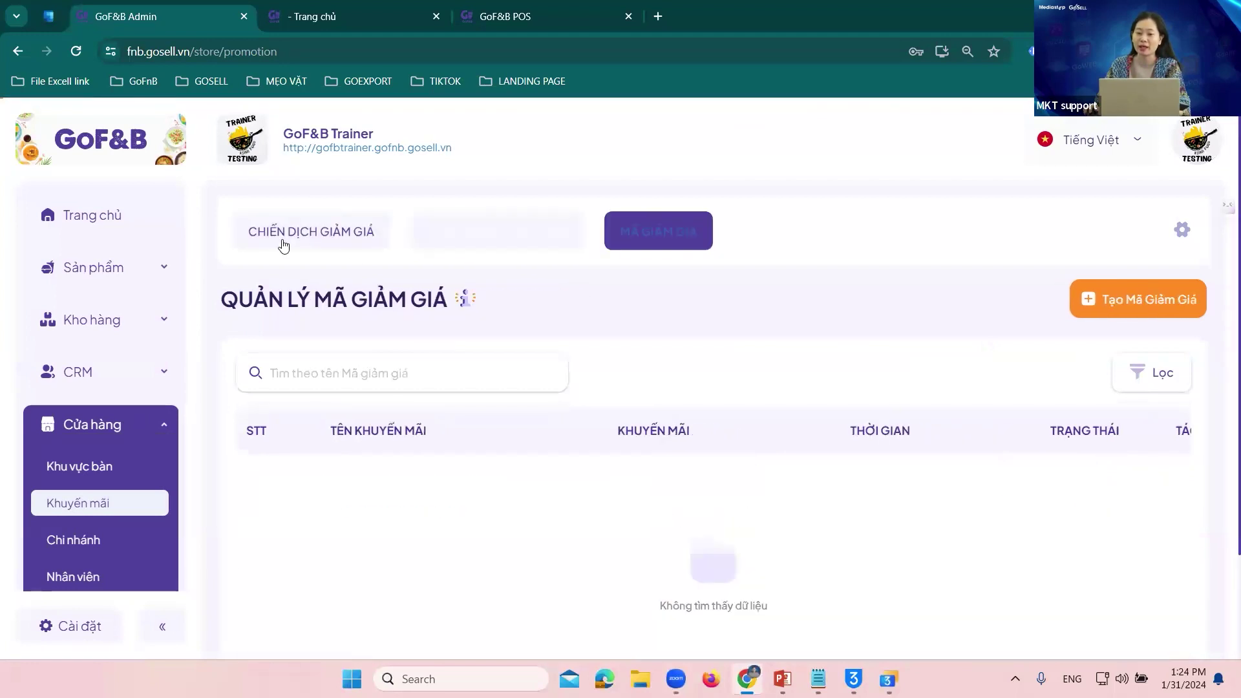
pyautogui.click(497, 237)
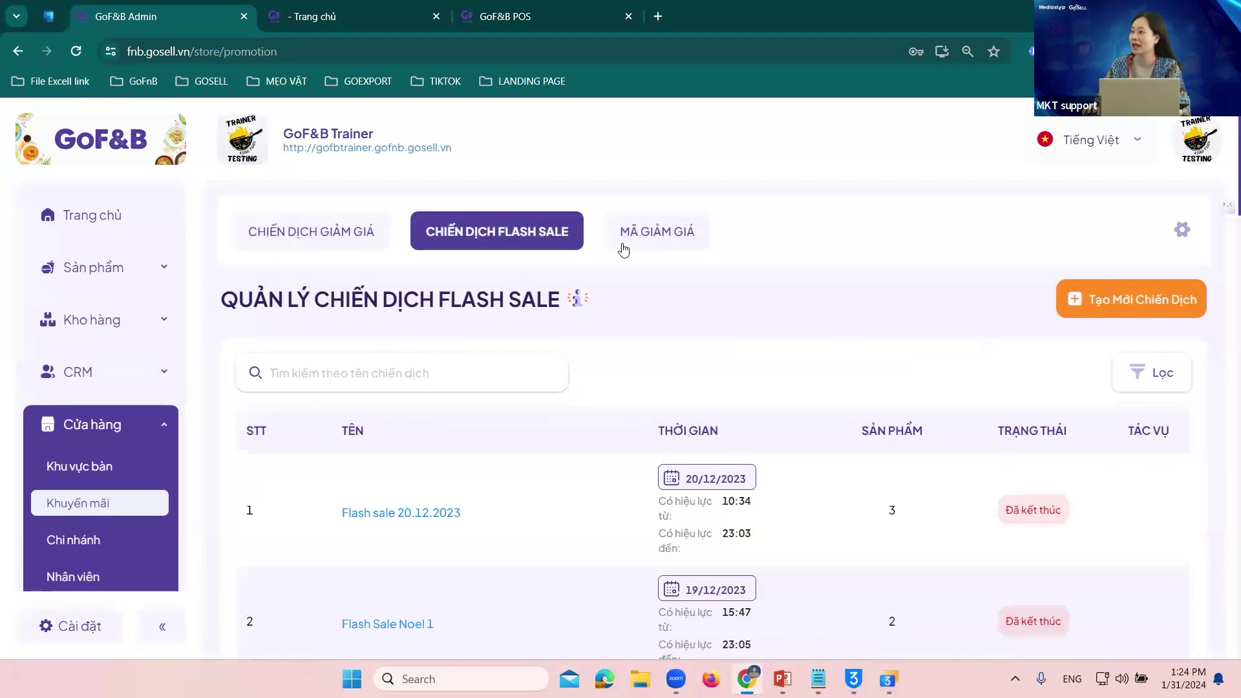
pyautogui.click(668, 236)
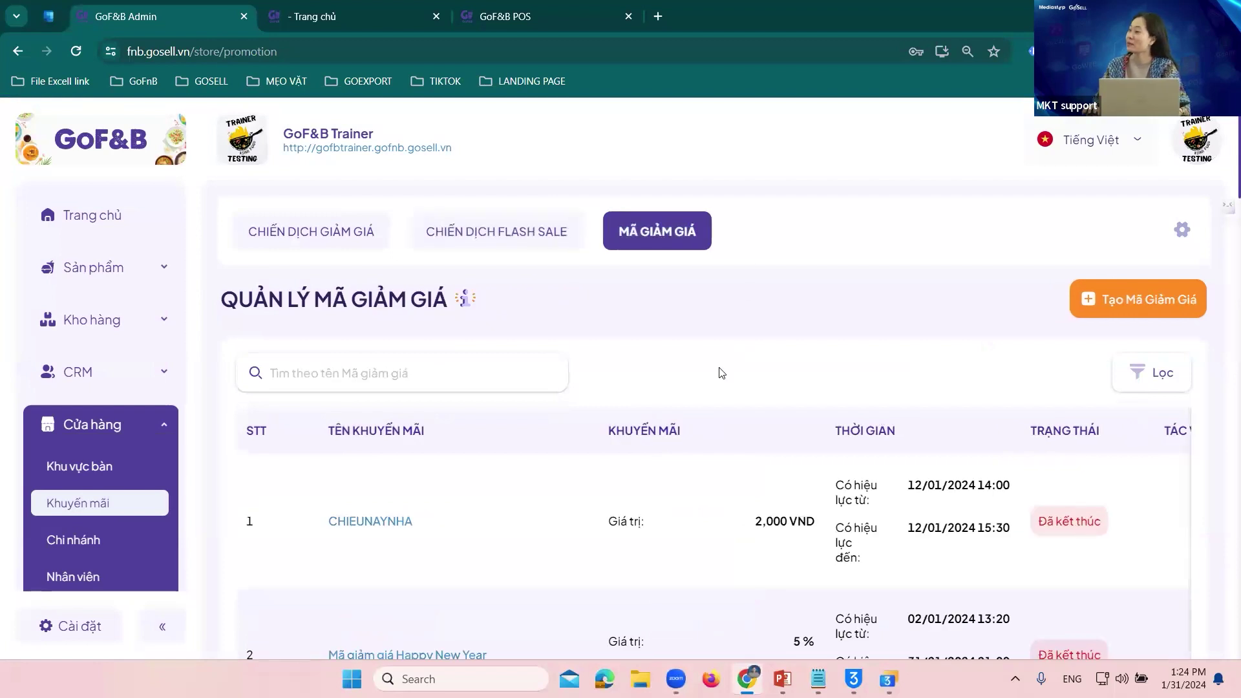
pyautogui.click(302, 236)
pyautogui.click(501, 235)
pyautogui.click(650, 236)
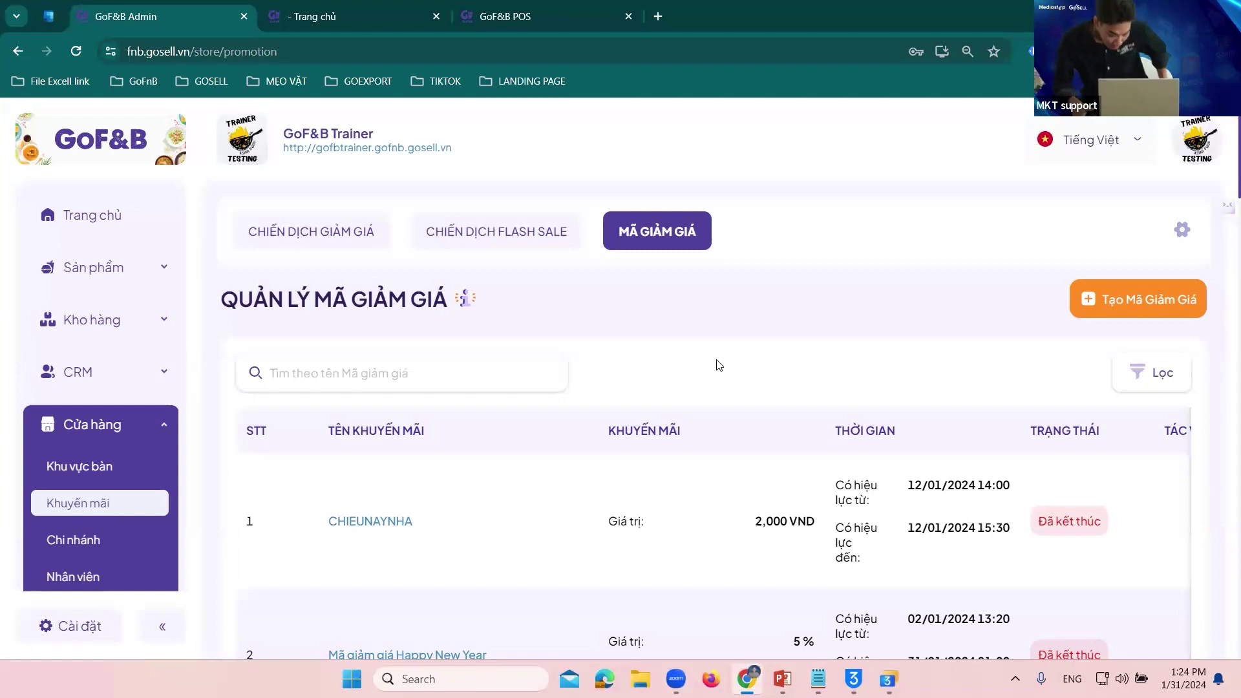
# - Open the creation form for a new discount campaign and view the available options for its application type
pyautogui.click(329, 233)
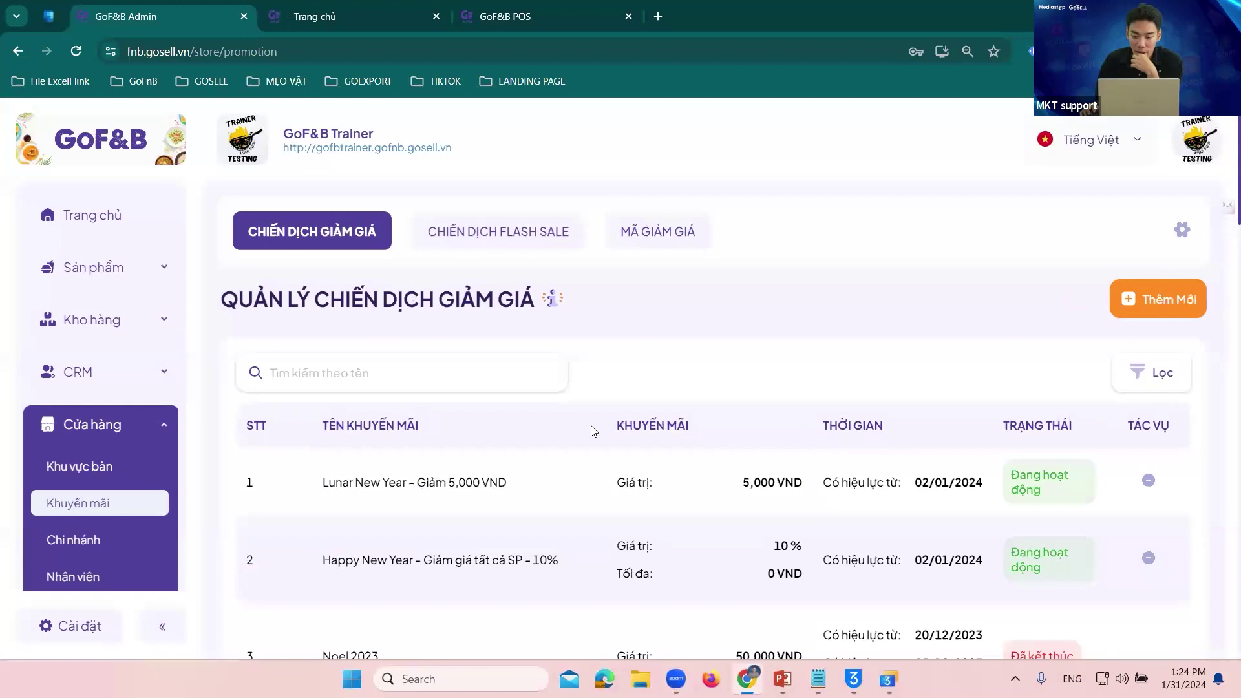
pyautogui.scroll(-1, 676, 345)
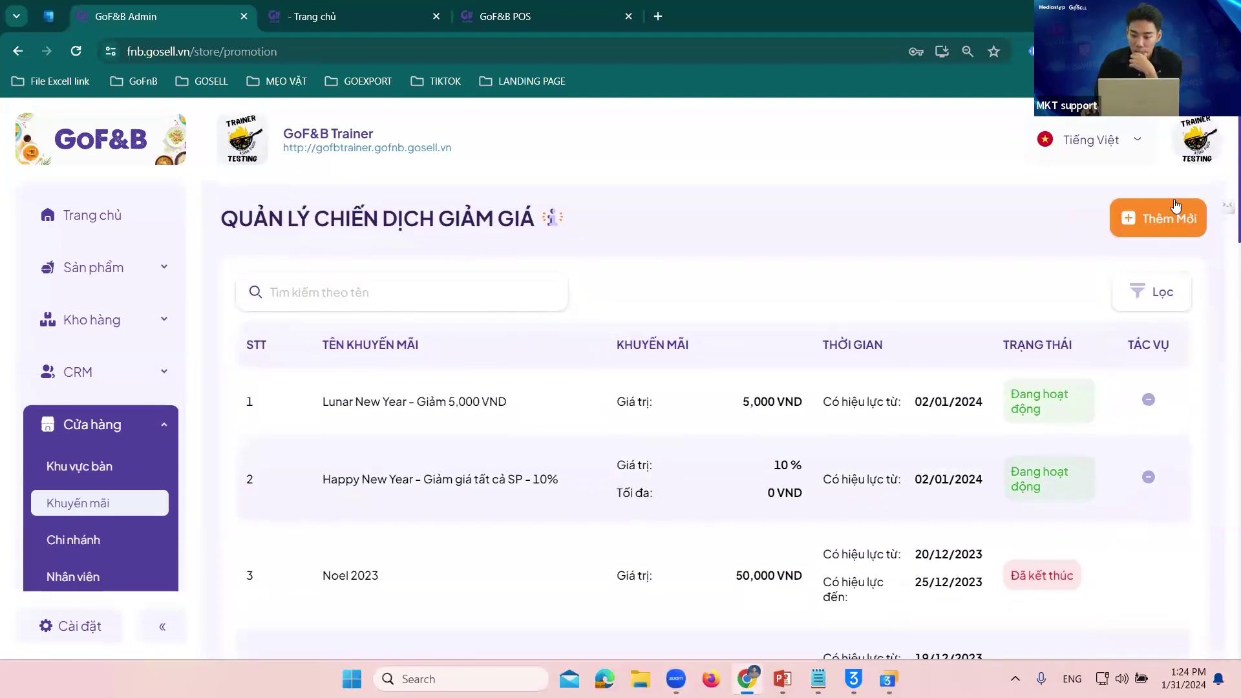
pyautogui.click(1130, 216)
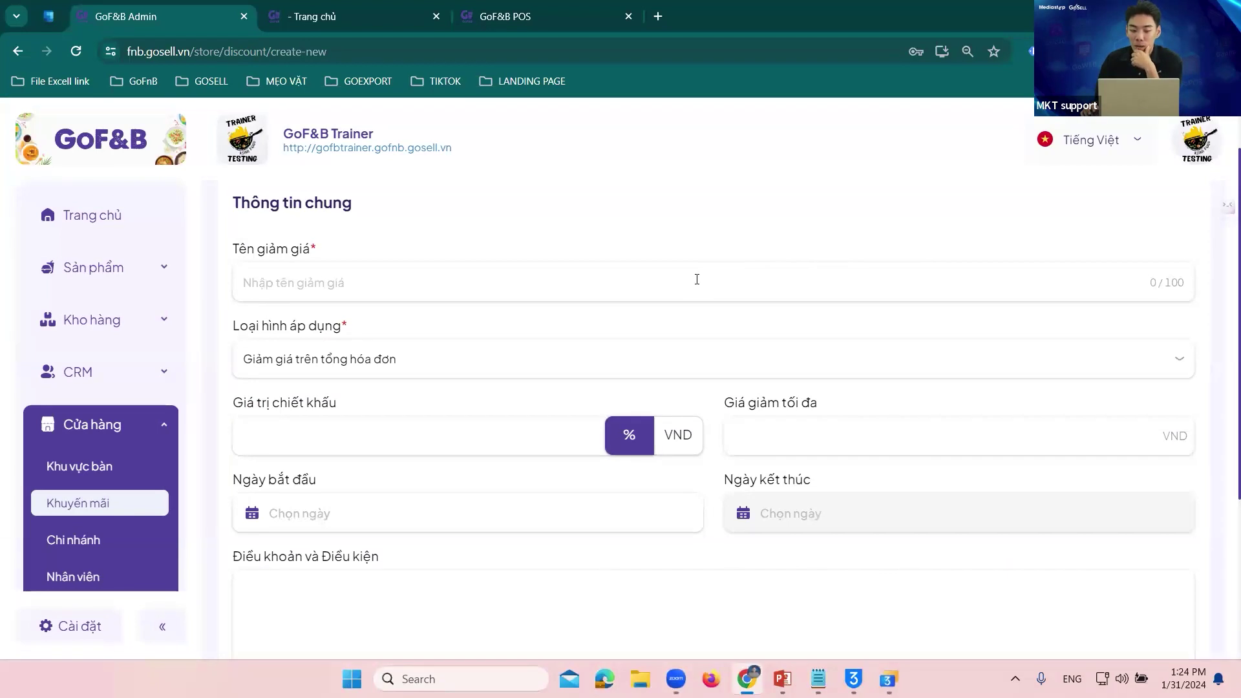
pyautogui.scroll(-1, 702, 278)
pyautogui.scroll(2, 537, 300)
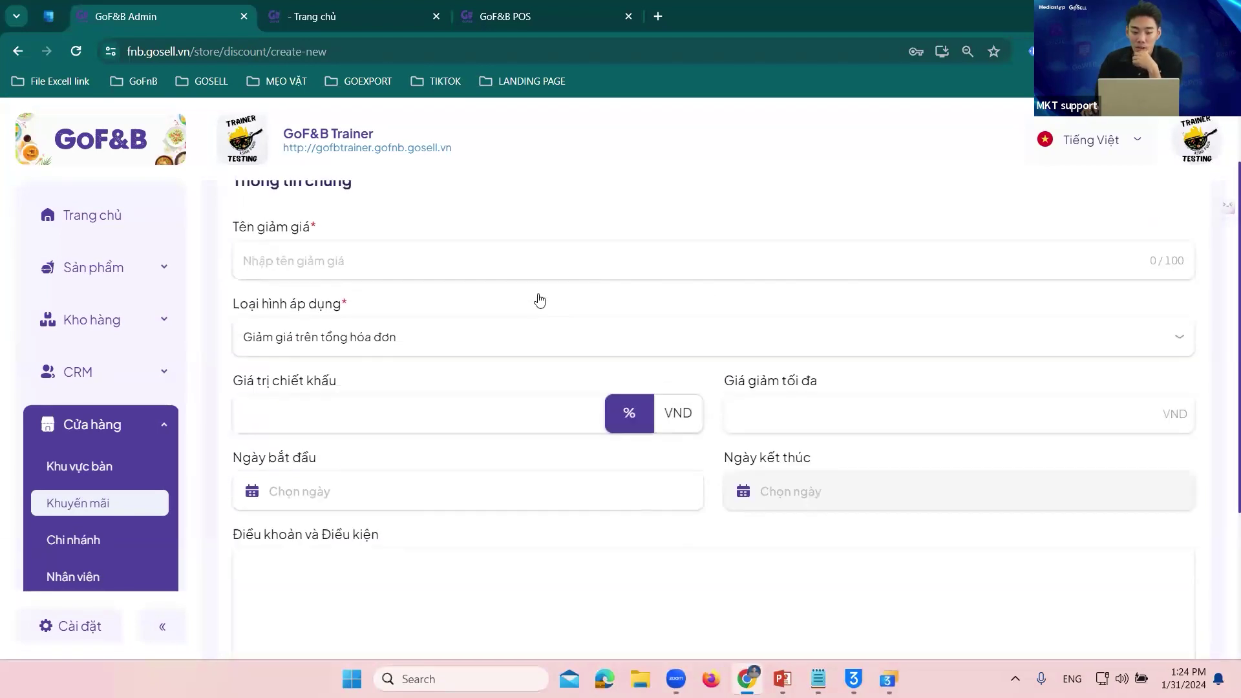
pyautogui.click(507, 351)
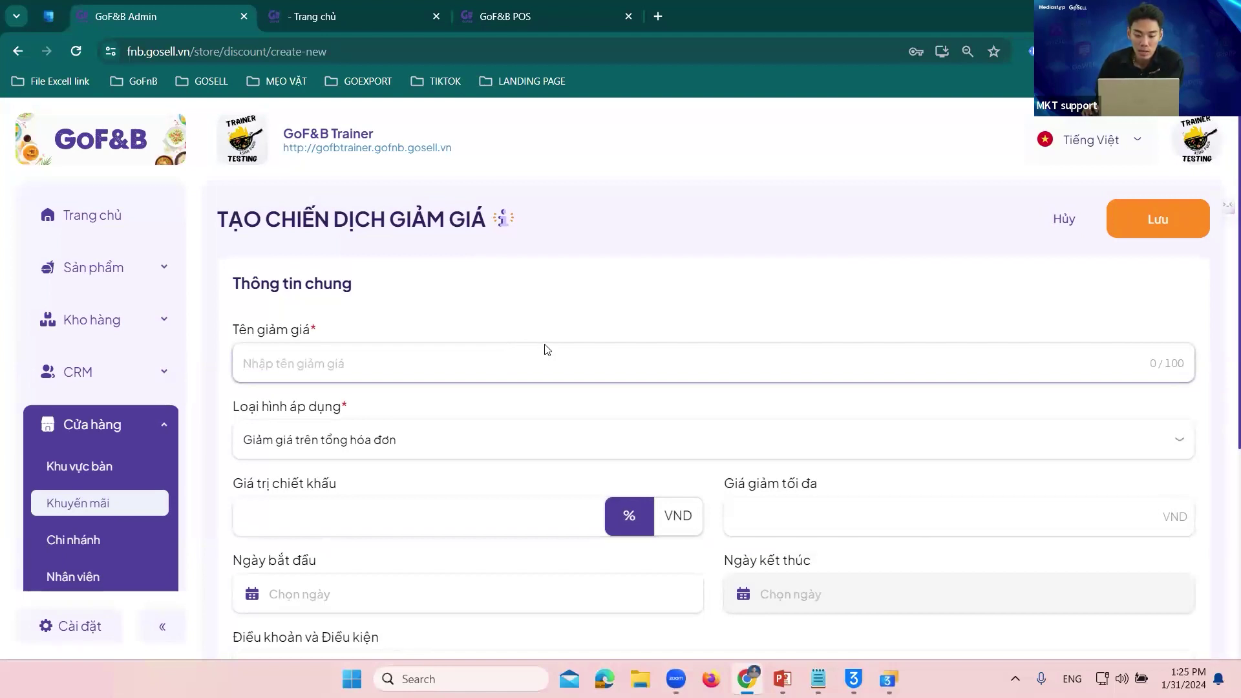
pyautogui.scroll(-1, 572, 318)
pyautogui.click(416, 361)
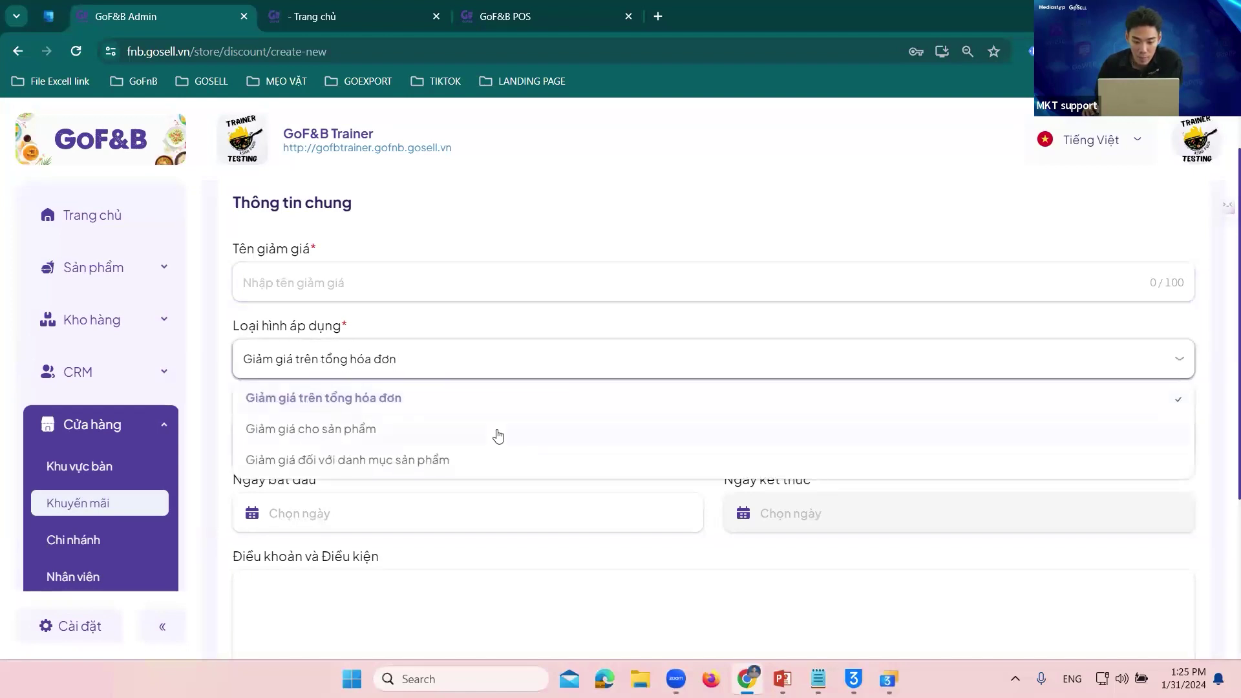
pyautogui.click(662, 224)
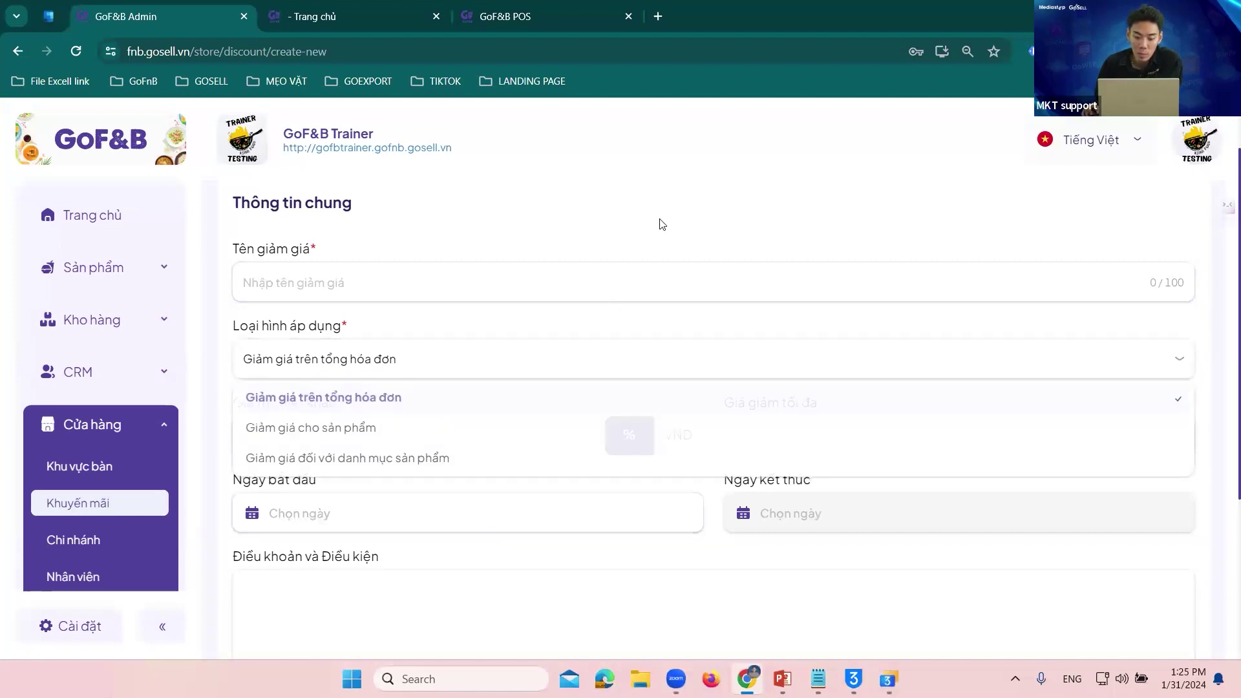
# - Examine the campaign form's discount value, maximum reduction, application type, dates, terms and discount conditions, and leave without saving
pyautogui.scroll(-1, 663, 224)
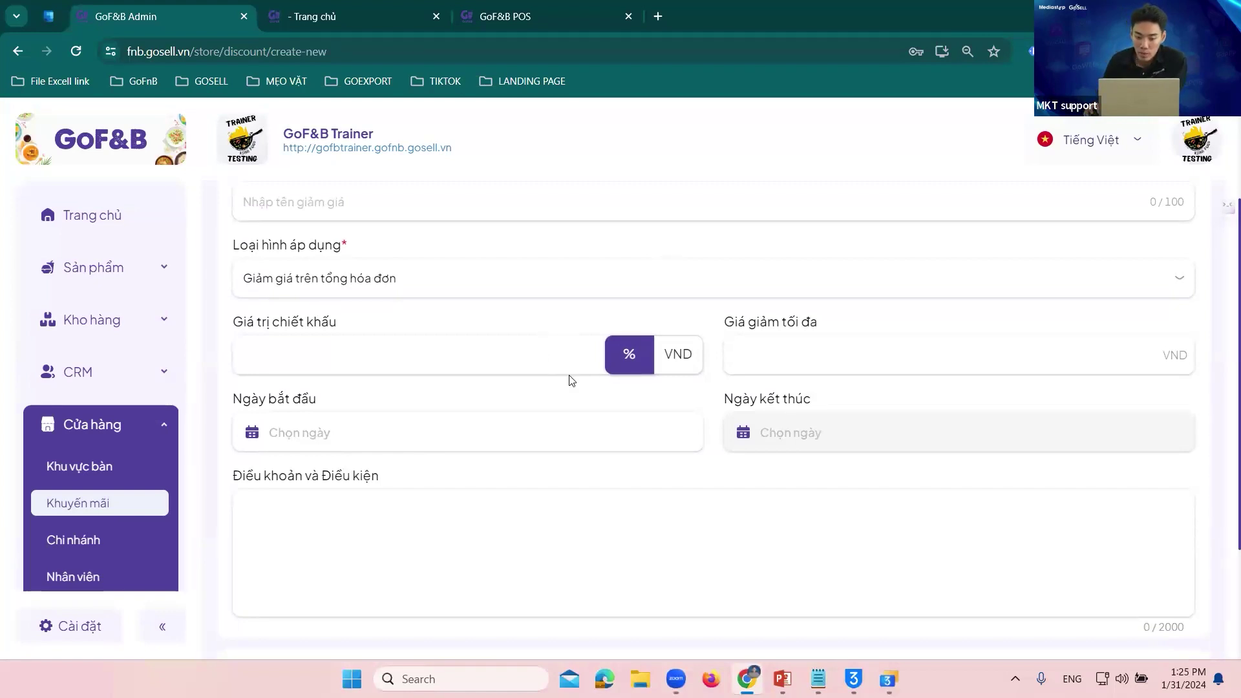
pyautogui.click(570, 353)
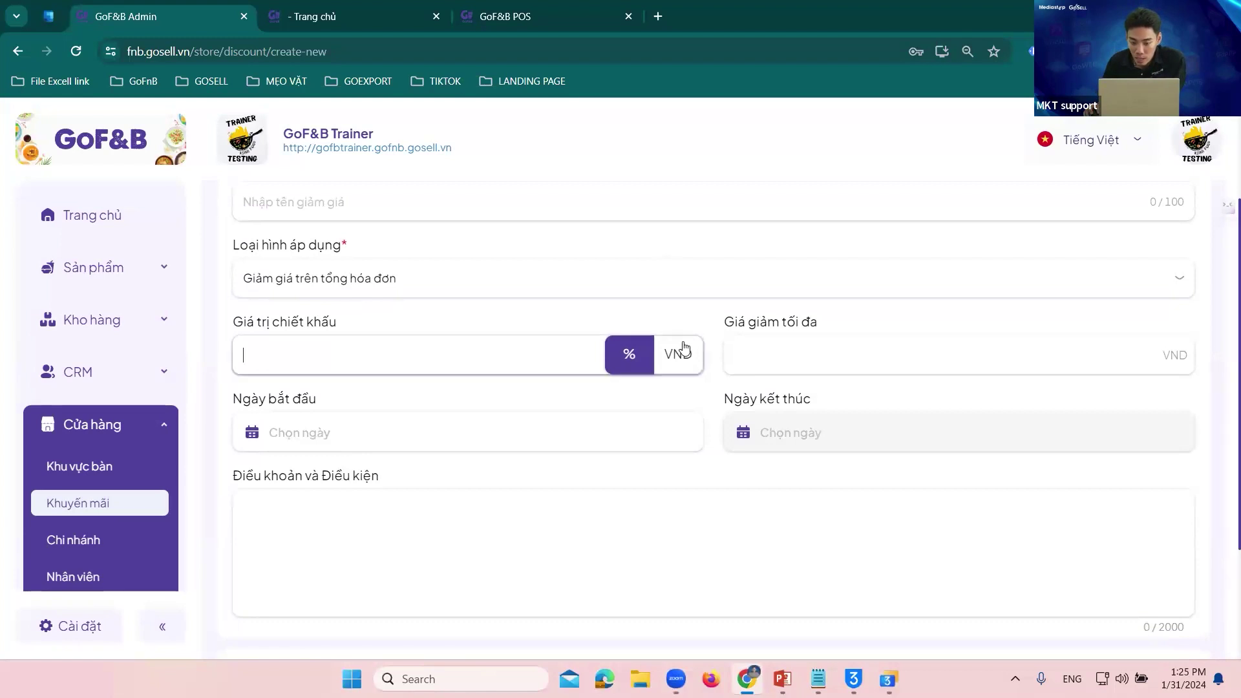
pyautogui.click(835, 357)
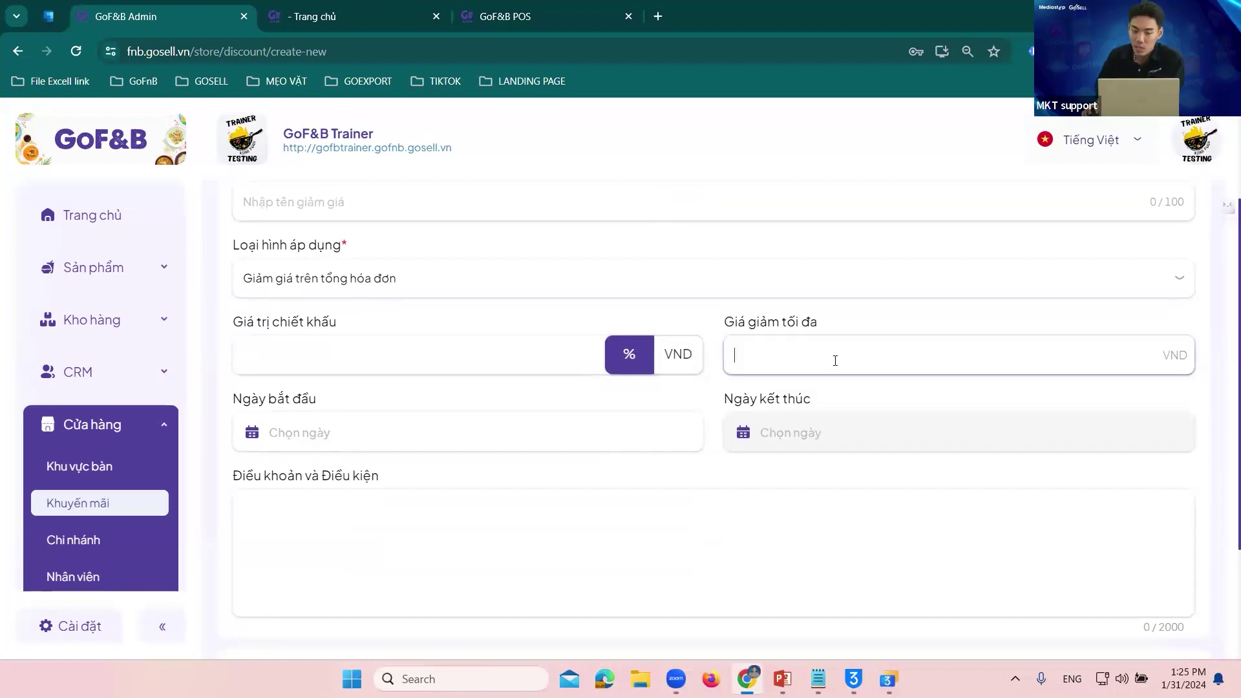
pyautogui.click(510, 280)
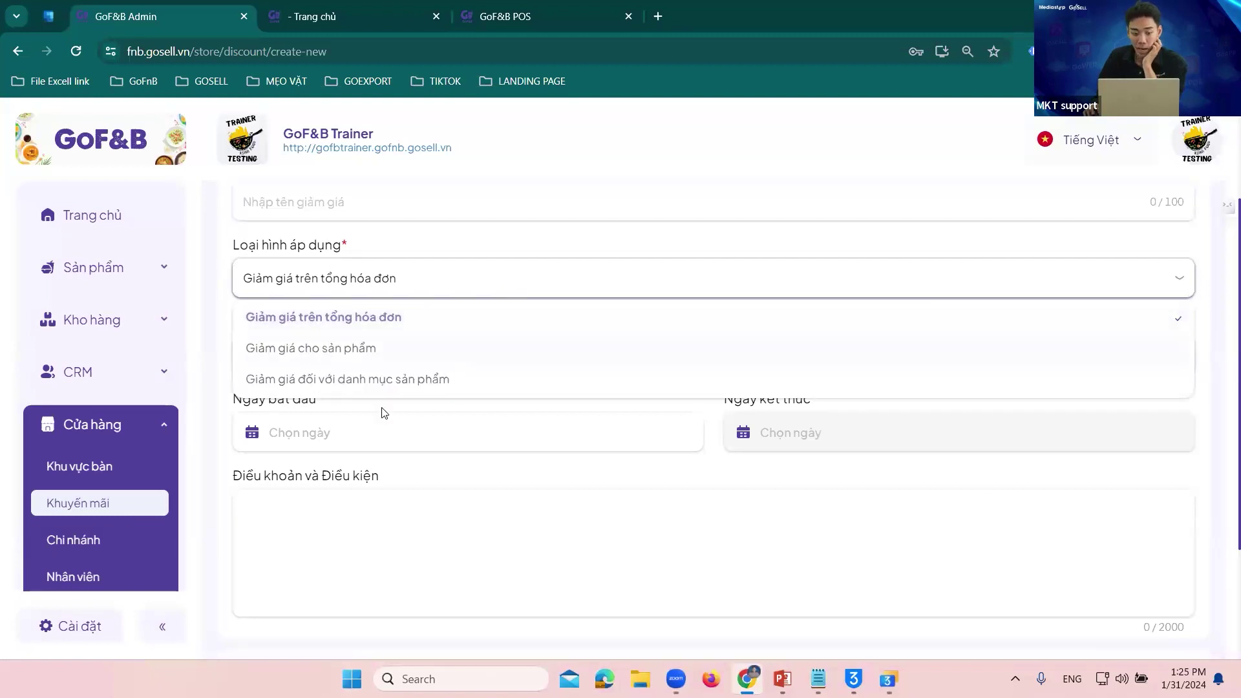
pyautogui.click(513, 285)
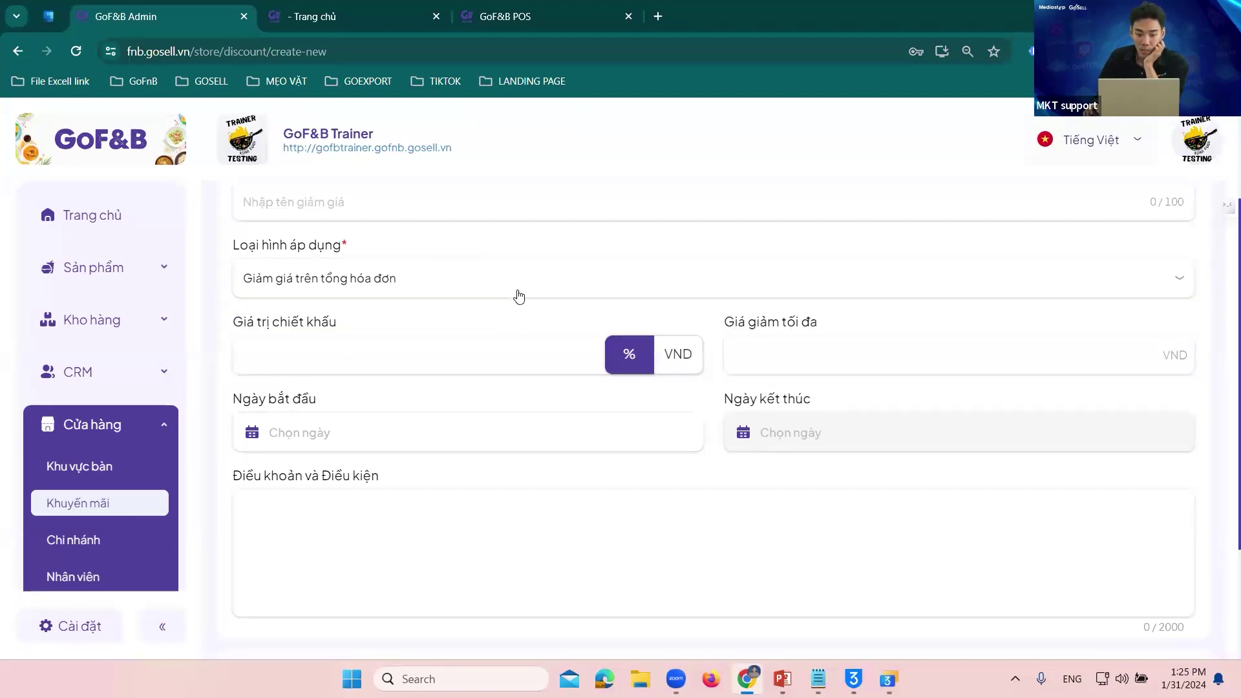
pyautogui.scroll(-3, 535, 330)
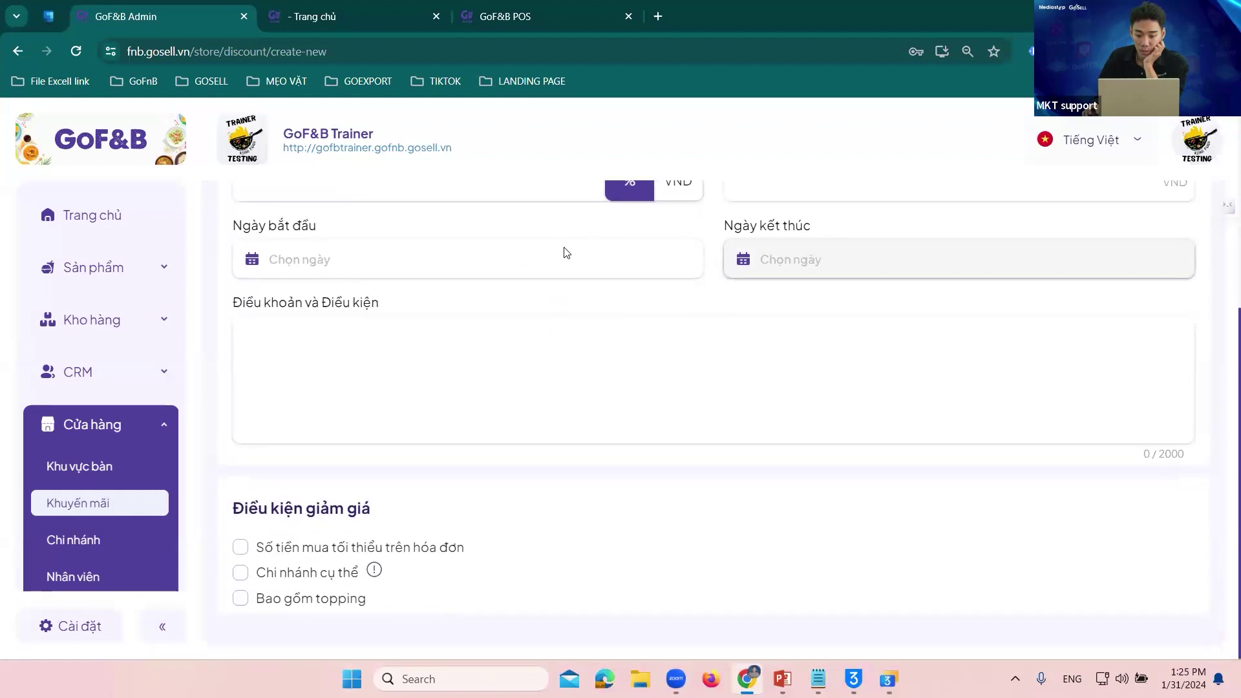
pyautogui.click(538, 258)
pyautogui.click(813, 350)
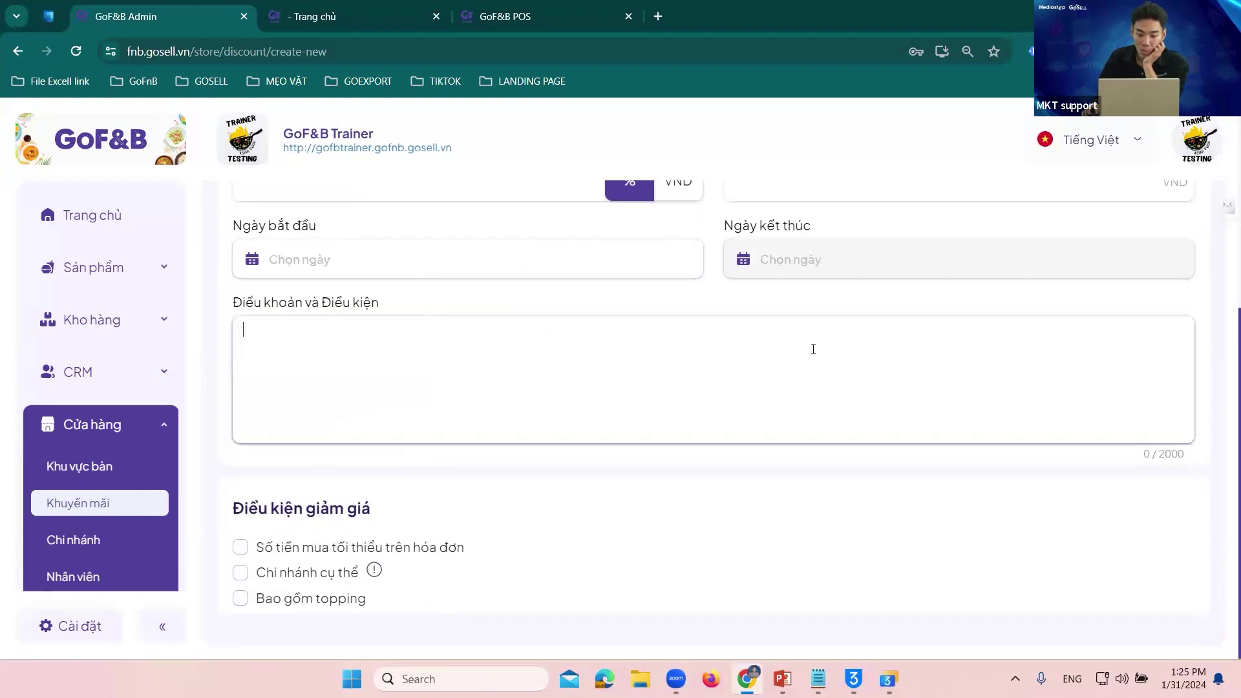
pyautogui.scroll(5, 626, 377)
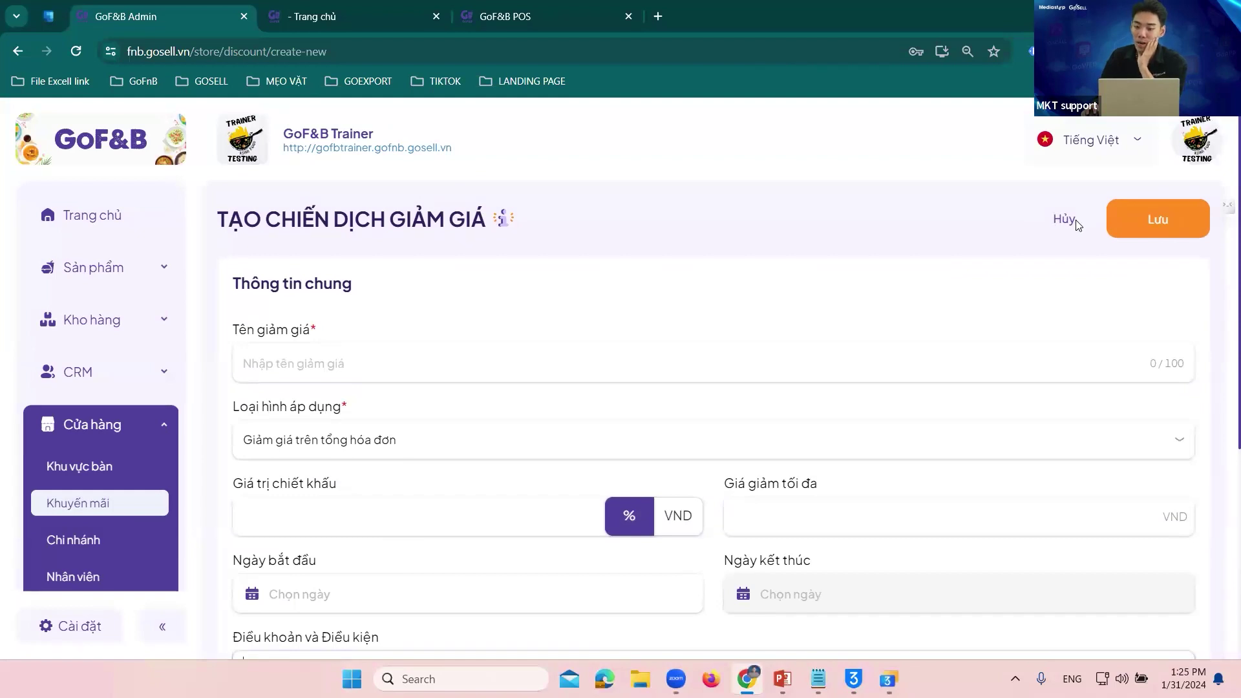
pyautogui.click(1061, 222)
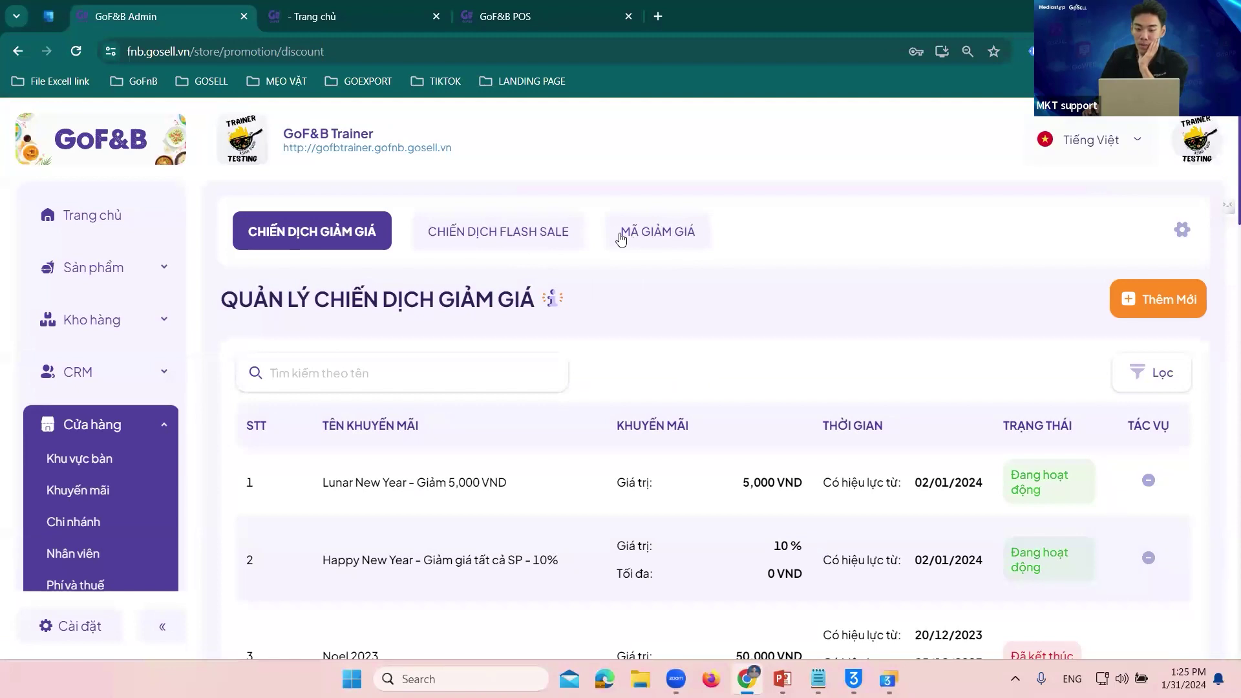
# - Start a new discount code from the discount code list and review its general information, conditions and platforms
pyautogui.click(654, 232)
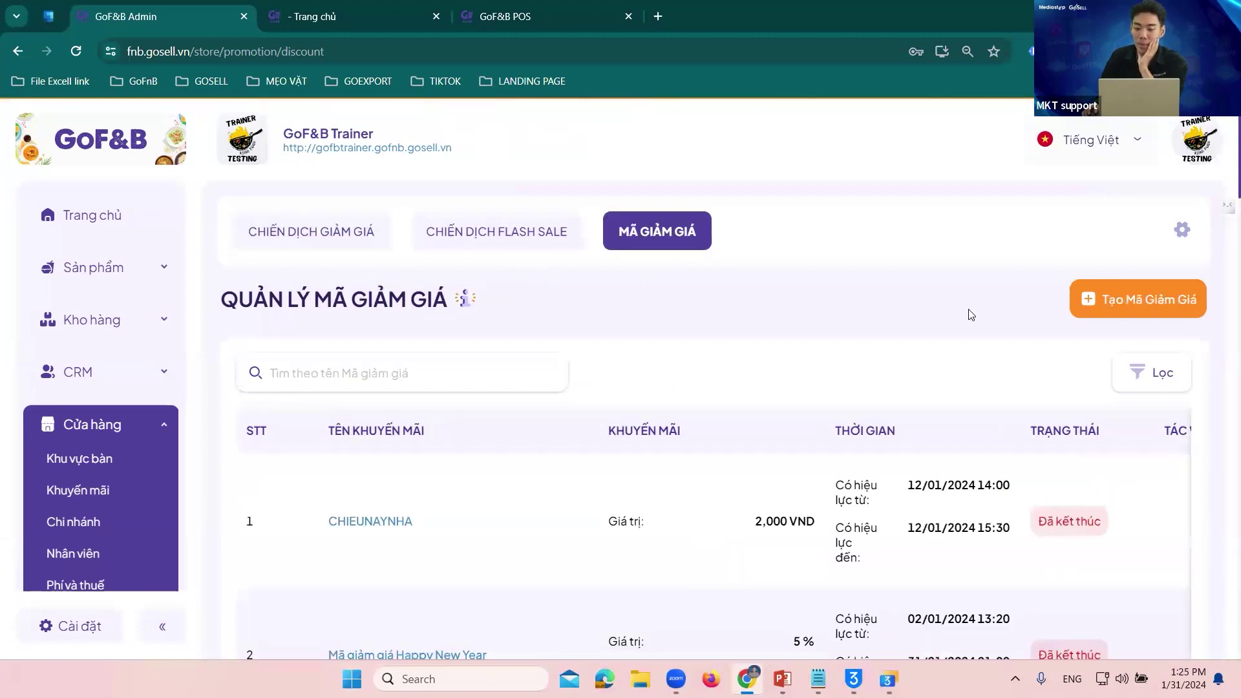
pyautogui.click(1155, 297)
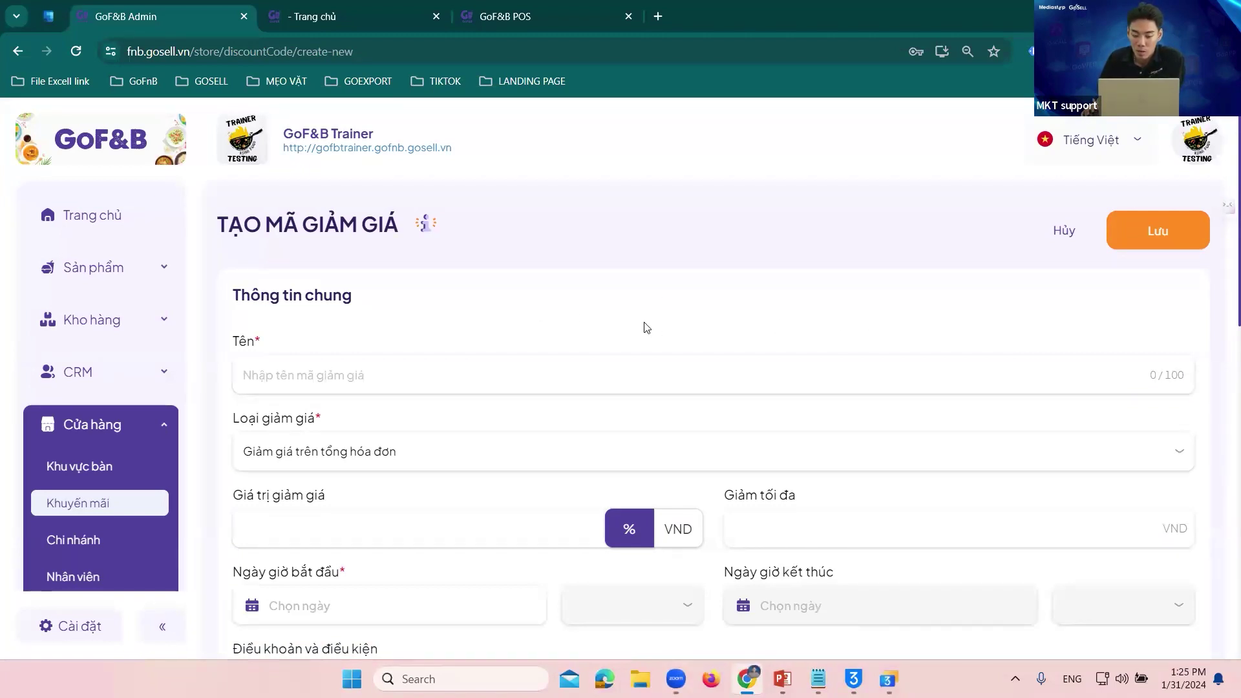
pyautogui.scroll(-1, 768, 320)
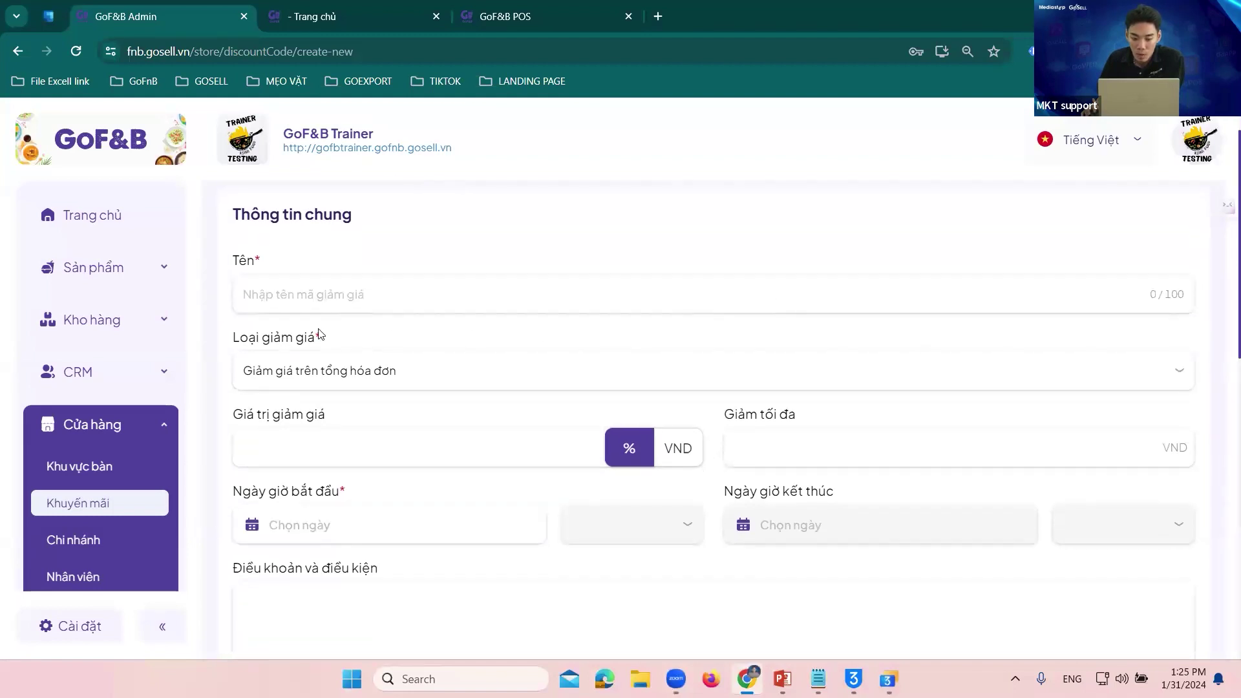
pyautogui.click(428, 287)
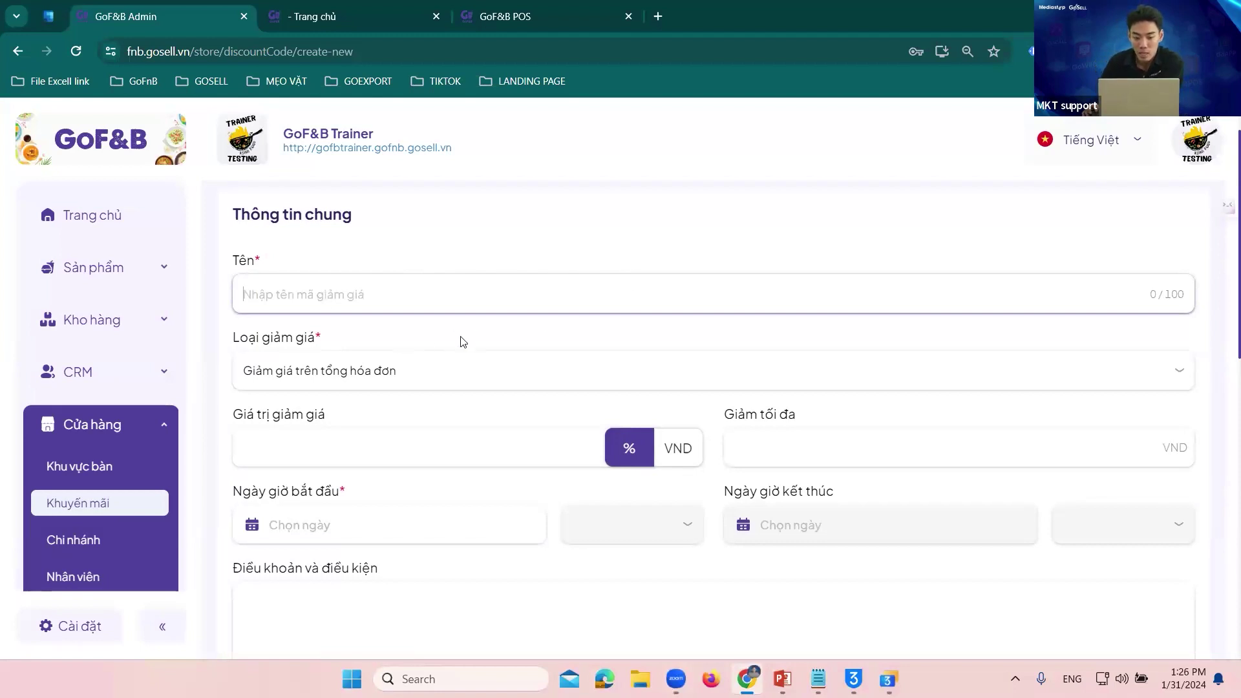
pyautogui.scroll(1, 632, 258)
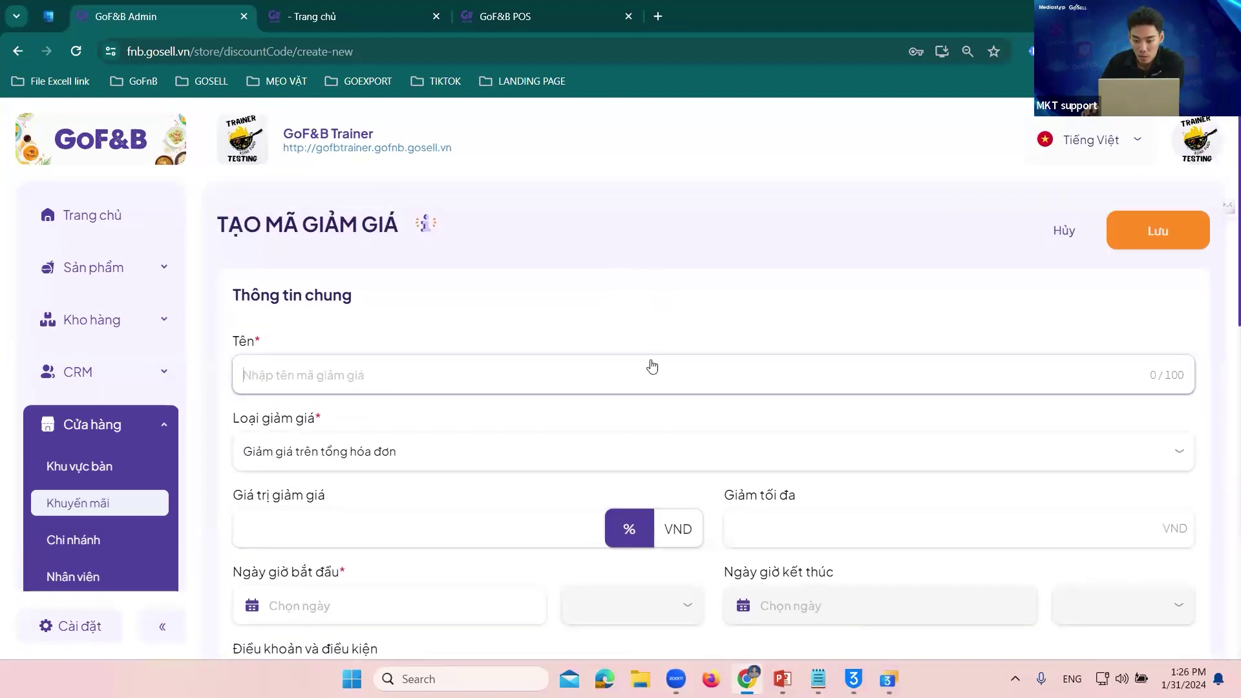
pyautogui.scroll(-4, 463, 429)
pyautogui.scroll(-5, 455, 403)
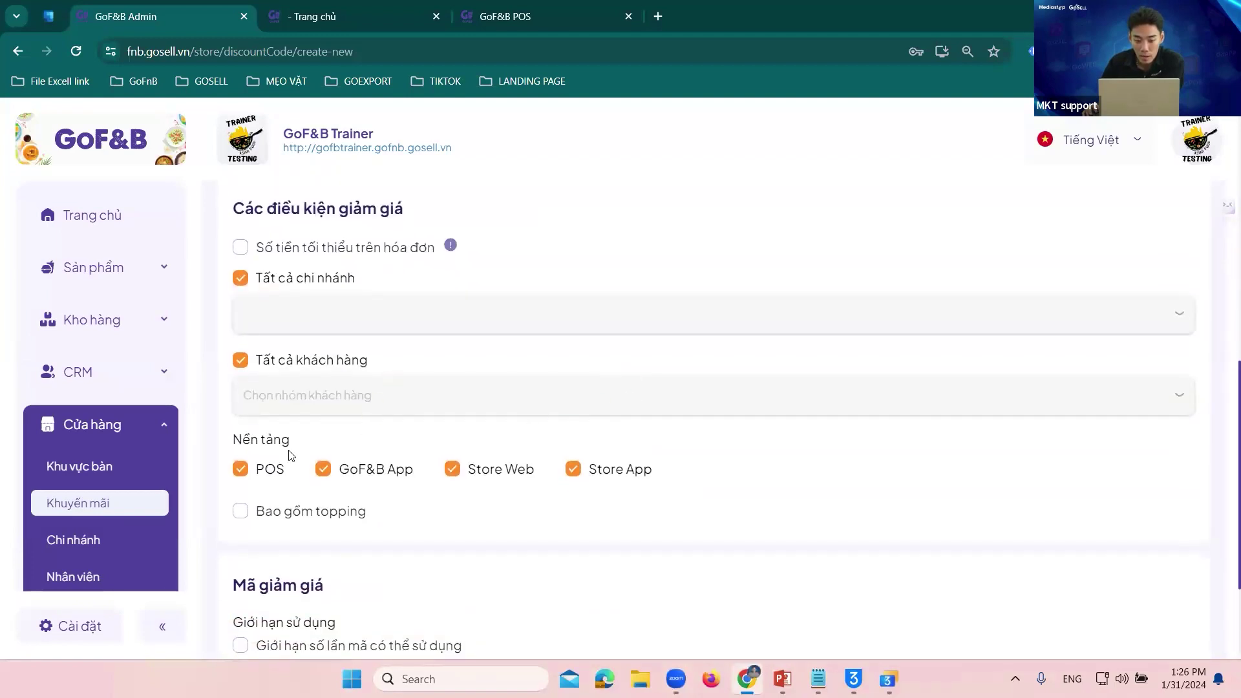
pyautogui.scroll(-1, 265, 486)
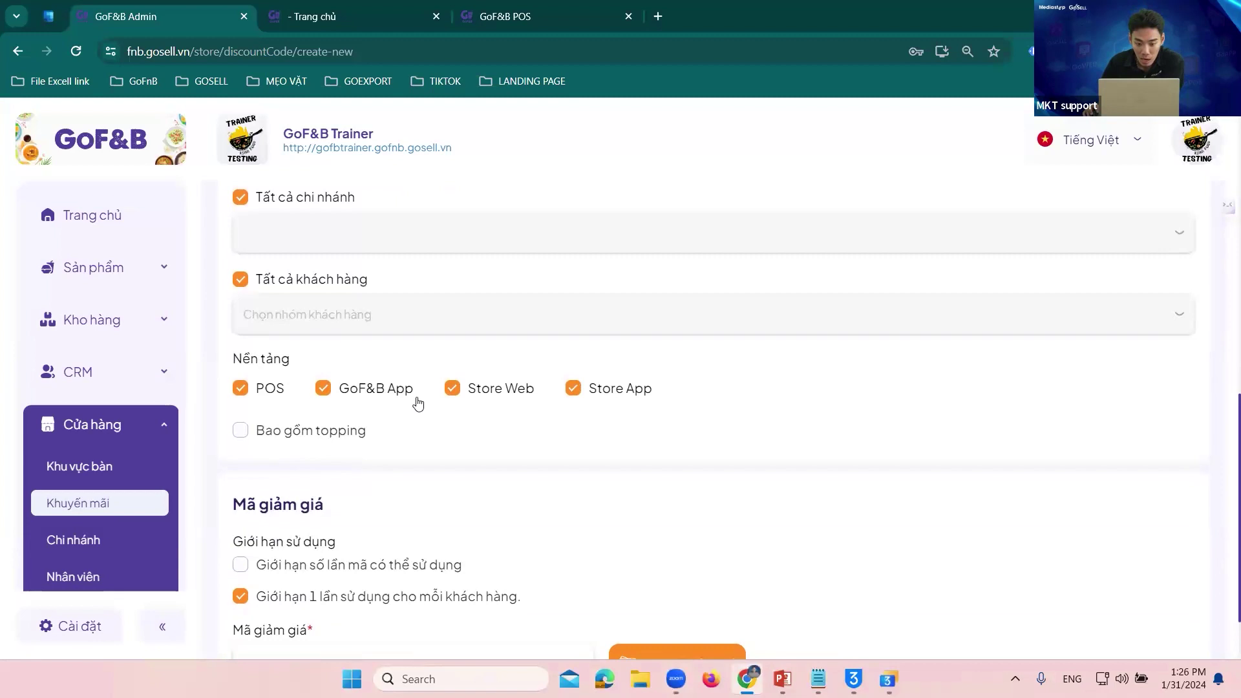
# - Exclude POS from the discount code's platforms and include it again
pyautogui.click(253, 399)
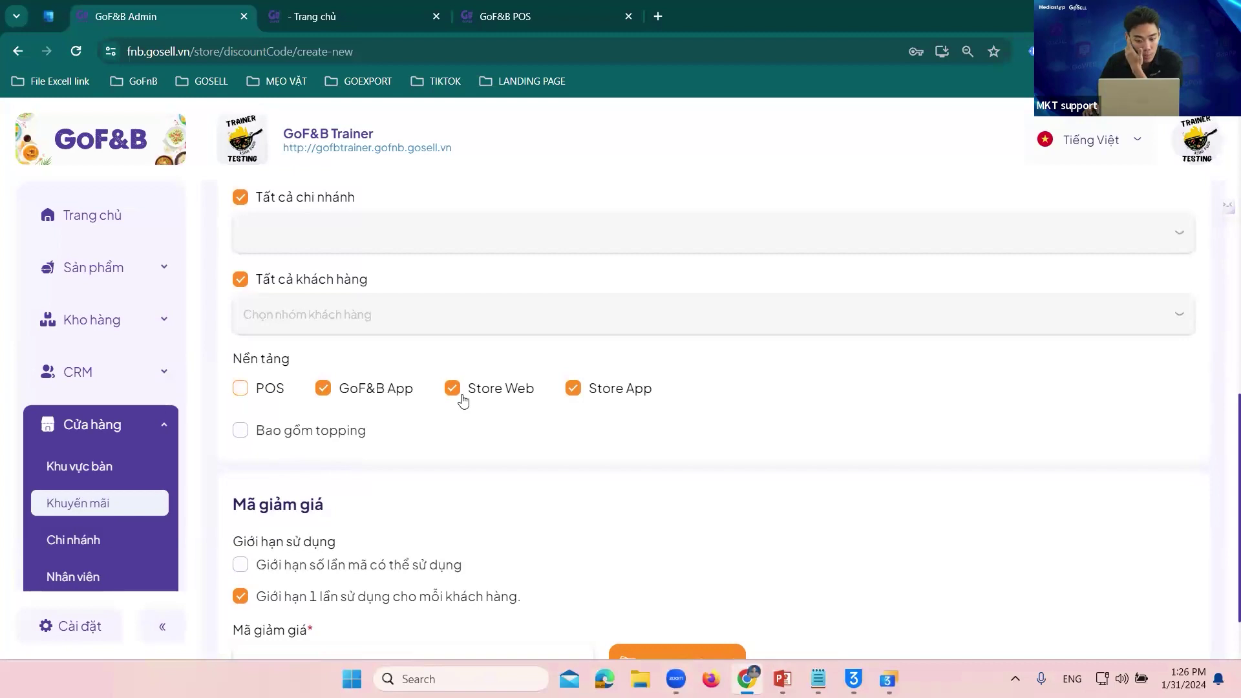
pyautogui.click(240, 391)
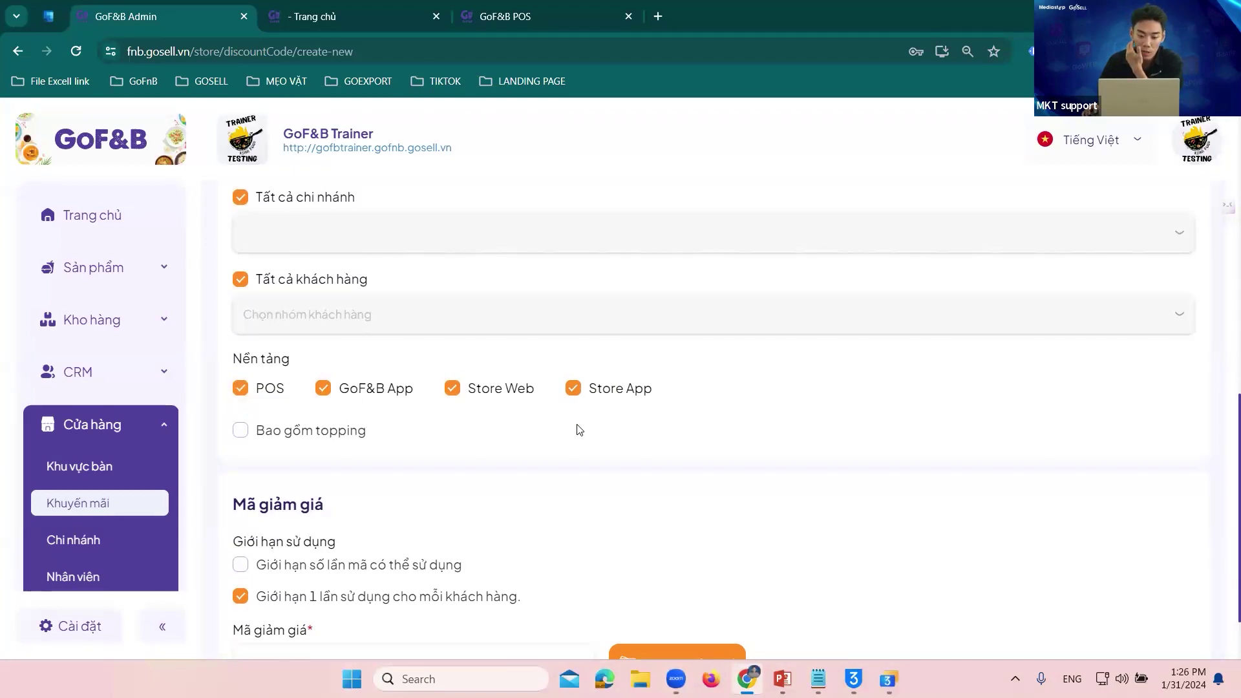
# - Enable the limit on how many times the discount code can be used, with a limit of 1
pyautogui.scroll(-1, 579, 427)
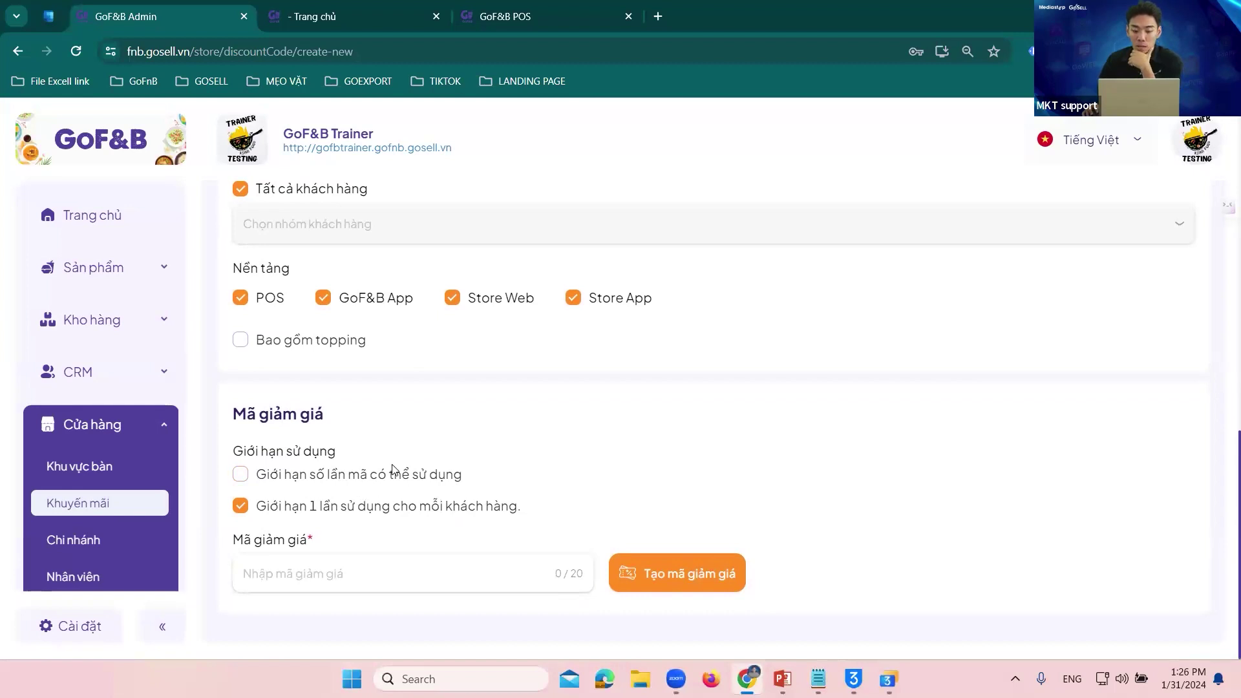
pyautogui.click(416, 480)
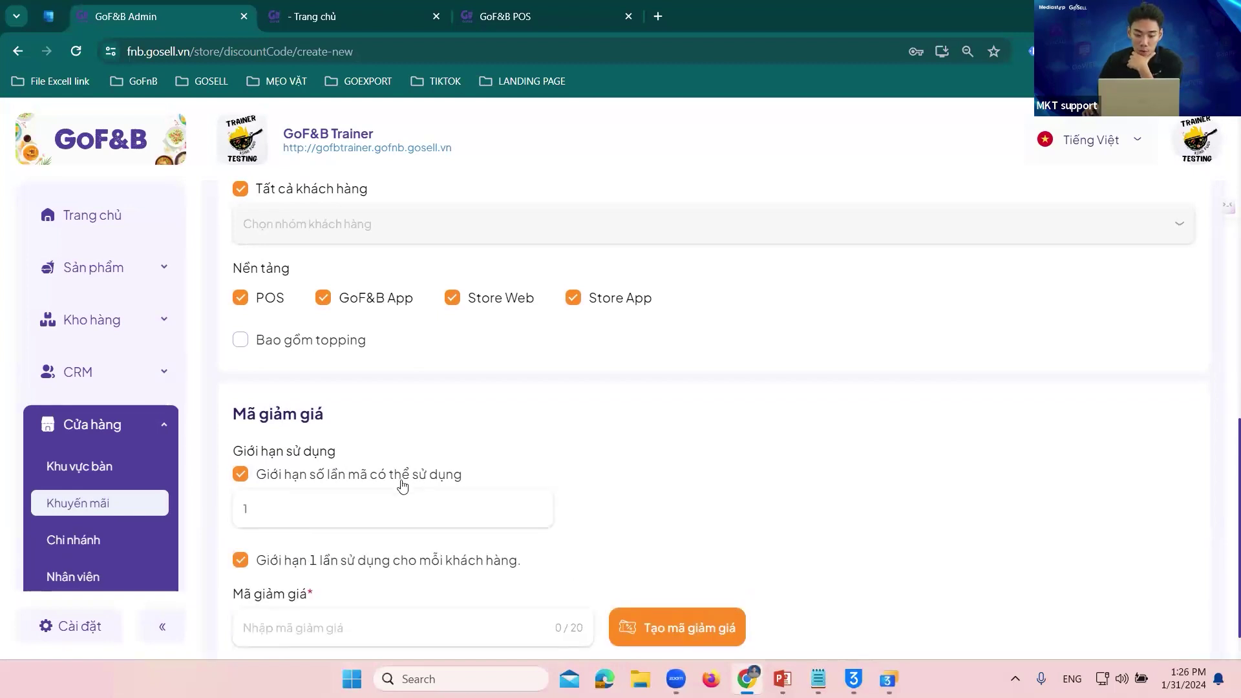
pyautogui.click(375, 499)
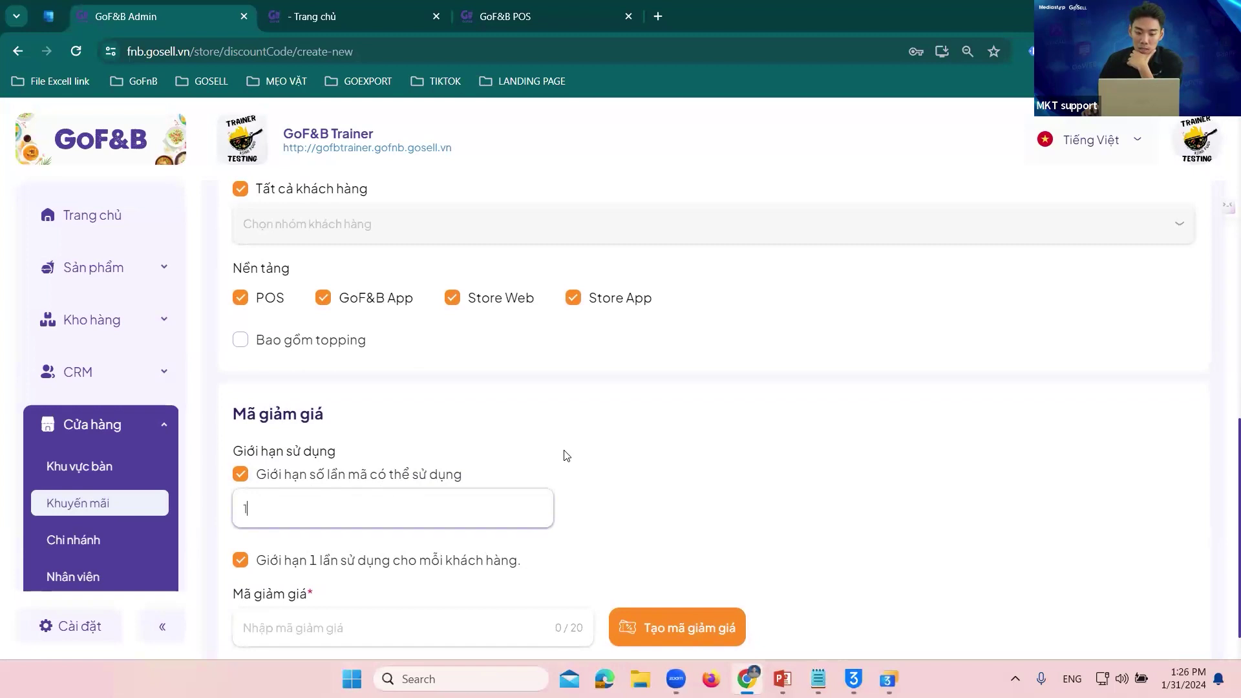
pyautogui.scroll(-1, 578, 451)
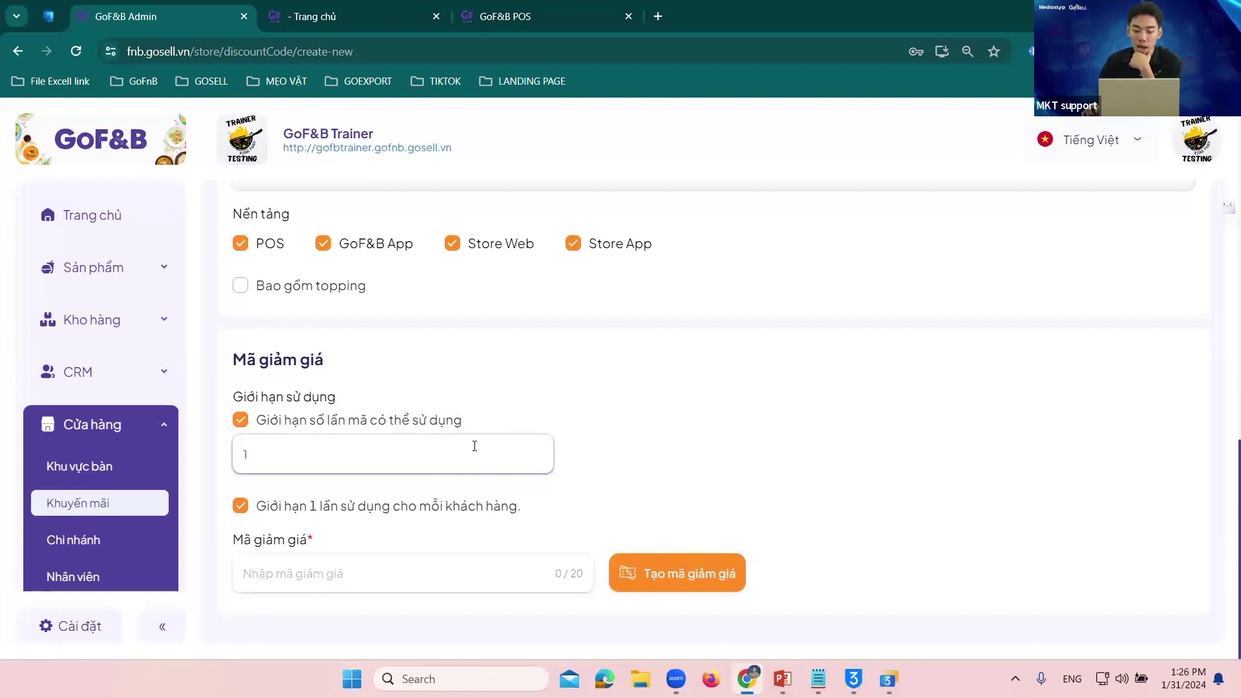
# - Generate an automatic code for the new discount code, and leave the form without saving
pyautogui.click(695, 571)
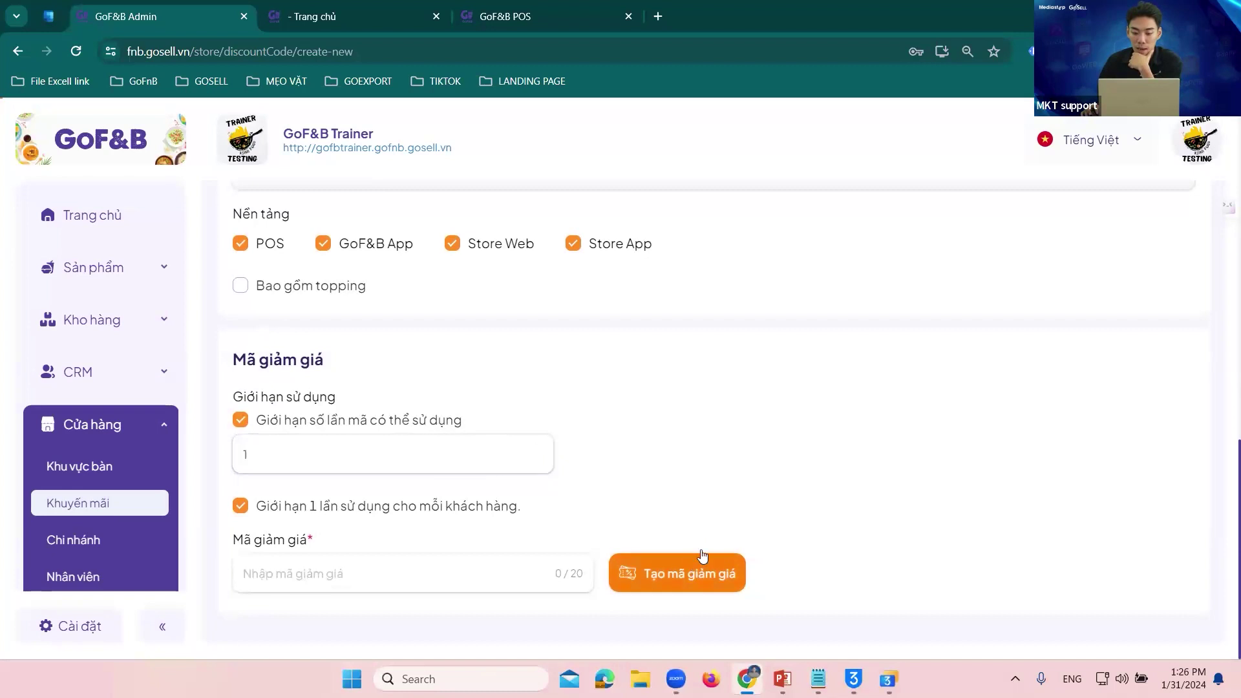
pyautogui.scroll(10, 924, 398)
pyautogui.scroll(-10, 973, 409)
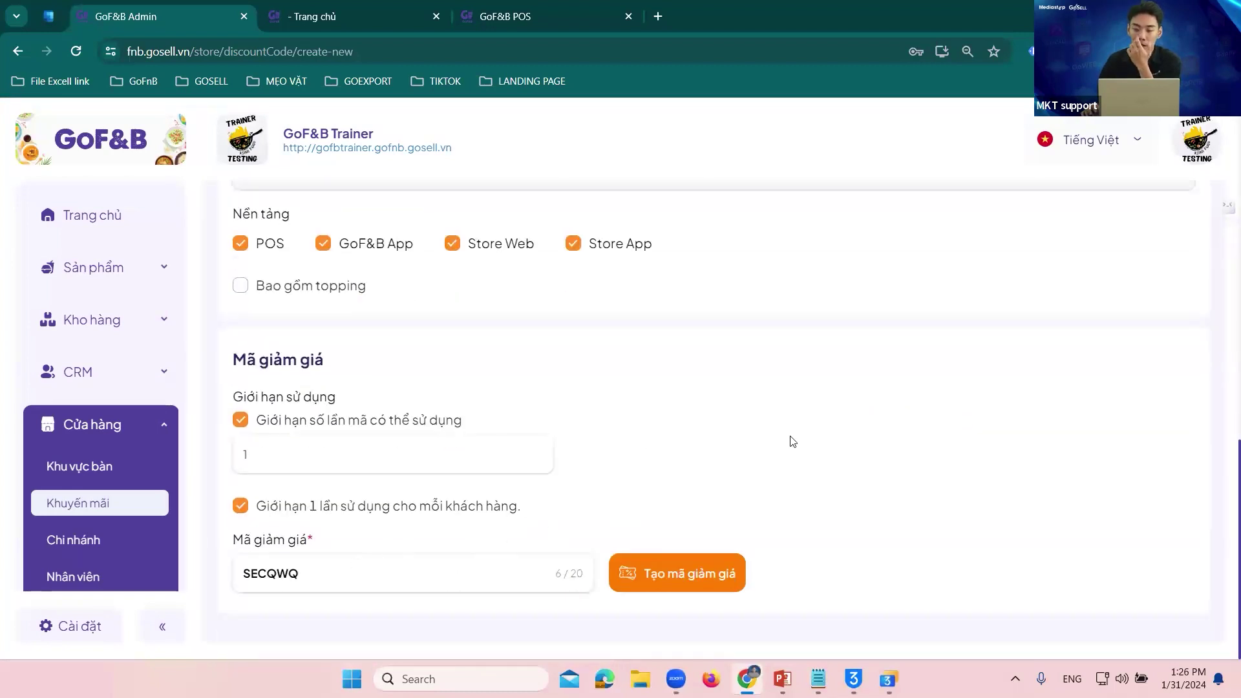
pyautogui.scroll(8, 899, 440)
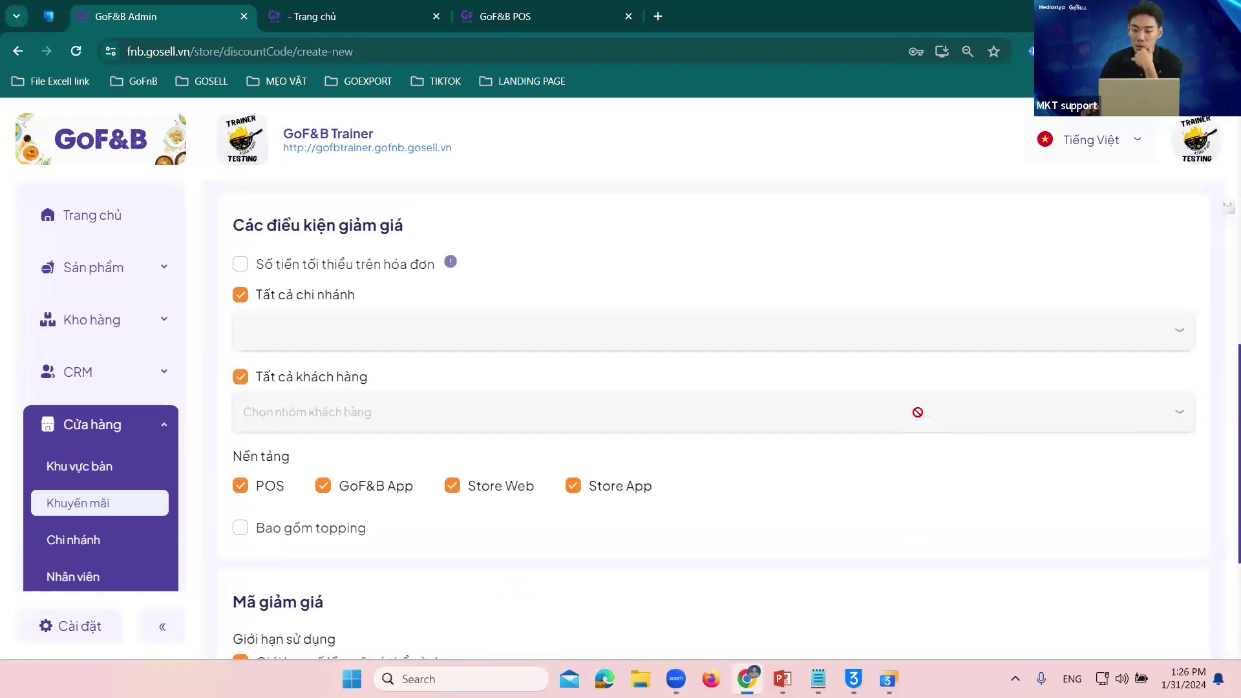
pyautogui.scroll(5, 948, 394)
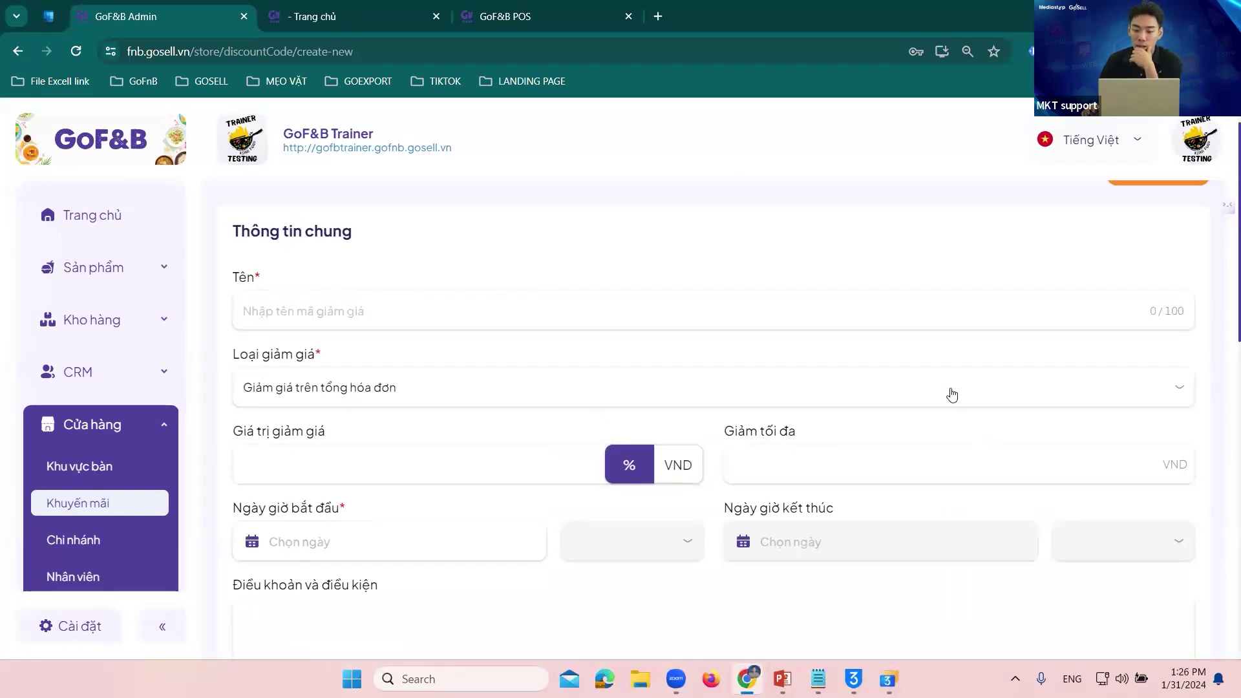
pyautogui.click(1069, 227)
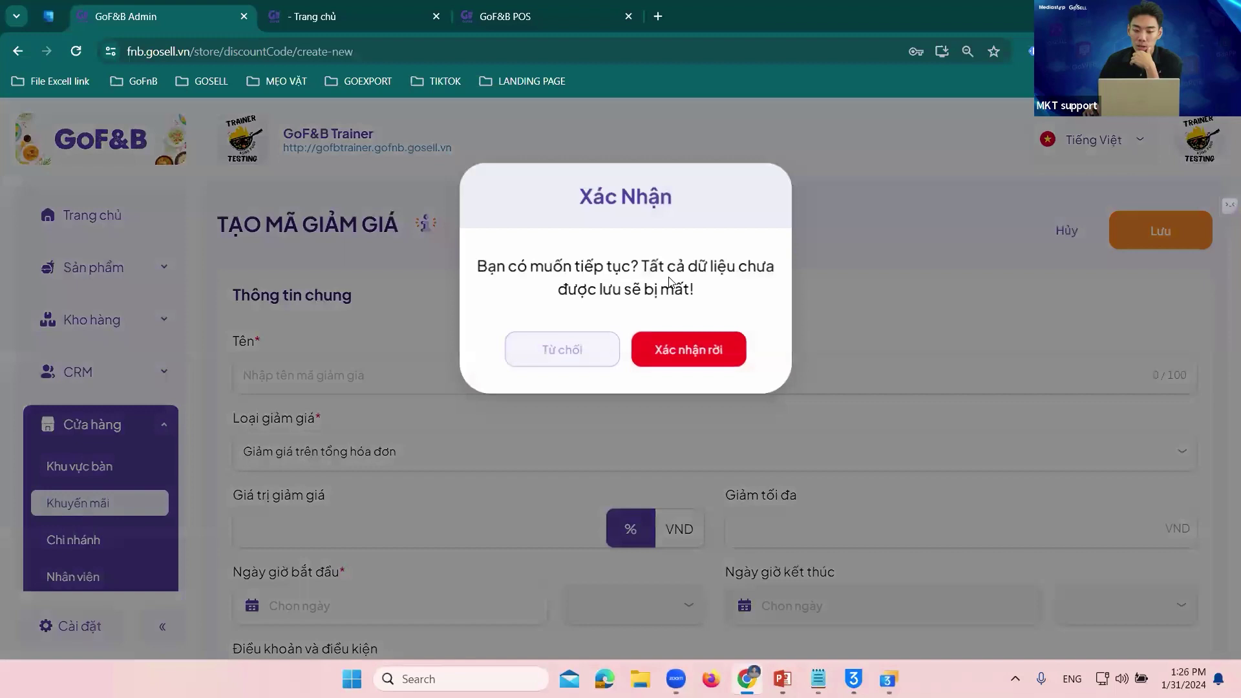
pyautogui.click(685, 353)
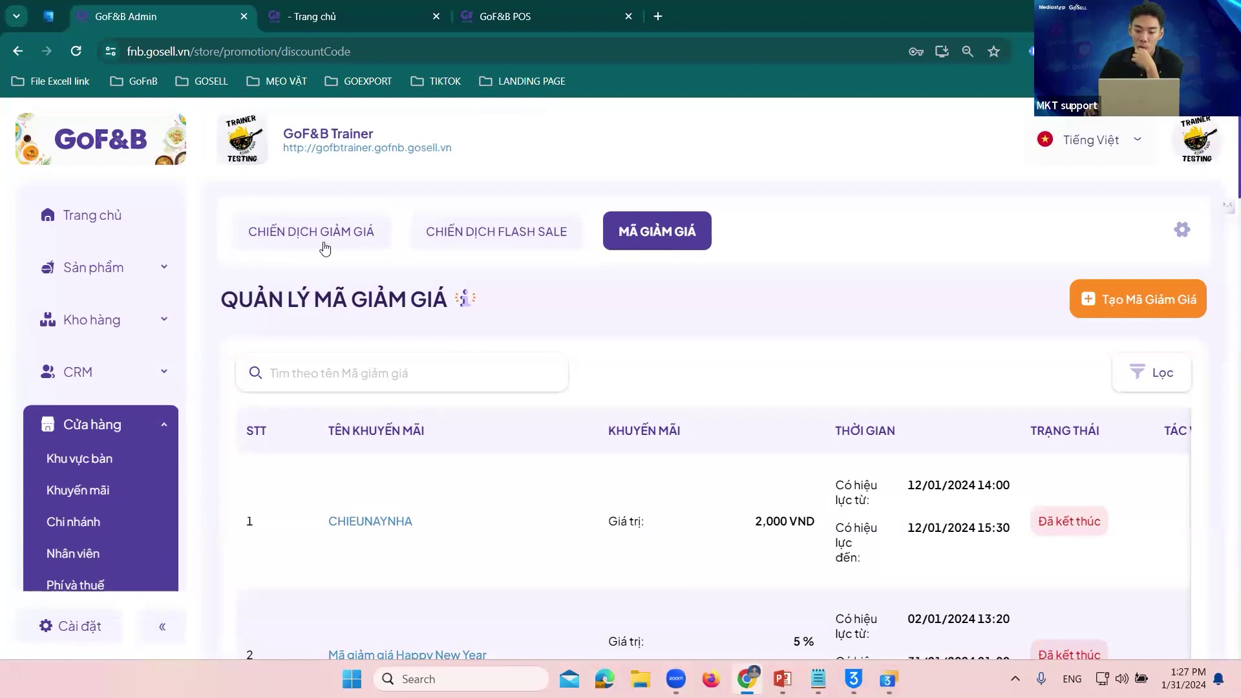
# - Start a new flash sale campaign from the flash sale list and review its name, terms, date, time and product fields
pyautogui.click(503, 230)
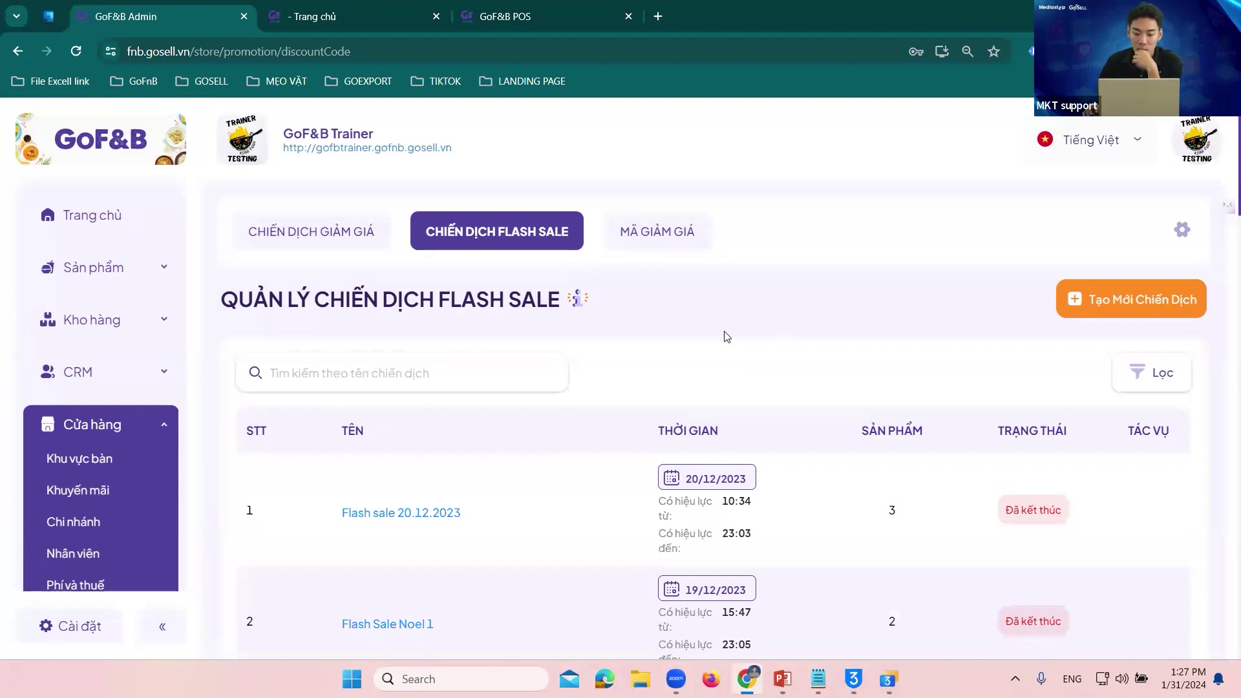
pyautogui.click(1108, 309)
pyautogui.scroll(-3, 565, 305)
pyautogui.scroll(1, 302, 277)
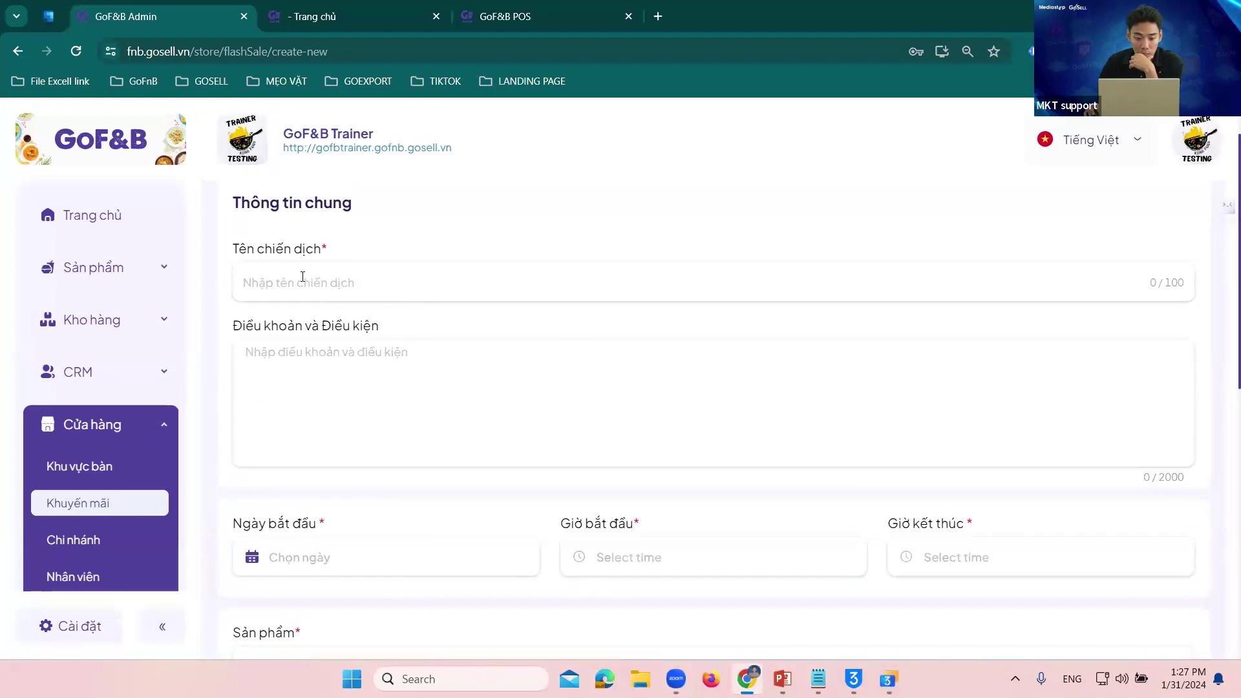
pyautogui.scroll(-4, 495, 362)
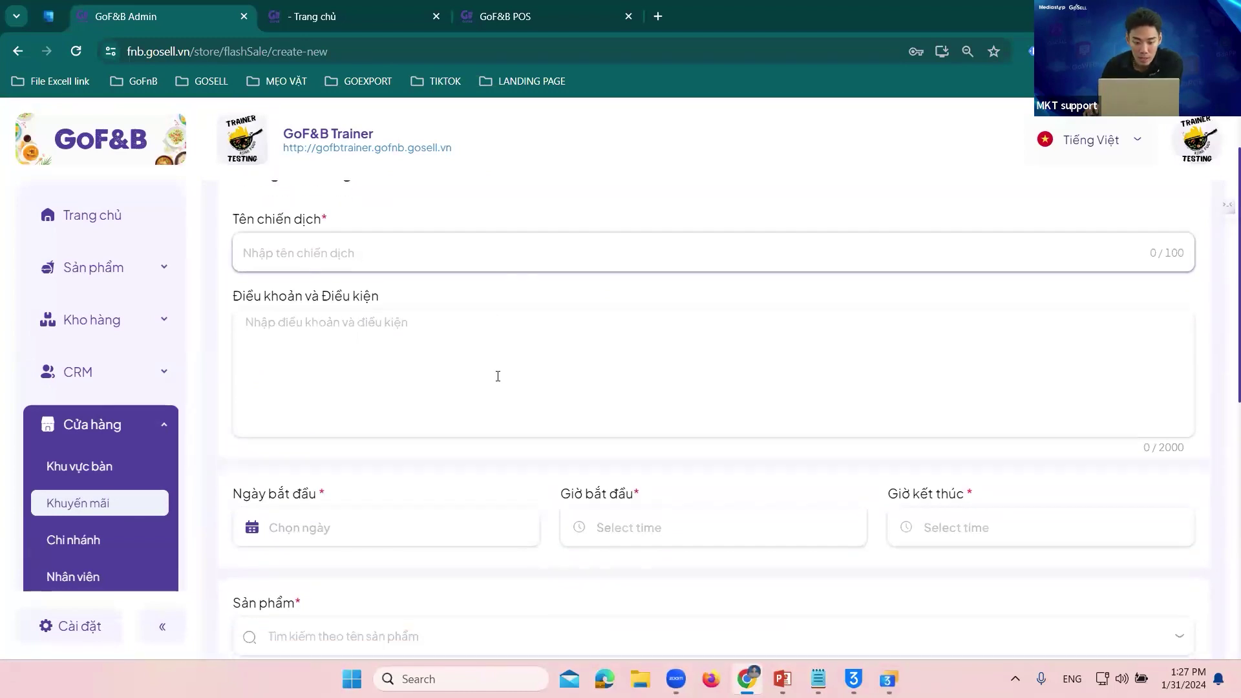
pyautogui.scroll(3, 421, 308)
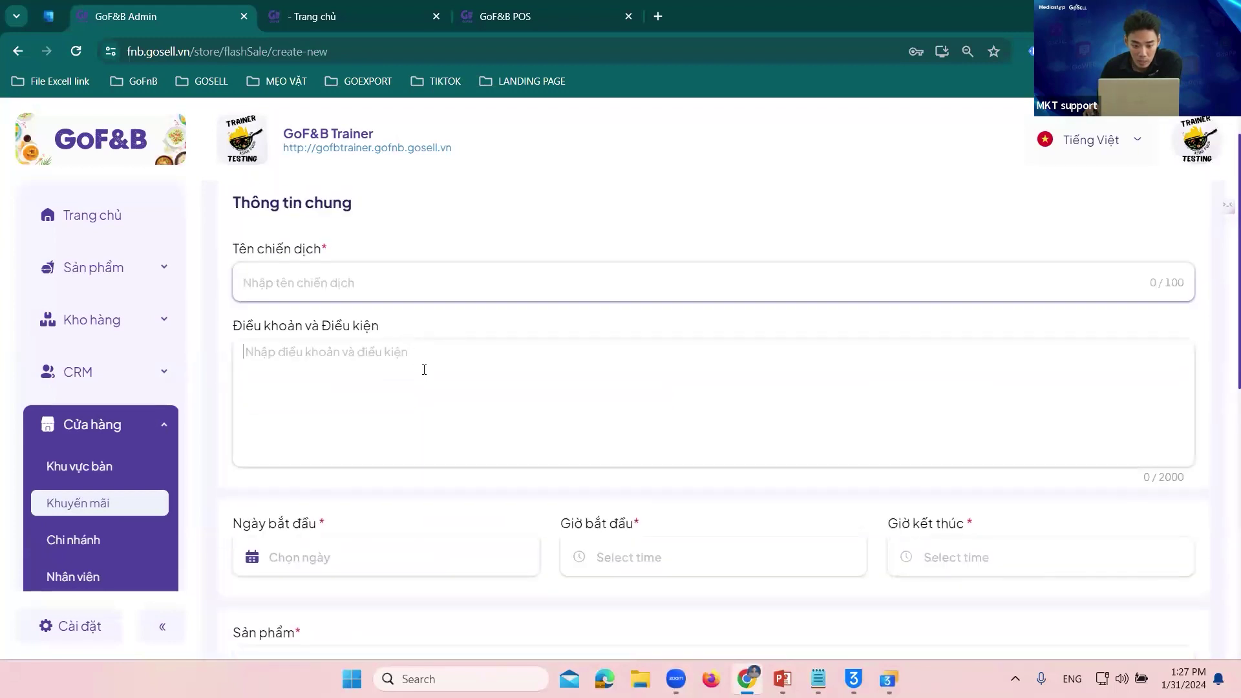
pyautogui.scroll(-2, 452, 394)
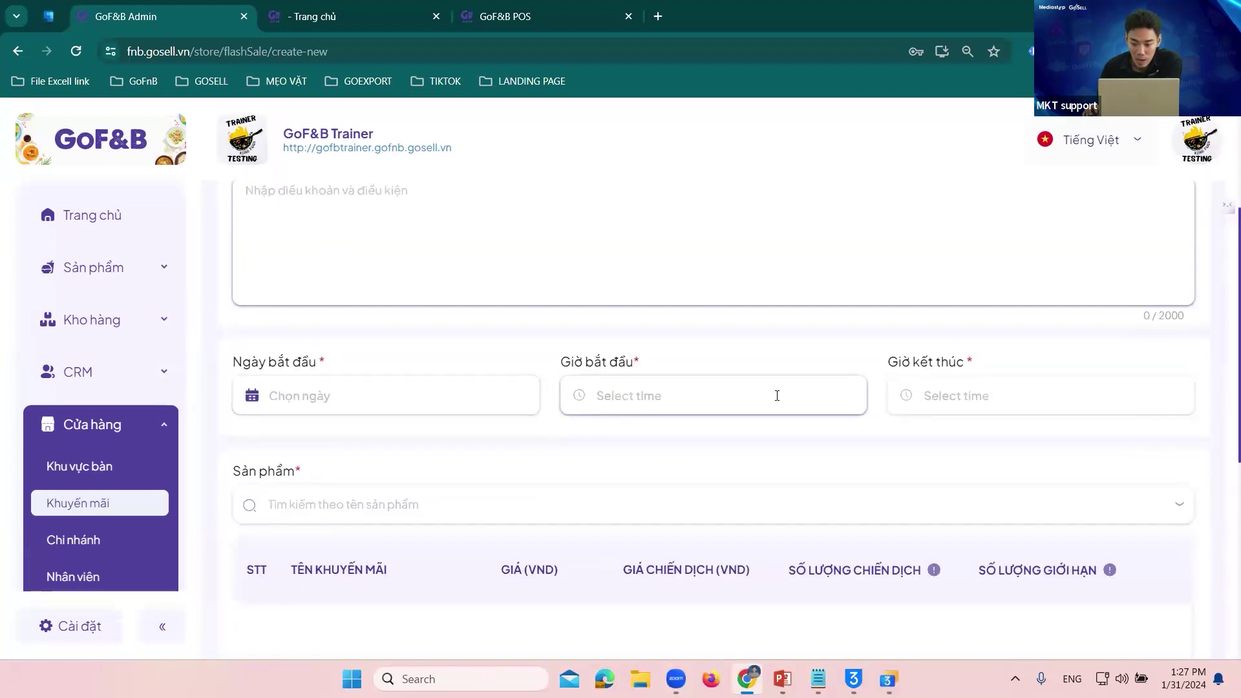
pyautogui.scroll(-2, 978, 398)
# - Add Bò Kho to the flash sale's products and open its campaign price for editing
pyautogui.click(490, 342)
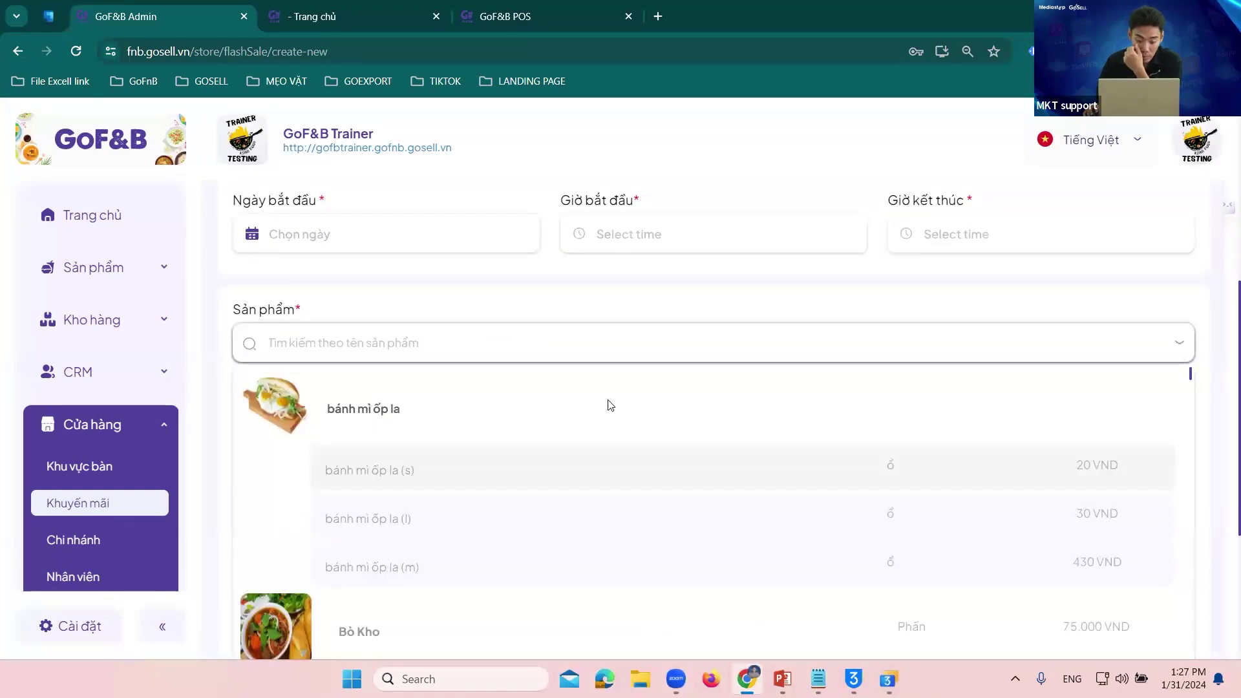
pyautogui.scroll(-3, 672, 437)
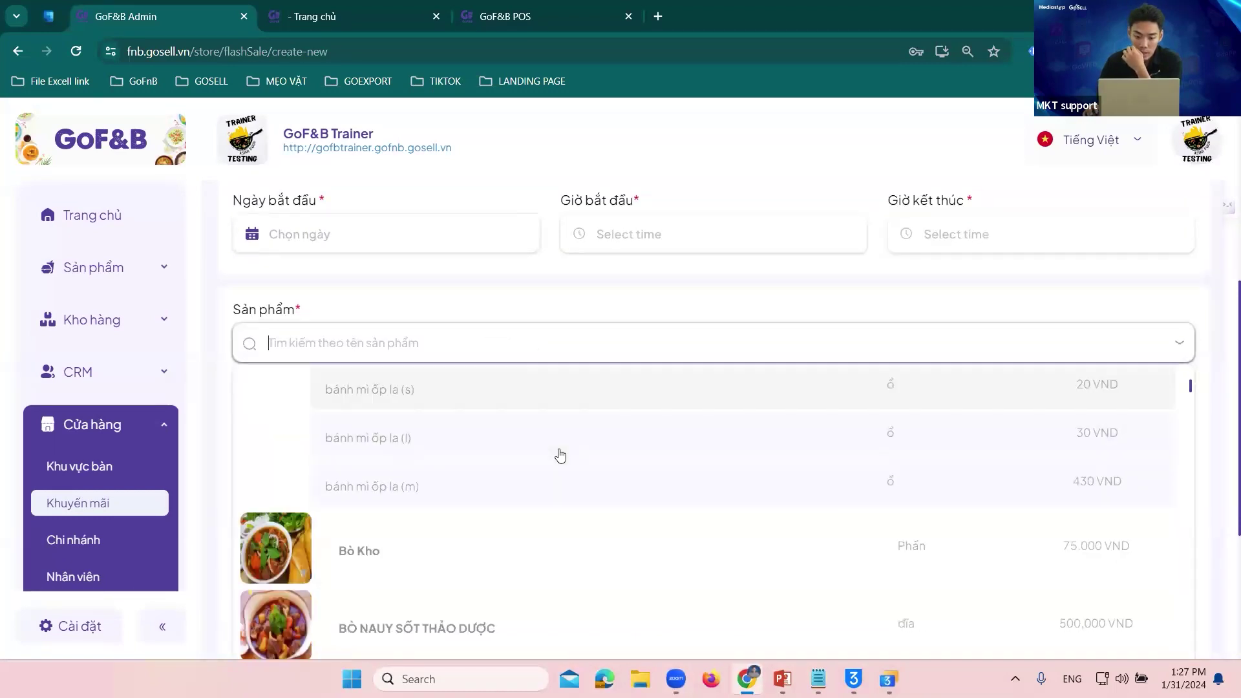
pyautogui.click(383, 475)
pyautogui.click(667, 485)
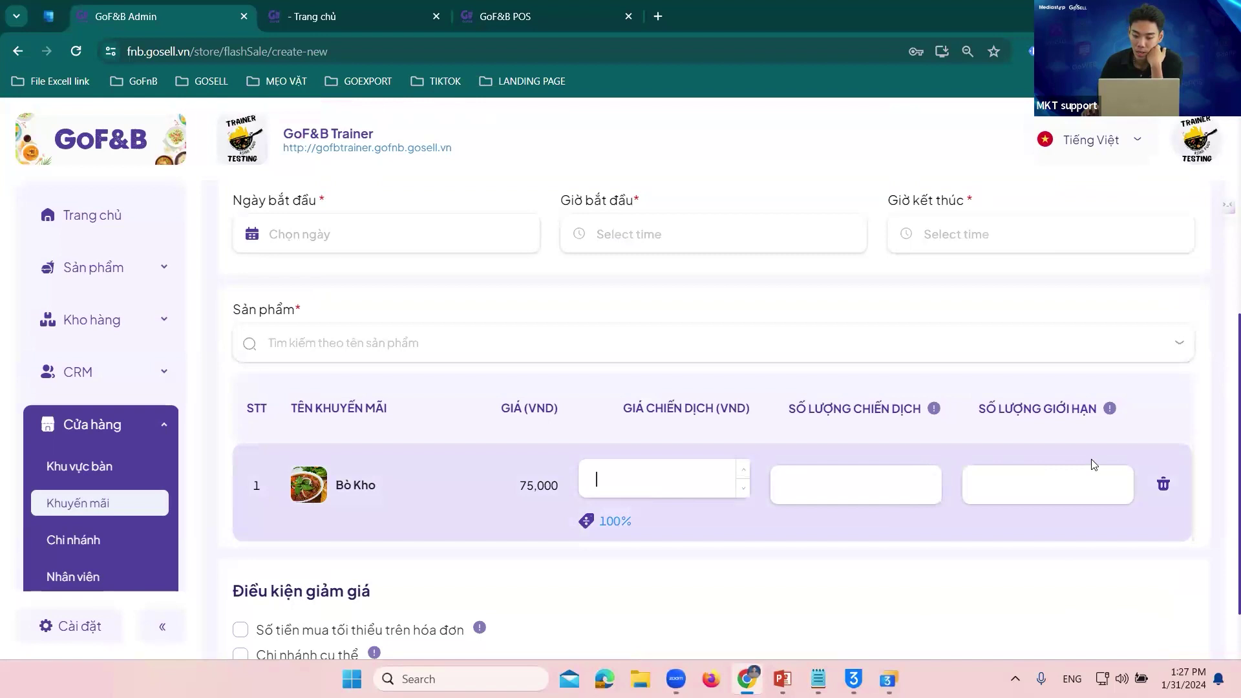
# - Review the flash sale's discount conditions and leave the campaign form without saving
pyautogui.scroll(-1, 1093, 466)
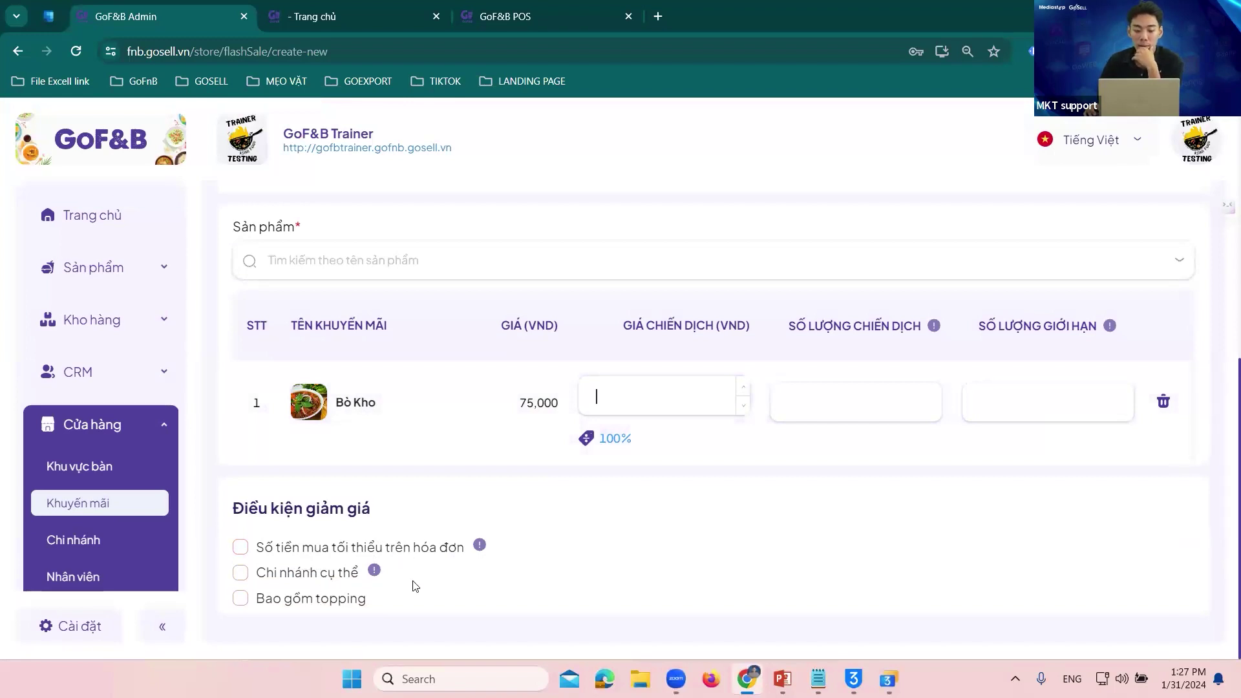
pyautogui.scroll(8, 725, 443)
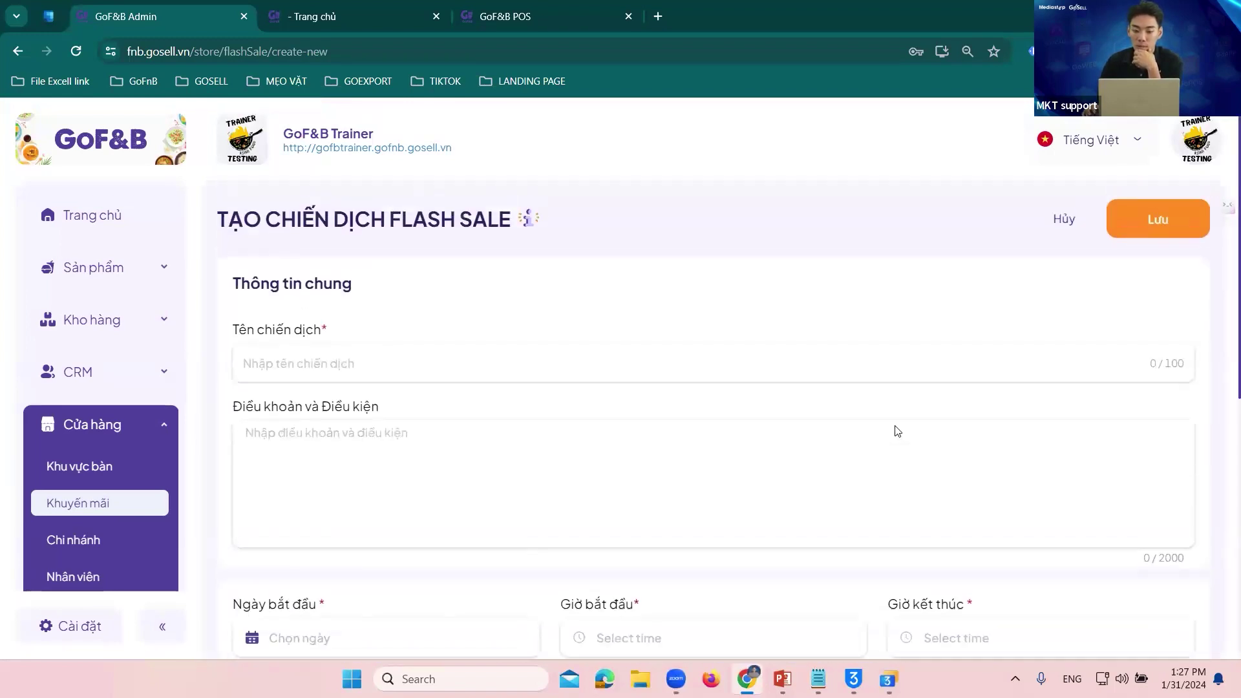
pyautogui.click(1070, 220)
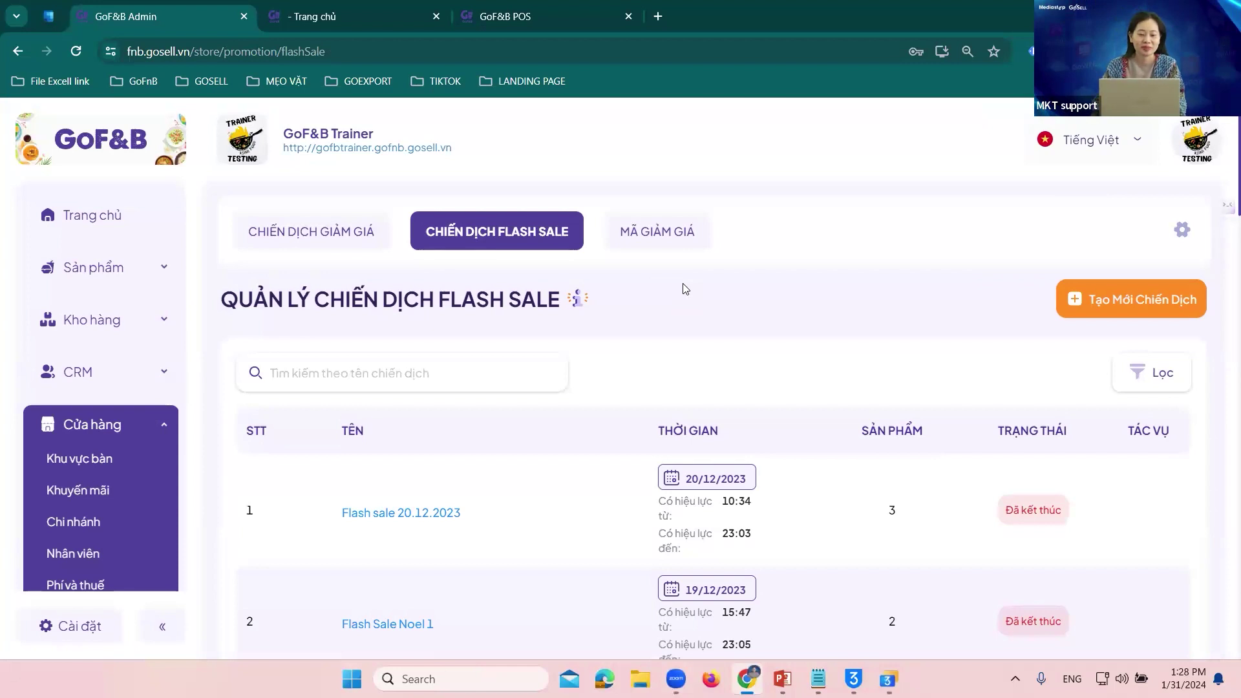
# - Compare the discount campaign, flash sale and discount code lists, and examine the existing discount campaigns with their values, dates and statuses
pyautogui.click(339, 232)
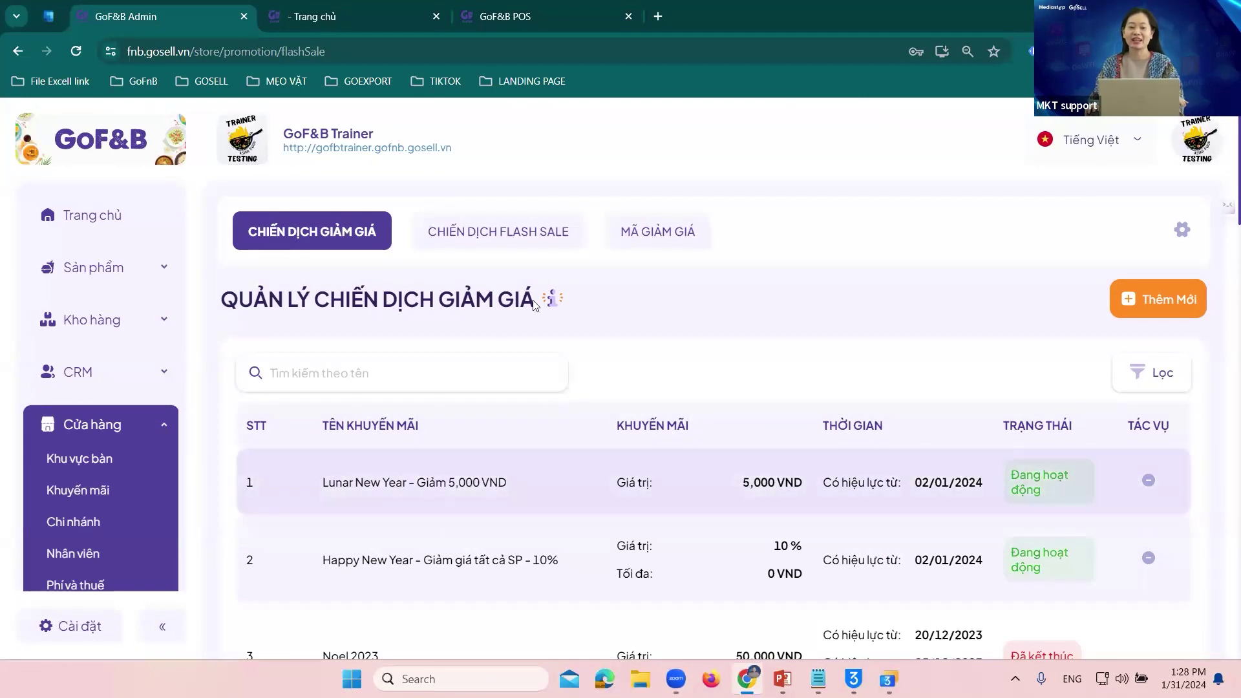
pyautogui.click(492, 240)
pyautogui.click(654, 234)
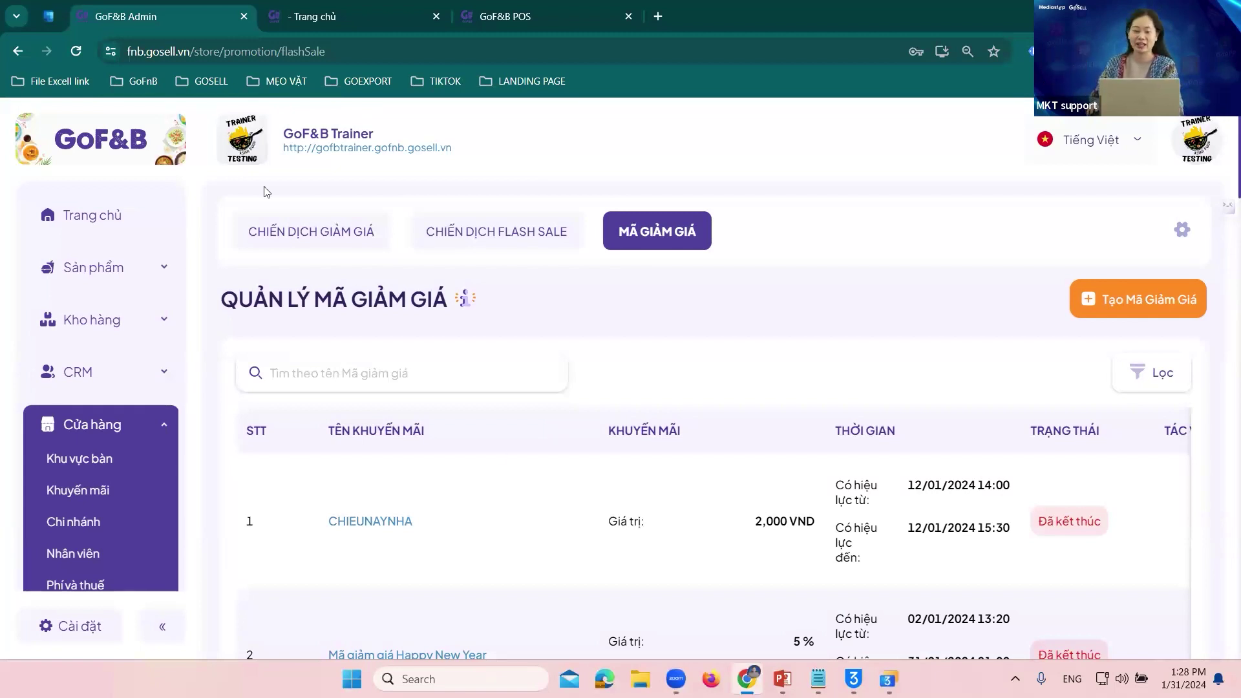
pyautogui.click(313, 229)
pyautogui.scroll(-3, 711, 517)
pyautogui.scroll(-2, 771, 540)
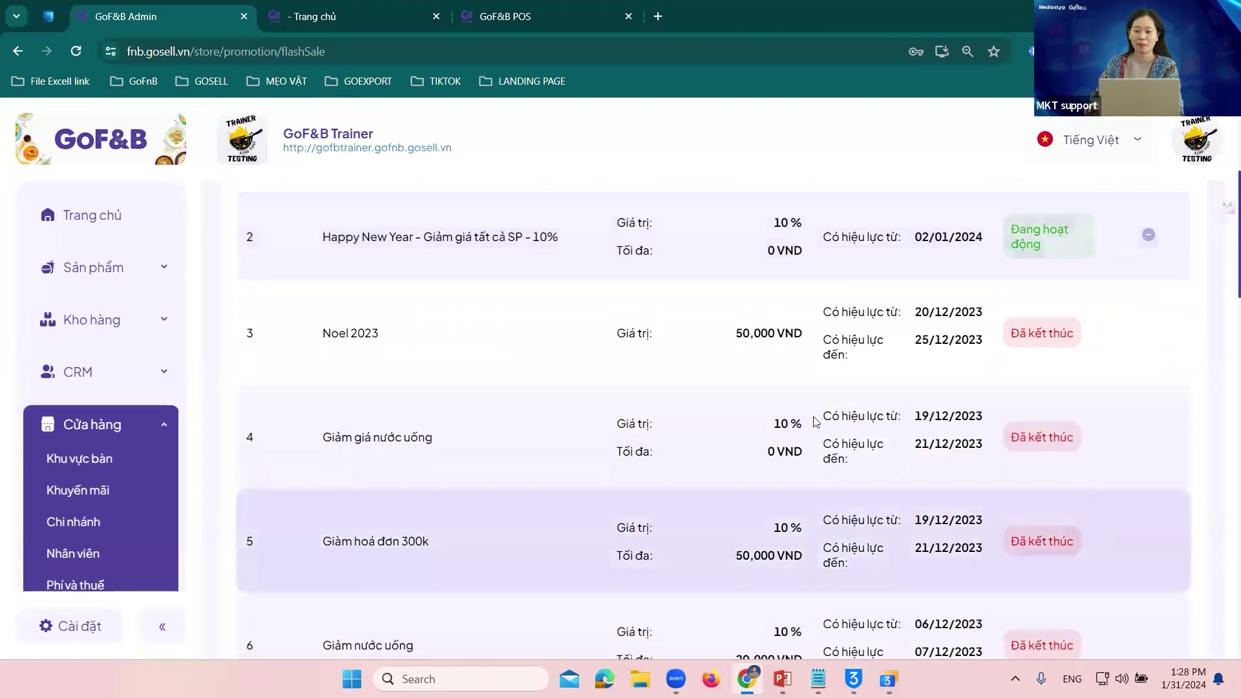
pyautogui.scroll(3, 802, 410)
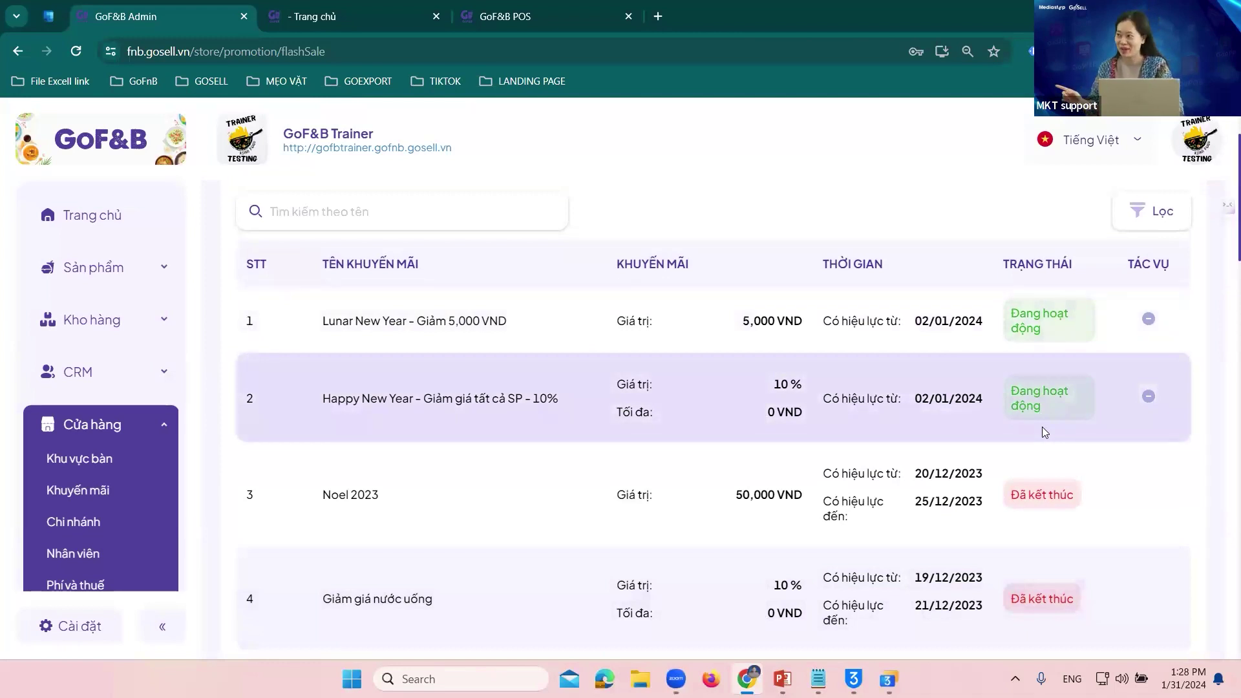
pyautogui.scroll(2, 1028, 416)
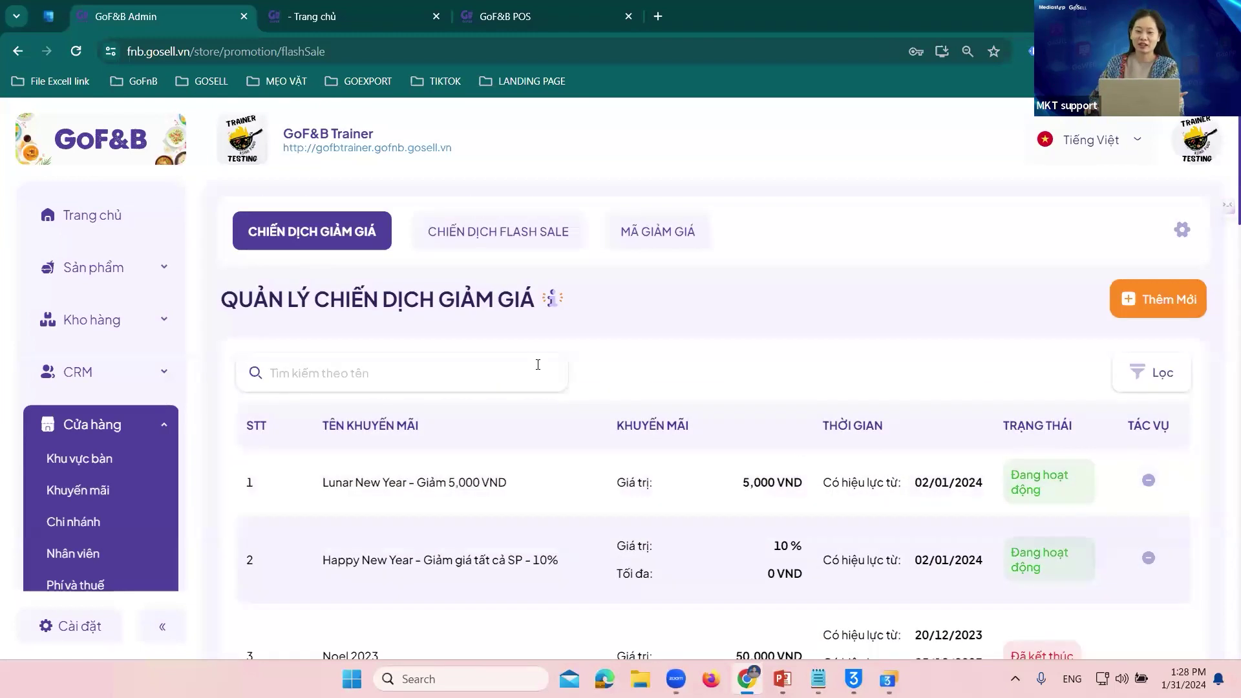
# - Start a new discount campaign and review its general information fields
pyautogui.click(1152, 302)
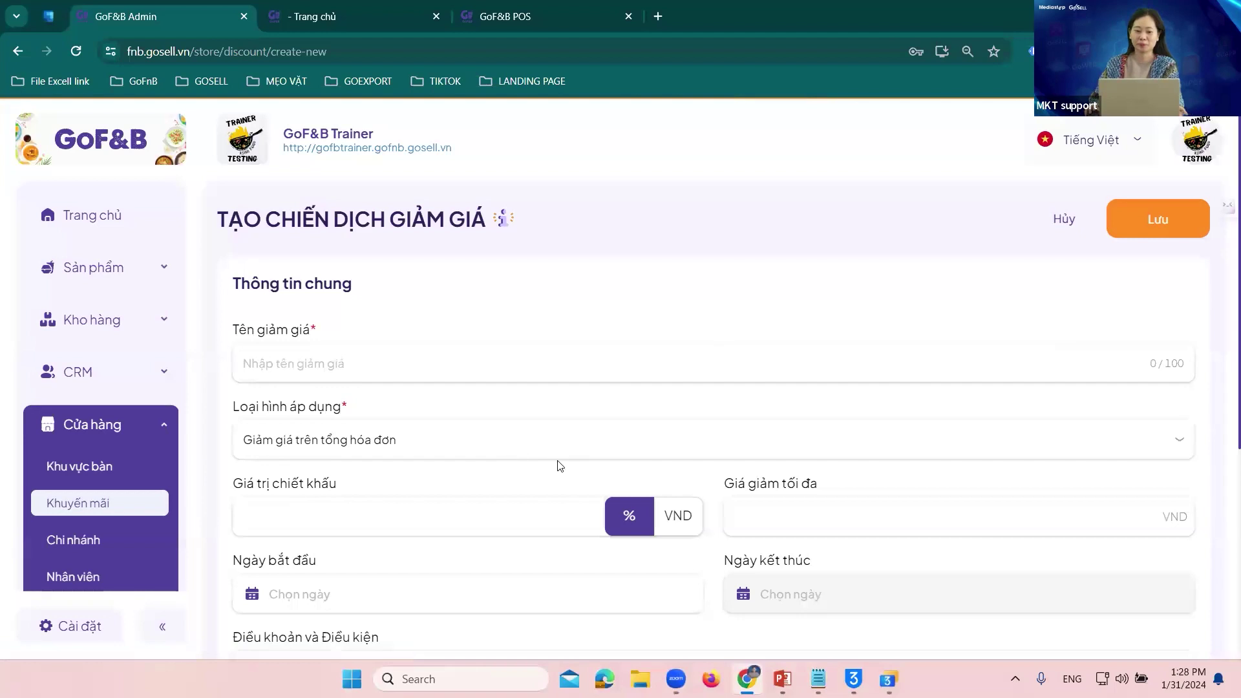
pyautogui.scroll(-3, 601, 457)
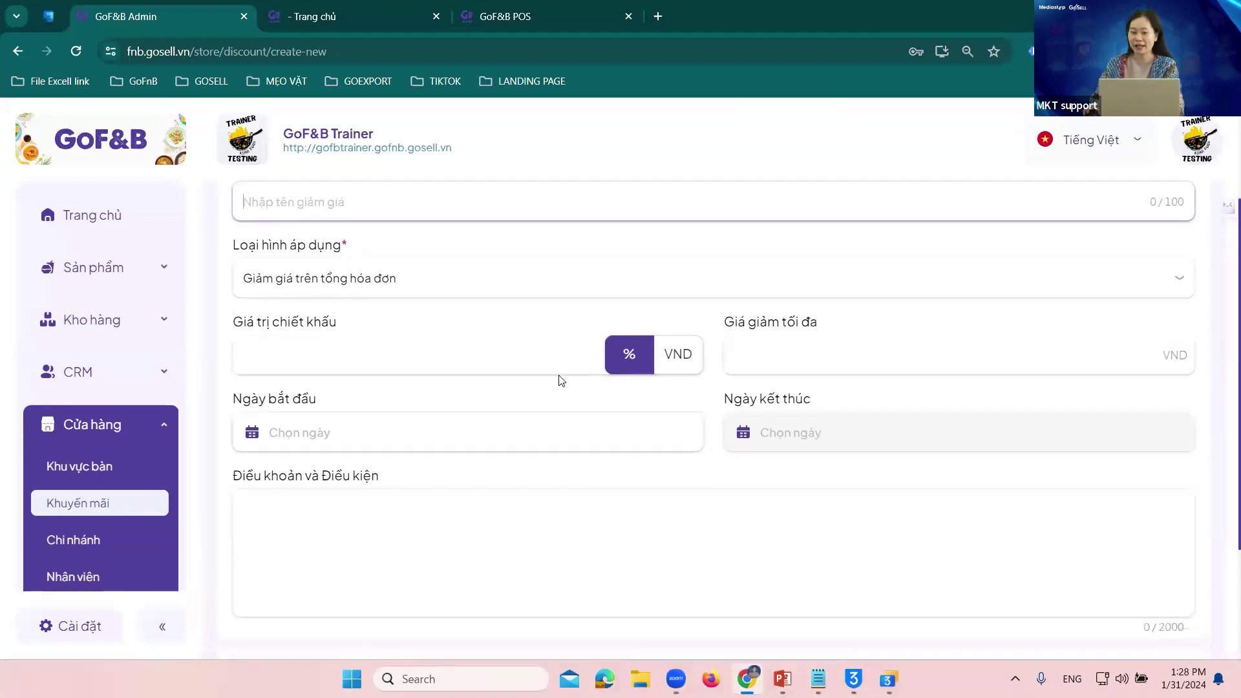
pyautogui.scroll(3, 562, 379)
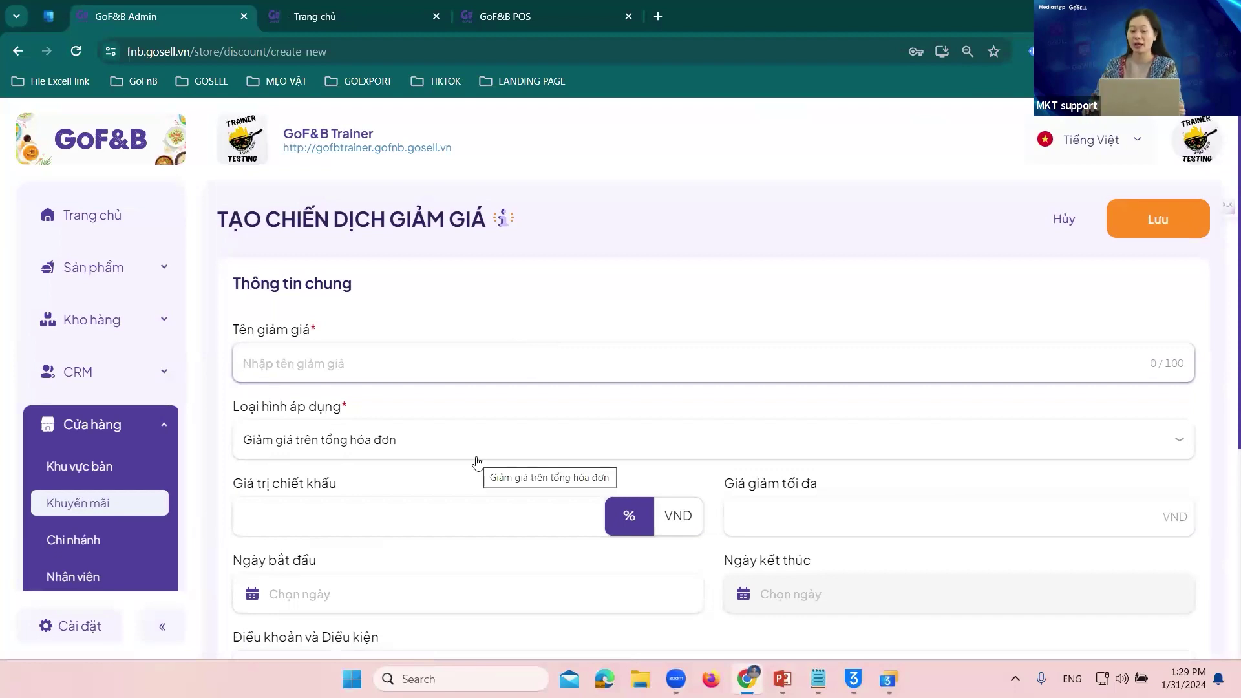
pyautogui.scroll(-1, 478, 463)
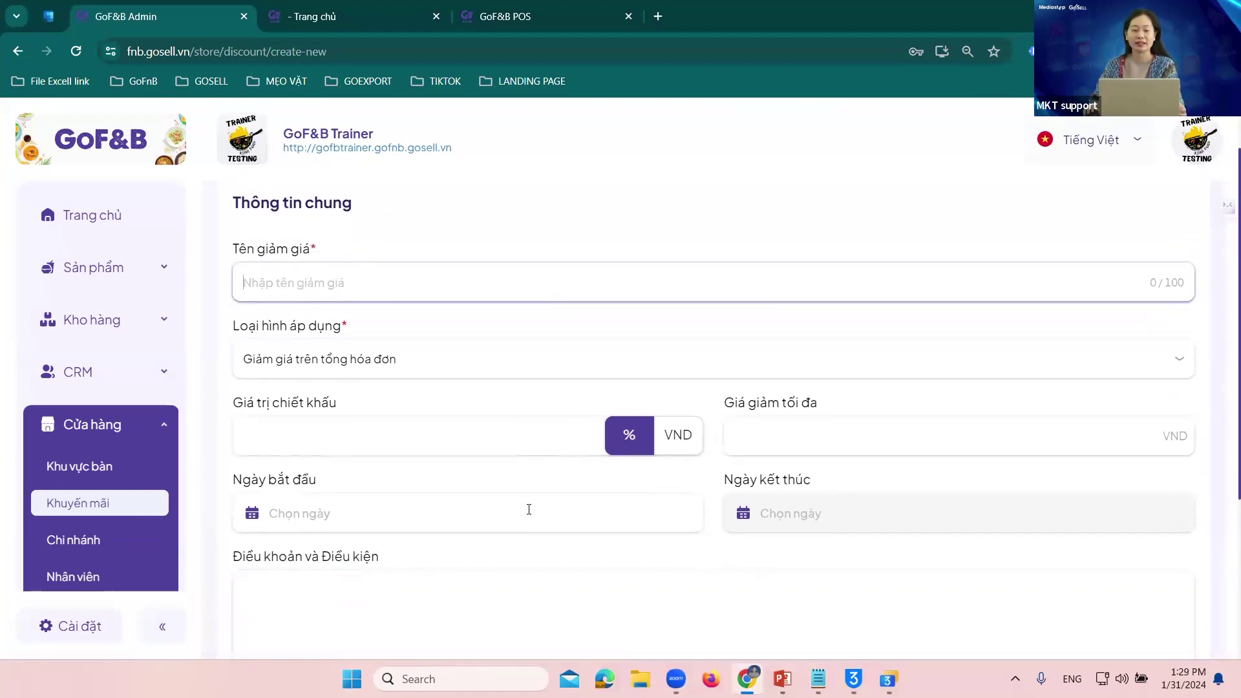
# - Set the campaign's application type to Giảm giá đối với danh mục sản phẩm and choose the Nước giải khát category
pyautogui.click(468, 374)
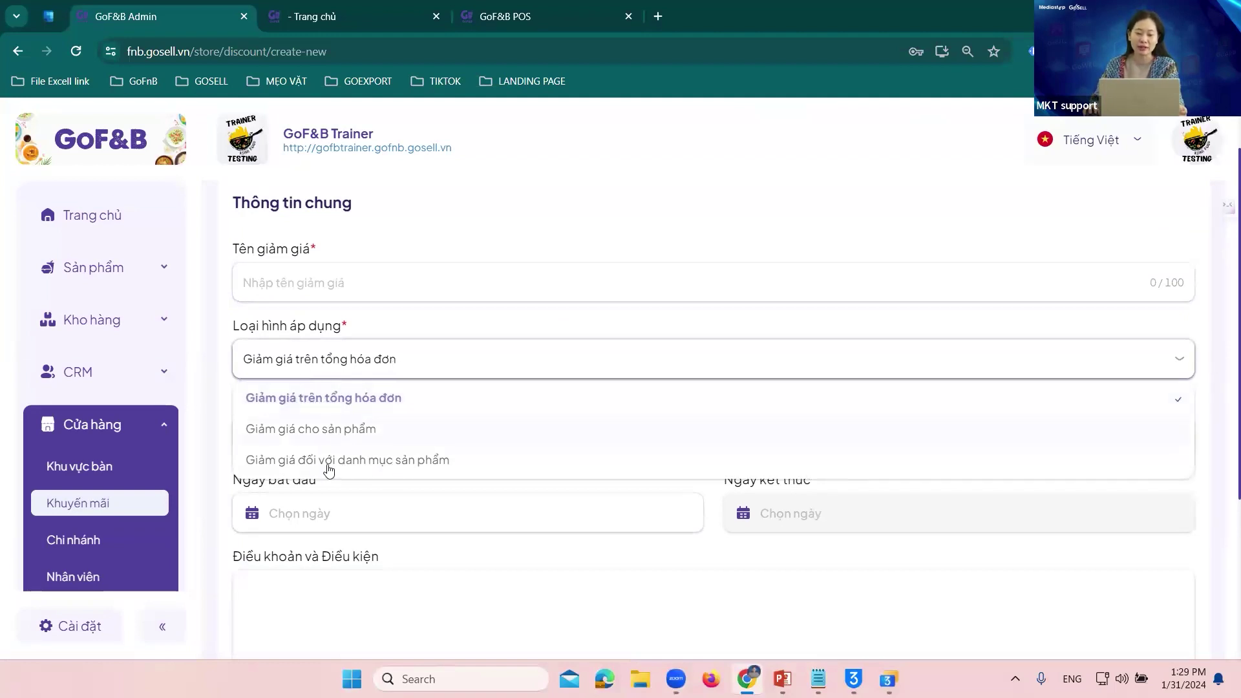
pyautogui.click(422, 469)
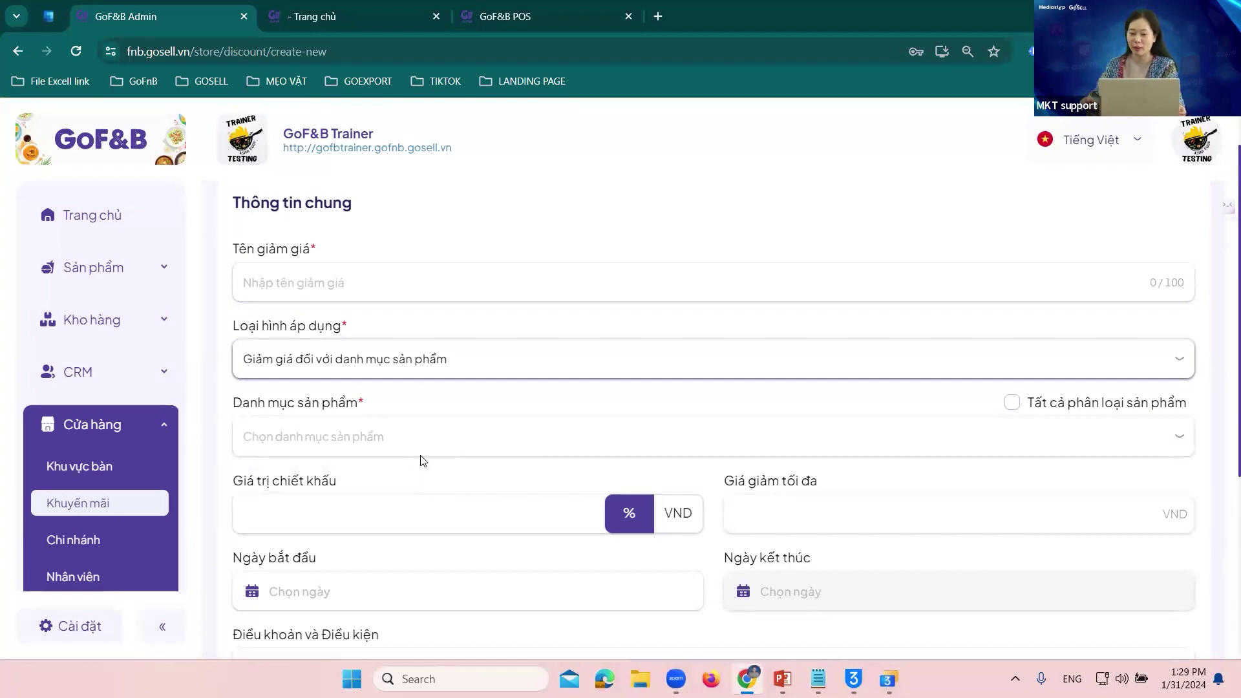
pyautogui.click(1181, 437)
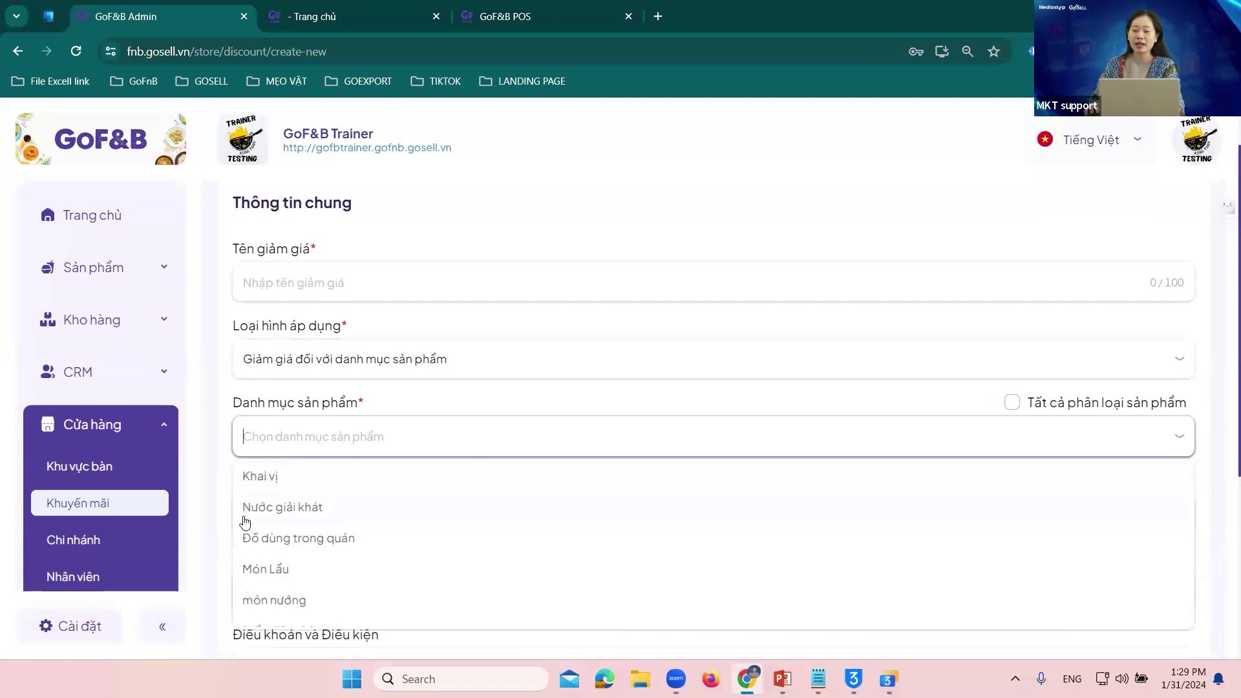
pyautogui.click(278, 515)
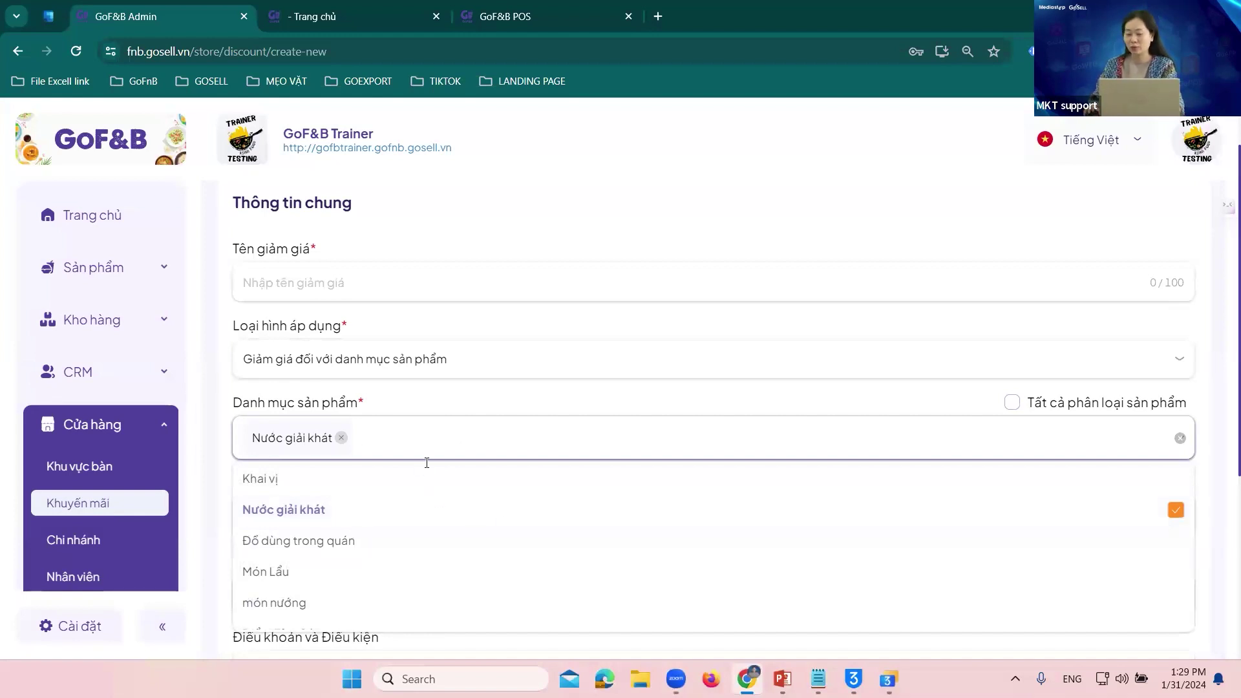
pyautogui.scroll(-1, 474, 445)
pyautogui.scroll(-3, 475, 445)
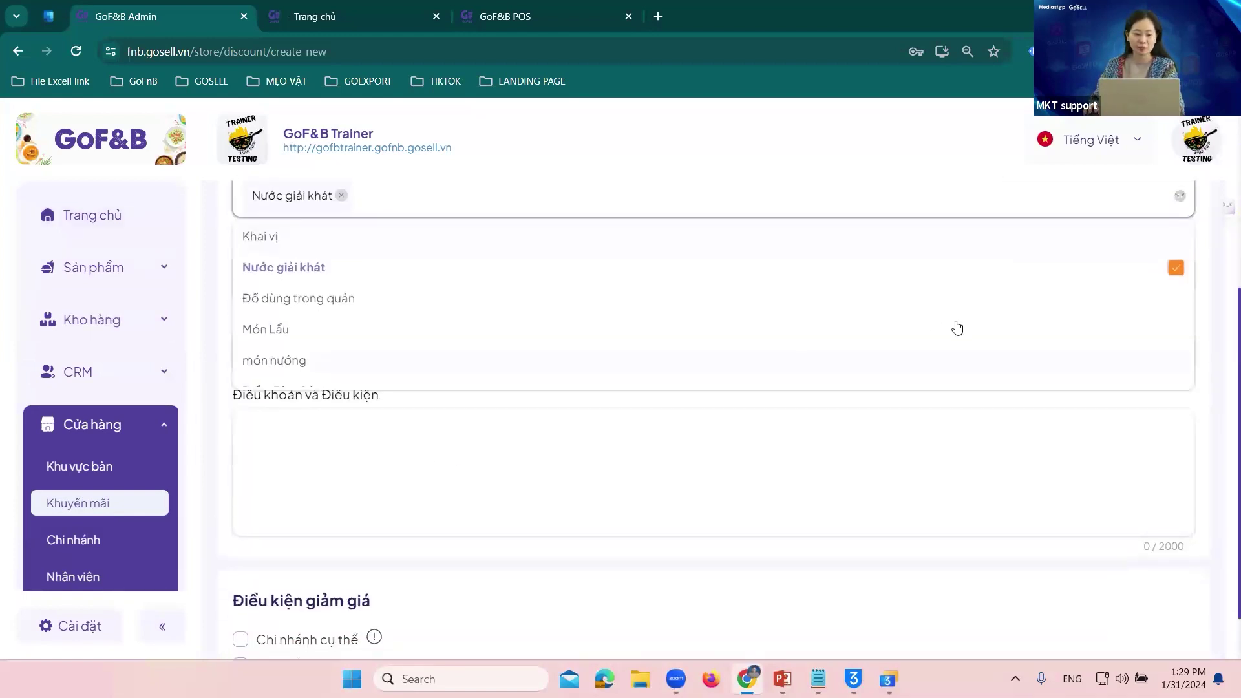
pyautogui.click(1211, 278)
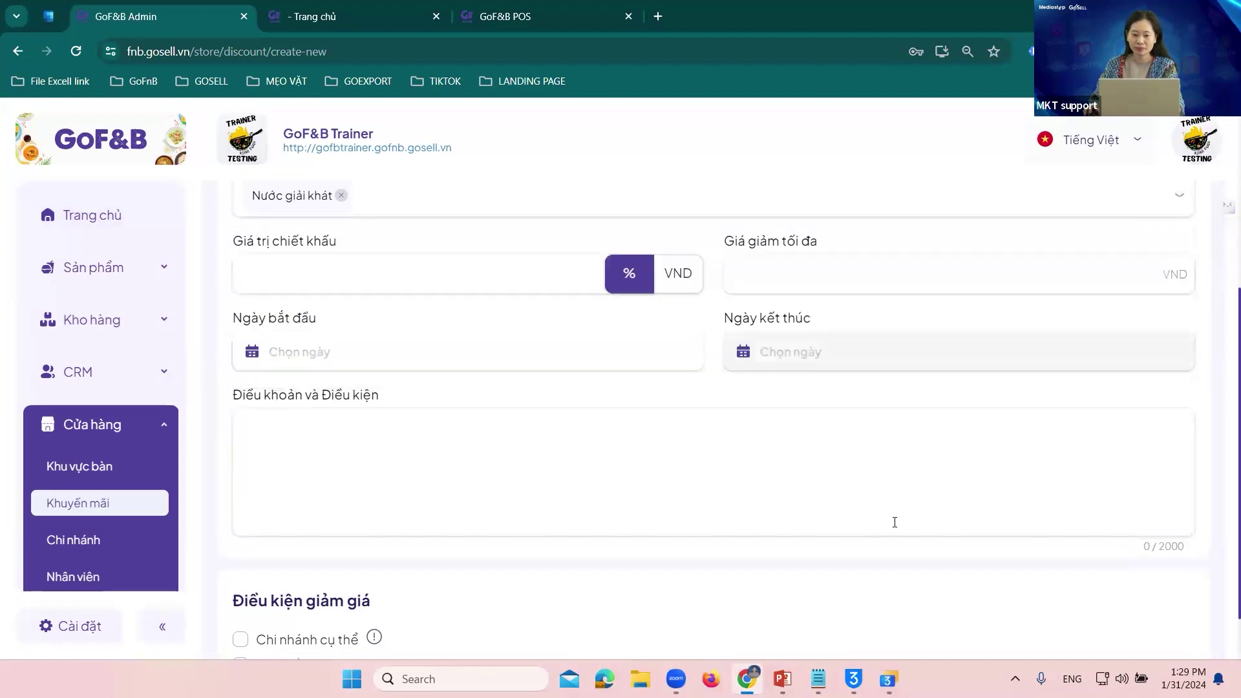
pyautogui.click(355, 290)
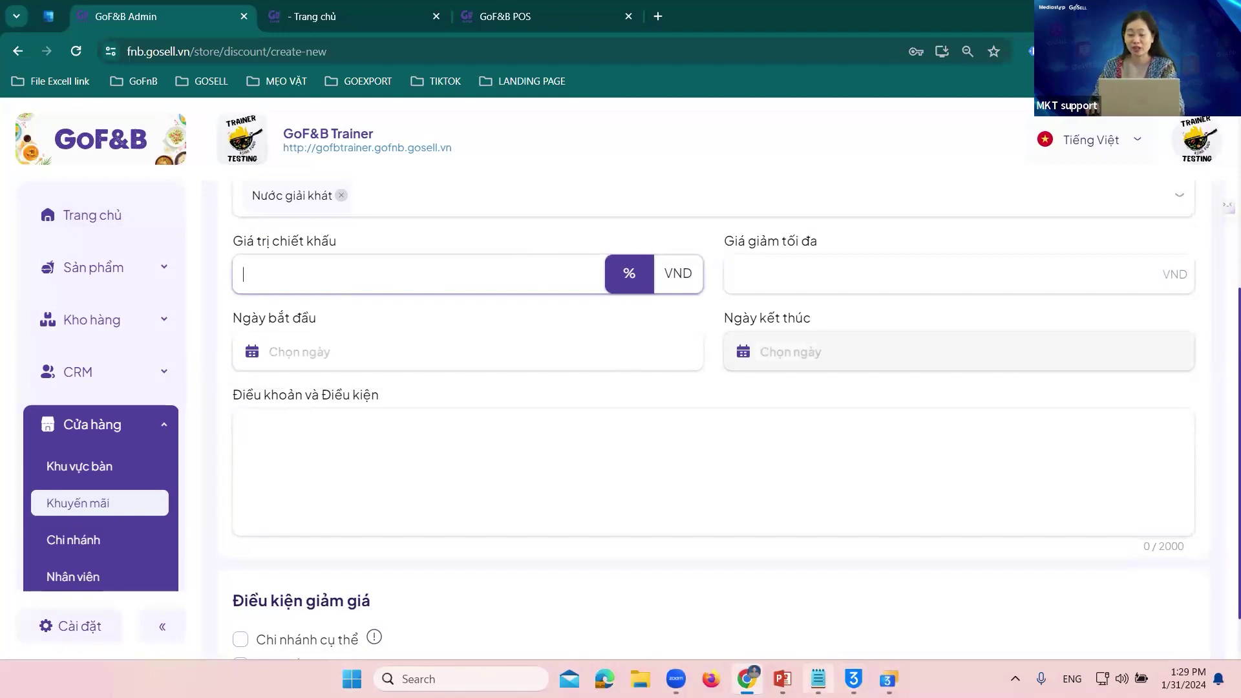
# - Add the line "Chiến dịch giả giá - danh mục sp - 50%" to the Bài tập note in Notepad and return to the campaign form
pyautogui.click(818, 679)
pyautogui.press('Return')
pyautogui.press('Return')
pyautogui.press('Return')
pyautogui.write('Chiến')
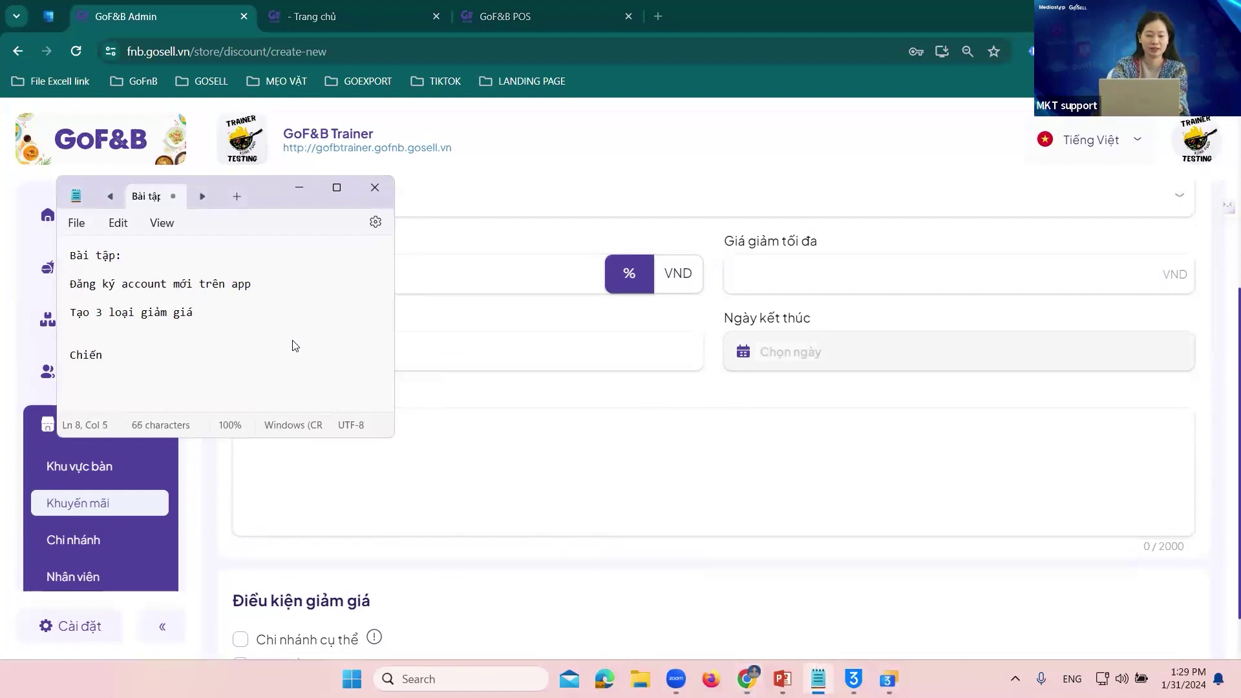
pyautogui.write(' dịch giả giá')
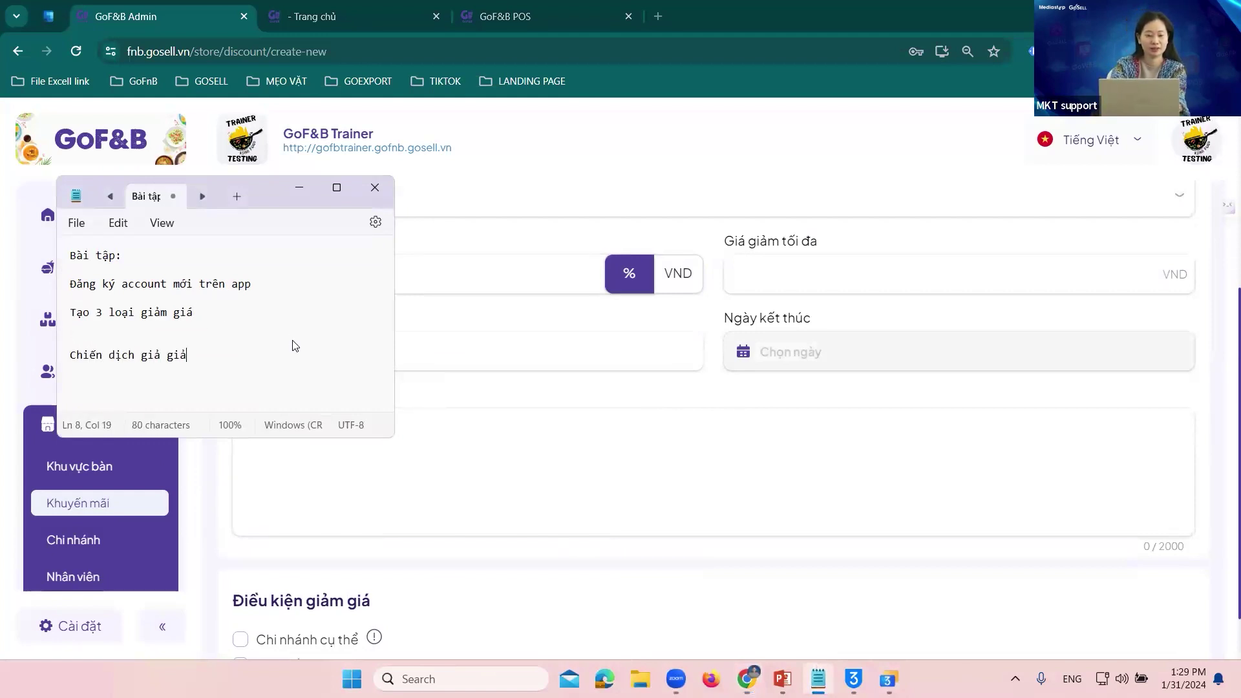
pyautogui.write(' -')
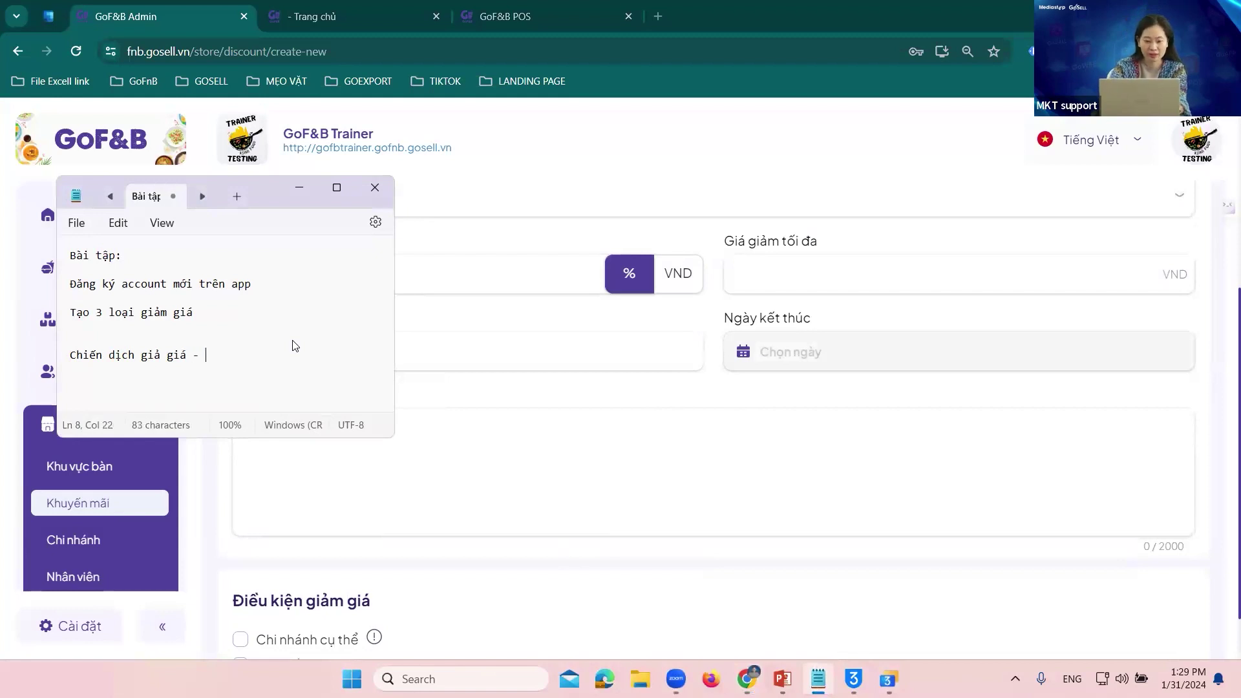
pyautogui.write(' danh muc sp - 50%')
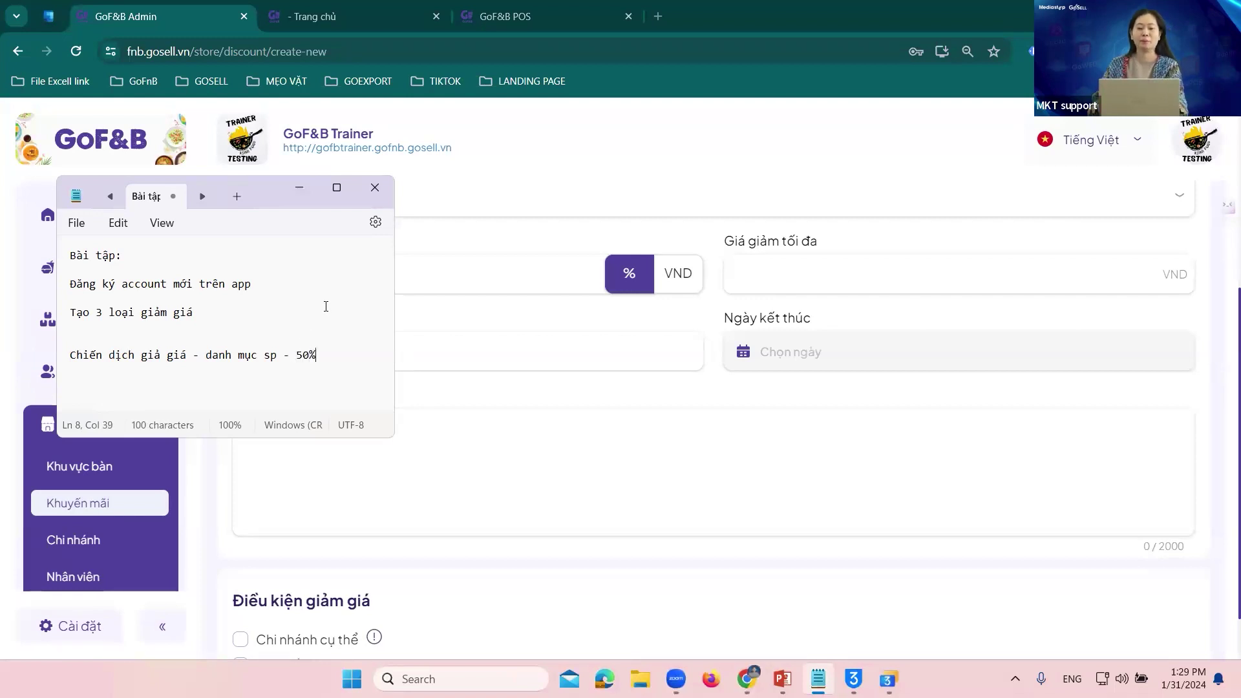
pyautogui.click(300, 189)
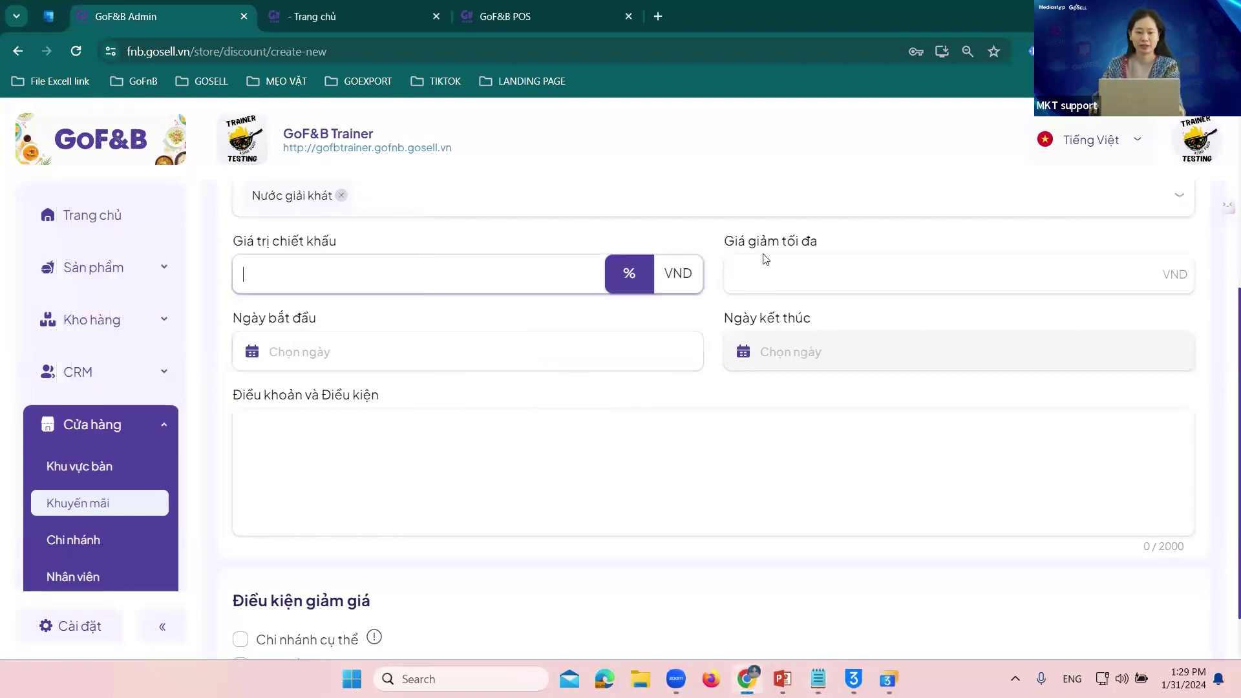
# - Set the discount campaign's start date to 31/01/2024 and its end date to 01/02/2024
pyautogui.click(827, 271)
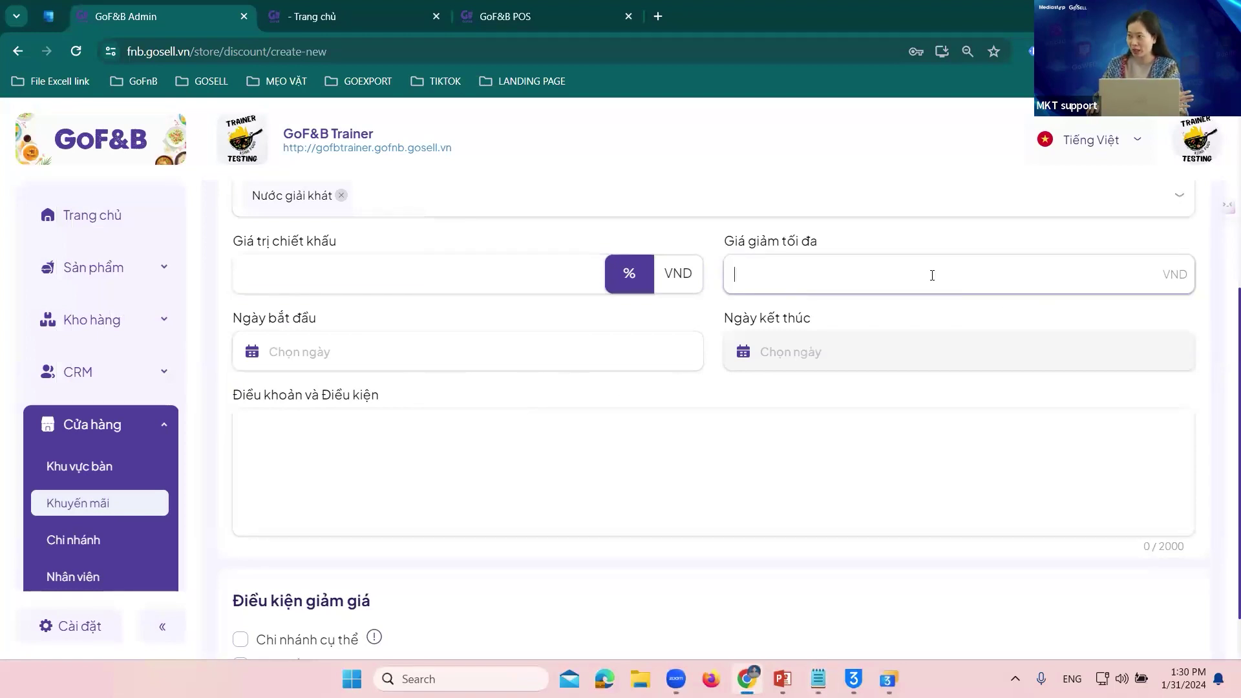
pyautogui.click(414, 362)
pyautogui.write('10/02/2024')
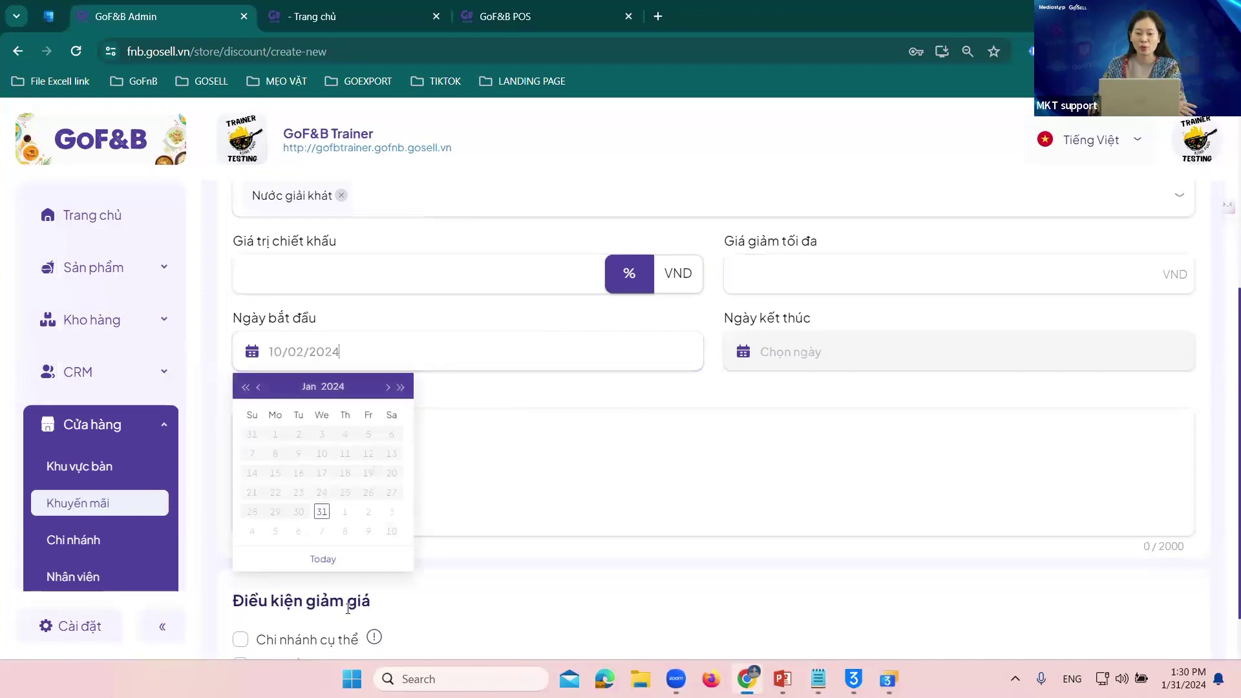
pyautogui.click(321, 511)
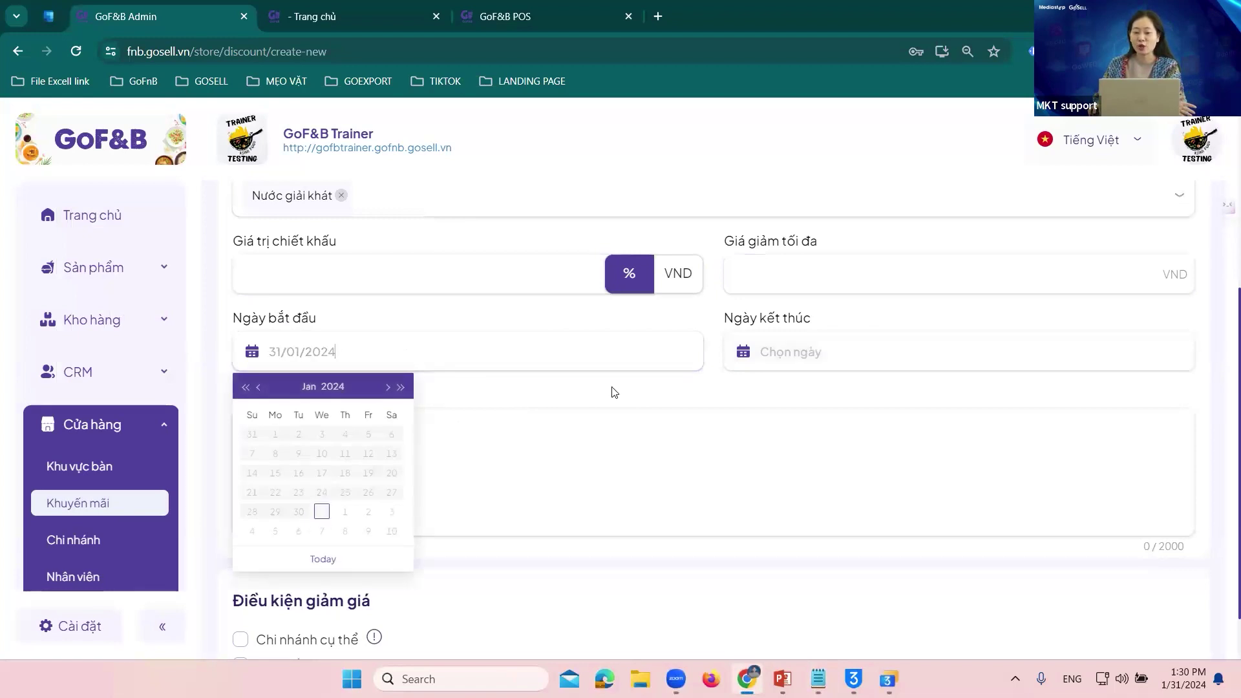
pyautogui.click(864, 354)
pyautogui.click(813, 511)
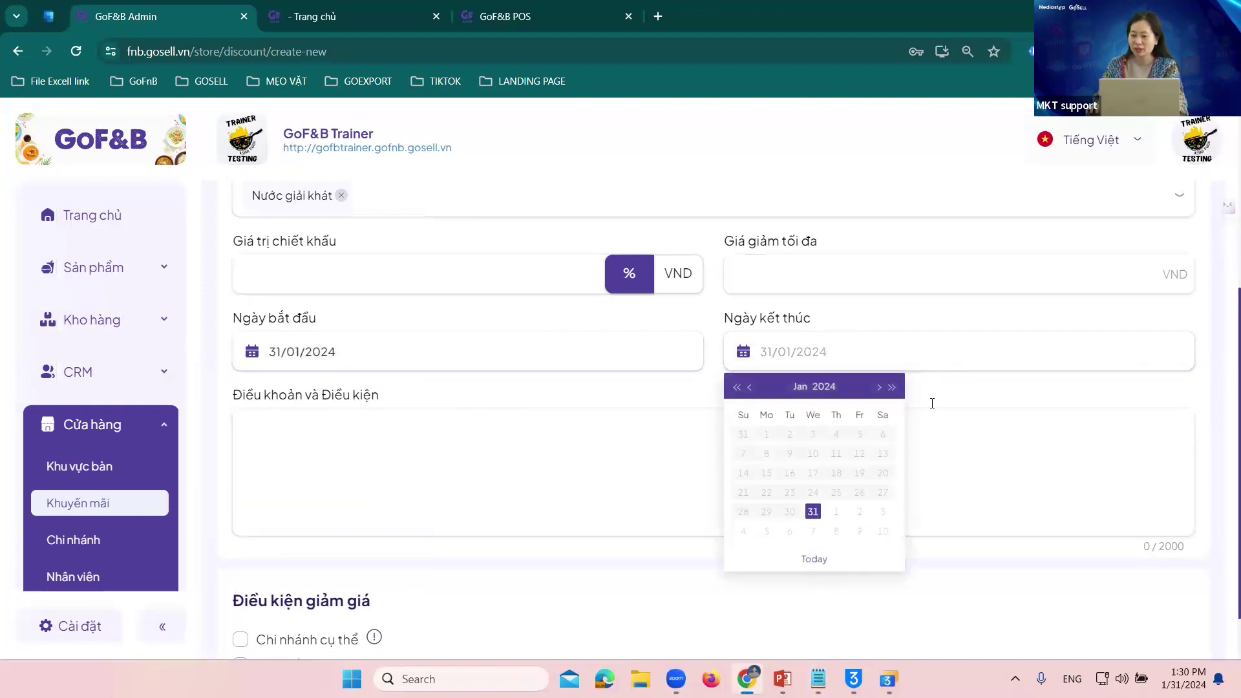
pyautogui.click(960, 352)
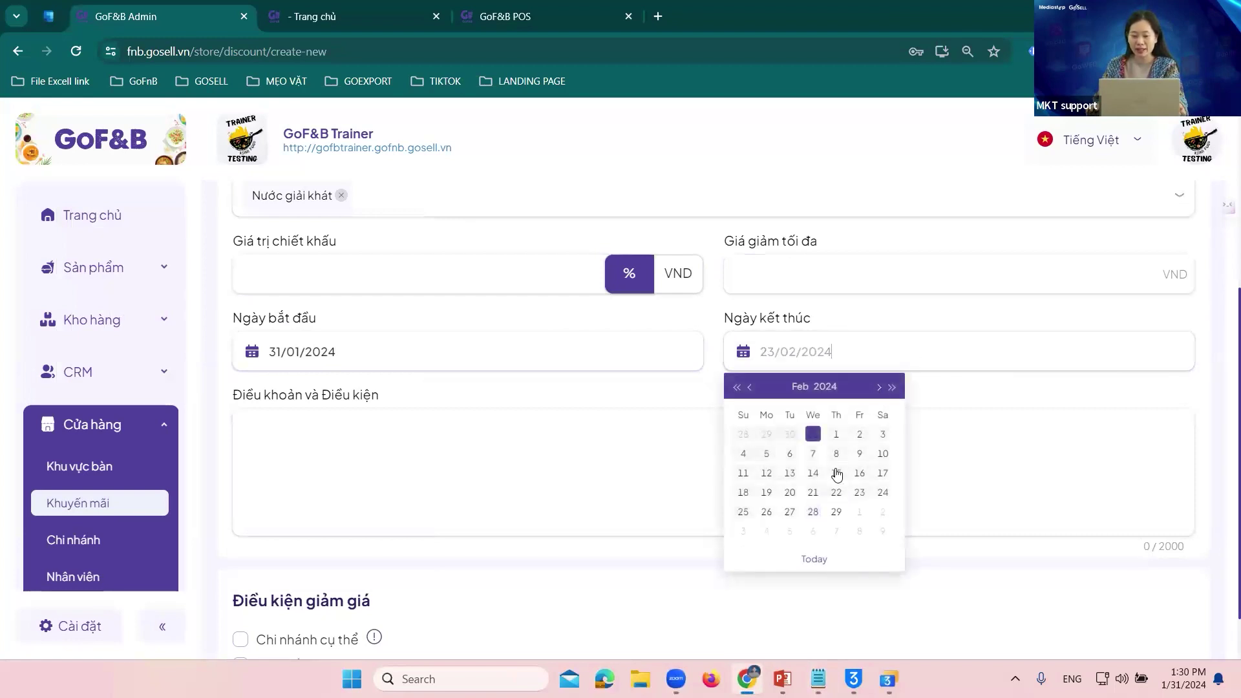
pyautogui.click(837, 434)
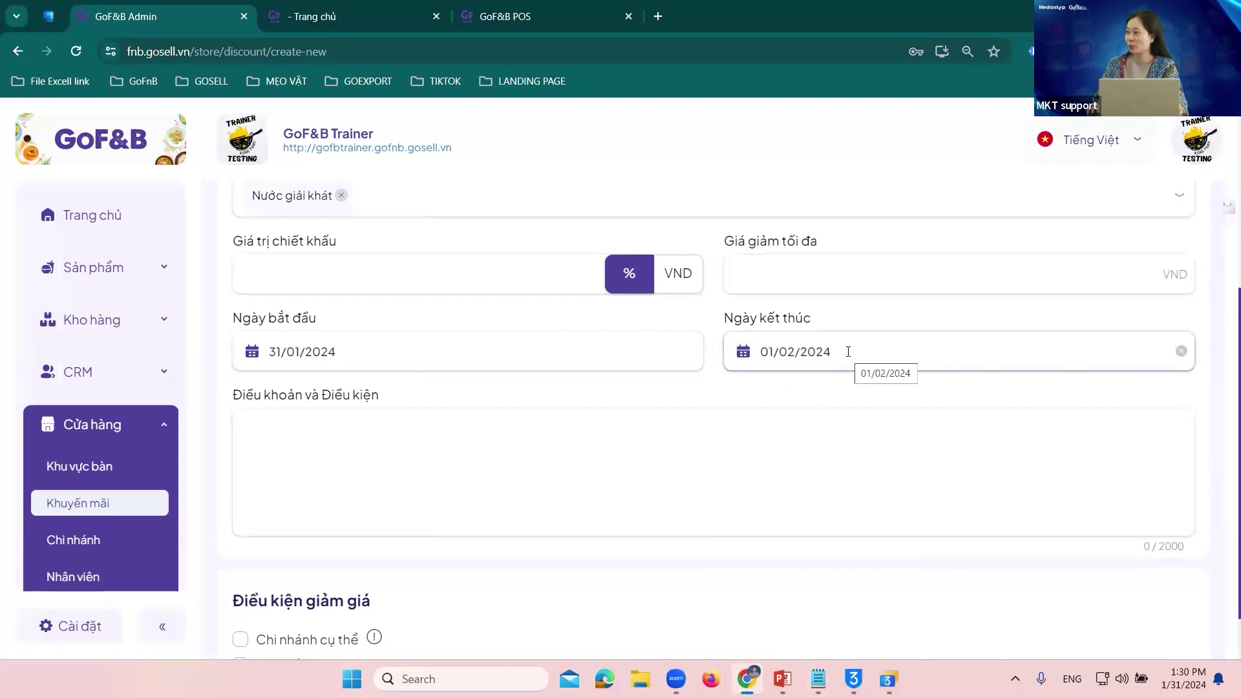
pyautogui.click(380, 444)
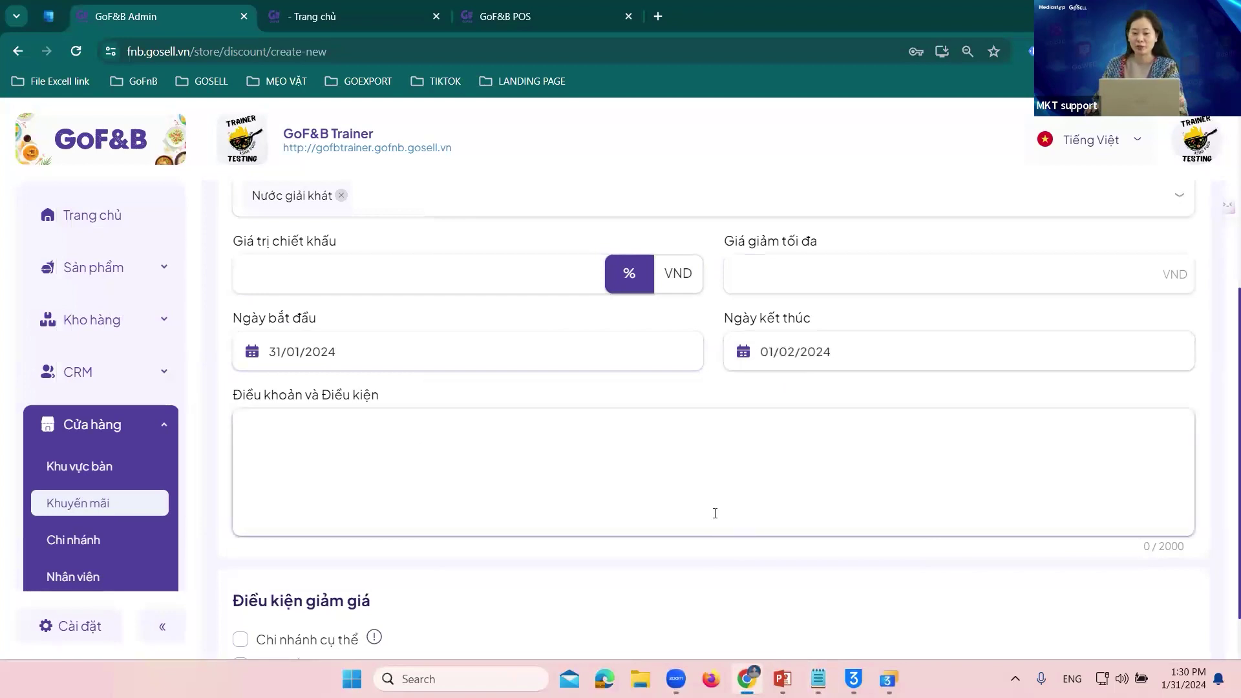
# - Enable the specific-branch condition for all branches, and switch the Bao gồm topping option on and off again
pyautogui.scroll(-2, 715, 513)
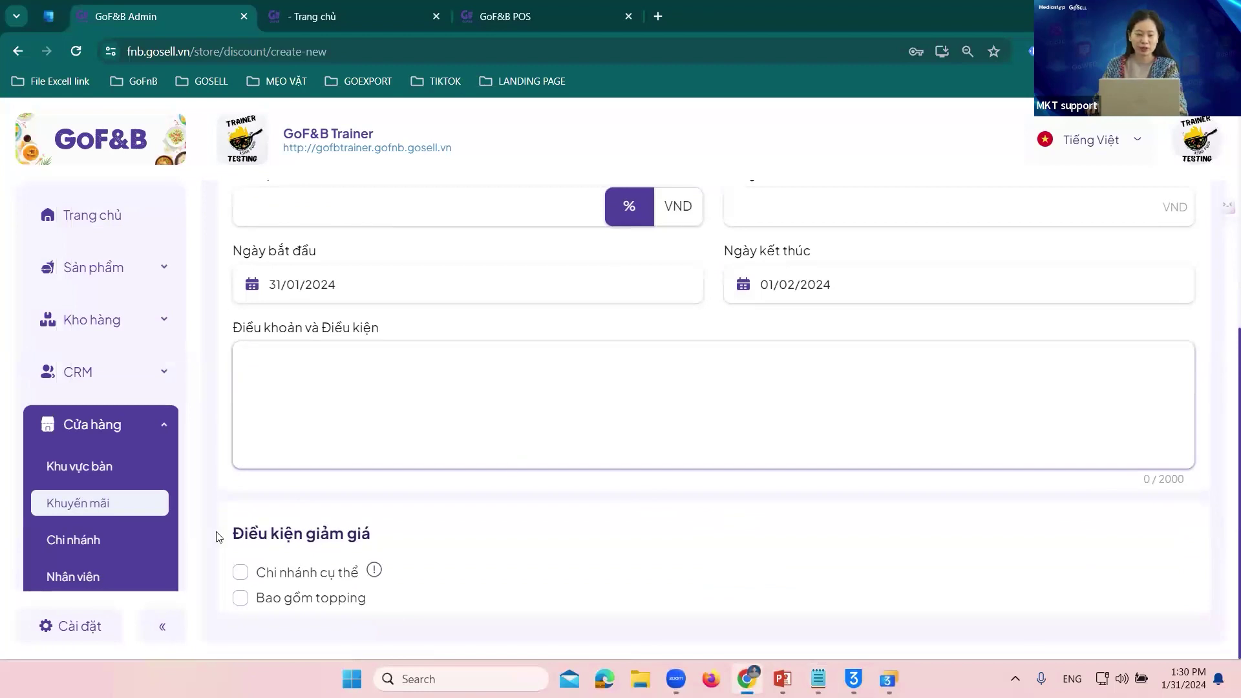
pyautogui.click(240, 573)
pyautogui.scroll(-2, 969, 530)
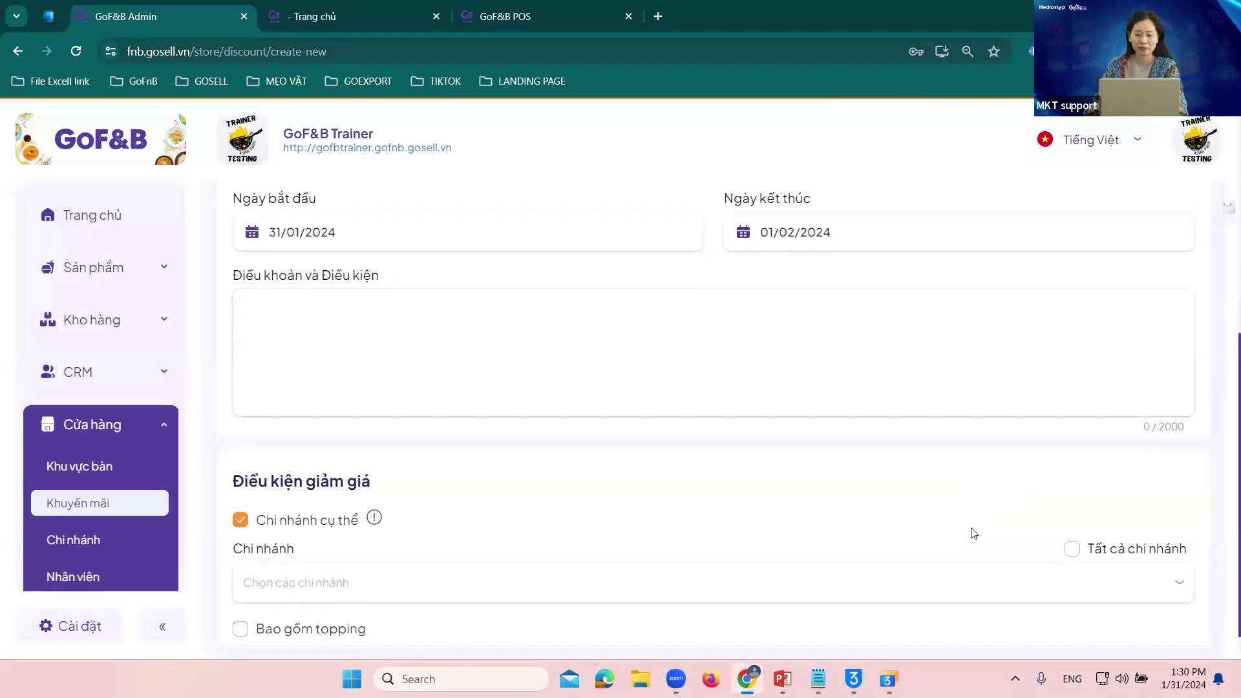
pyautogui.click(1072, 518)
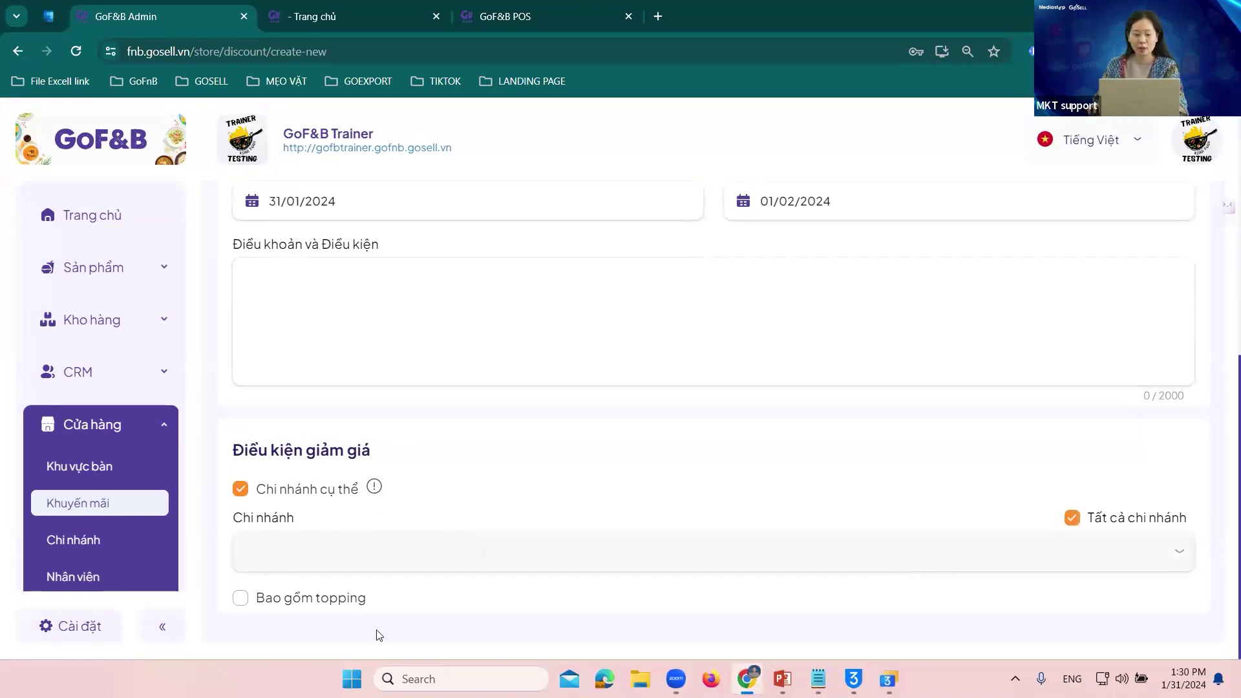
pyautogui.click(240, 606)
pyautogui.click(240, 607)
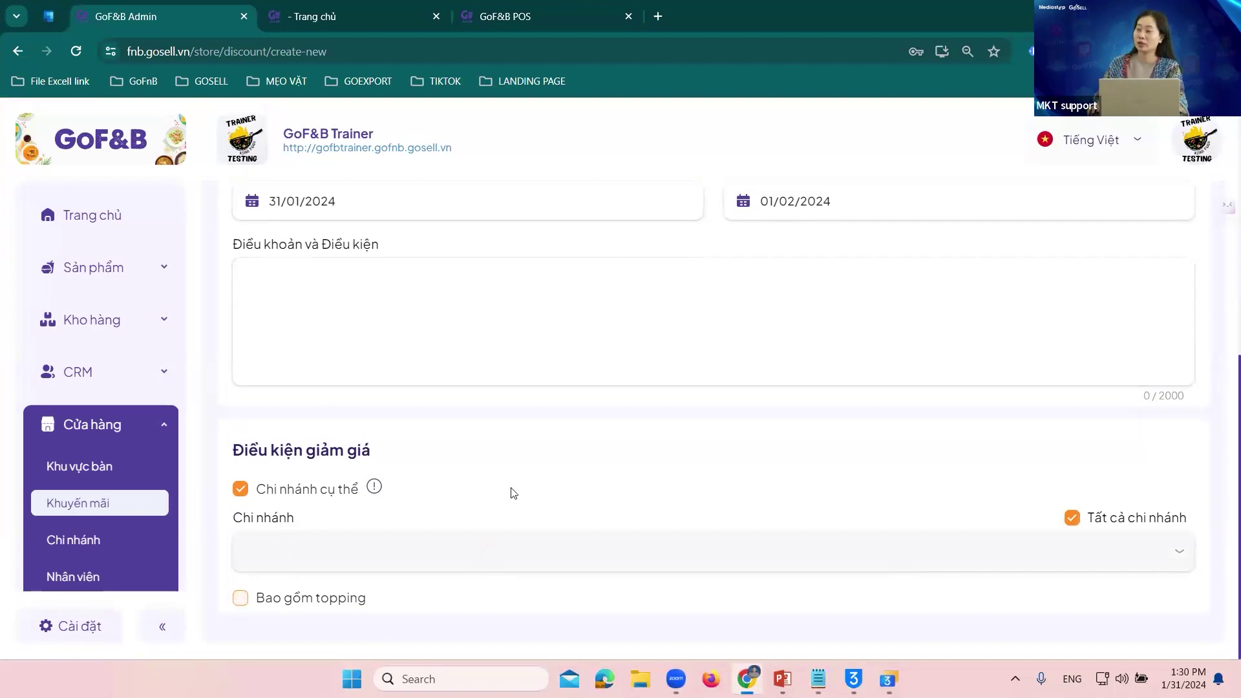
# - Leave the discount campaign form without saving and return to the promotions page
pyautogui.scroll(1, 667, 521)
pyautogui.scroll(5, 667, 521)
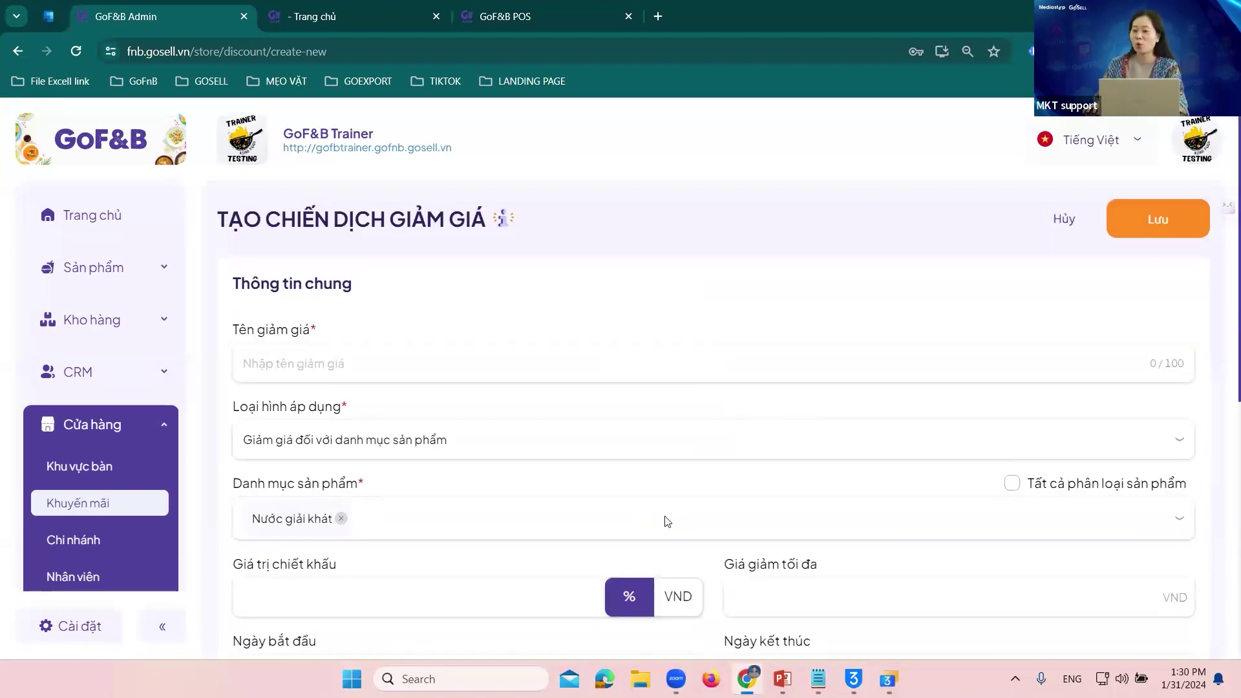
pyautogui.click(60, 508)
pyautogui.click(690, 354)
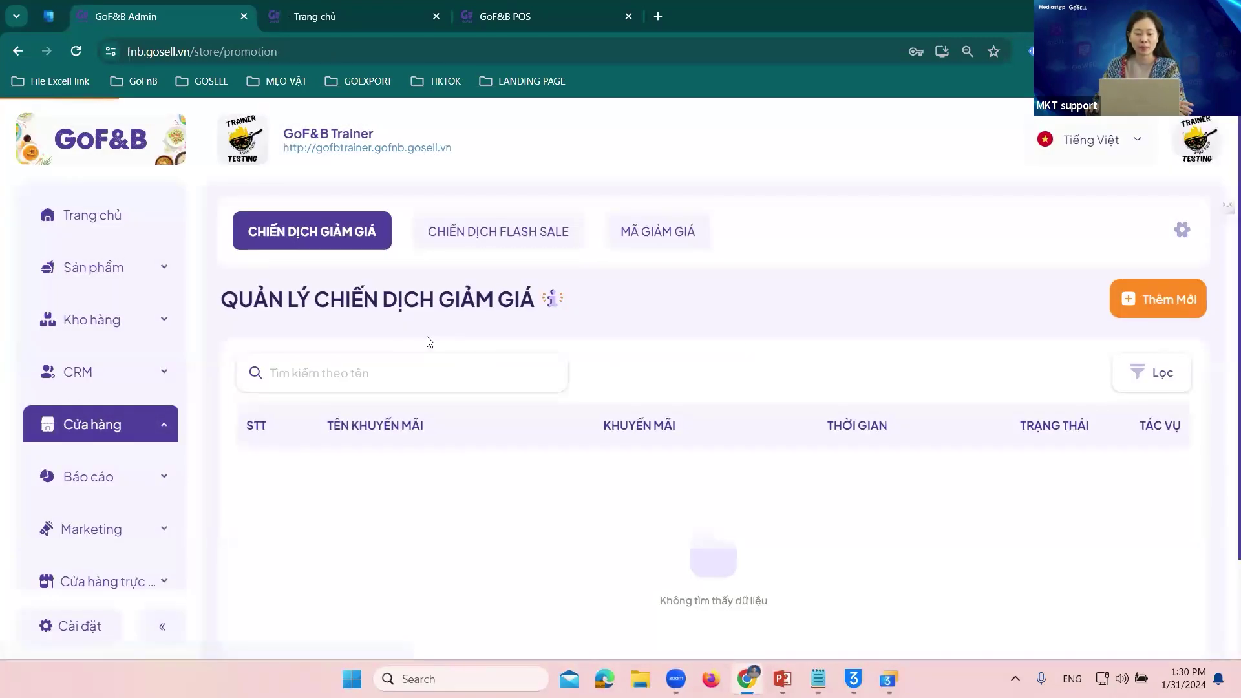
# - Look over the flash sale campaign list and start a new flash sale campaign
pyautogui.click(494, 234)
pyautogui.scroll(-4, 518, 403)
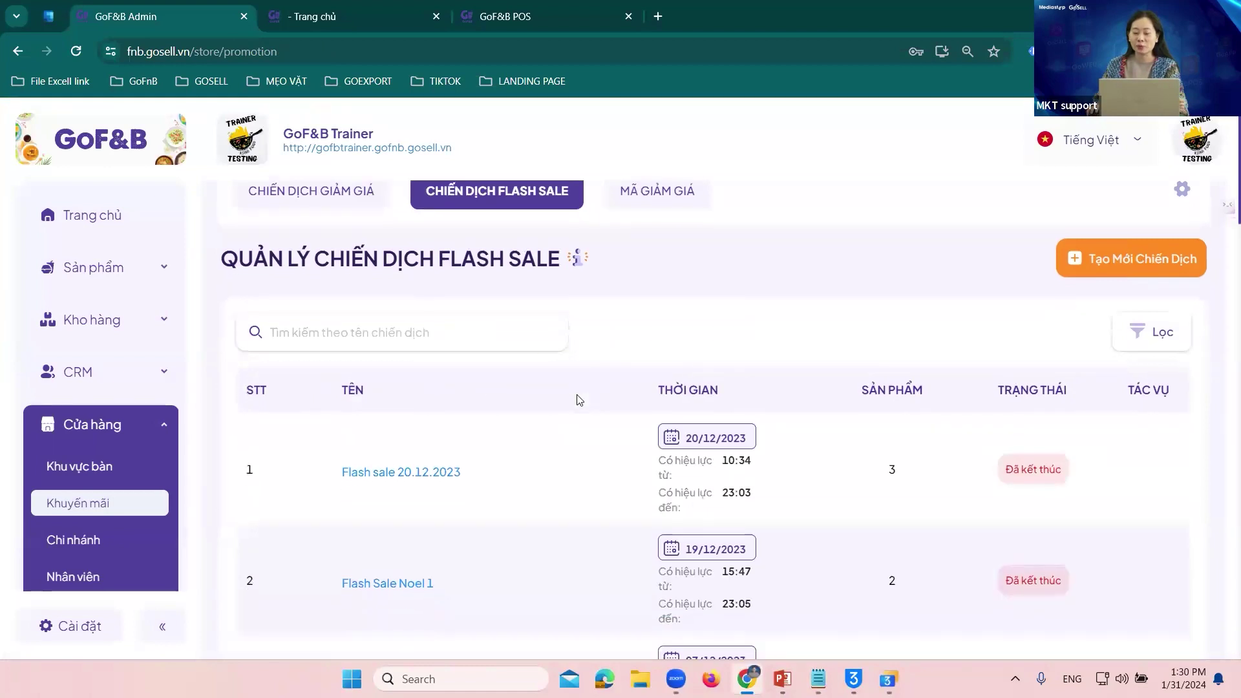
pyautogui.scroll(4, 576, 401)
pyautogui.scroll(-1, 795, 405)
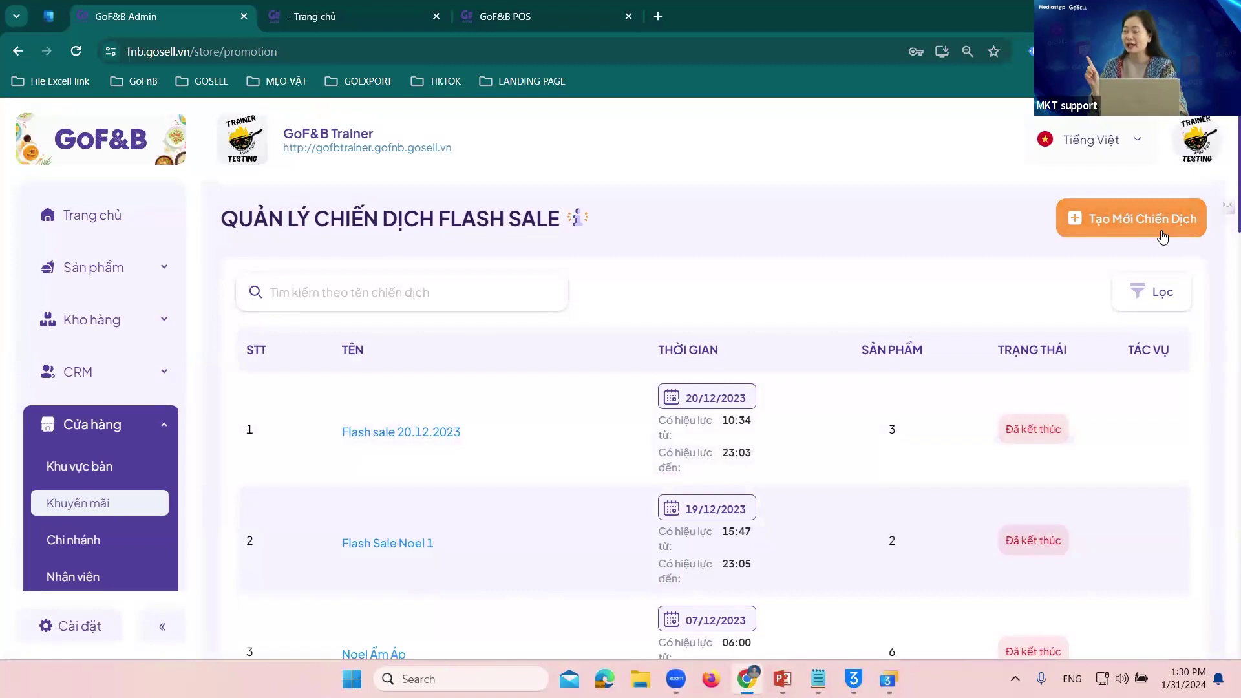
pyautogui.click(1115, 225)
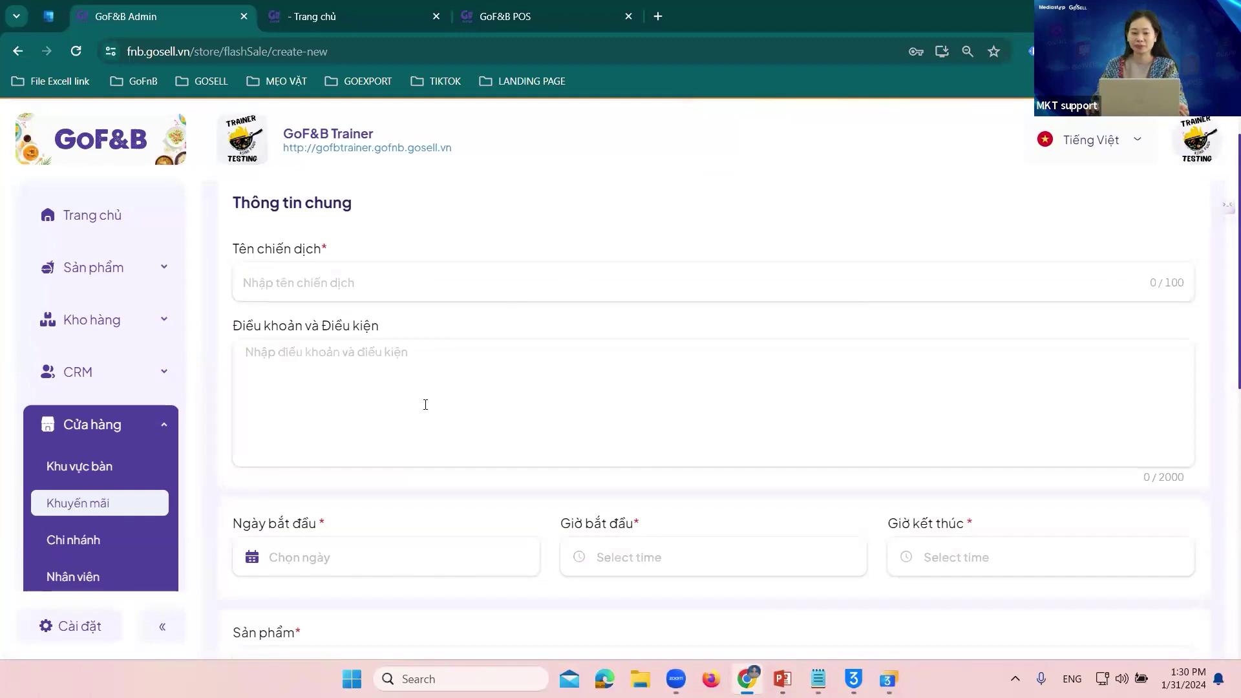
pyautogui.click(397, 279)
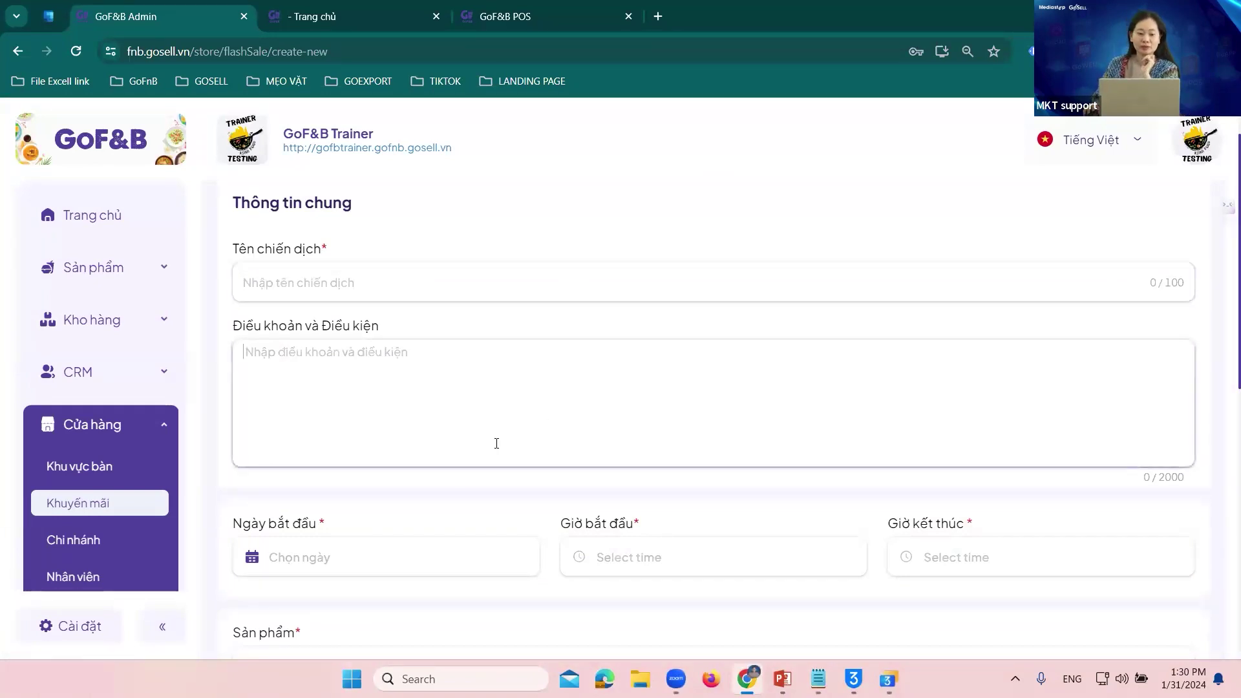
# - Set the flash sale's start date to 31/01/2024 and its start time to 13:33
pyautogui.scroll(-3, 492, 426)
pyautogui.click(391, 309)
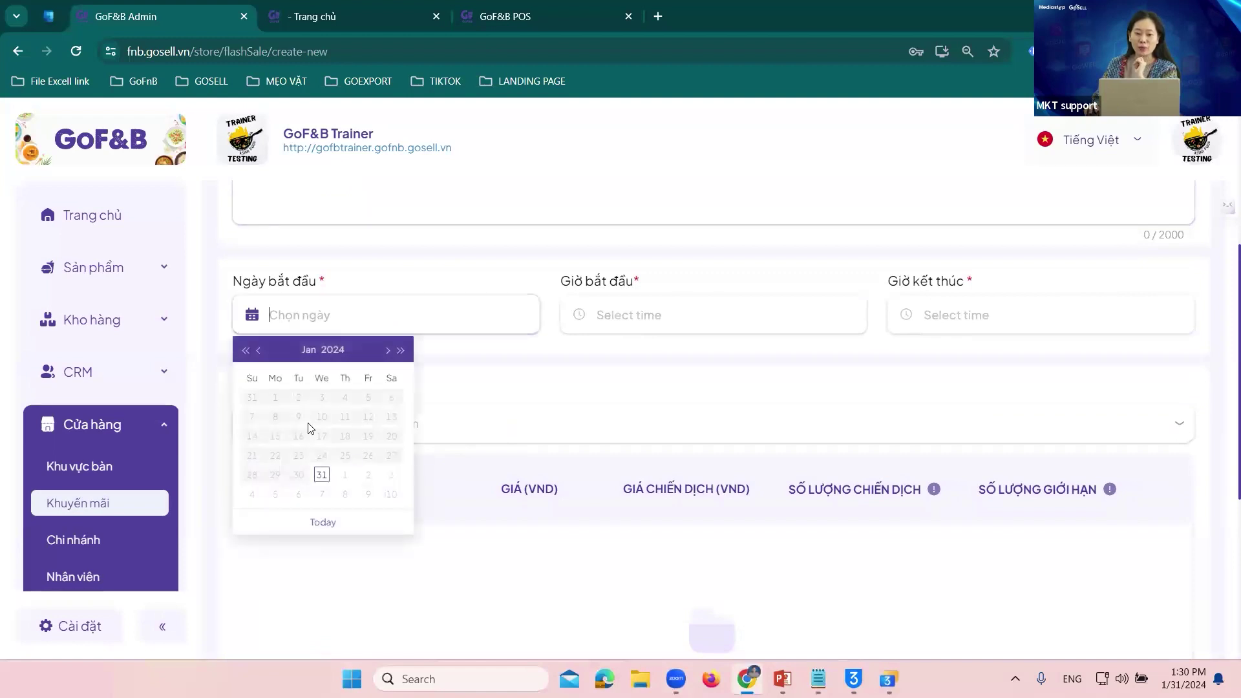
pyautogui.click(323, 479)
pyautogui.click(675, 313)
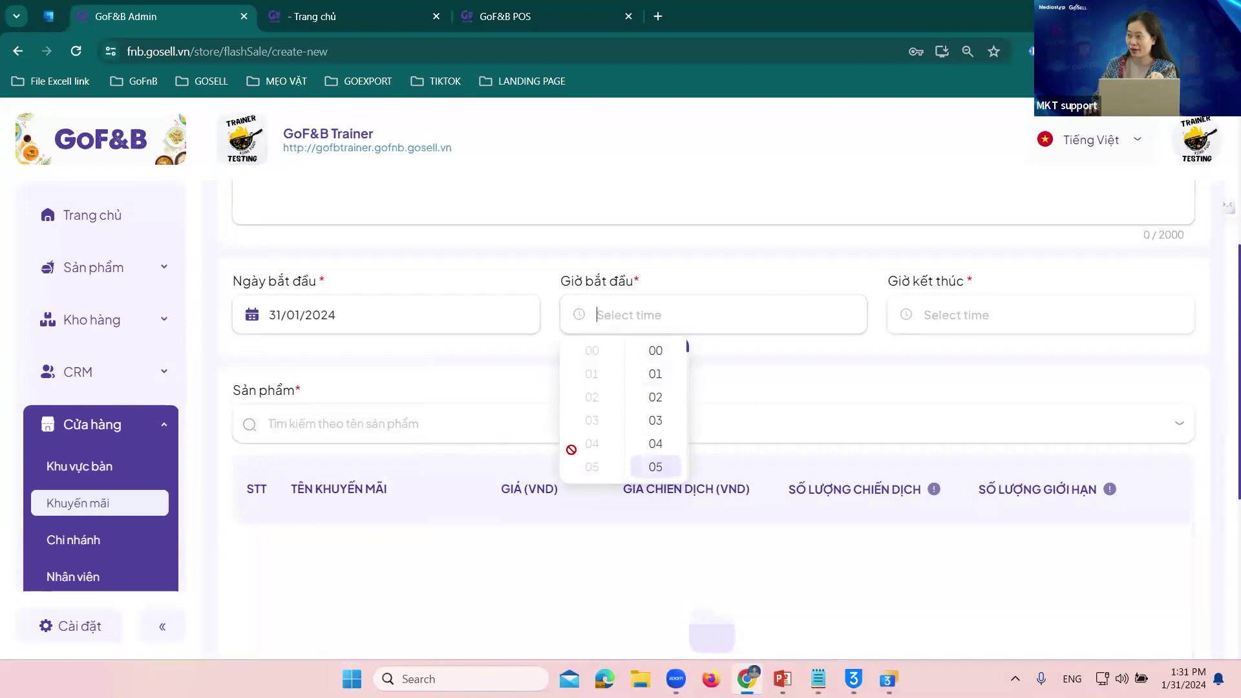
pyautogui.scroll(-3, 583, 436)
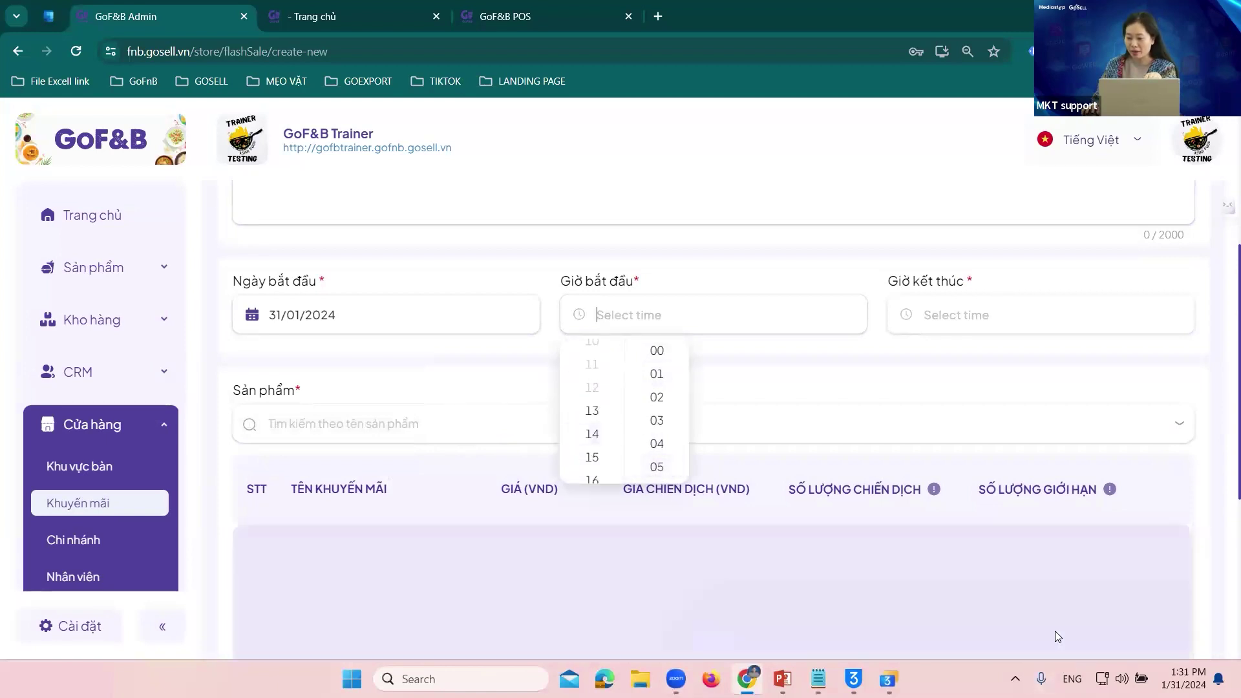
pyautogui.scroll(-2, 621, 414)
pyautogui.scroll(2, 612, 409)
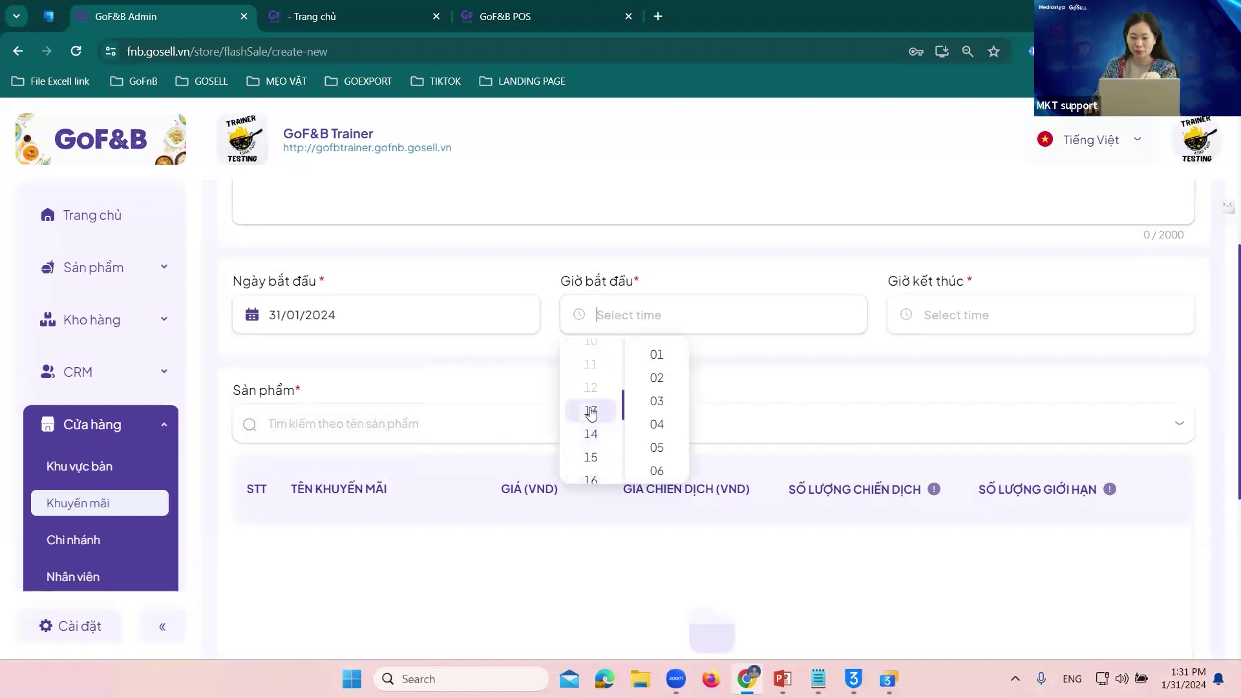
pyautogui.click(590, 409)
pyautogui.click(655, 397)
# - Set the flash sale's end time to 23:05
pyautogui.click(962, 315)
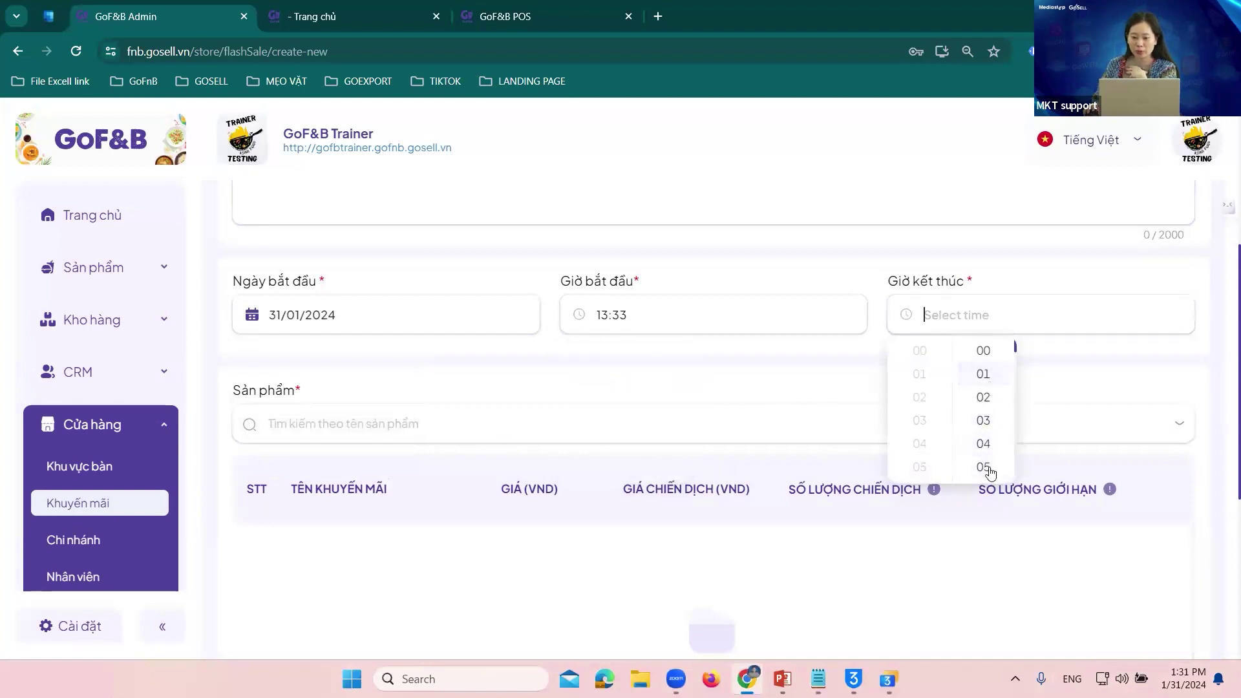
pyautogui.scroll(-5, 981, 475)
pyautogui.scroll(-8, 922, 452)
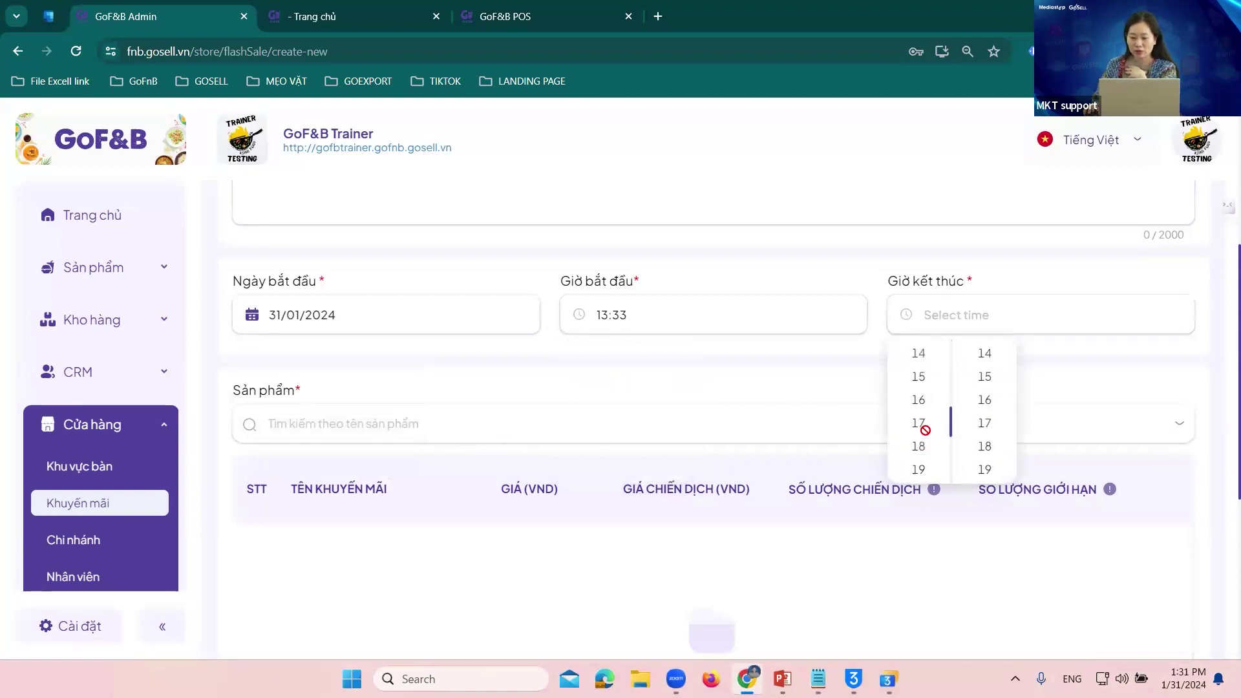
pyautogui.scroll(3, 919, 420)
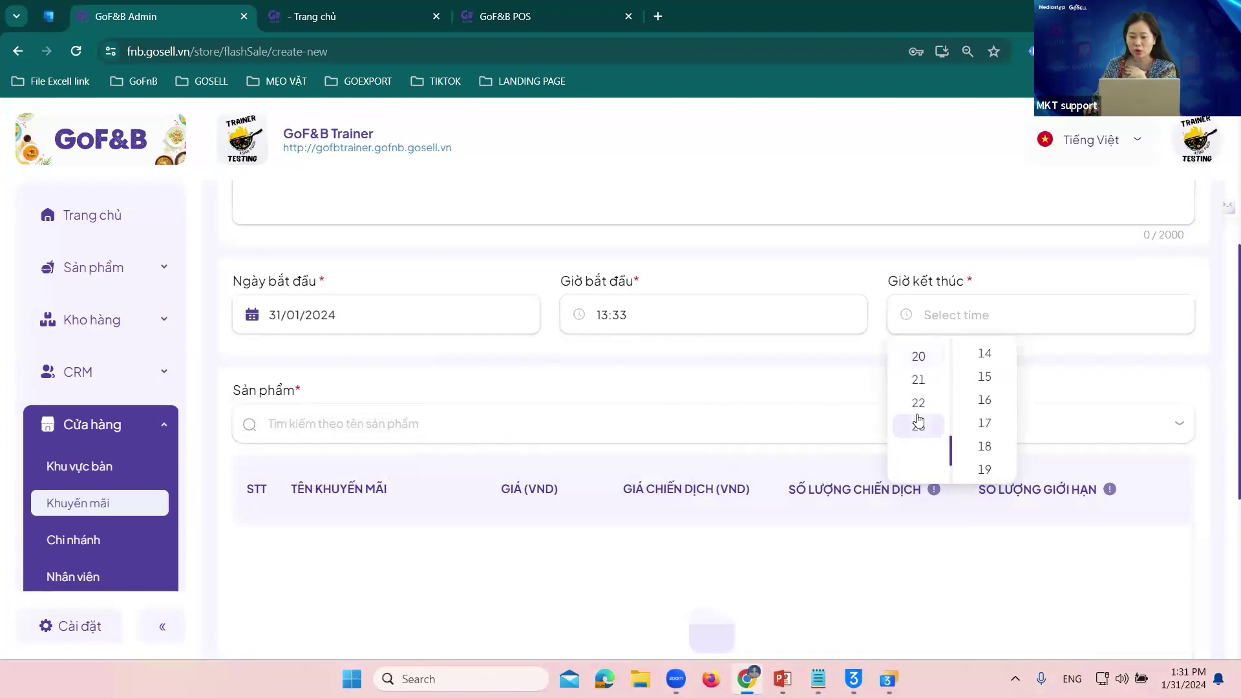
pyautogui.click(919, 421)
pyautogui.click(982, 465)
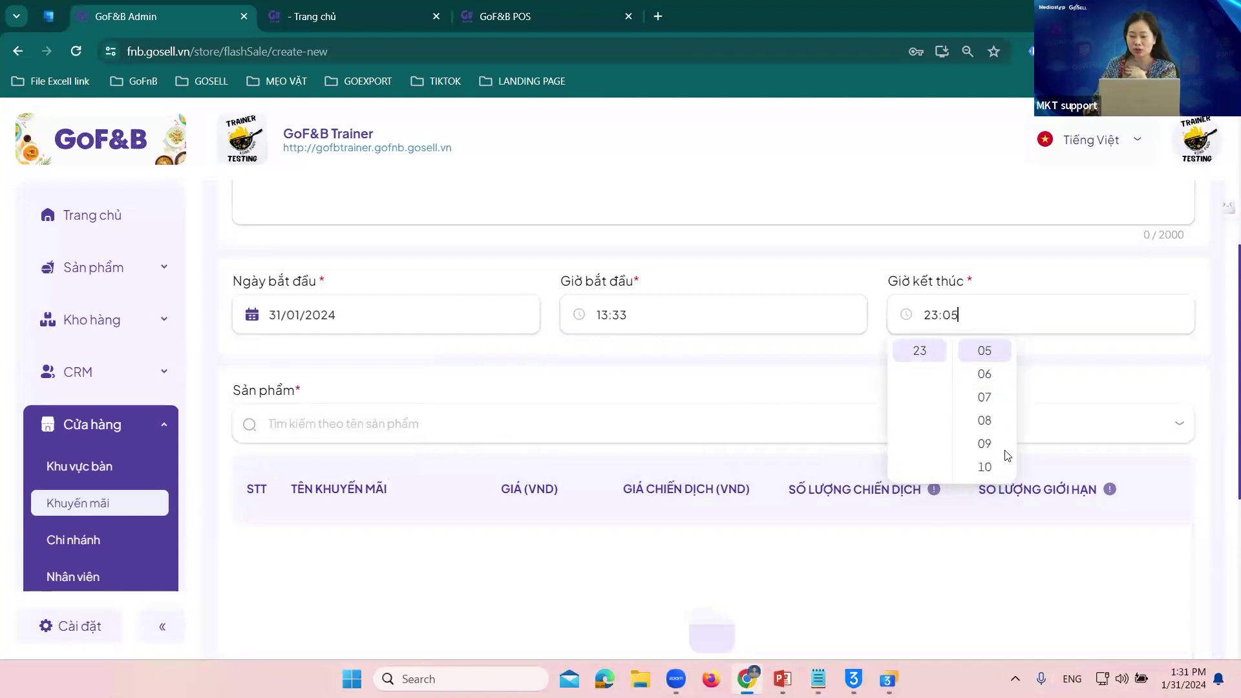
pyautogui.click(801, 409)
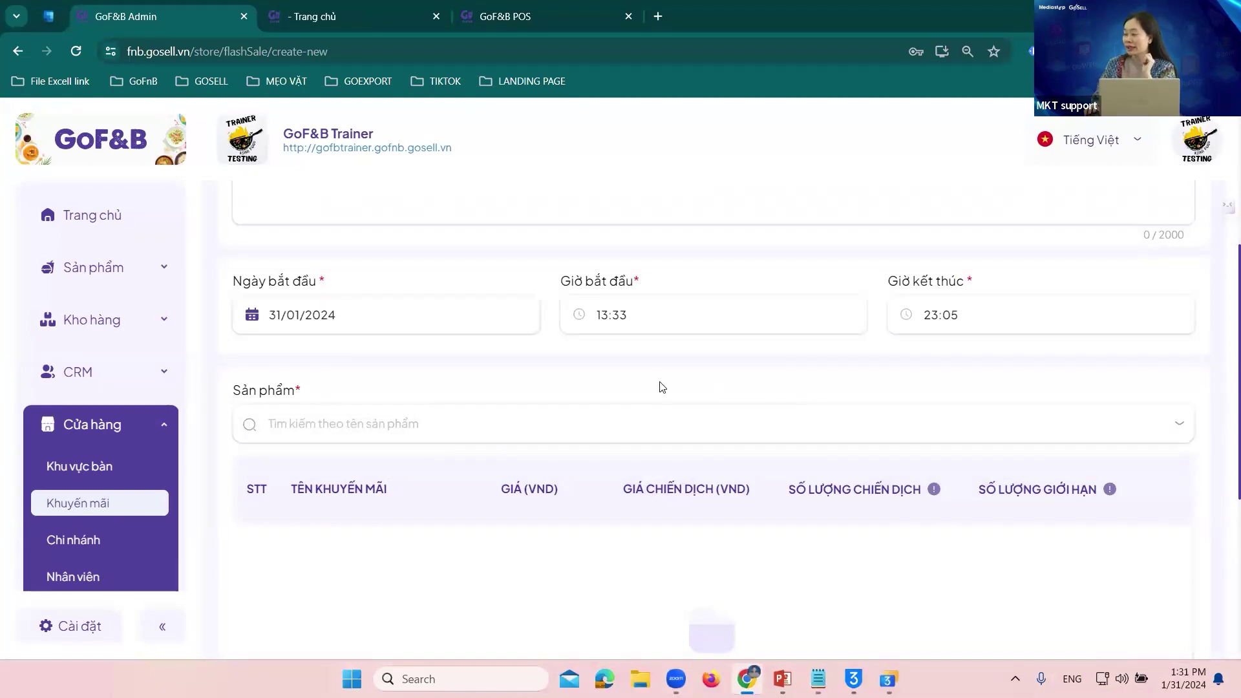
# - Add the product BÒ NAUY SỐT THẢO DƯỢC to the flash sale and set its campaign price to 400,000 VND
pyautogui.scroll(-2, 393, 330)
pyautogui.click(401, 270)
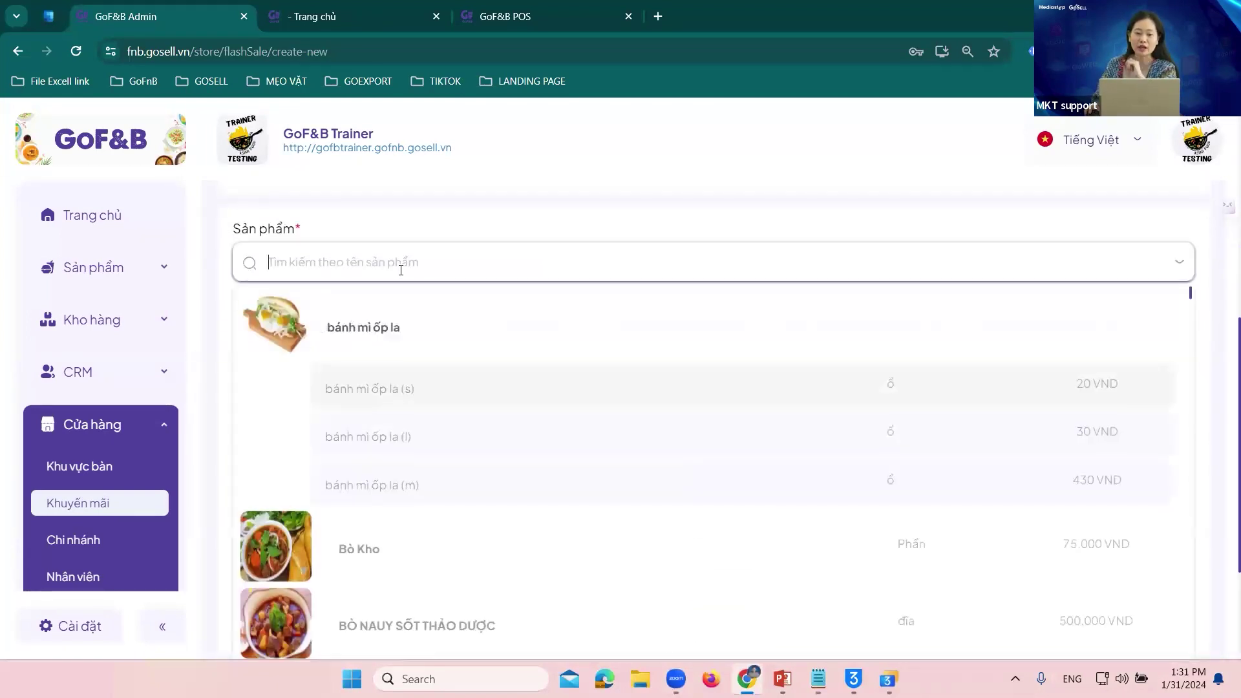
pyautogui.scroll(-3, 453, 475)
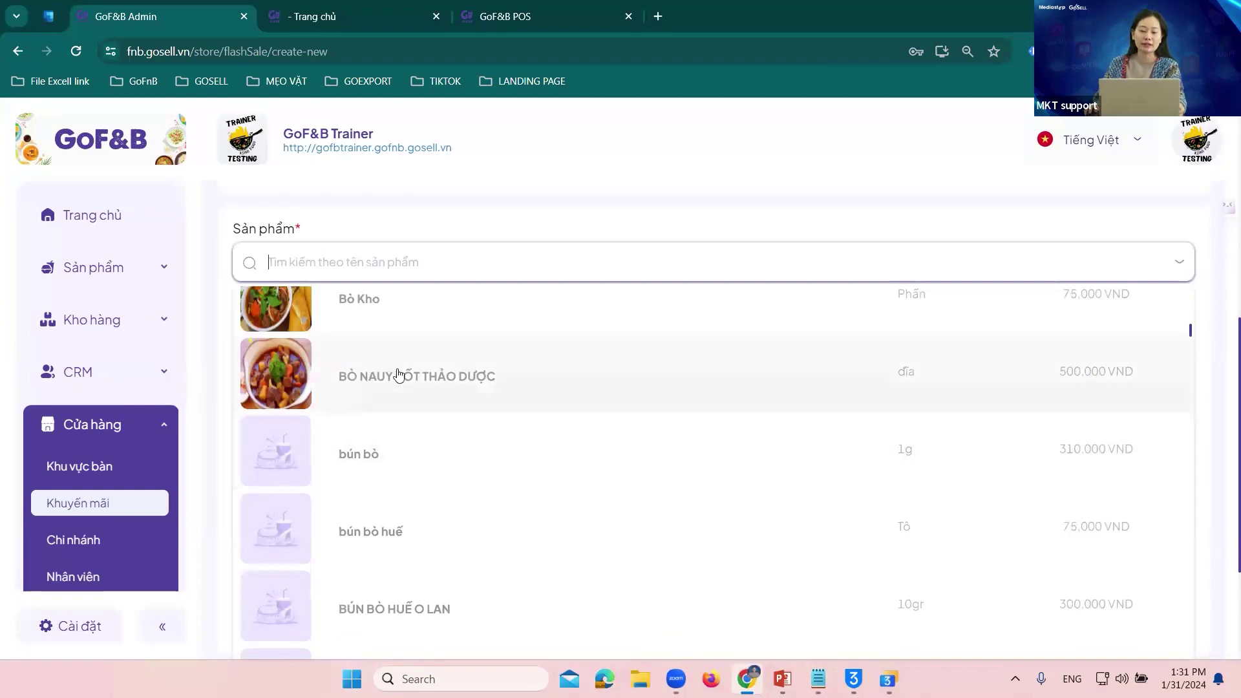
pyautogui.click(404, 378)
pyautogui.click(685, 397)
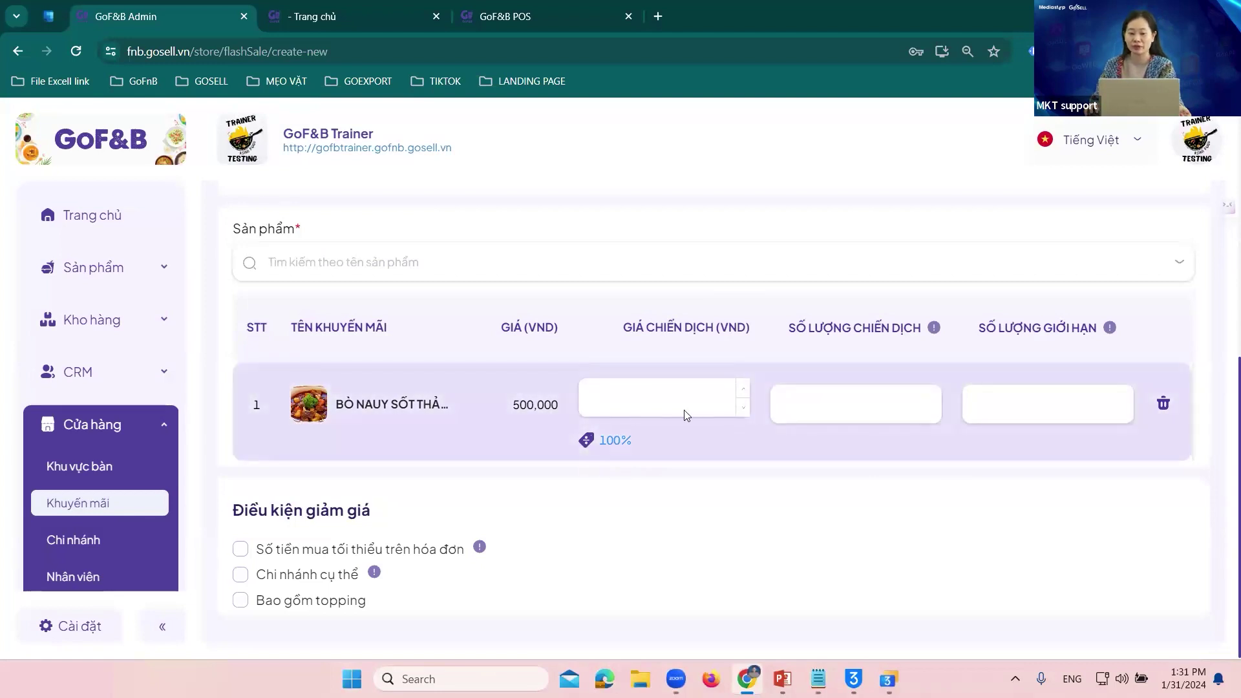
pyautogui.click(651, 400)
pyautogui.write('400')
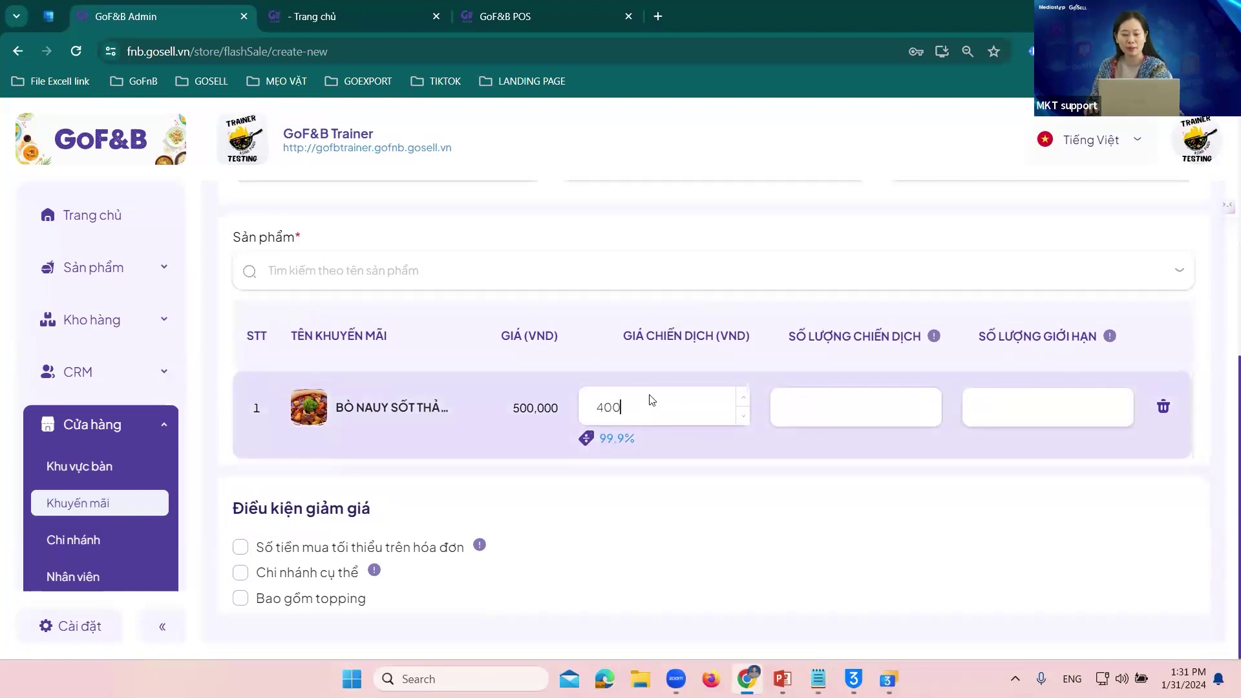
pyautogui.write(',000')
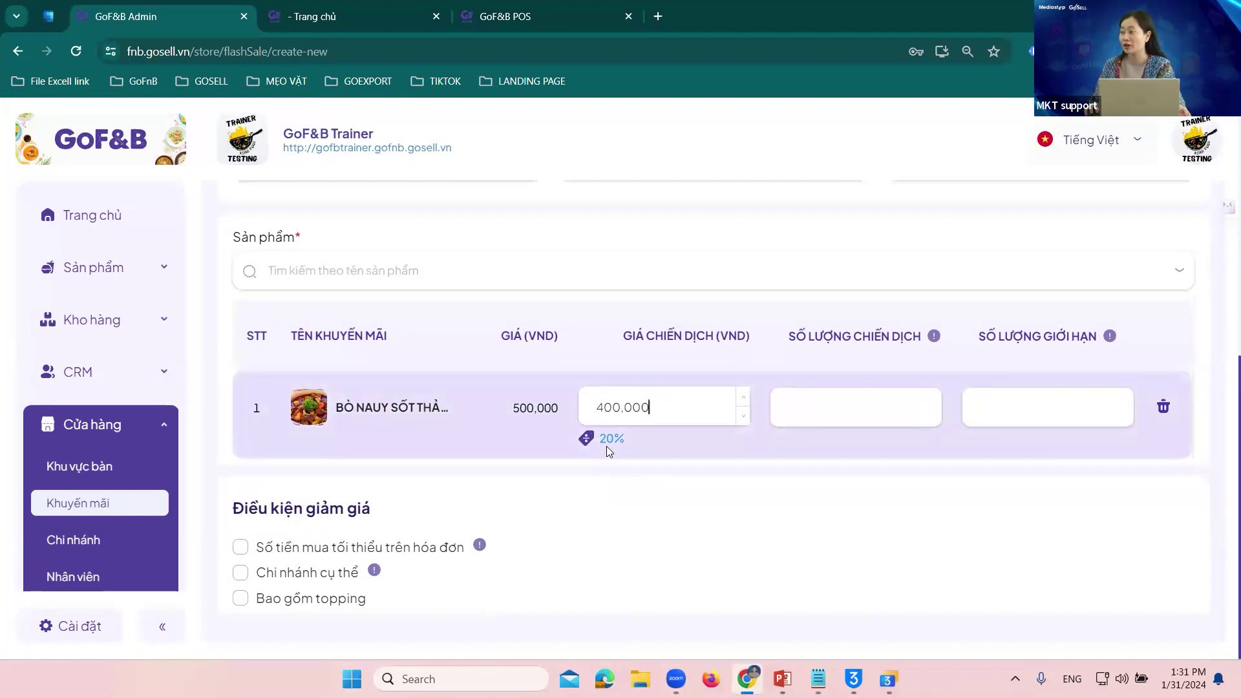
# - Set the flash sale product's campaign quantity to 50 and its limited quantity to 2
pyautogui.click(892, 417)
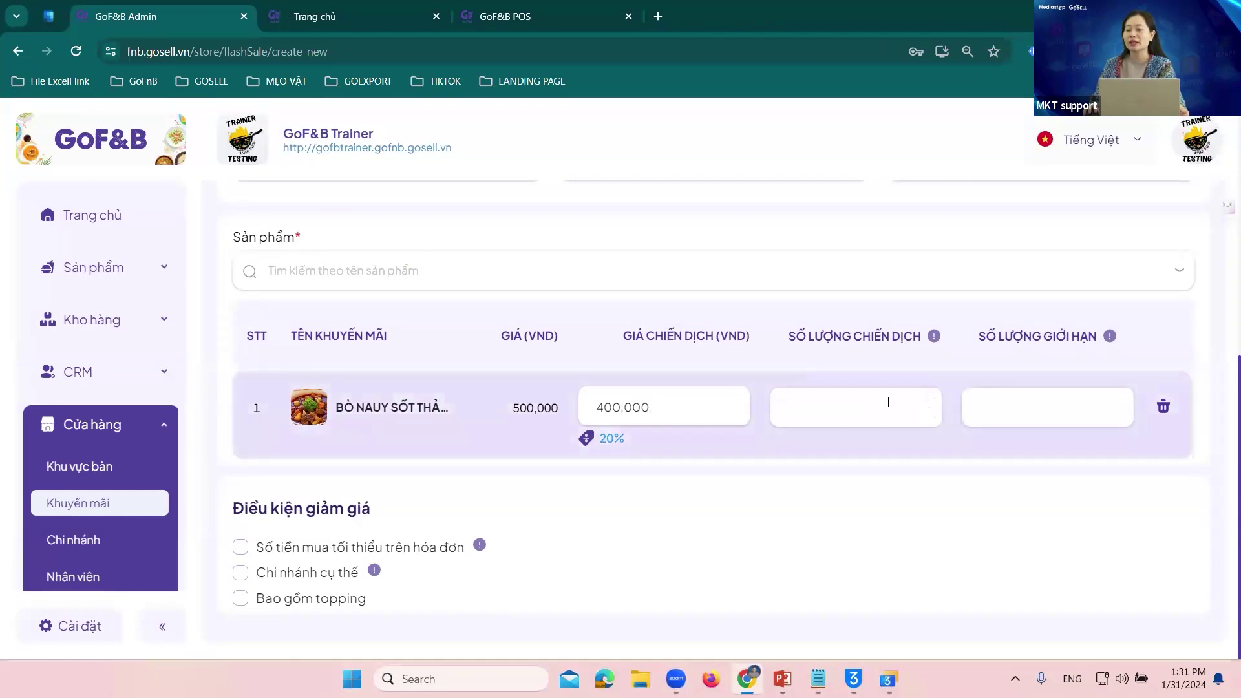
pyautogui.moveTo(933, 345)
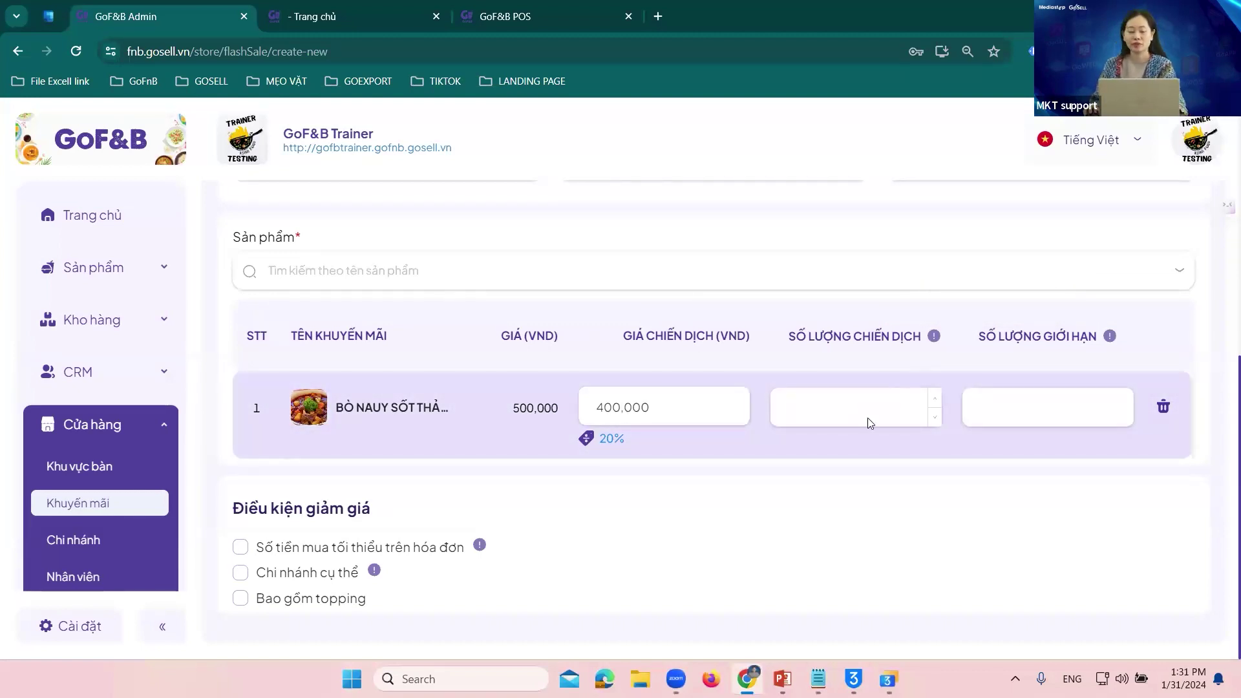
pyautogui.write('50')
pyautogui.click(1072, 407)
pyautogui.moveTo(1112, 338)
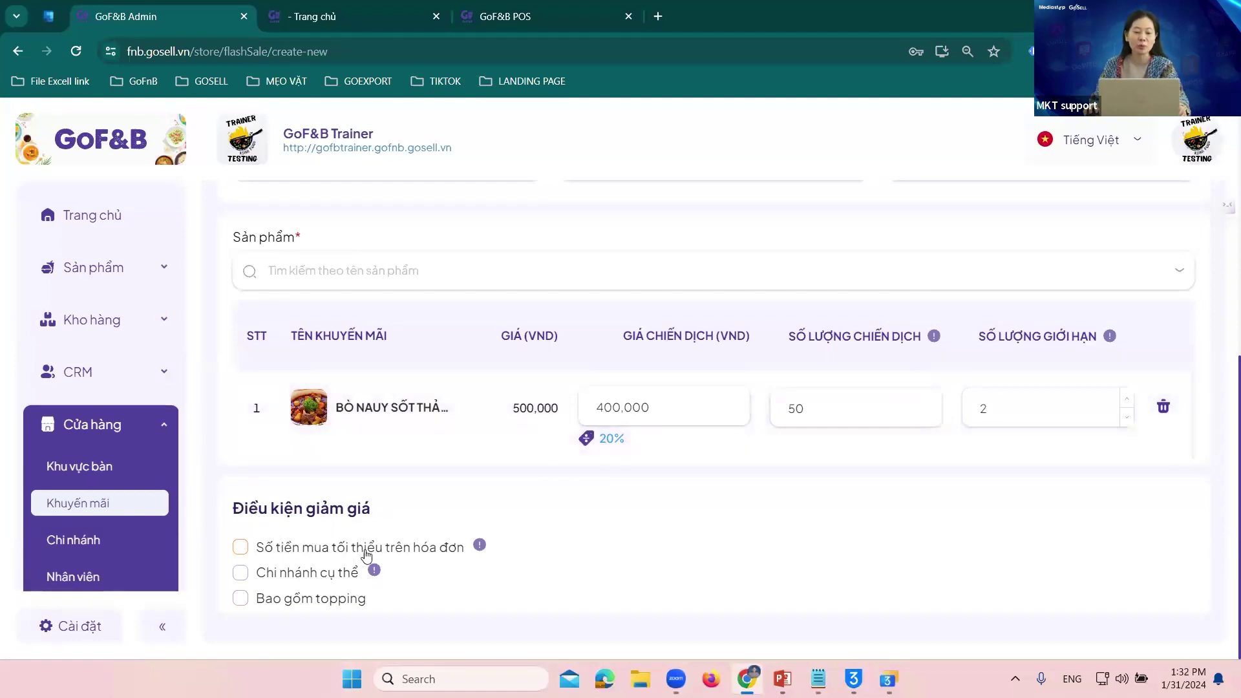
# - Try the minimum bill amount condition on the flash sale and switch it off again without entering an amount
pyautogui.click(240, 552)
pyautogui.scroll(-1, 656, 603)
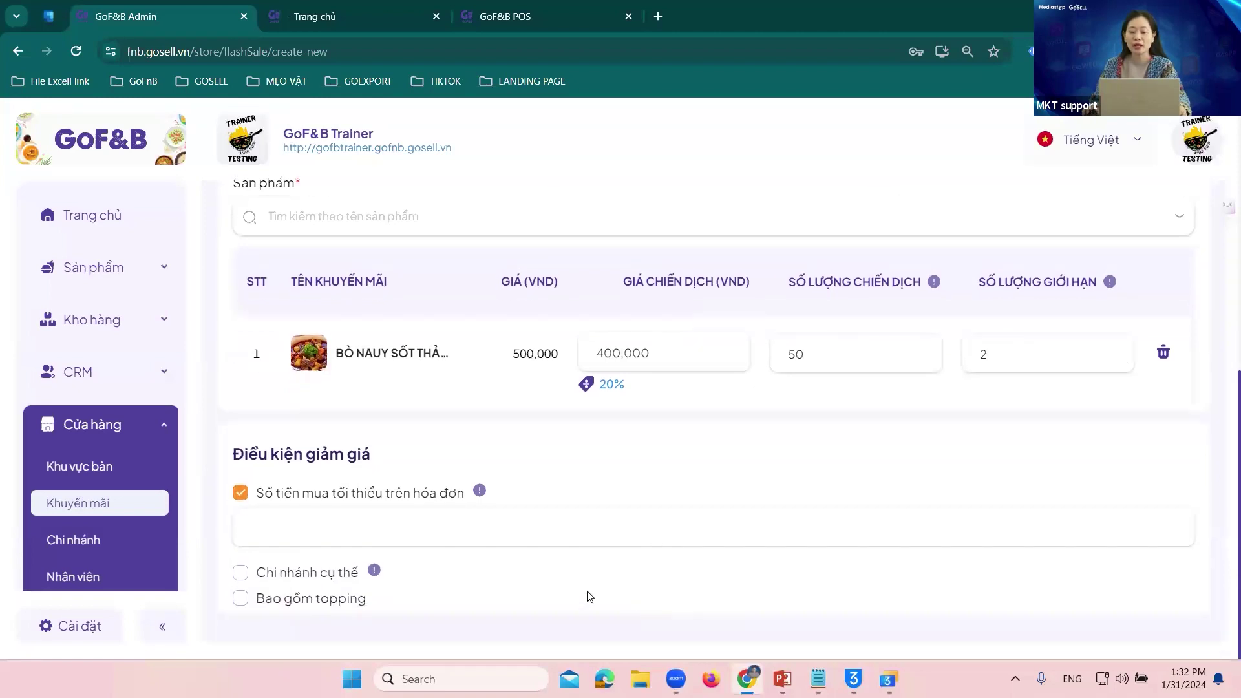
pyautogui.click(513, 534)
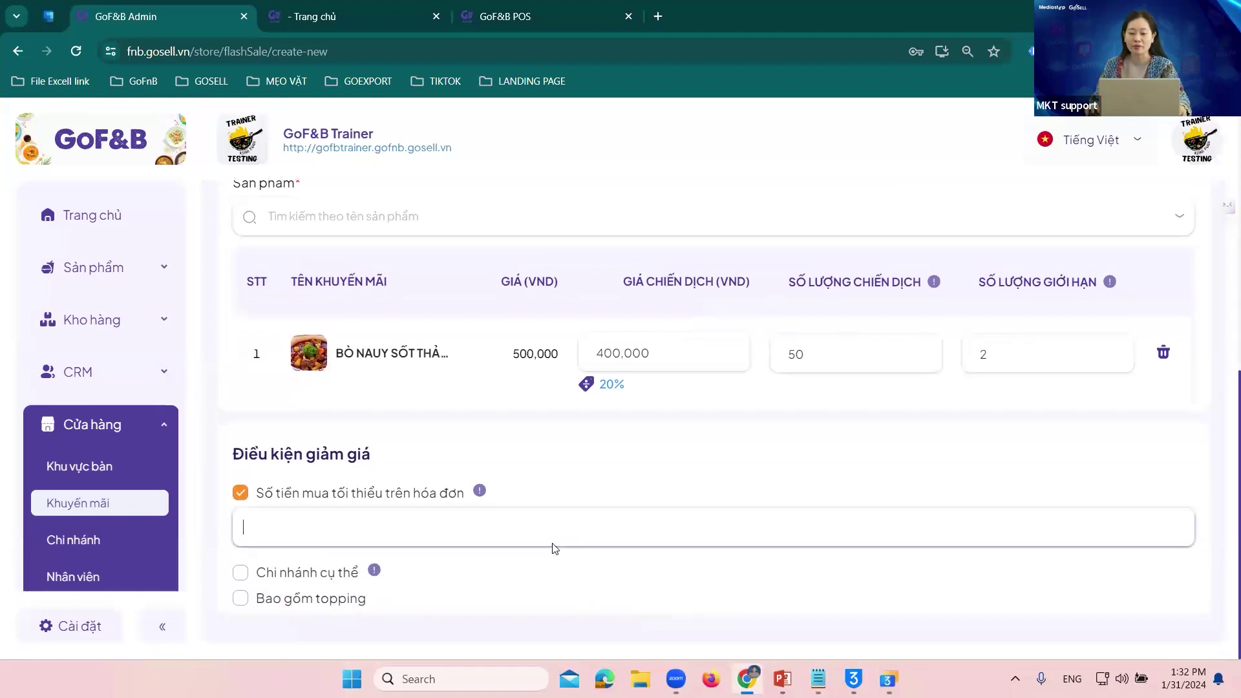
pyautogui.click(240, 494)
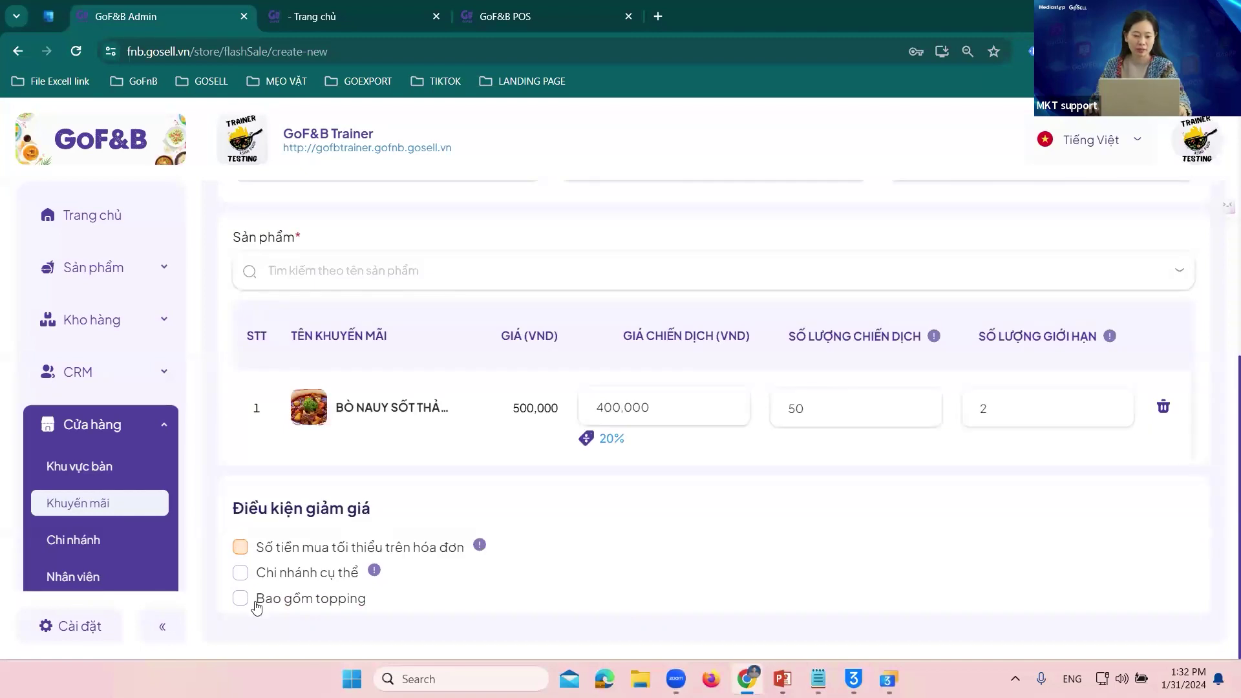
# - Enable the specific-branch condition for the flash sale and select all branches
pyautogui.click(240, 572)
pyautogui.scroll(-1, 388, 543)
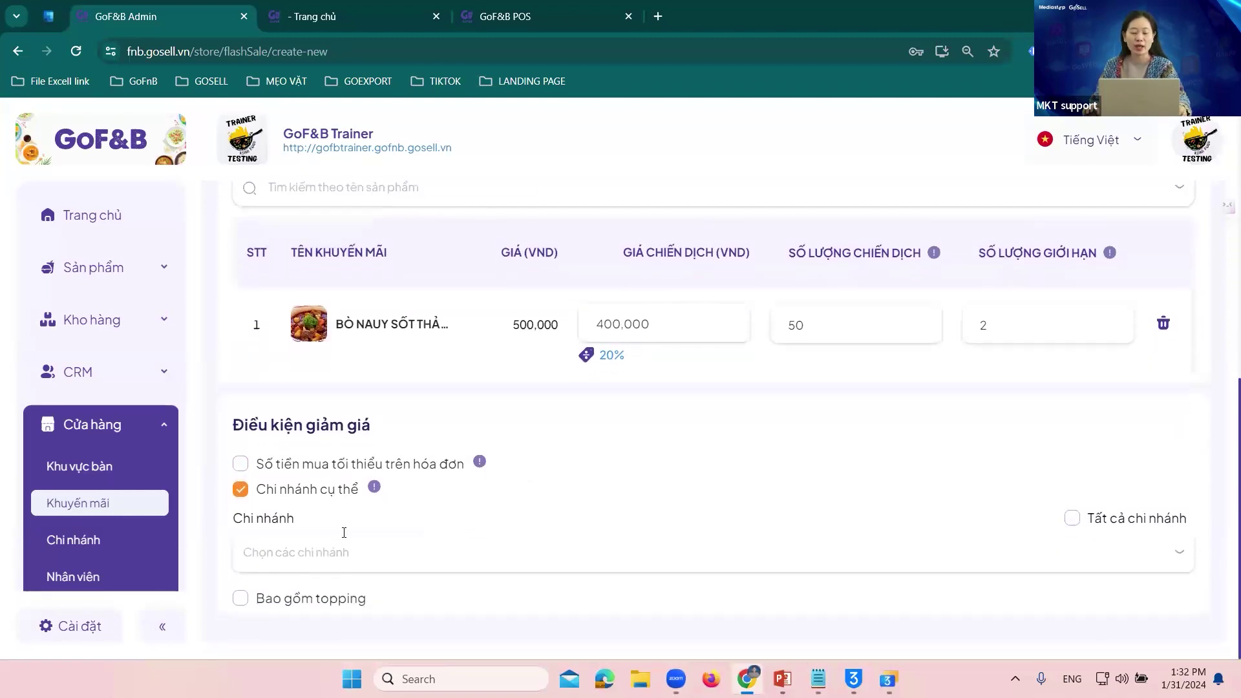
pyautogui.click(1072, 519)
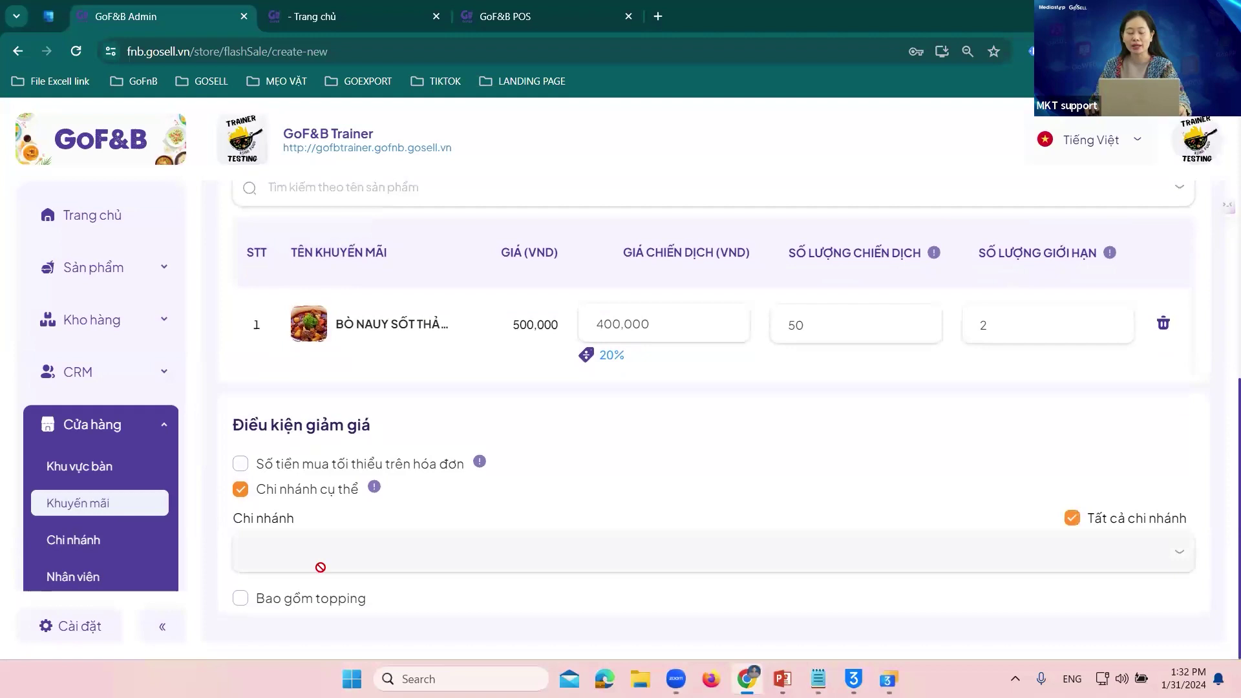
pyautogui.scroll(-4, 100, 514)
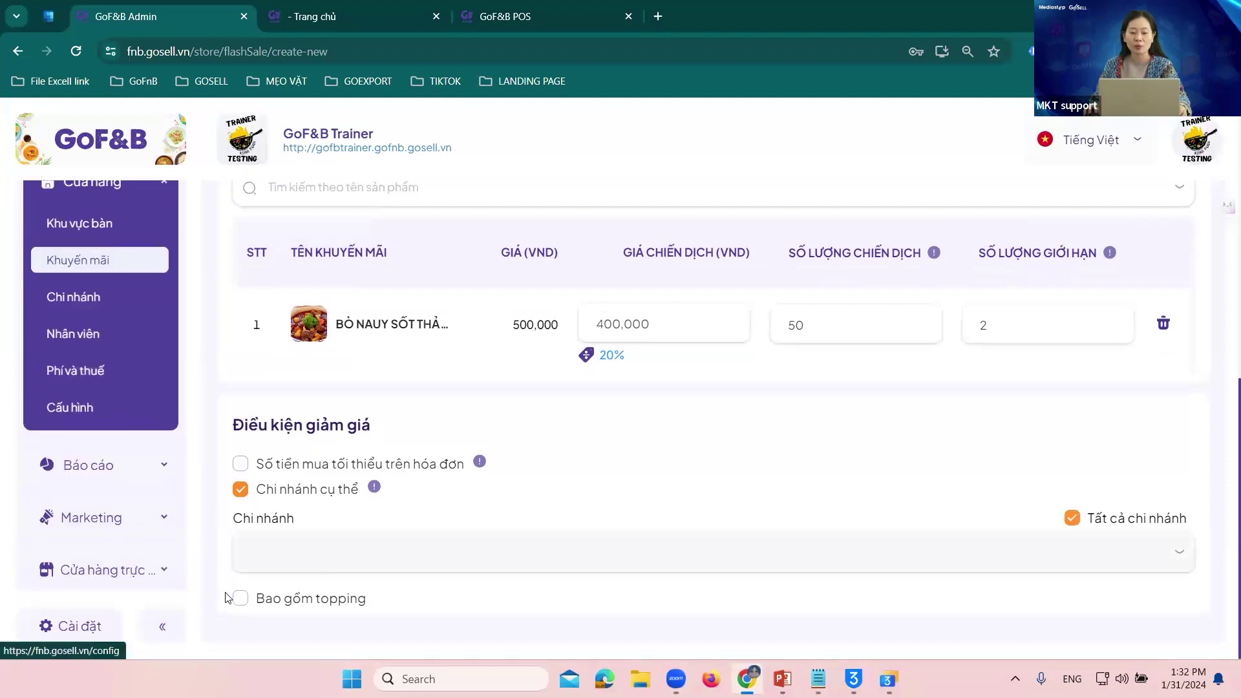
# - Leave the flash sale form without saving and return to the promotions page
pyautogui.scroll(1, 877, 535)
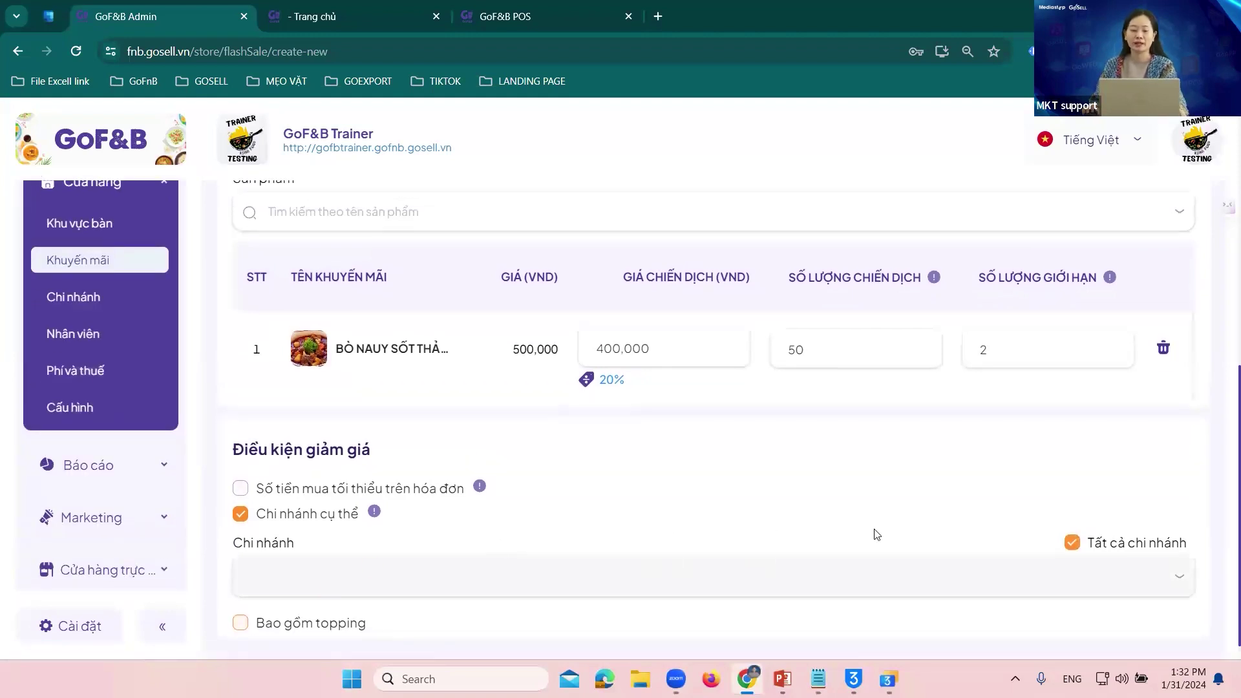
pyautogui.scroll(10, 961, 504)
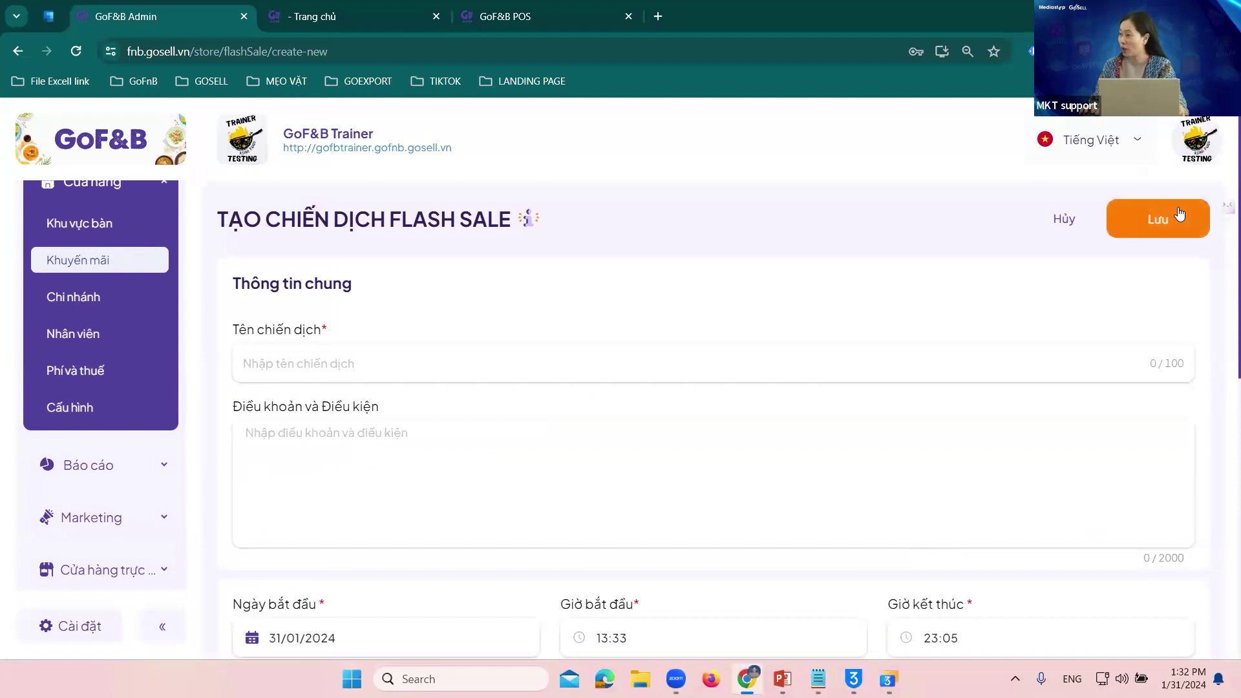
pyautogui.click(78, 260)
pyautogui.click(712, 357)
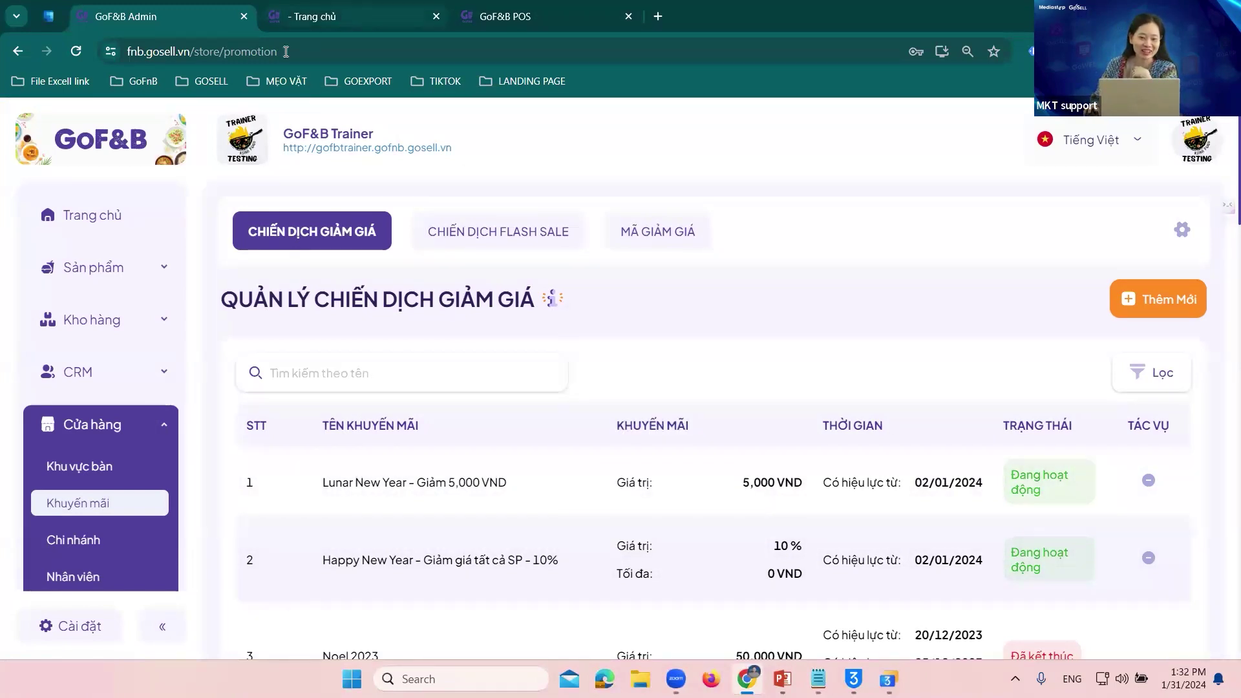
# - Check the online store theme editor, return to the admin page and open the store's website from its link
pyautogui.click(304, 16)
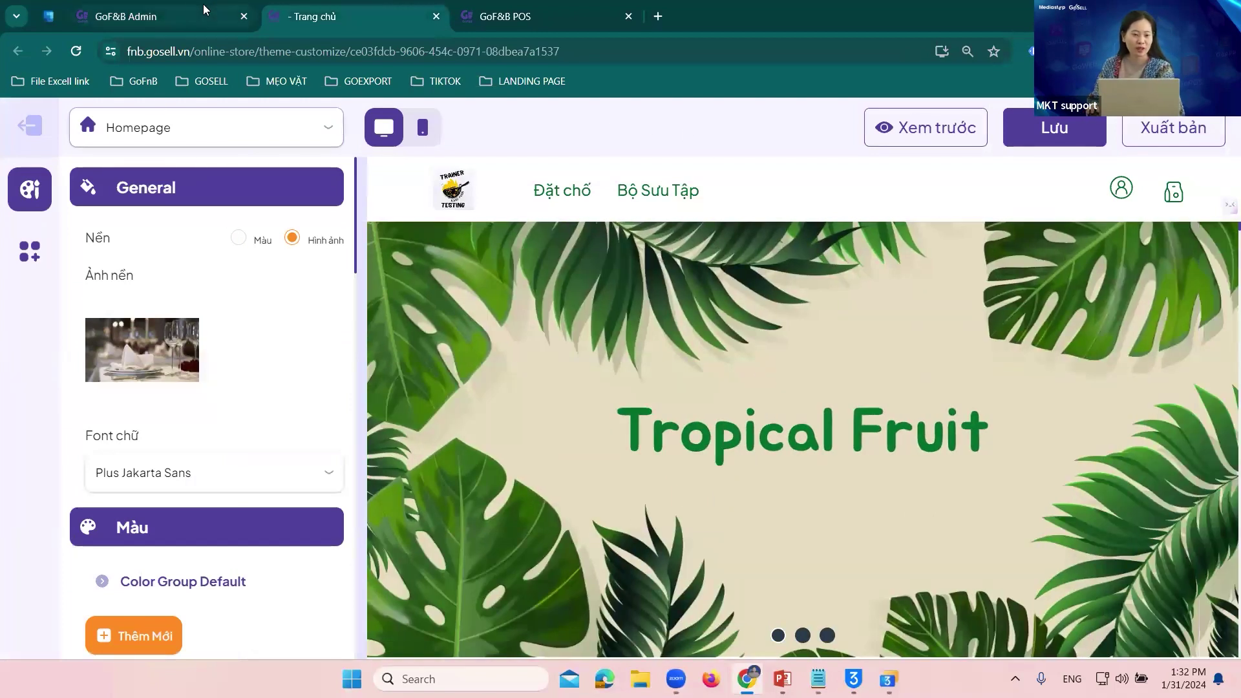
pyautogui.click(204, 9)
pyautogui.click(343, 151)
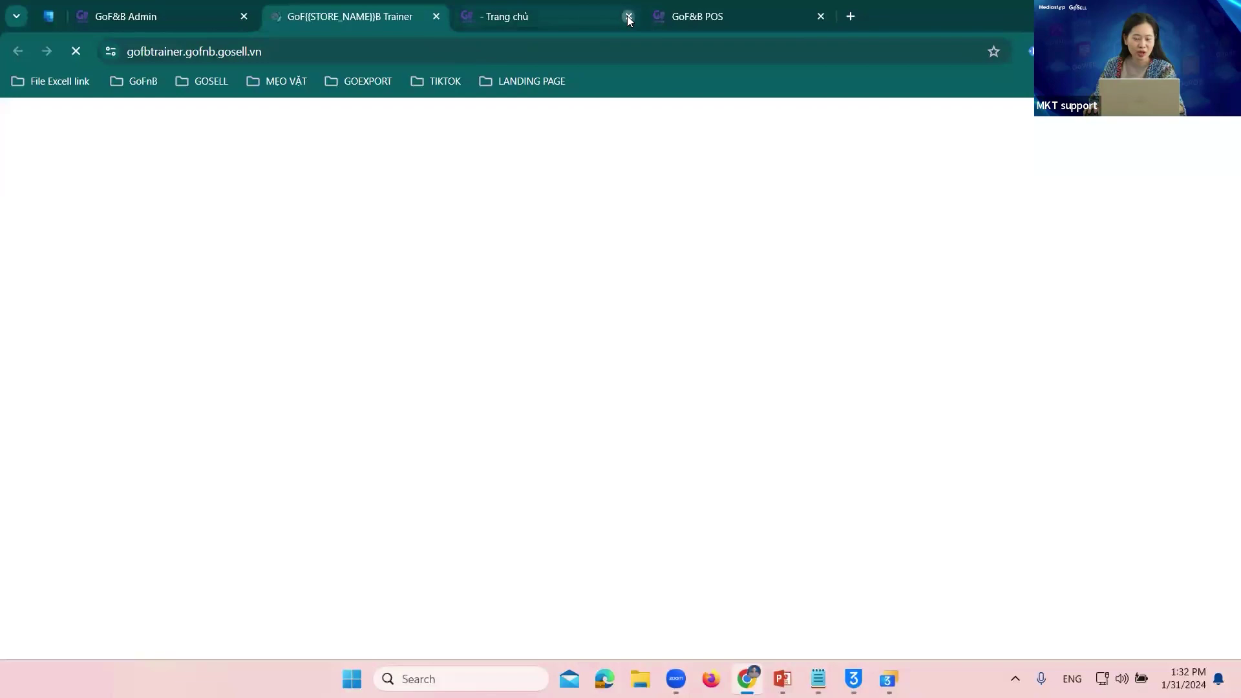
# - Close the theme editor, POS and store website tabs so that only the admin page remains
pyautogui.click(627, 16)
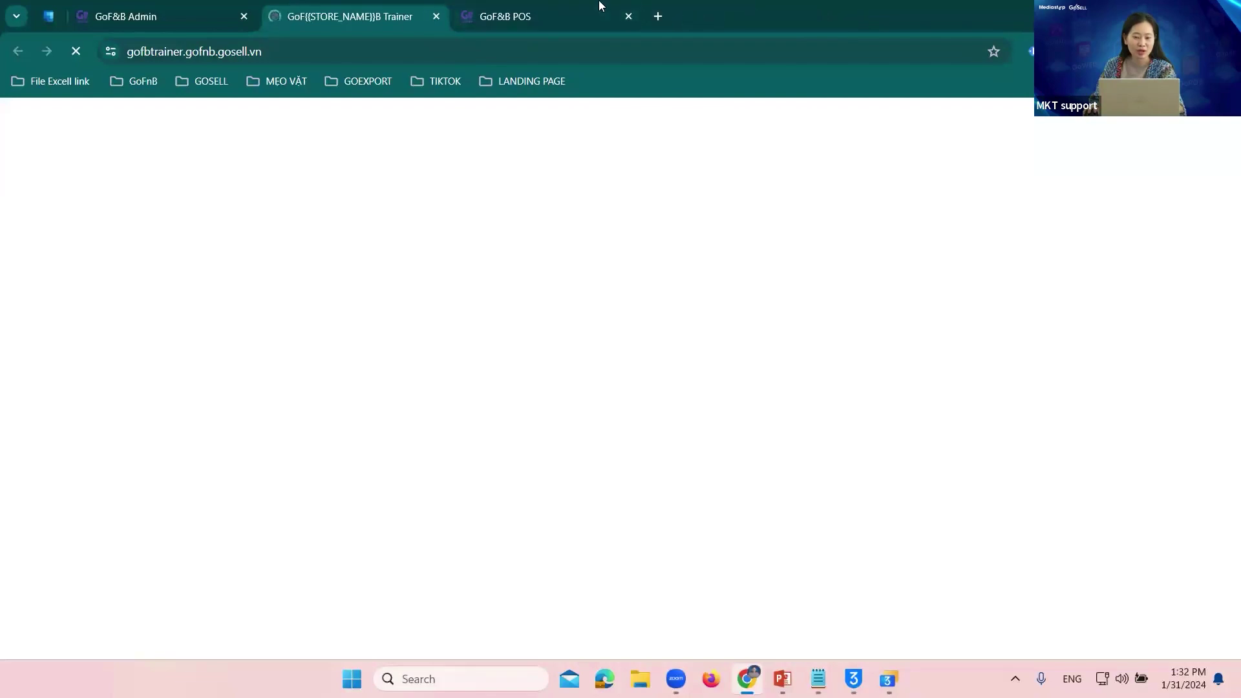
pyautogui.click(627, 16)
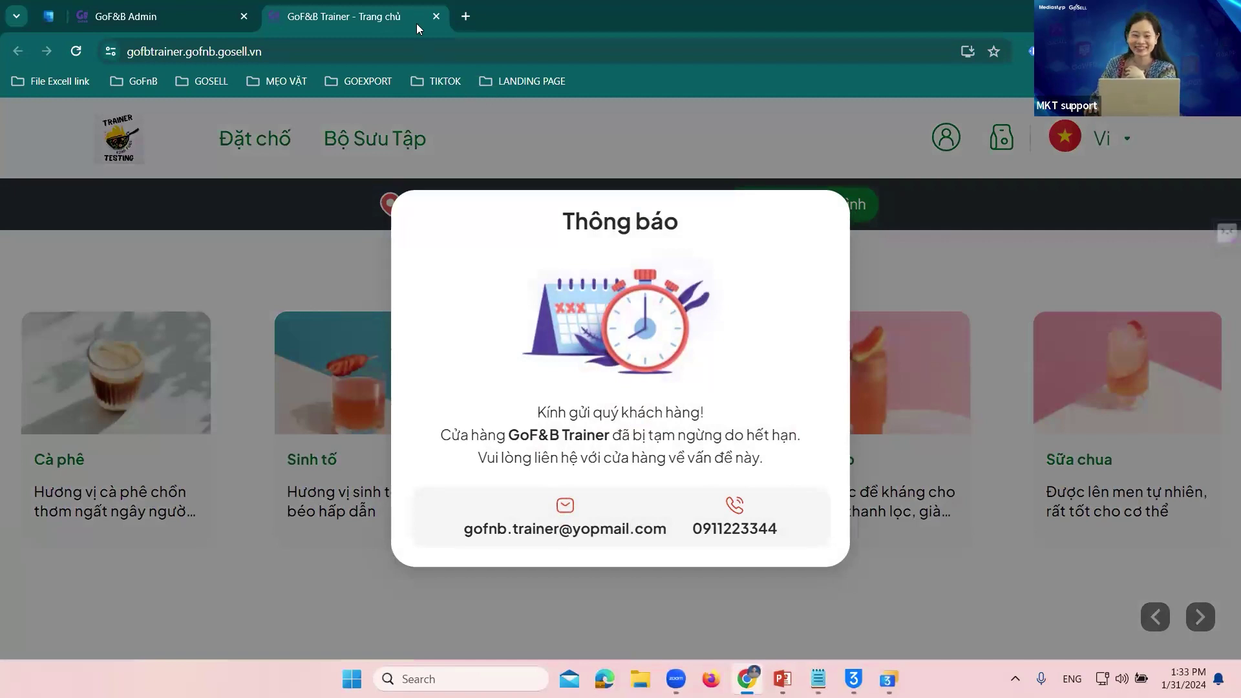
pyautogui.click(436, 17)
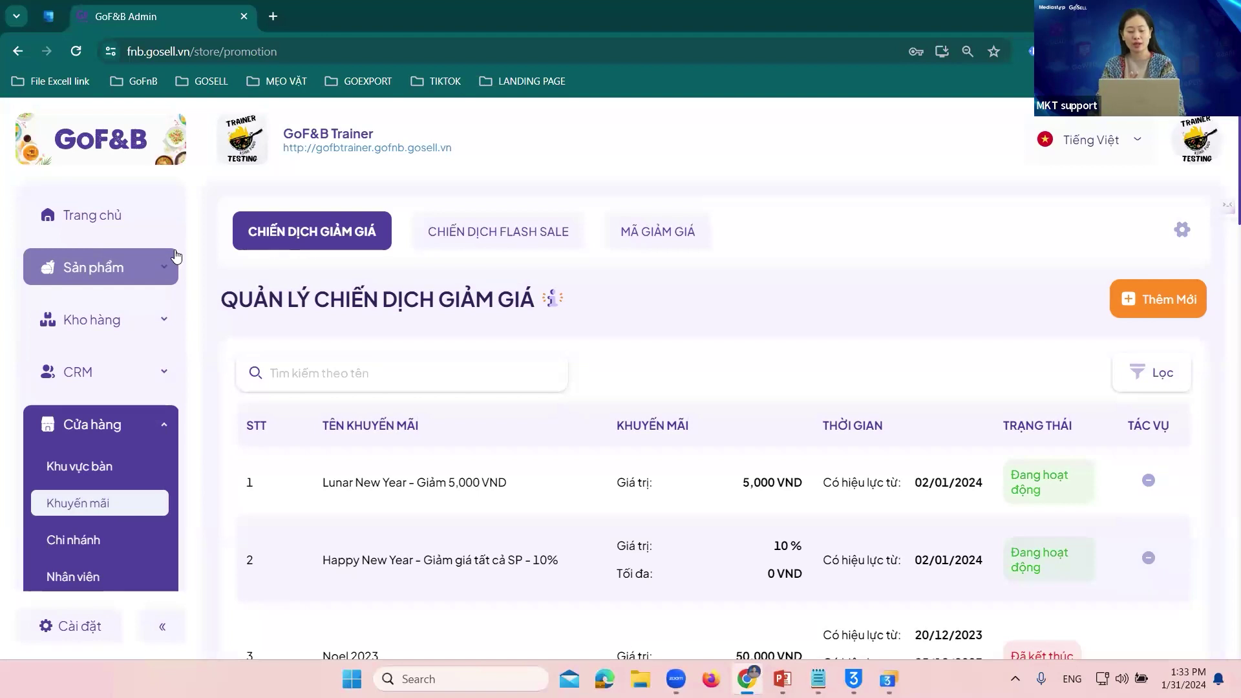
# - Look through the discount campaign list, including each campaign's value, validity period and status
pyautogui.scroll(-5, 582, 362)
pyautogui.scroll(5, 596, 359)
pyautogui.scroll(-4, 900, 471)
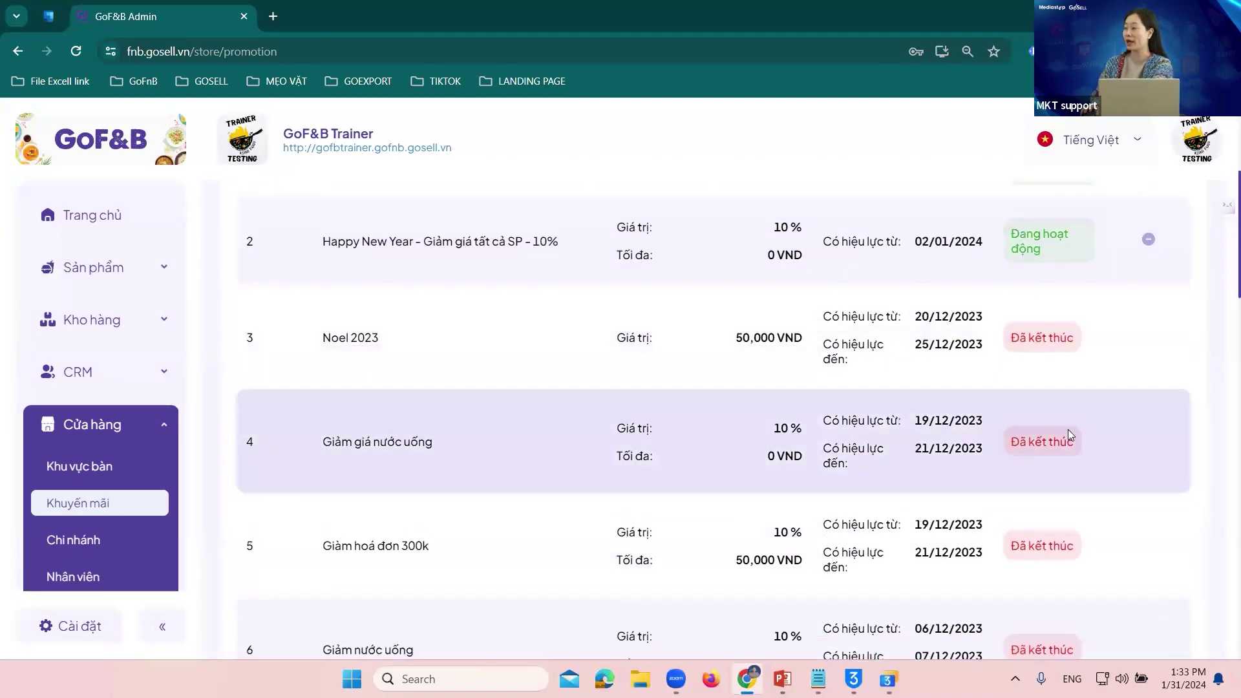
pyautogui.scroll(3, 1071, 441)
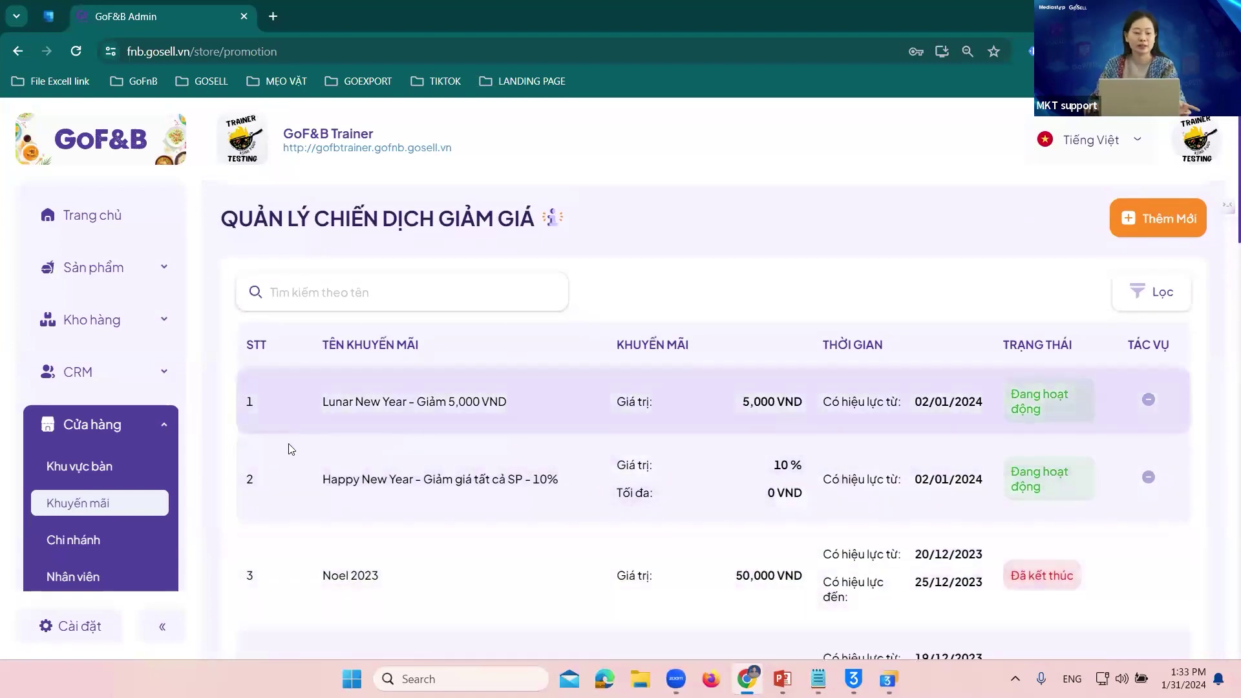
pyautogui.scroll(2, 549, 363)
pyautogui.scroll(2, 549, 363)
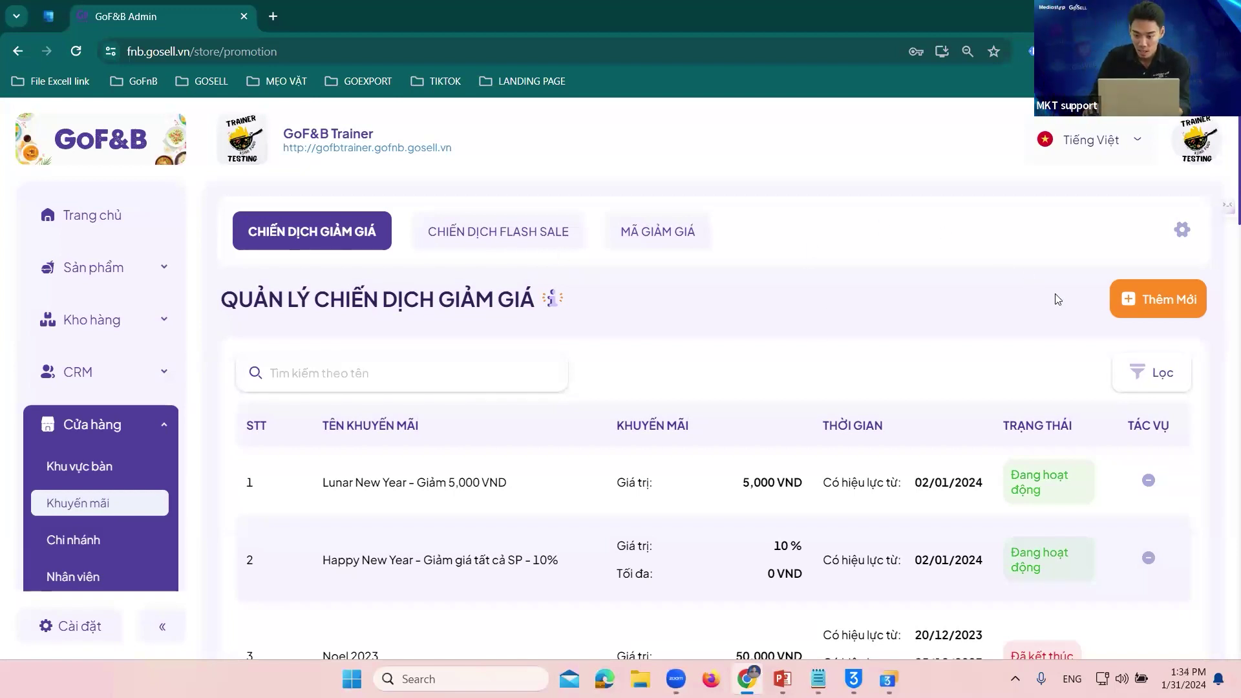
# - Start a new discount campaign and name it "giảm giá 1"
pyautogui.click(1160, 300)
pyautogui.click(452, 358)
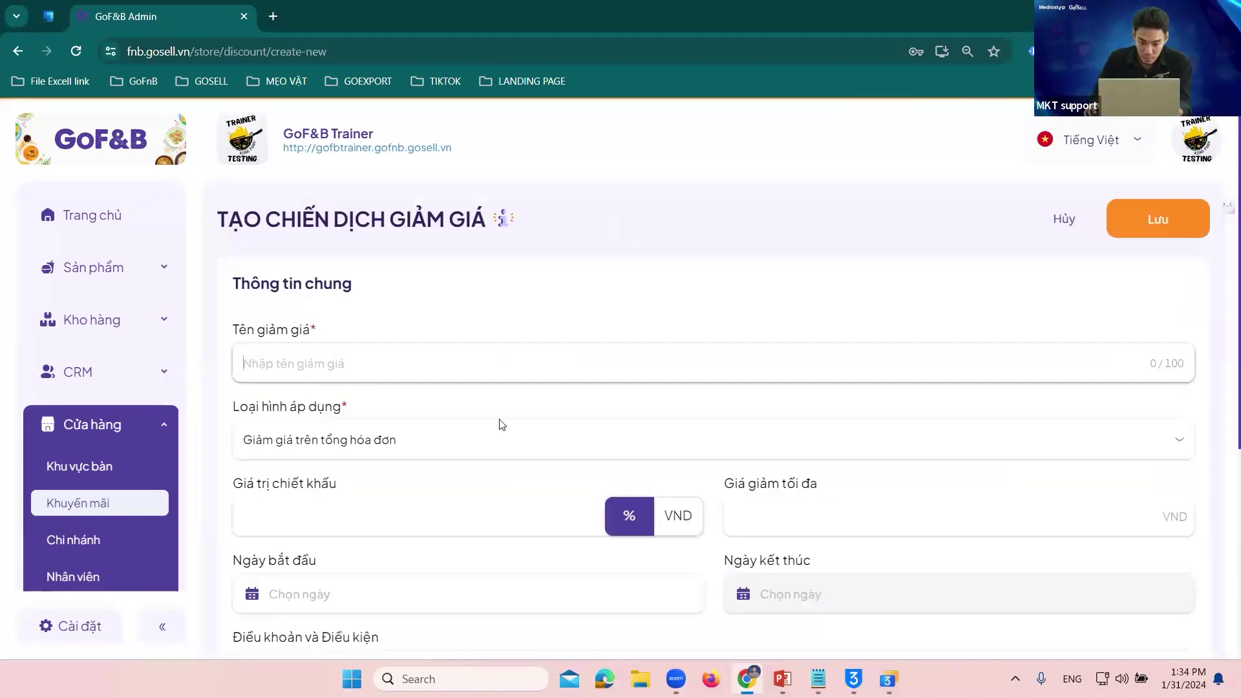
pyautogui.write('giảm giá 1')
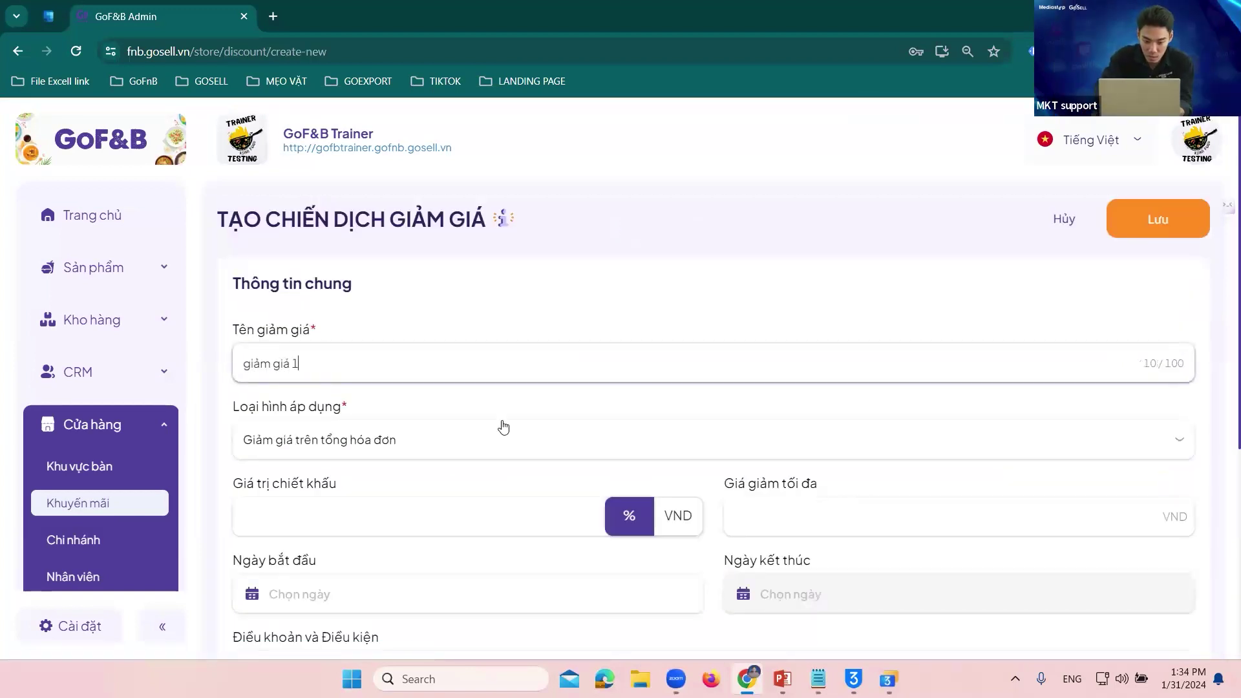
# - Set the campaign's discount value to 50% and its maximum discount to 5,000 VND
pyautogui.scroll(-3, 508, 428)
pyautogui.click(442, 349)
pyautogui.write('50')
pyautogui.click(834, 358)
pyautogui.write('5000')
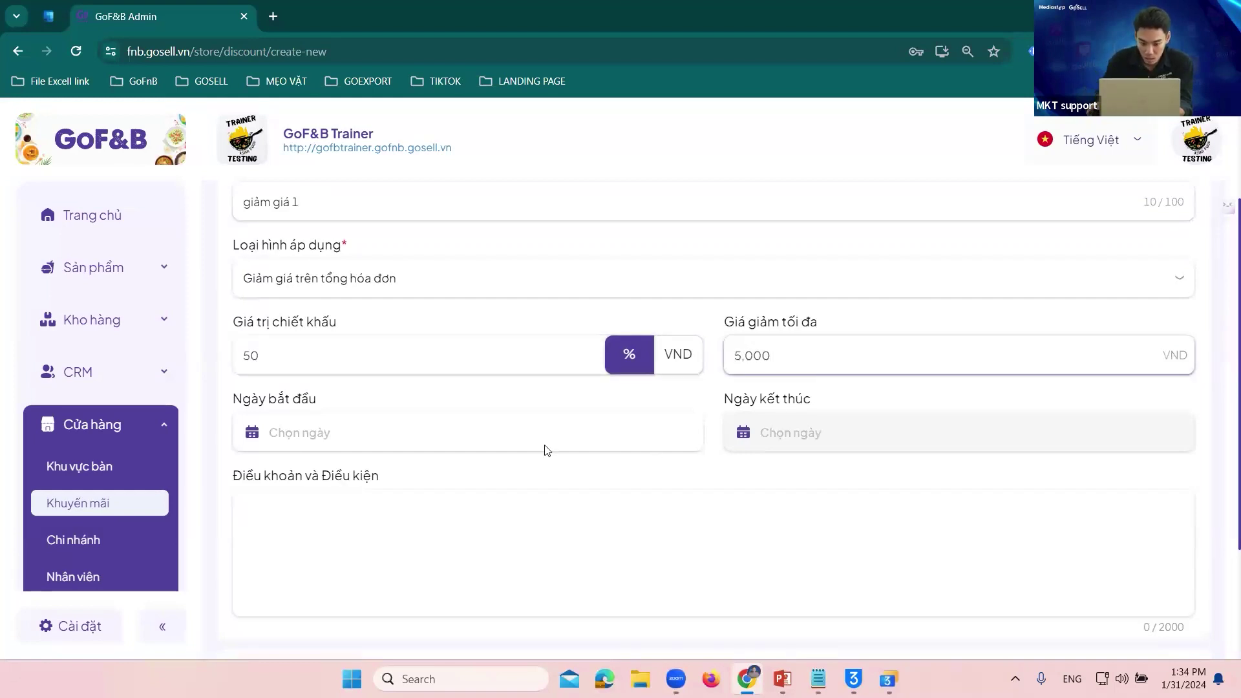
# - Set the discount campaign's start date to 31/01/2024 and its end date to 01/02/2024
pyautogui.scroll(-3, 545, 451)
pyautogui.click(461, 270)
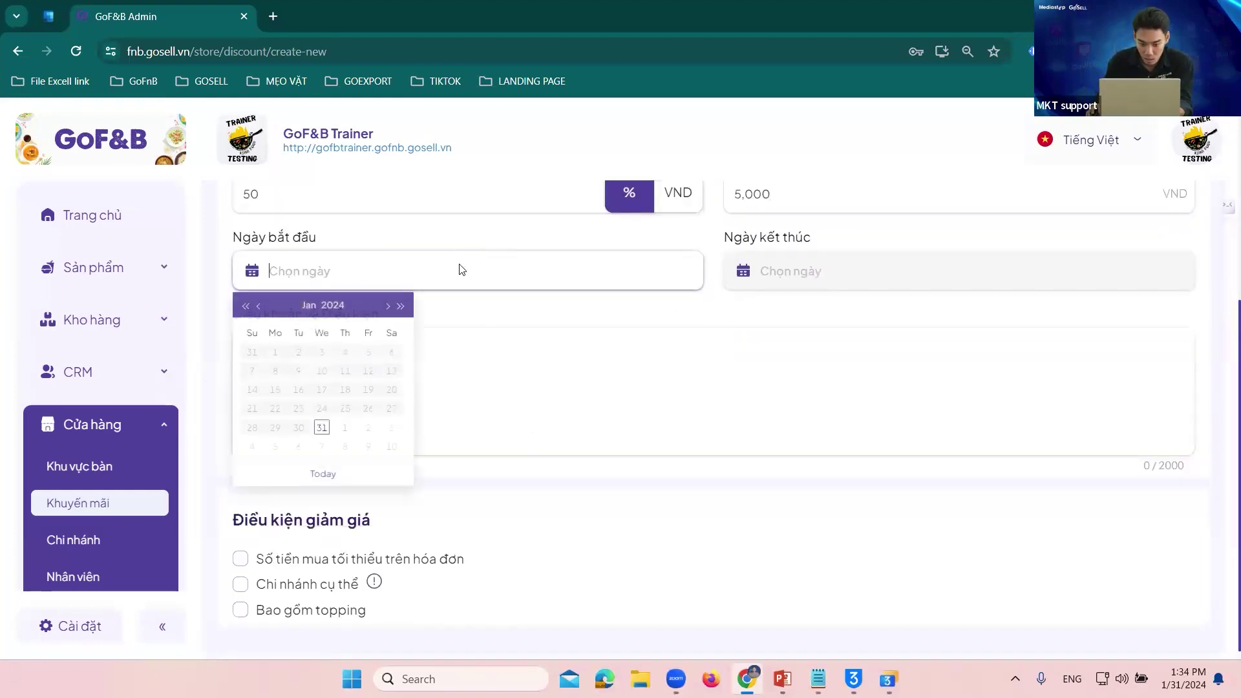
pyautogui.click(321, 432)
pyautogui.click(784, 270)
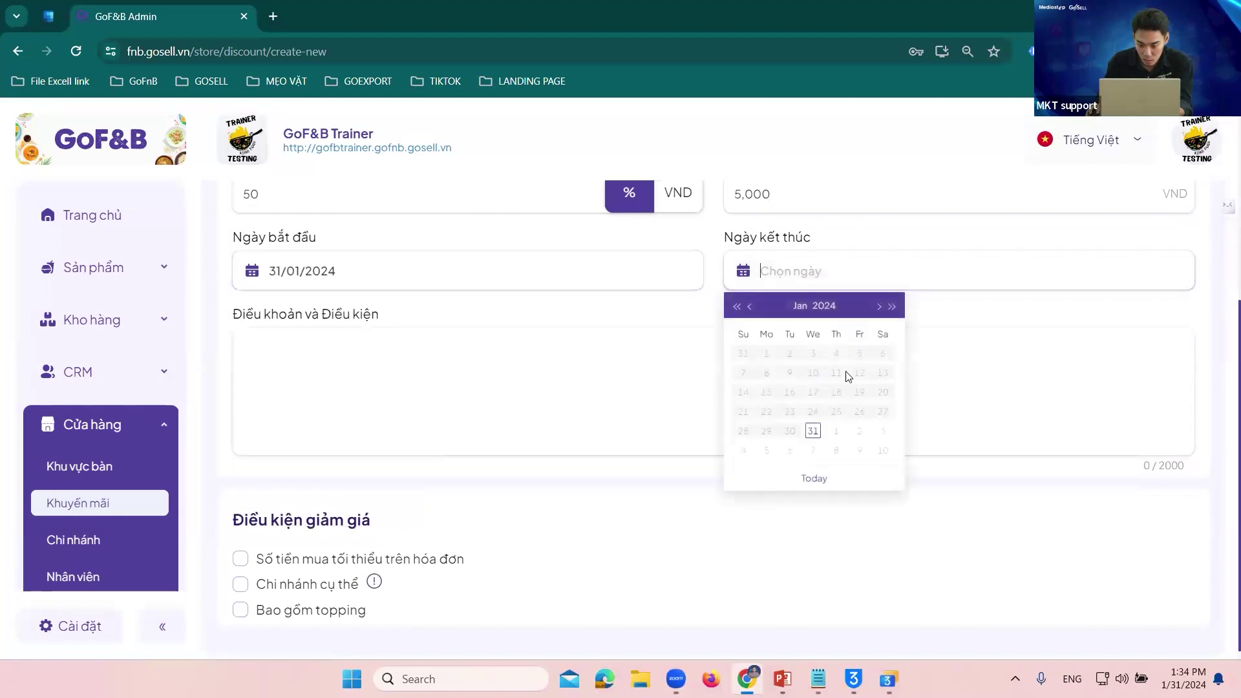
pyautogui.click(836, 431)
# - Enter "fnb" as the campaign's terms and conditions and save the discount campaign
pyautogui.click(462, 357)
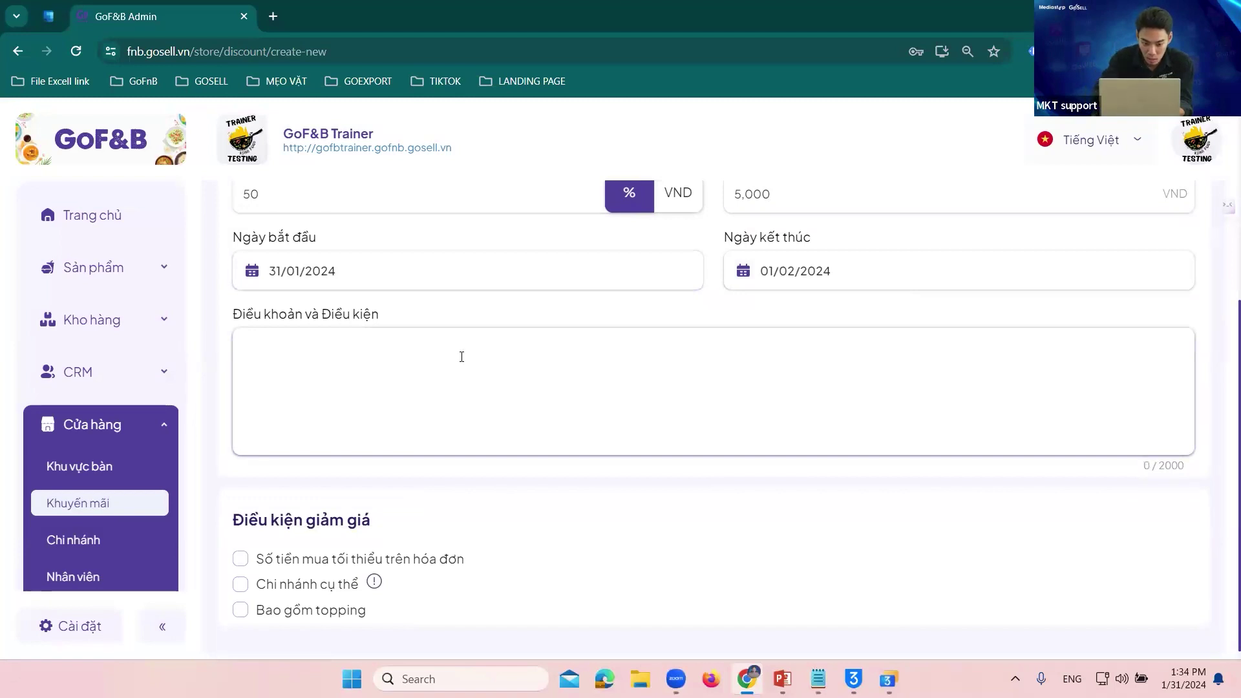
pyautogui.write('fnb')
pyautogui.scroll(-1, 417, 417)
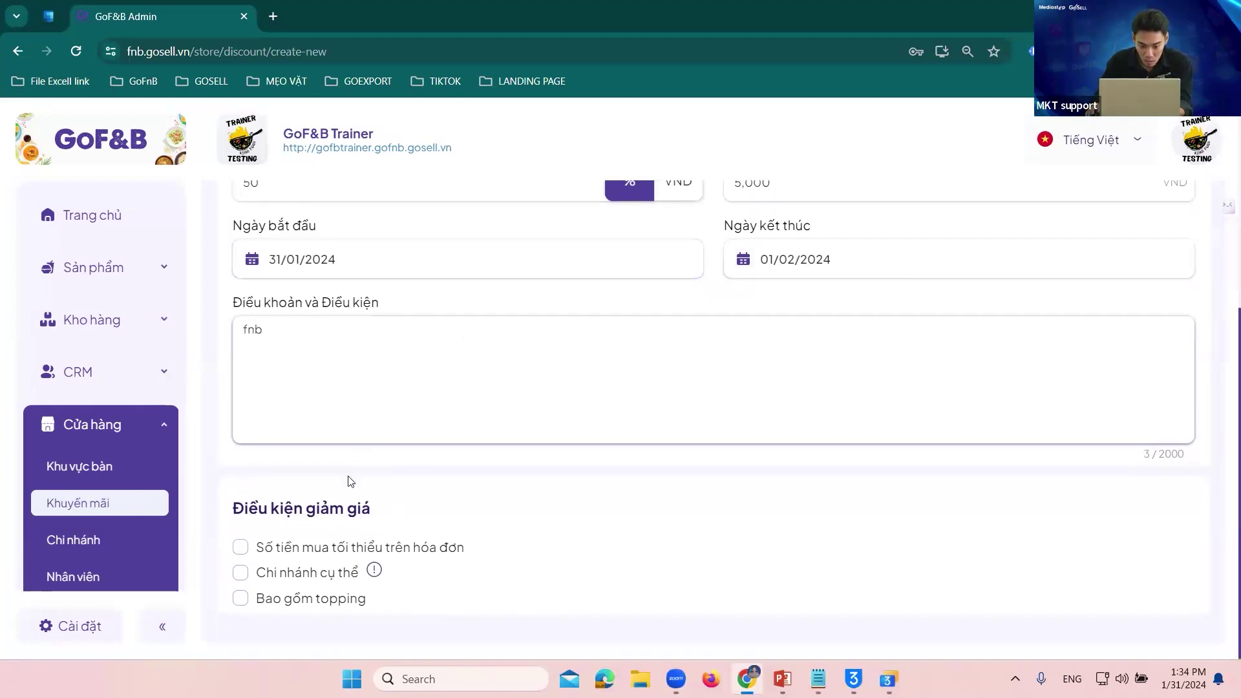
pyautogui.scroll(5, 1079, 448)
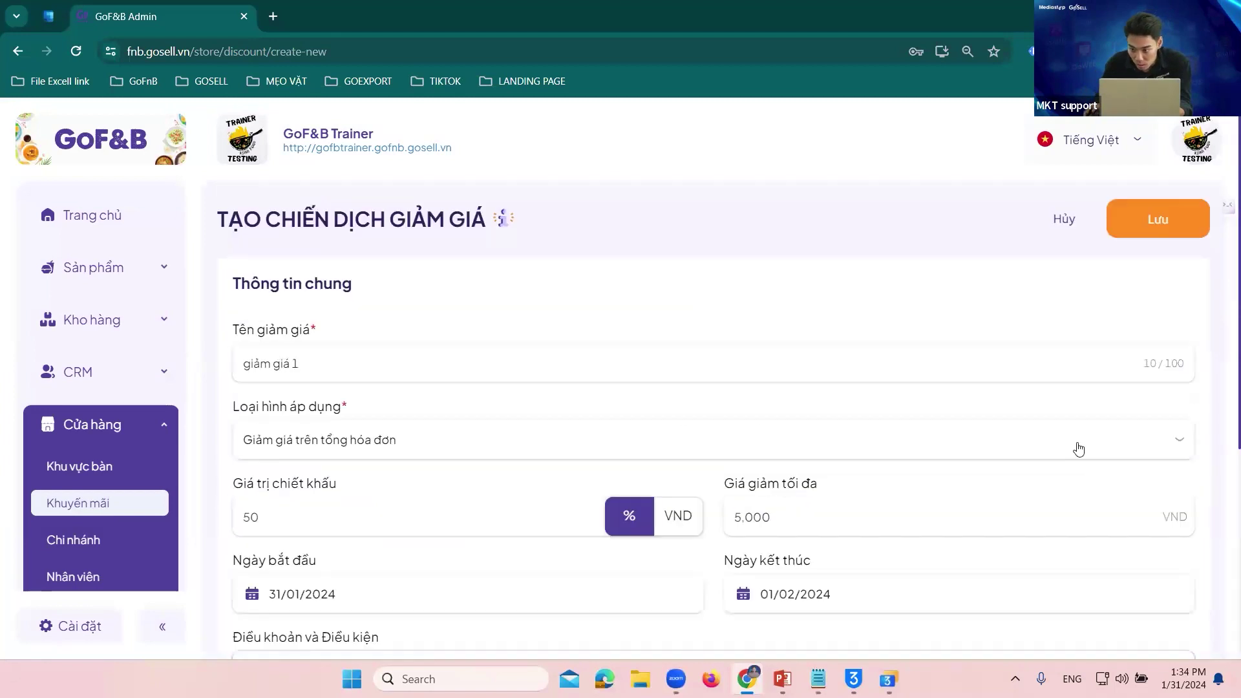
pyautogui.click(1122, 217)
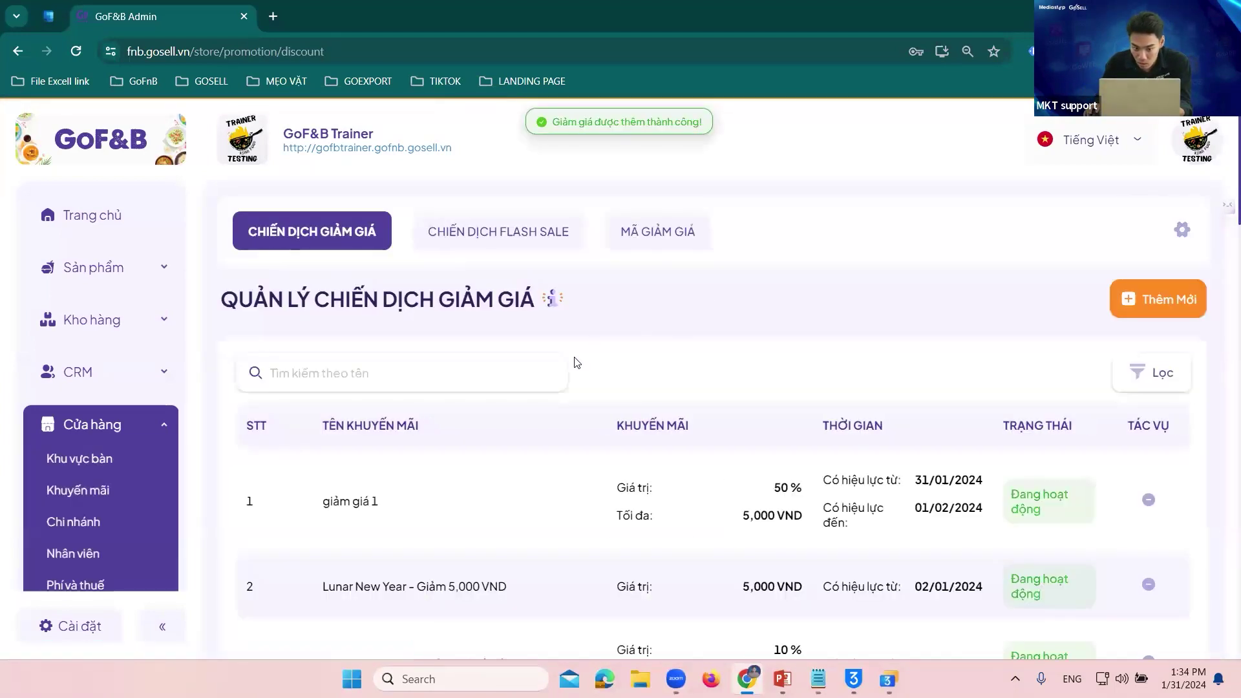
# - Review the details of the "giảm giá 1" discount campaign and return to the campaign list
pyautogui.click(355, 511)
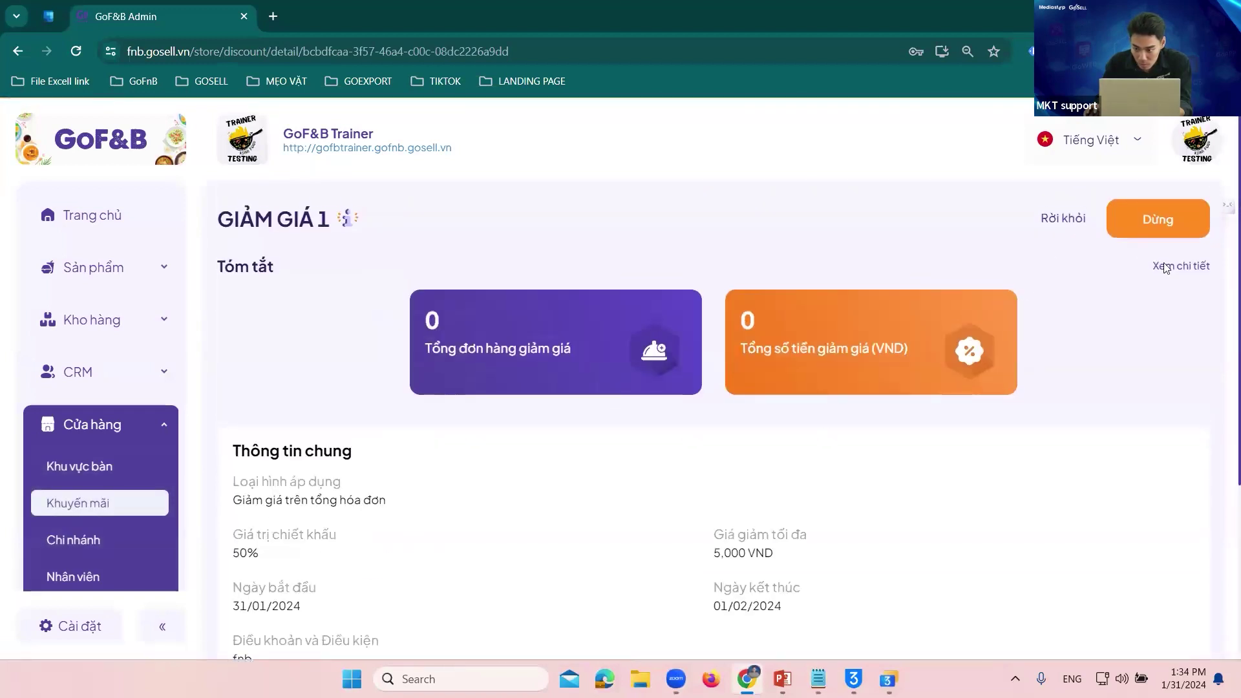
pyautogui.click(1064, 219)
# - Start a new flash sale campaign named "1" and enter "1" as its terms and conditions
pyautogui.click(509, 237)
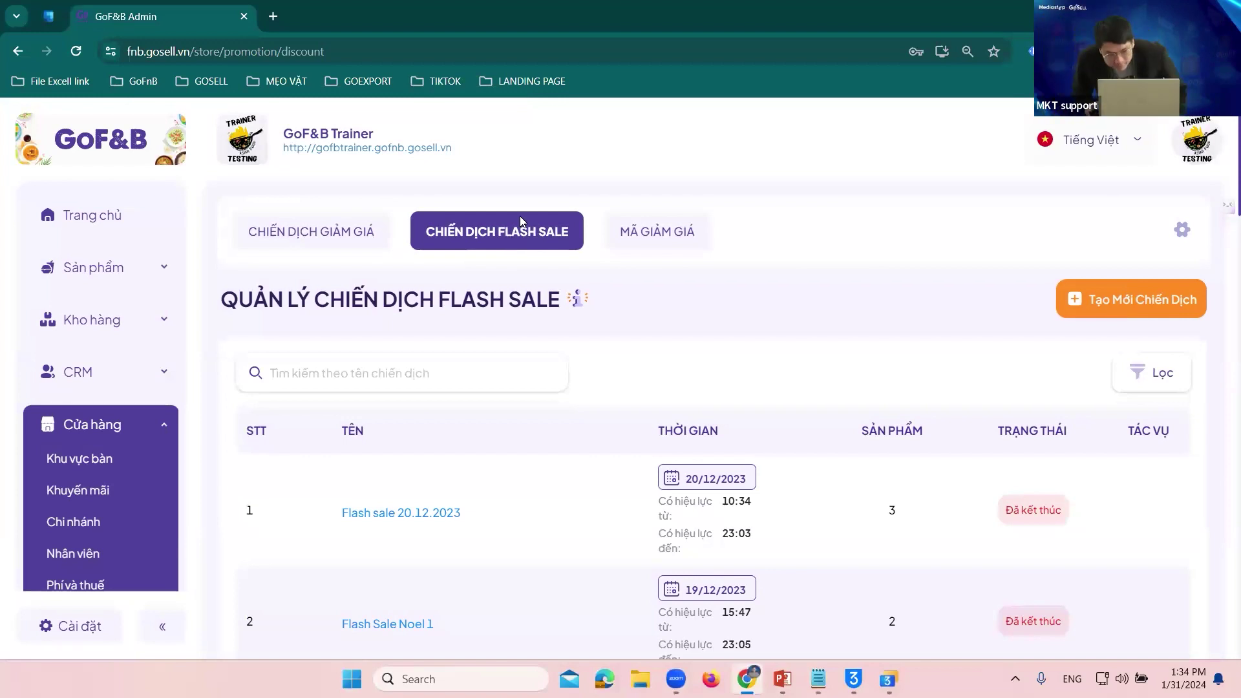
pyautogui.click(1075, 299)
pyautogui.click(513, 363)
pyautogui.write('1')
pyautogui.click(385, 440)
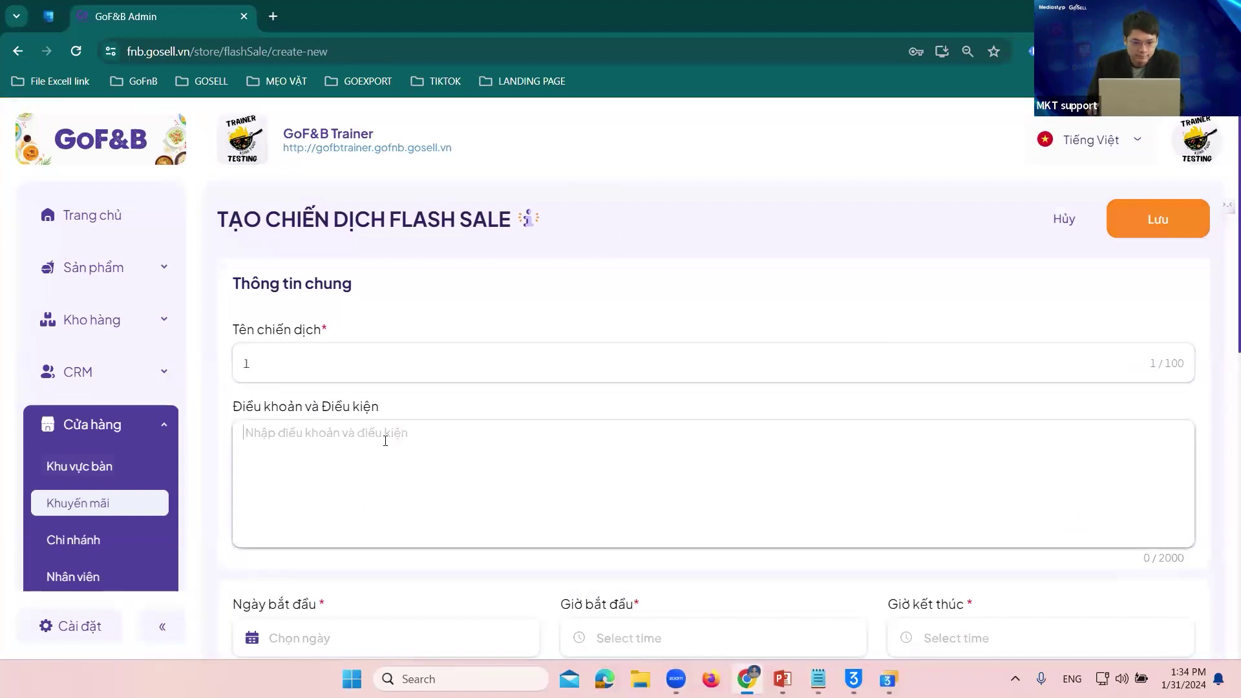
pyautogui.write('1')
# - Set the flash sale's start date to 31/01/2024 and its start time to 13:34
pyautogui.scroll(-5, 388, 453)
pyautogui.click(391, 314)
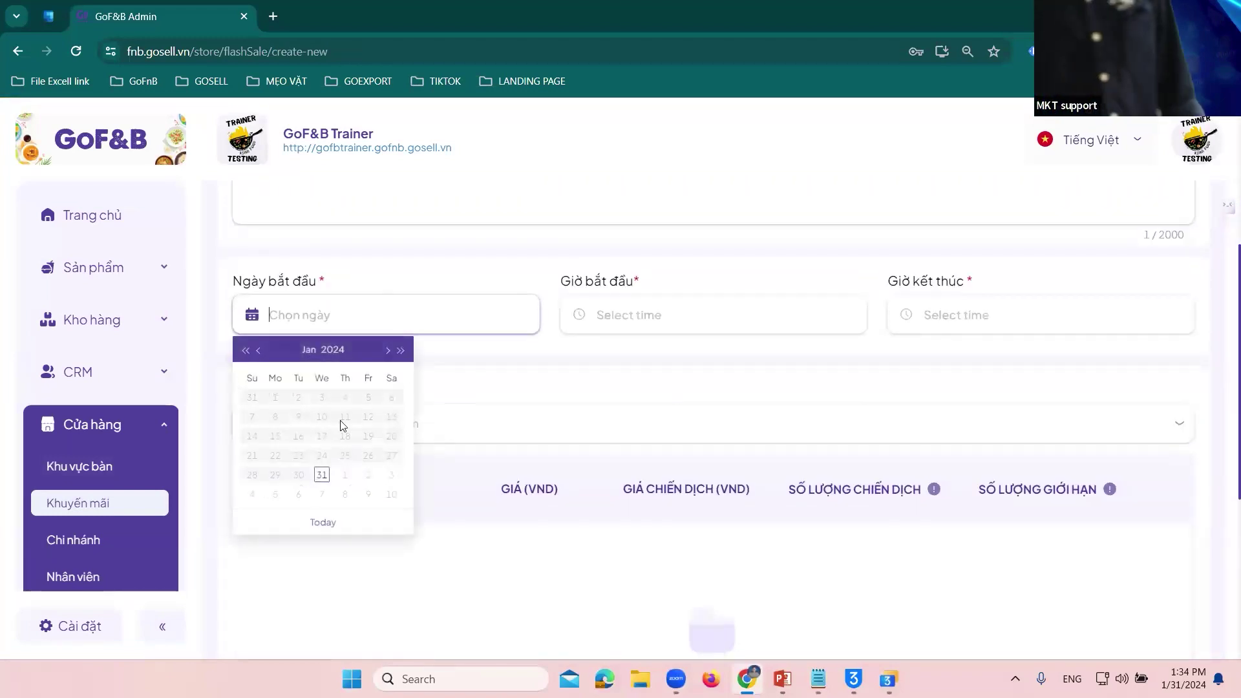
pyautogui.click(322, 475)
pyautogui.click(636, 308)
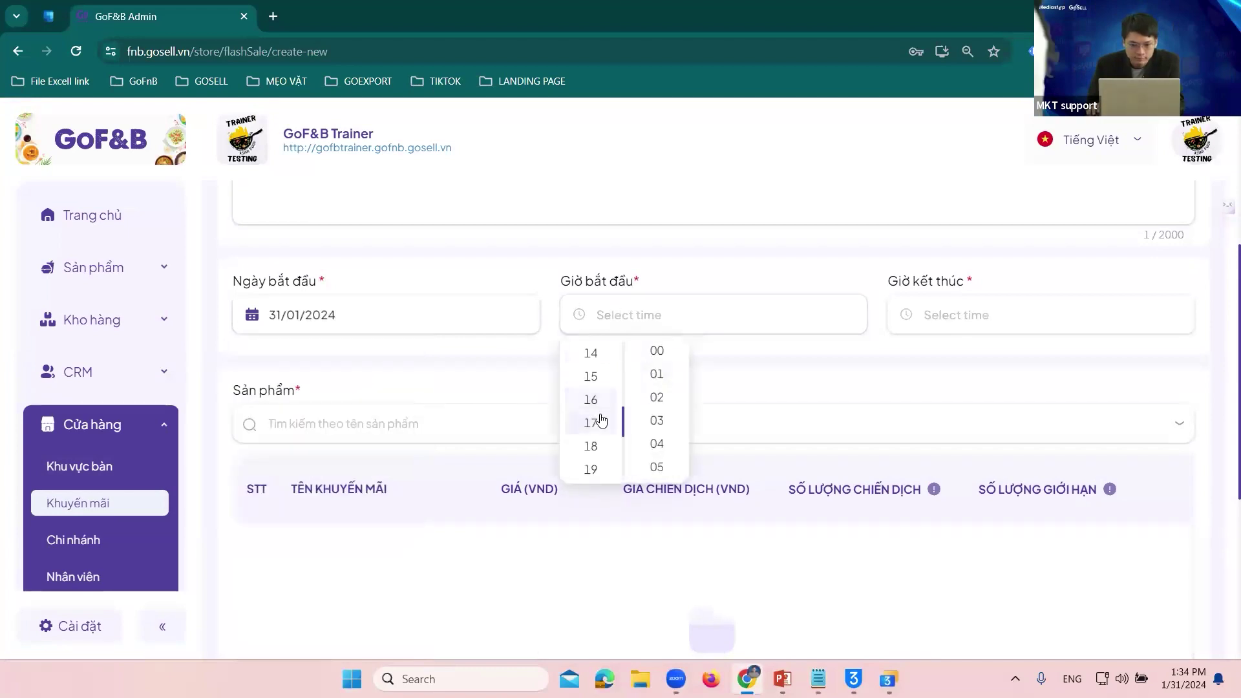
pyautogui.scroll(2, 590, 375)
pyautogui.click(591, 420)
pyautogui.scroll(-2, 657, 363)
pyautogui.scroll(2, 657, 366)
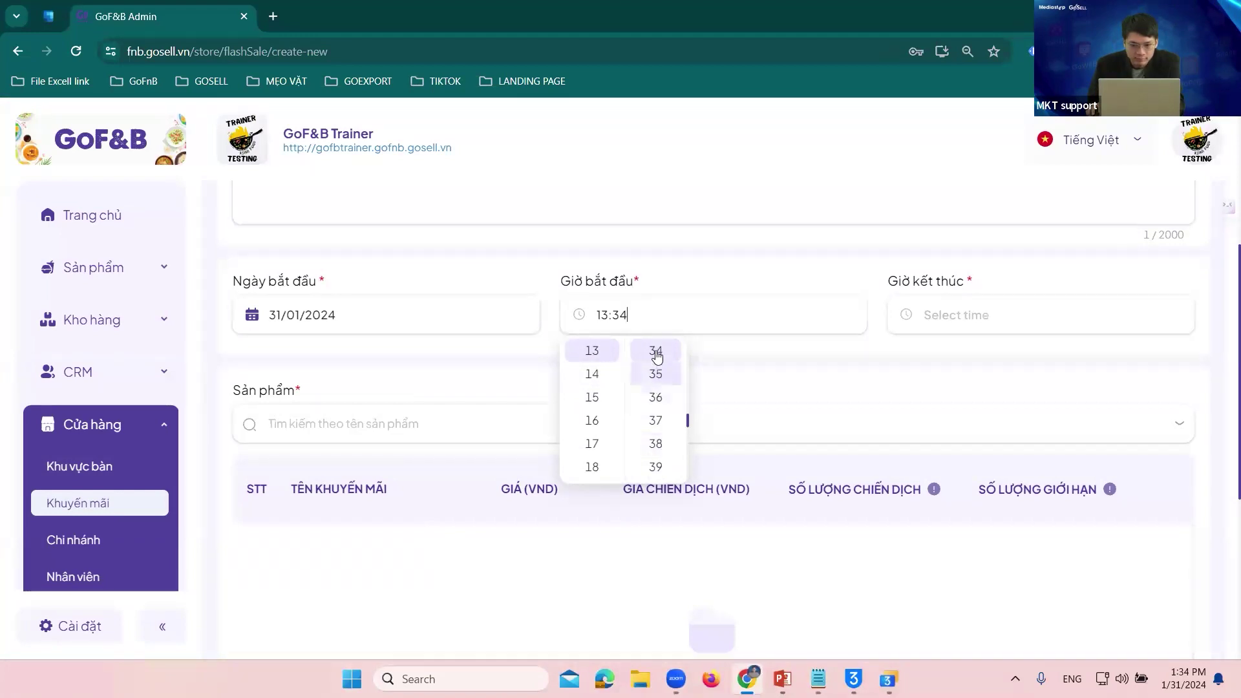
# - Set the flash sale's end time to 21:00
pyautogui.click(931, 315)
pyautogui.scroll(-5, 922, 414)
pyautogui.scroll(-4, 925, 433)
pyautogui.click(918, 444)
# - Add Bò Kho to the flash sale with a campaign price of 70,000 VND, a campaign quantity of 1,000 and a limit of 2
pyautogui.scroll(-3, 748, 429)
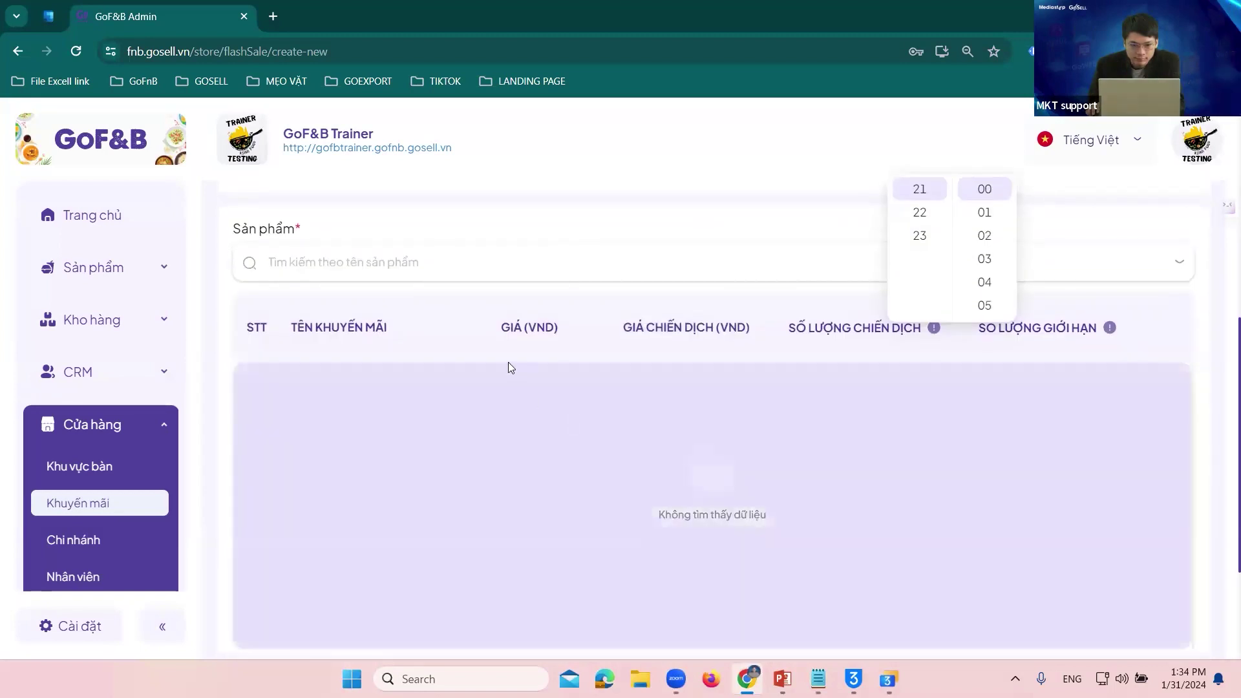
pyautogui.click(531, 269)
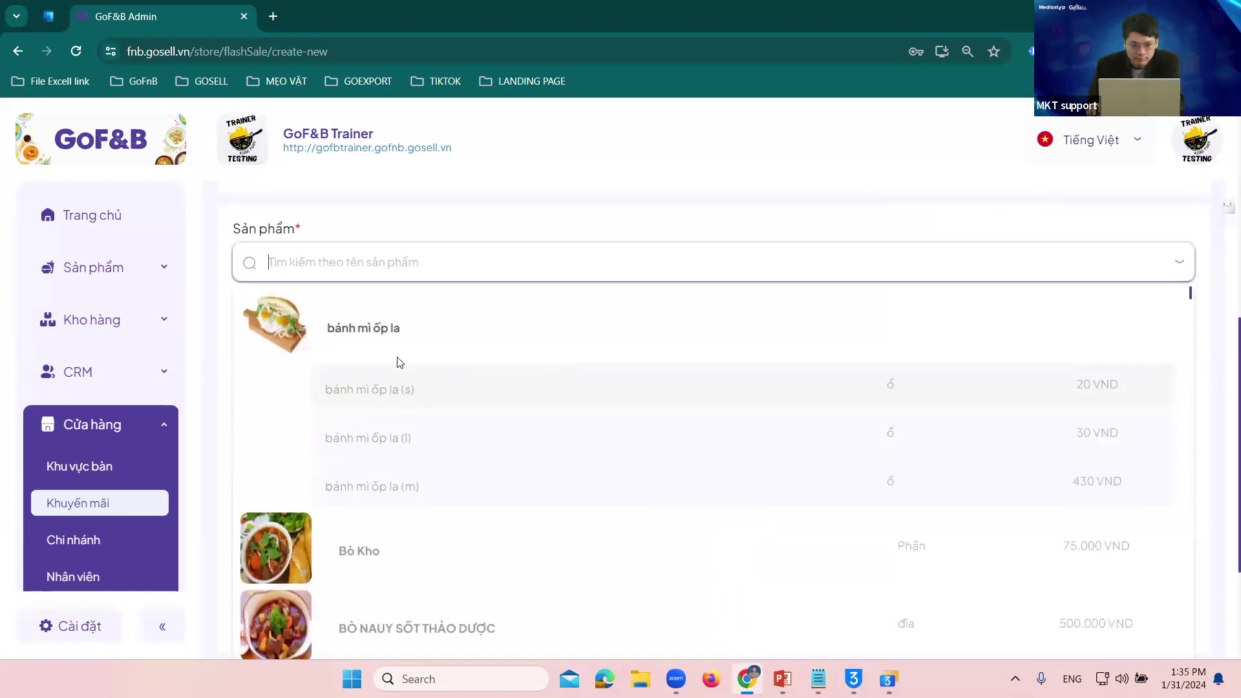
pyautogui.click(327, 553)
pyautogui.click(629, 396)
pyautogui.write('700000')
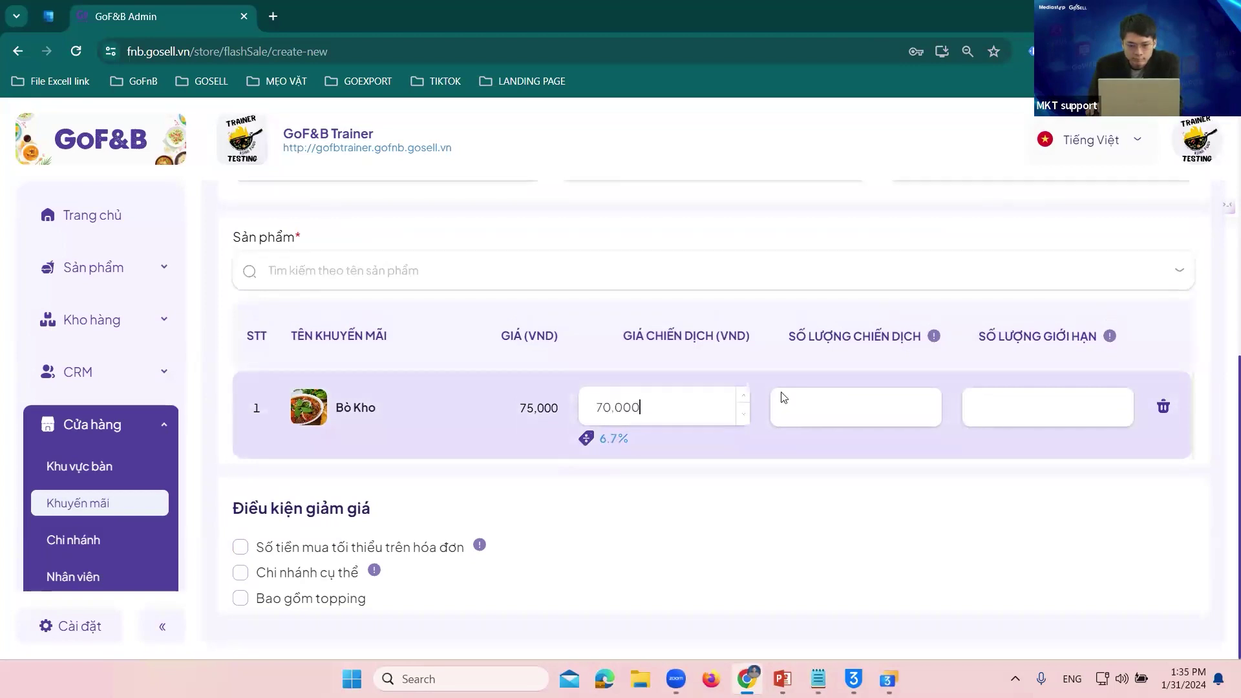
pyautogui.click(827, 404)
pyautogui.write('1000')
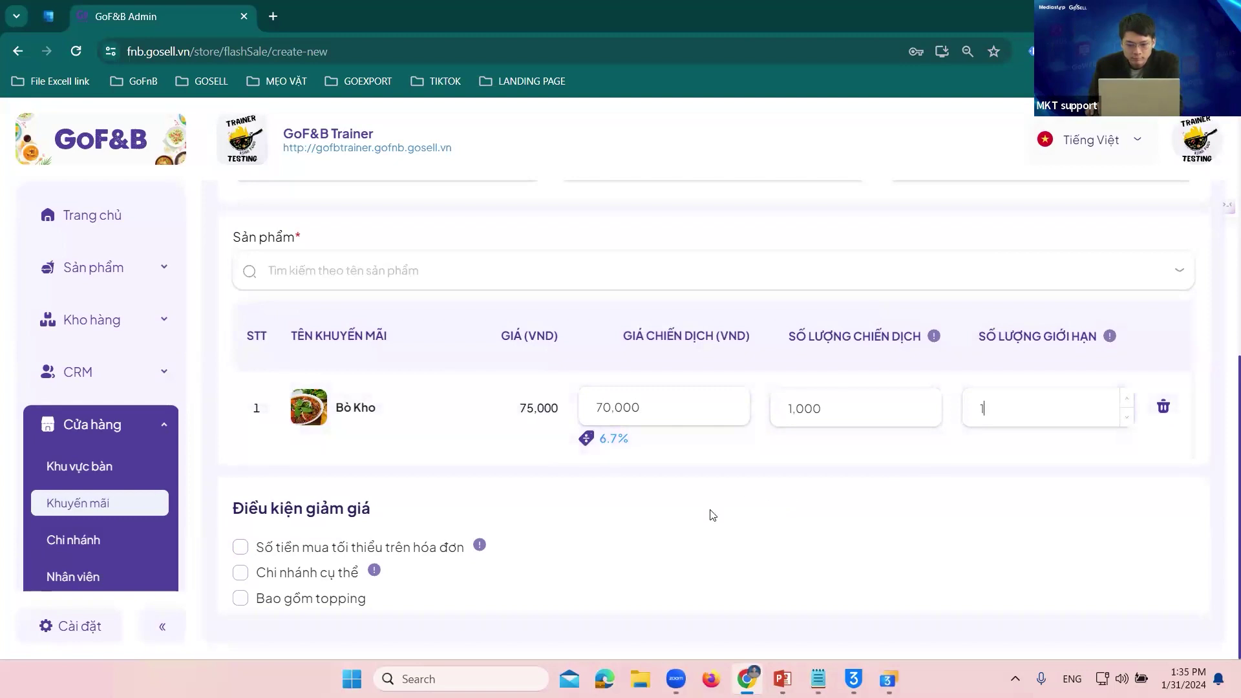
pyautogui.write('2')
# - Enable the specific-branch condition, apply the flash sale to all branches and try to save the campaign
pyautogui.click(273, 572)
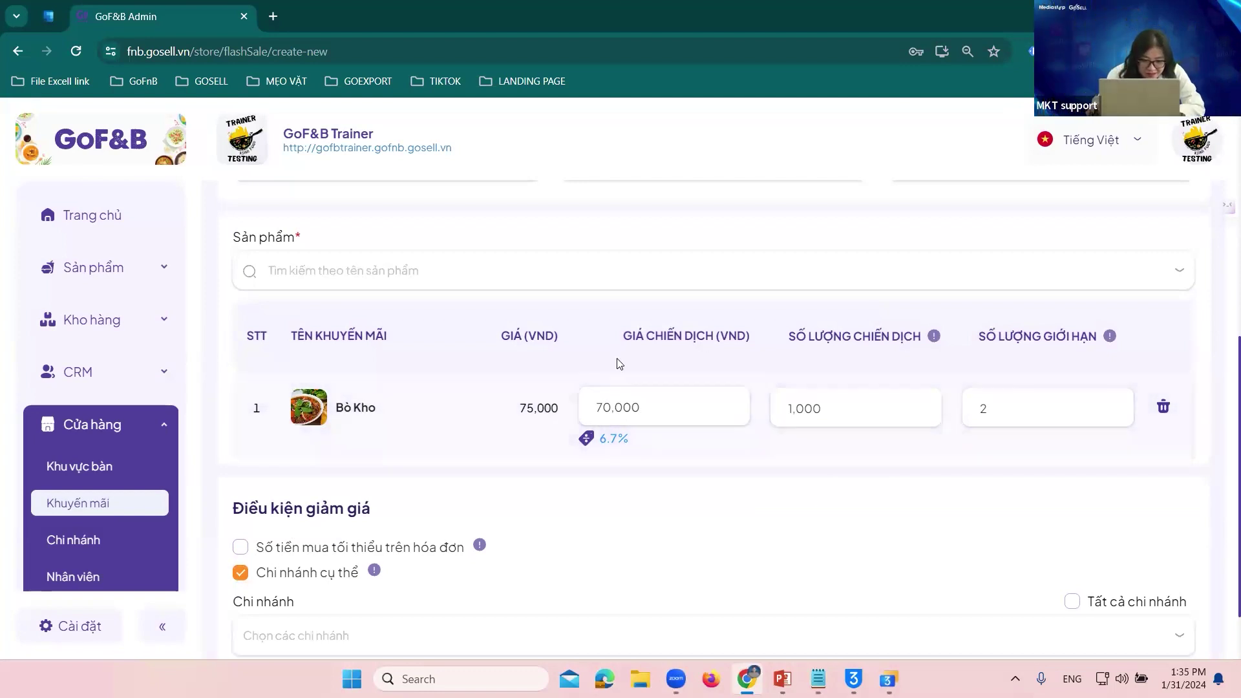
pyautogui.scroll(-2, 353, 553)
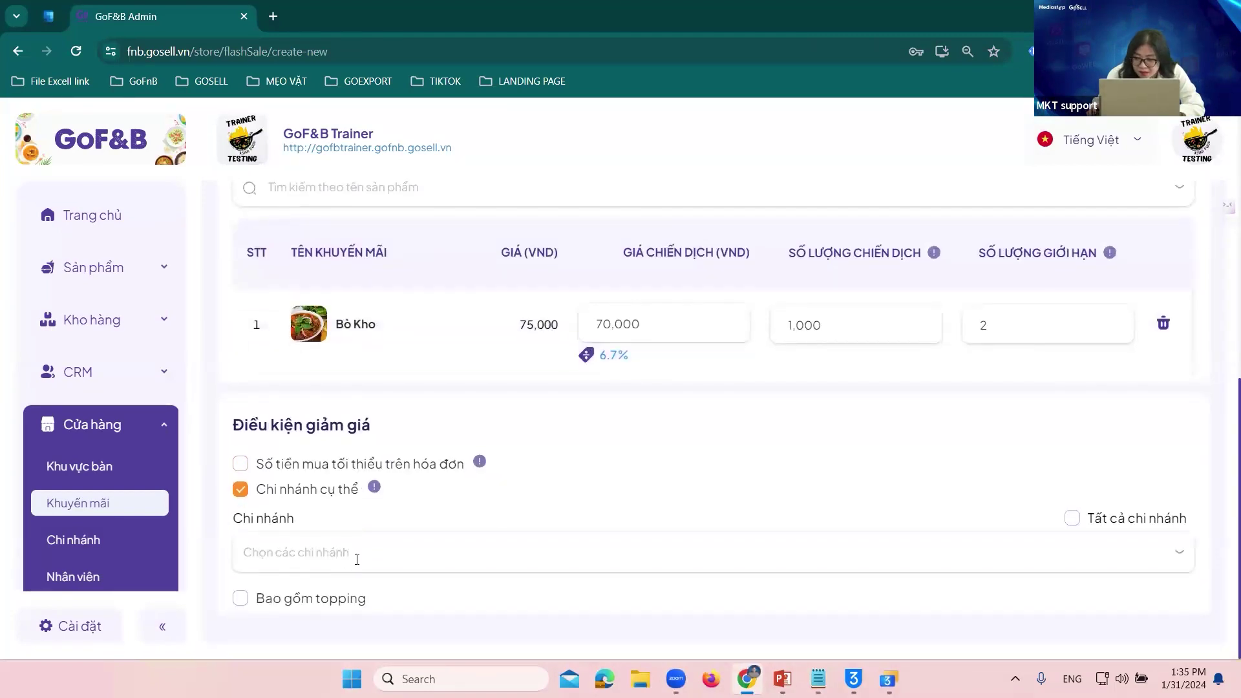
pyautogui.click(357, 556)
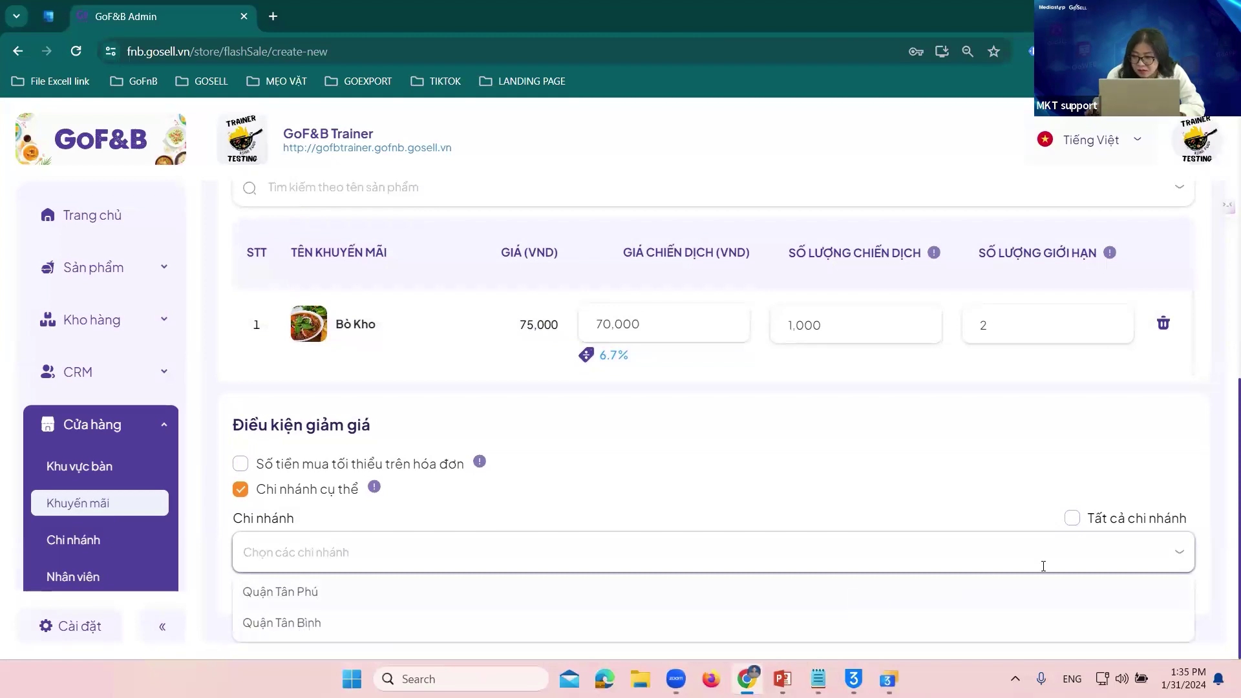
pyautogui.click(1095, 525)
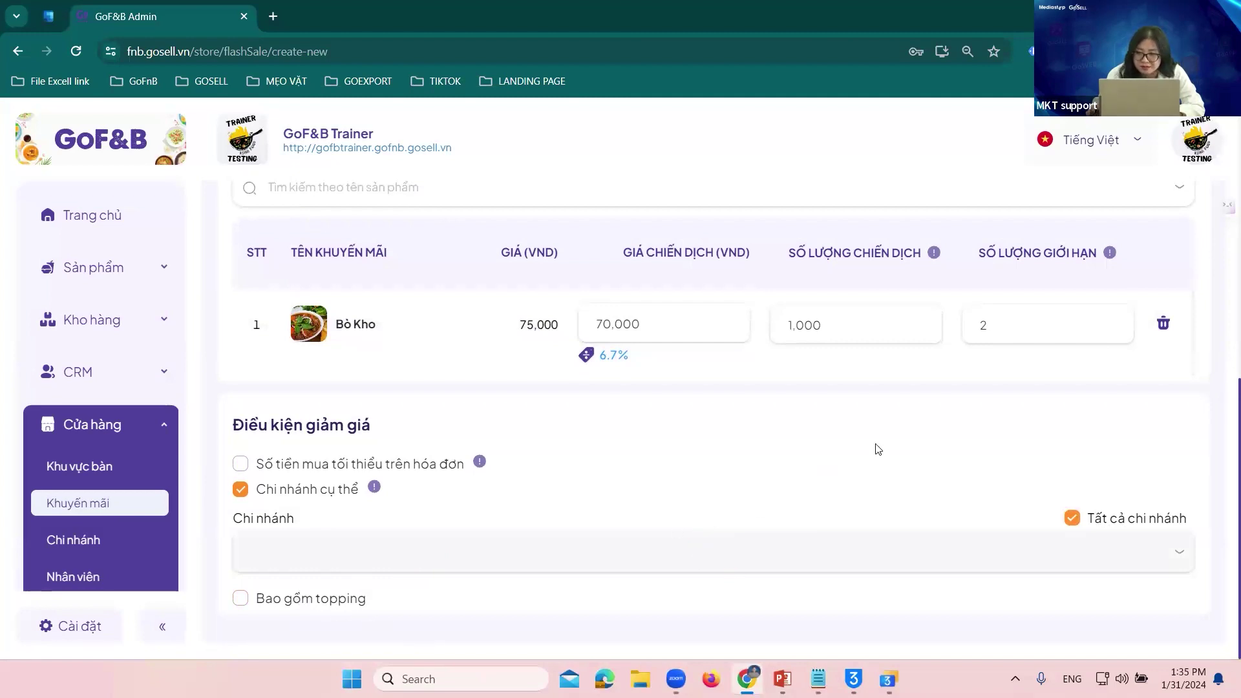
pyautogui.scroll(1, 964, 355)
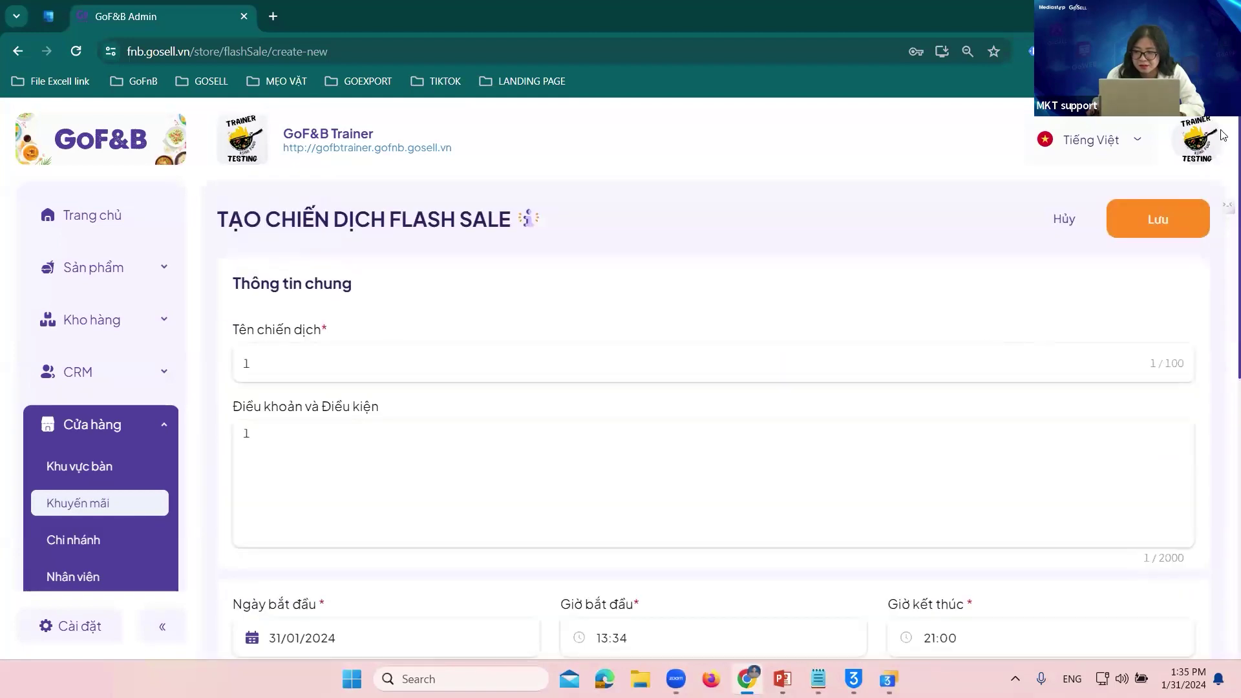
pyautogui.click(1151, 219)
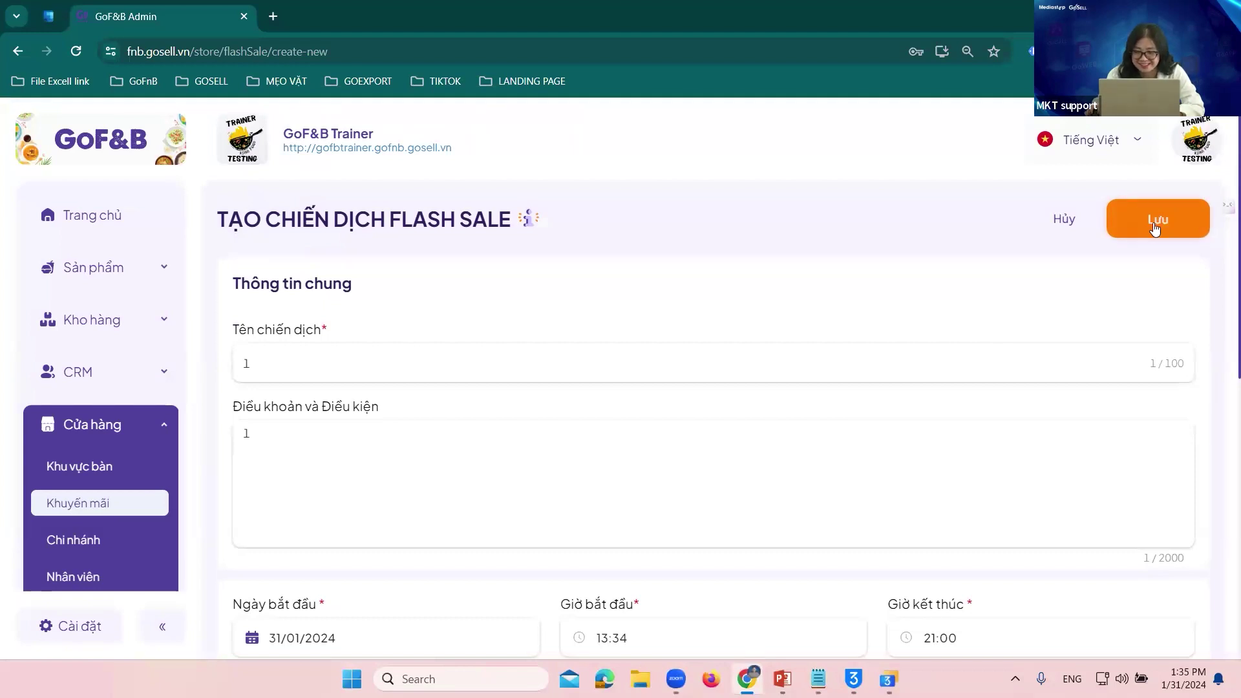
# - Set the flash sale's start time to 13:38 and save the campaign
pyautogui.scroll(-4, 968, 308)
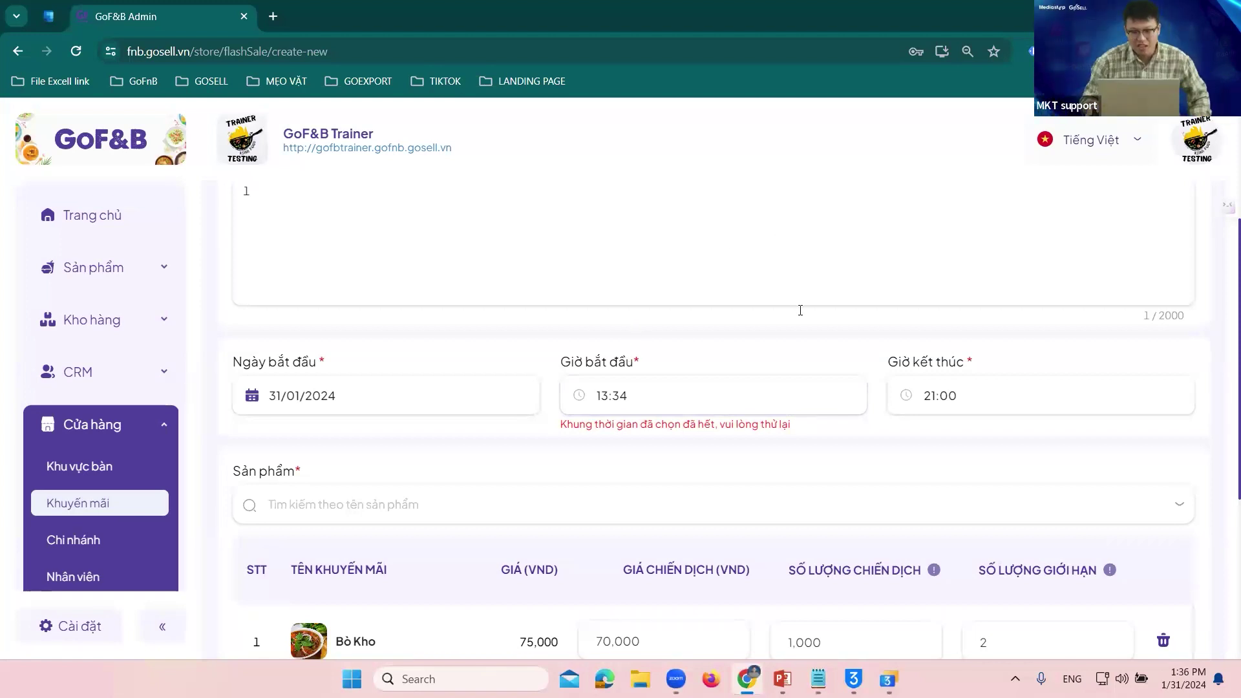
pyautogui.scroll(4, 800, 310)
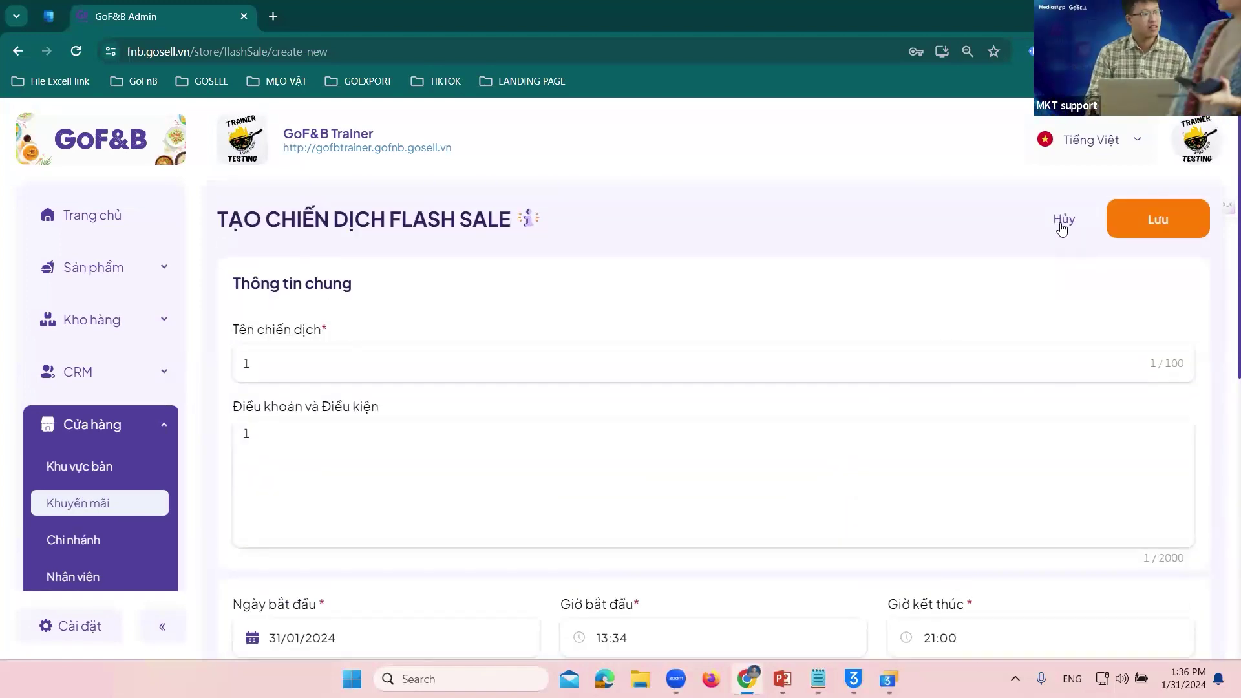
pyautogui.scroll(-5, 771, 317)
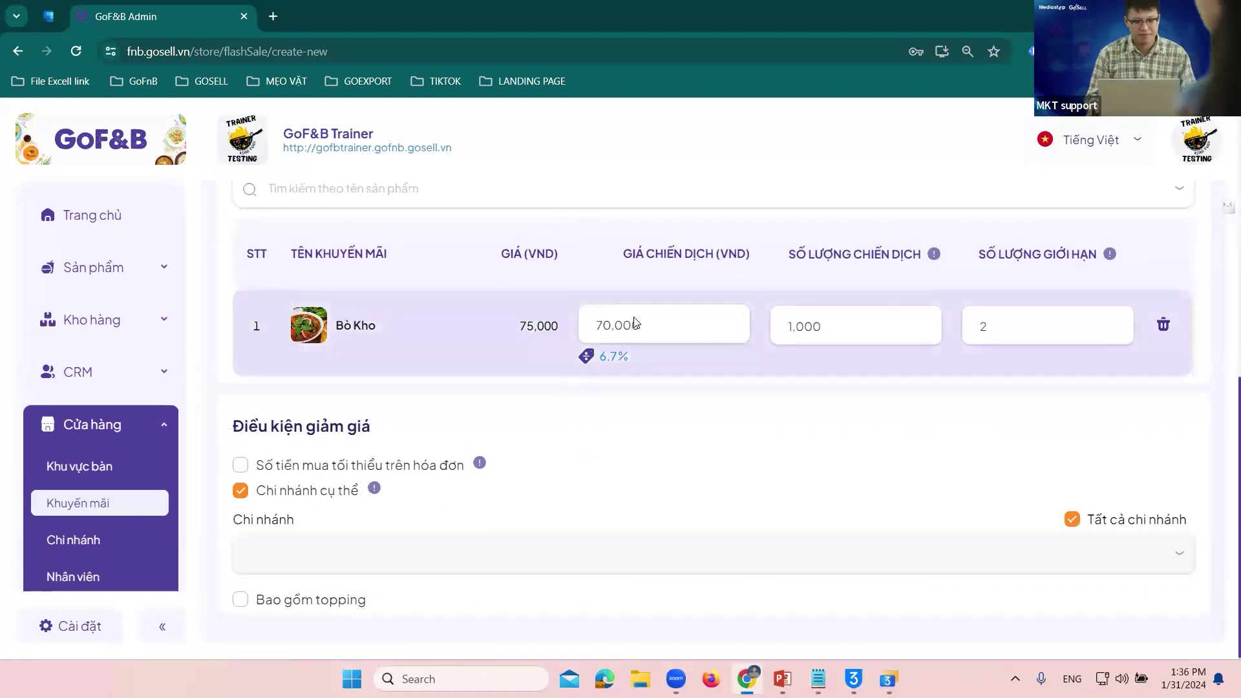
pyautogui.click(654, 317)
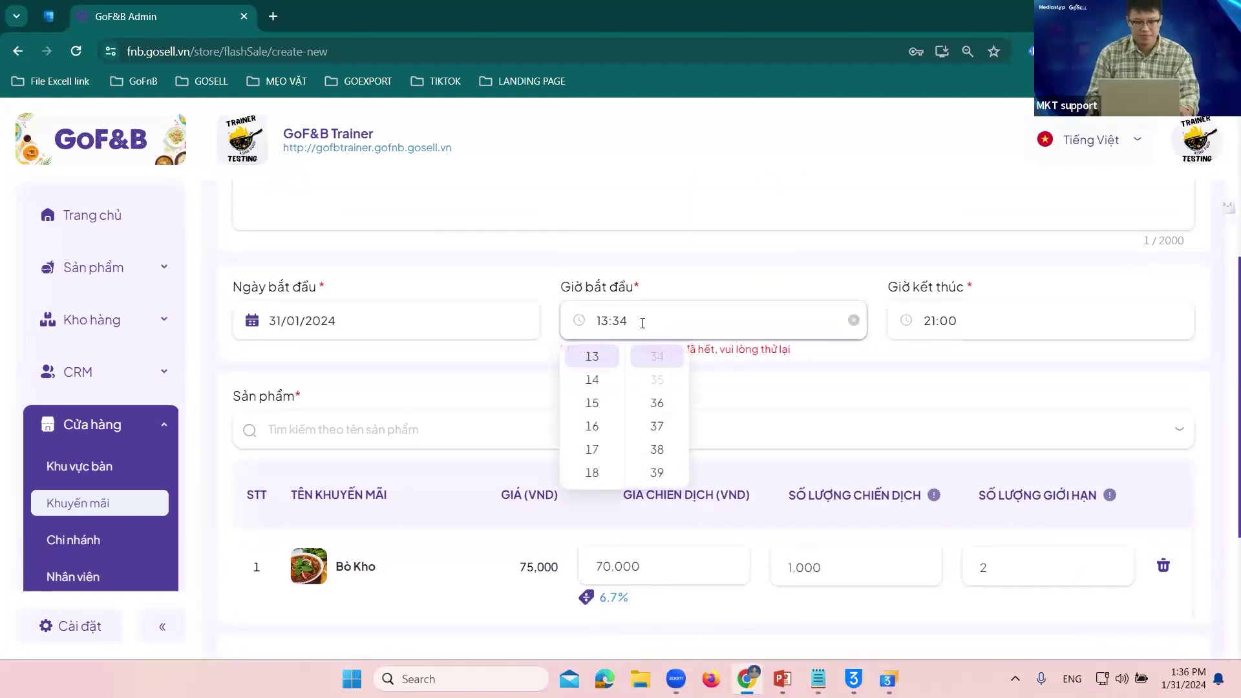
pyautogui.click(660, 449)
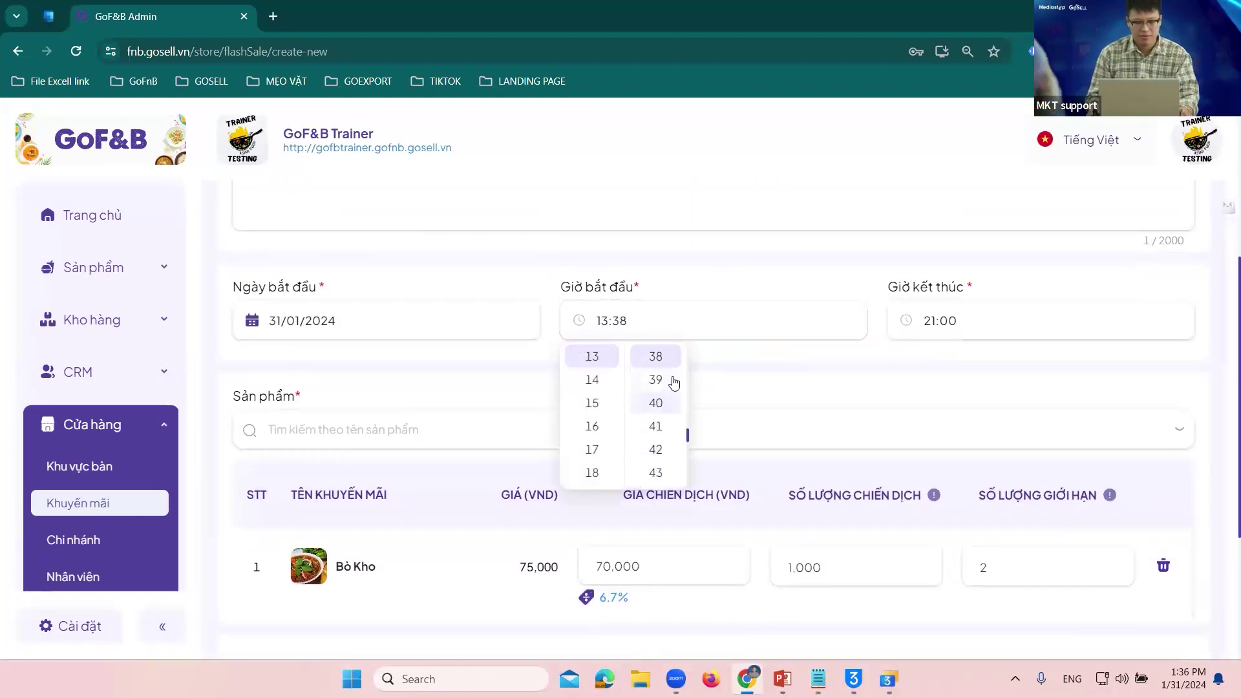
pyautogui.scroll(-3, 709, 463)
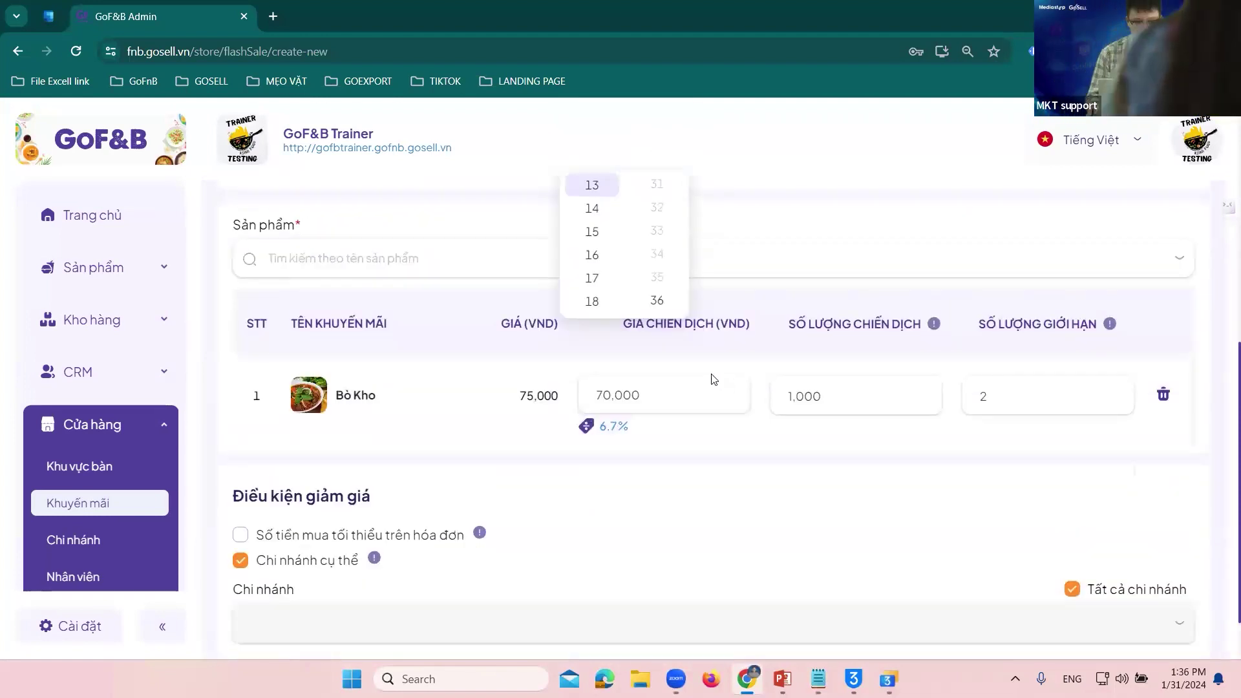
pyautogui.click(725, 268)
pyautogui.scroll(4, 718, 297)
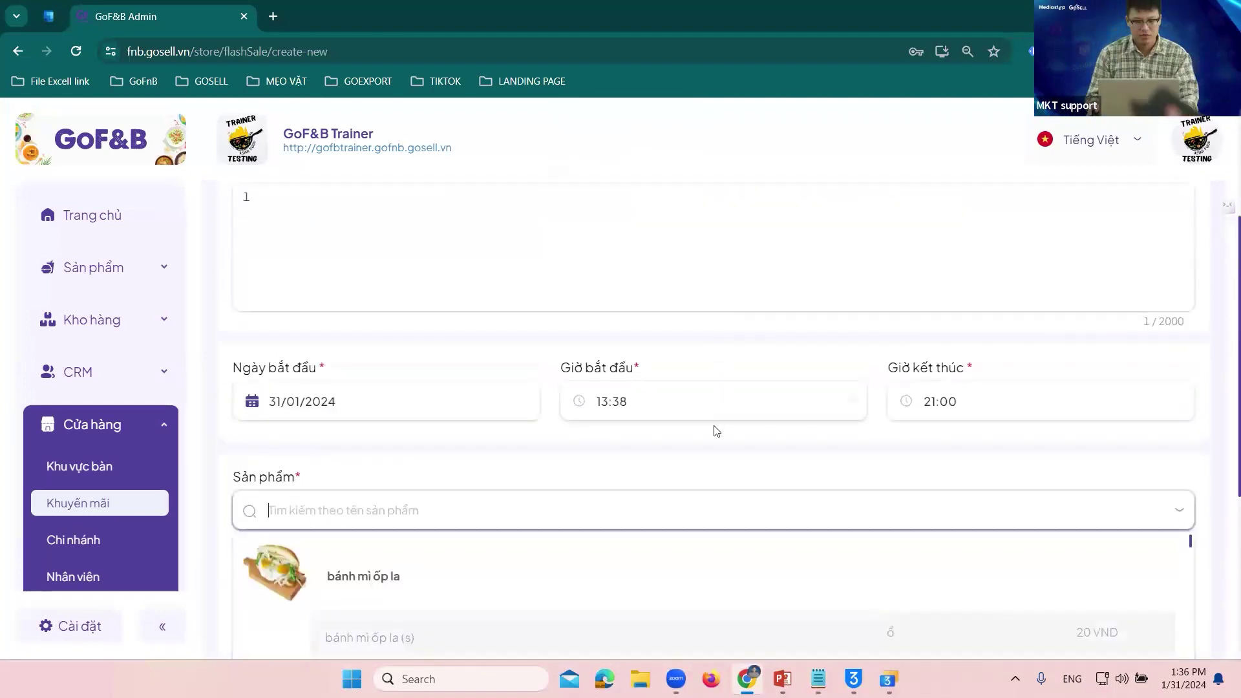
pyautogui.scroll(-10, 717, 431)
pyautogui.scroll(9, 1022, 215)
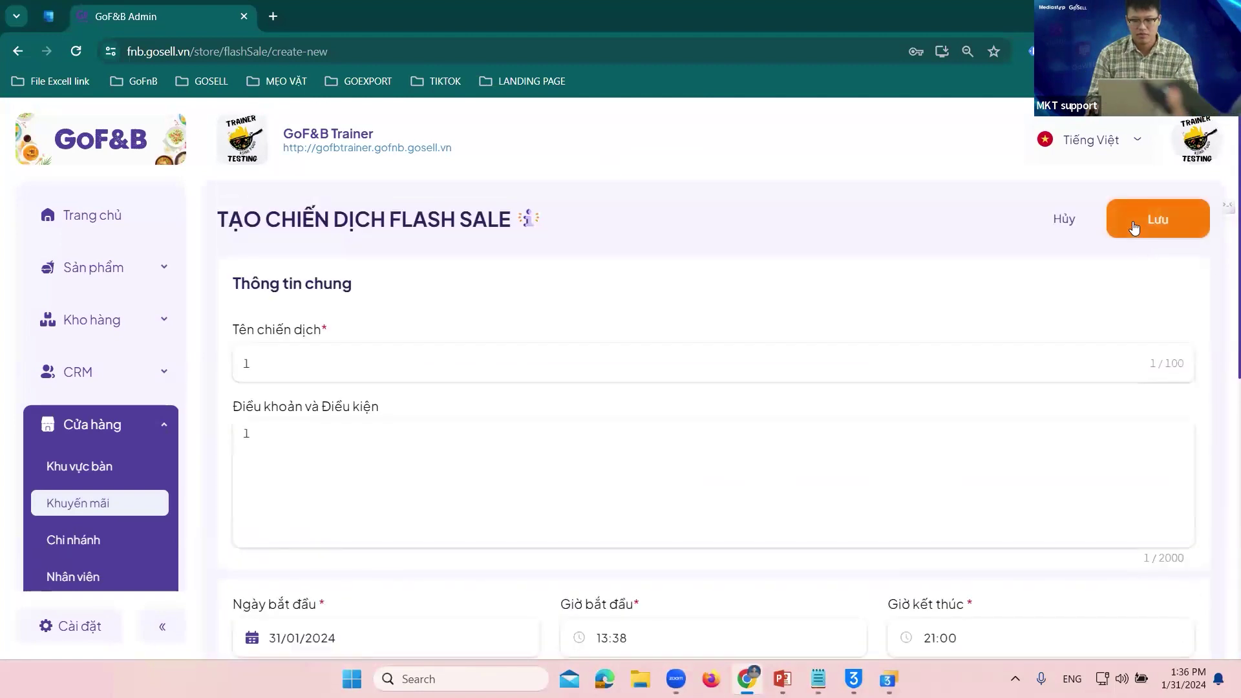
pyautogui.scroll(-3, 996, 316)
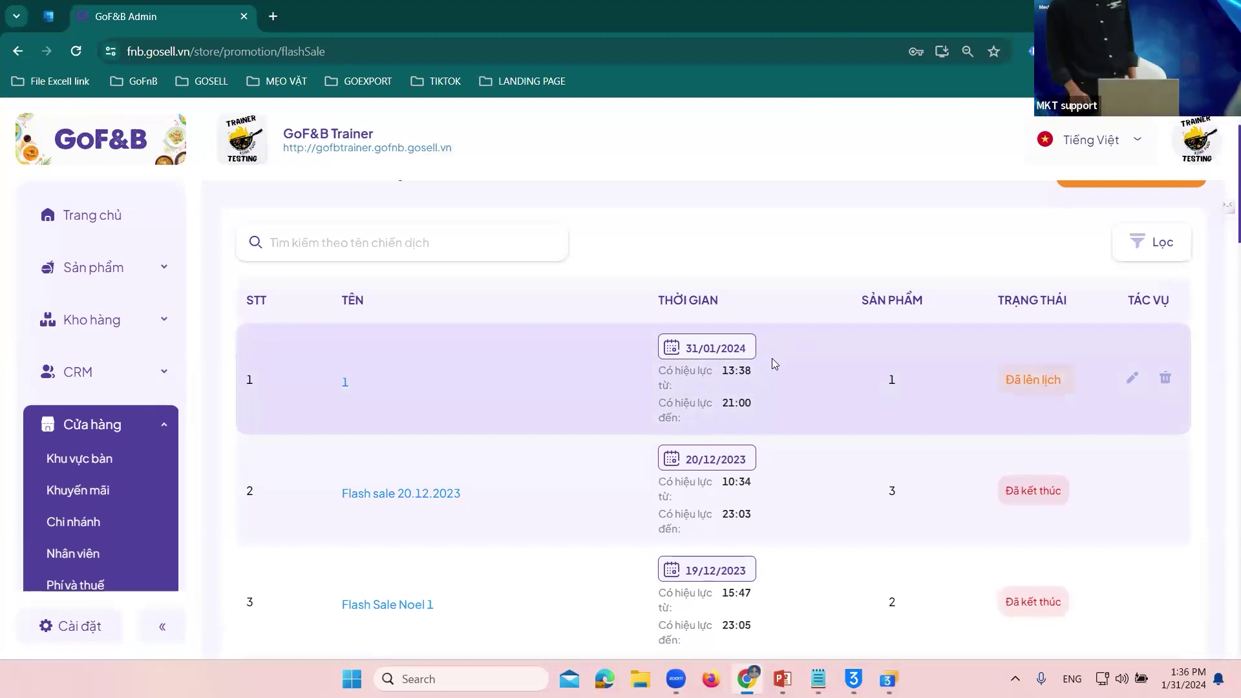
pyautogui.scroll(2, 772, 358)
# - Start a new discount code and name it "giám giá 1"
pyautogui.click(658, 231)
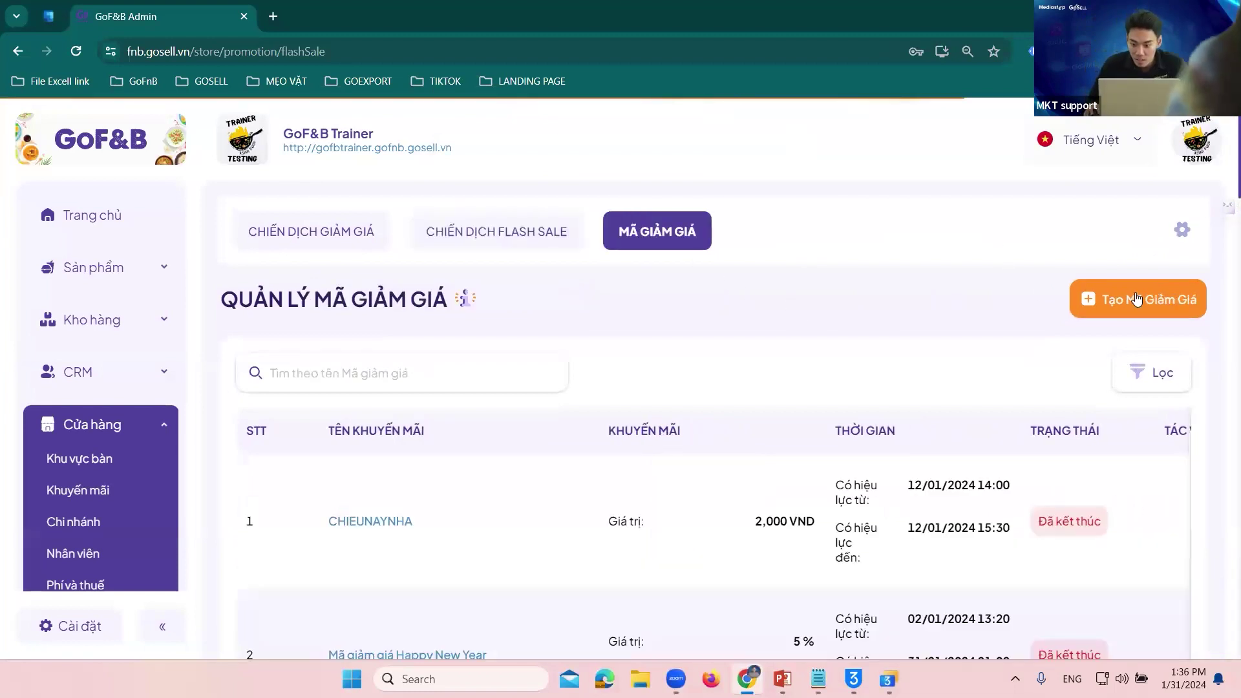
pyautogui.click(1136, 298)
pyautogui.write('gia')
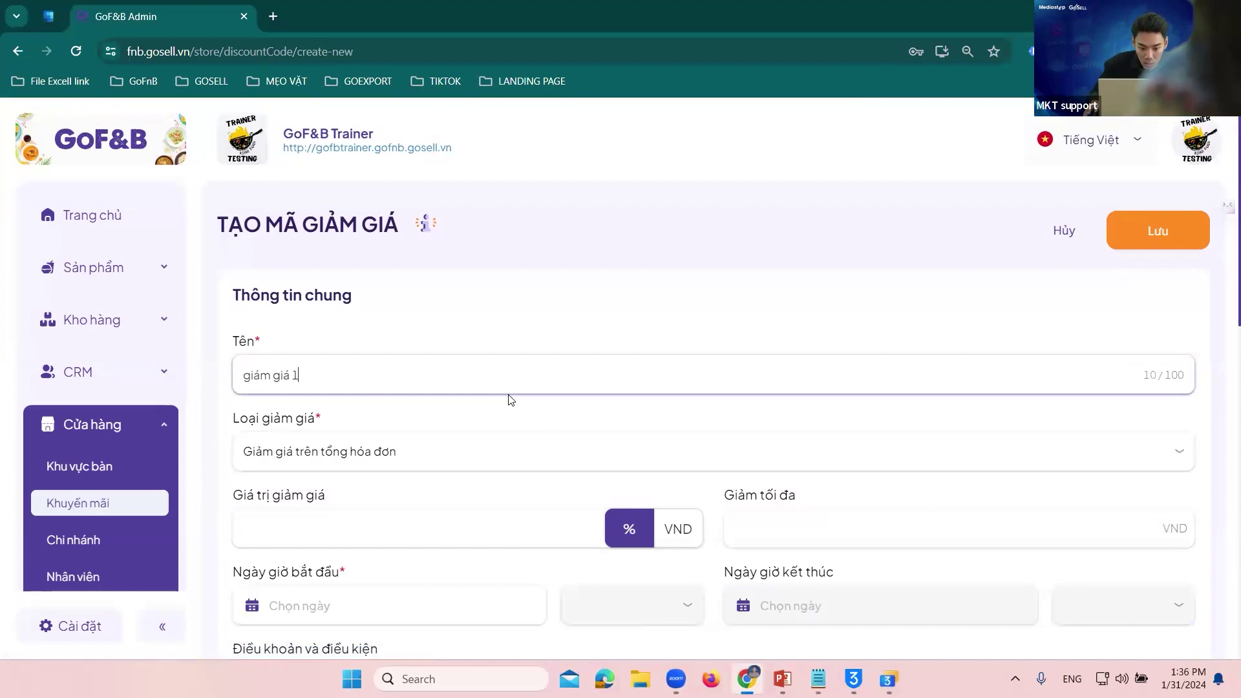
# - Set the discount code's value to 50% and its maximum discount to 6,000 VND
pyautogui.scroll(-1, 511, 400)
pyautogui.click(498, 451)
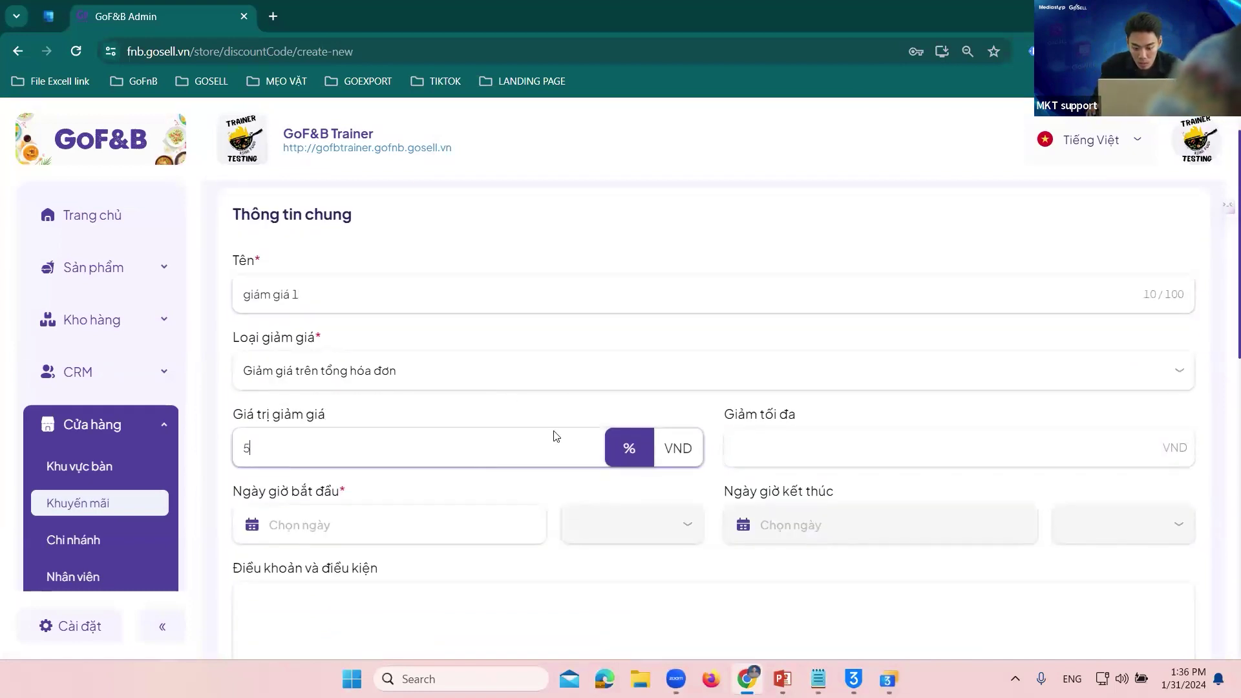
pyautogui.click(857, 443)
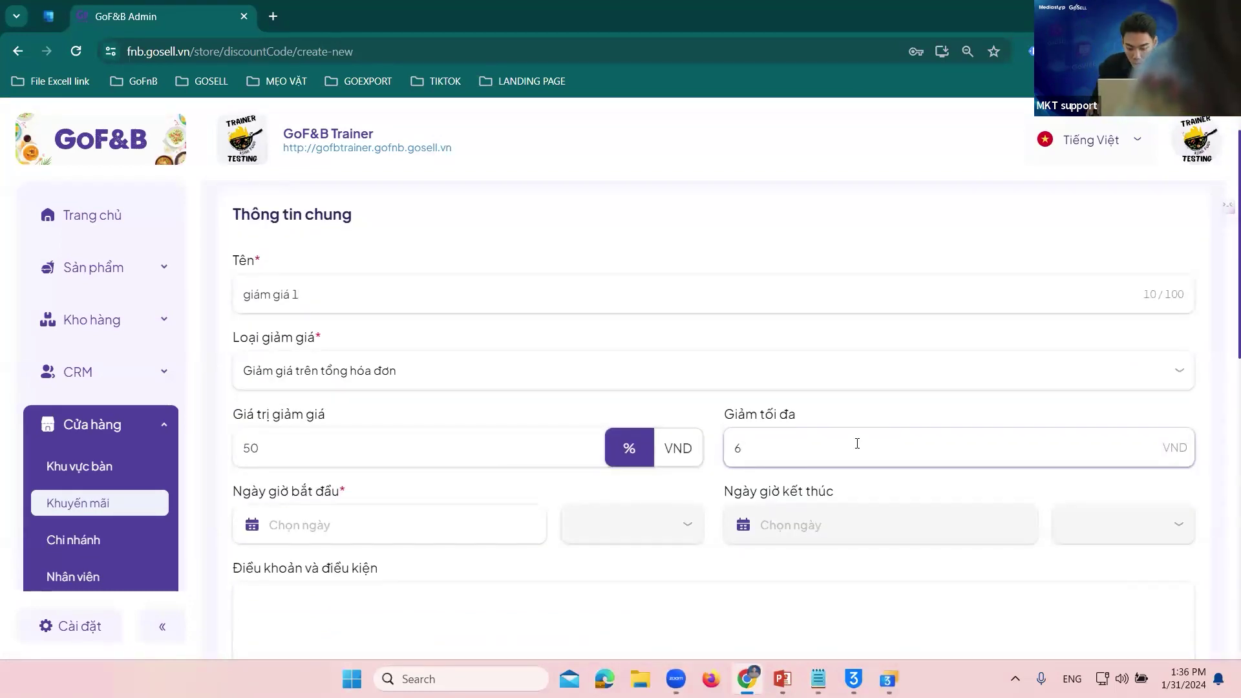
# - Set the discount code's start date to 31/01/2024 and its end date to 01/02/2024
pyautogui.scroll(-3, 632, 407)
pyautogui.click(414, 291)
pyautogui.click(321, 442)
pyautogui.click(778, 294)
pyautogui.click(841, 447)
# - Set the discount code's start time to 13:39 and its end time to 12:00
pyautogui.click(655, 284)
pyautogui.scroll(-5, 595, 406)
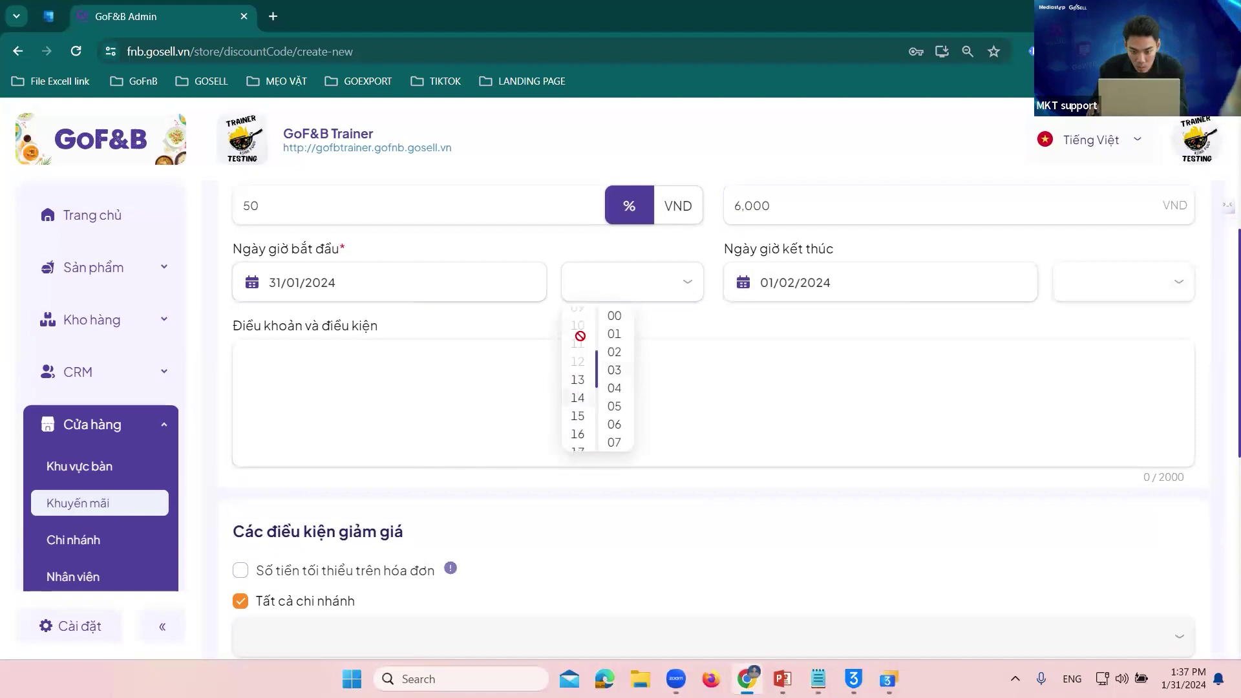
pyautogui.click(591, 382)
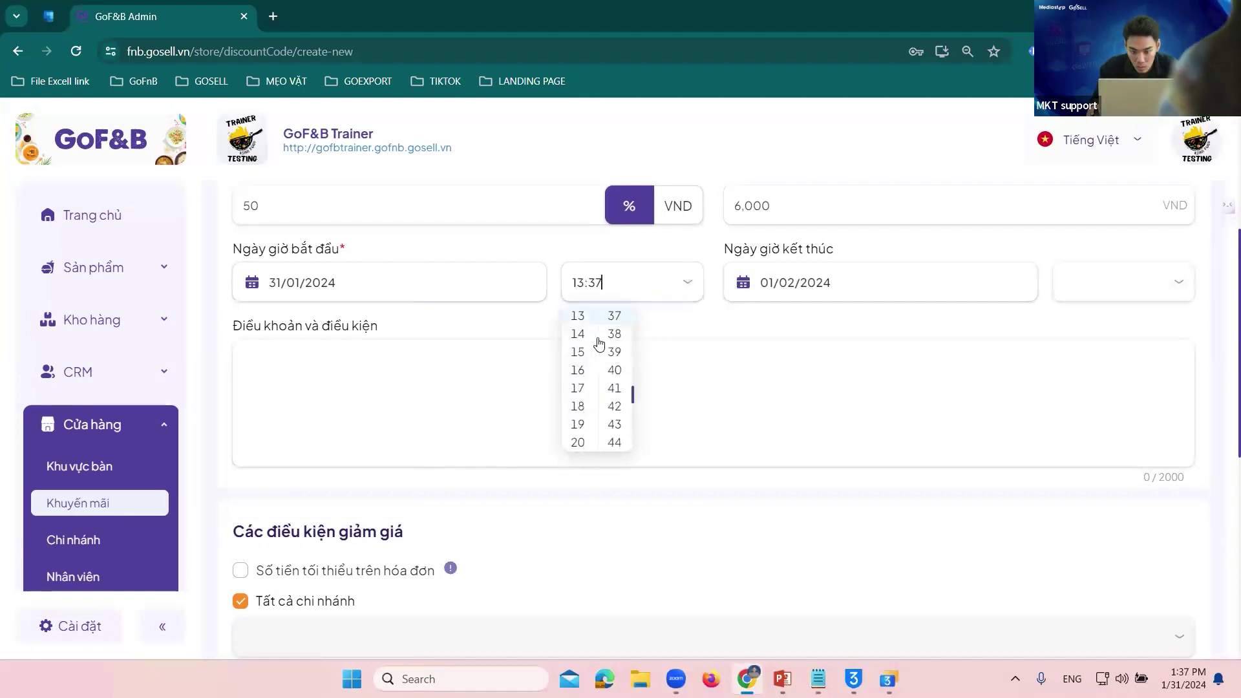
pyautogui.click(1112, 283)
pyautogui.scroll(-3, 1070, 373)
pyautogui.click(1070, 371)
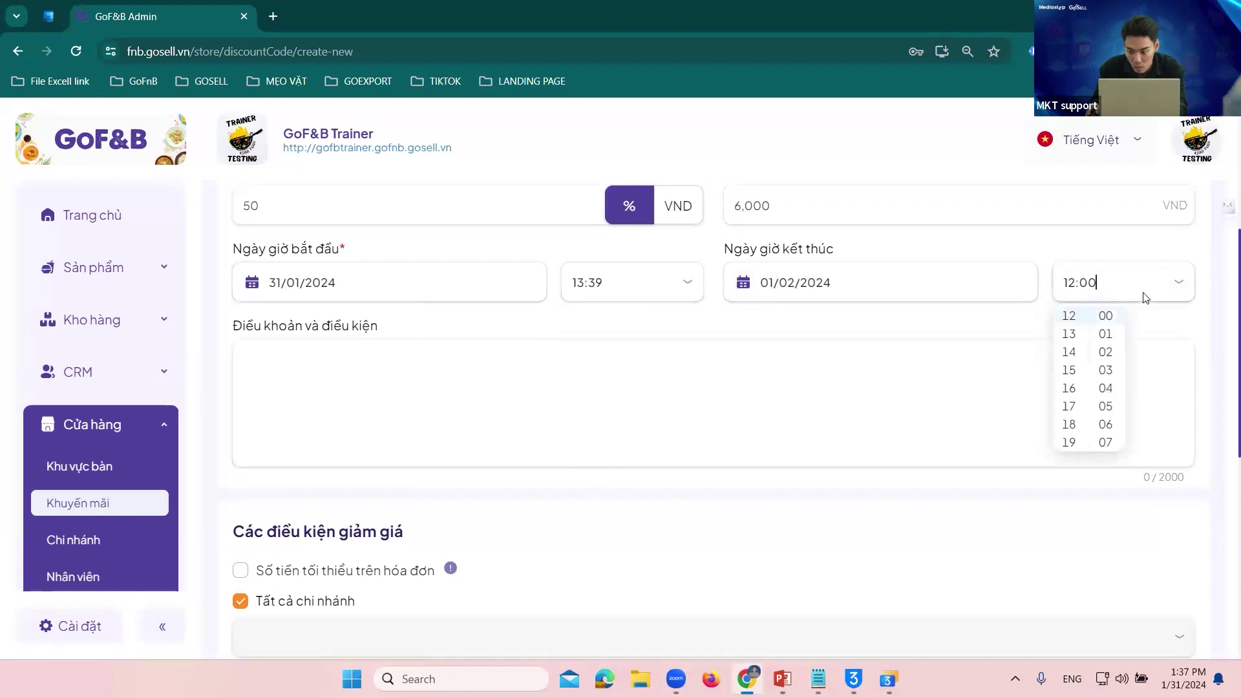
# - Enter "test" as the discount code's terms and conditions and save the code
pyautogui.click(917, 379)
pyautogui.write('test')
pyautogui.scroll(-6, 453, 413)
pyautogui.scroll(-2, 406, 424)
pyautogui.click(651, 569)
pyautogui.scroll(8, 892, 457)
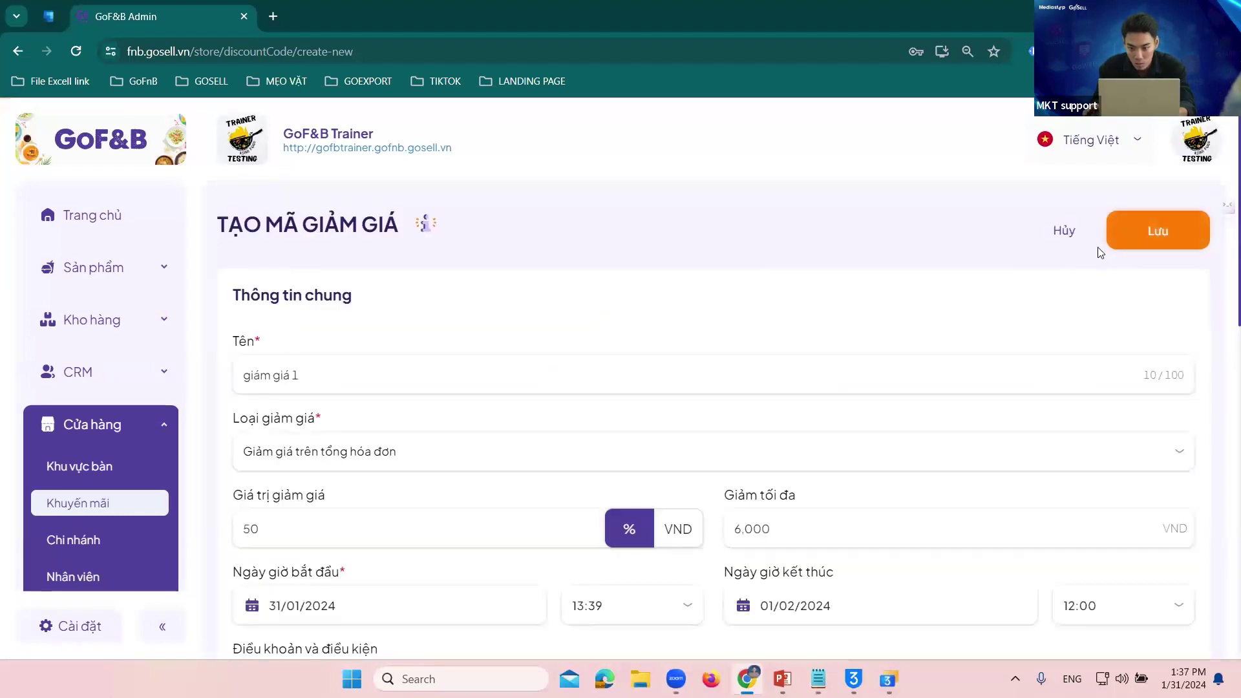
pyautogui.click(1106, 249)
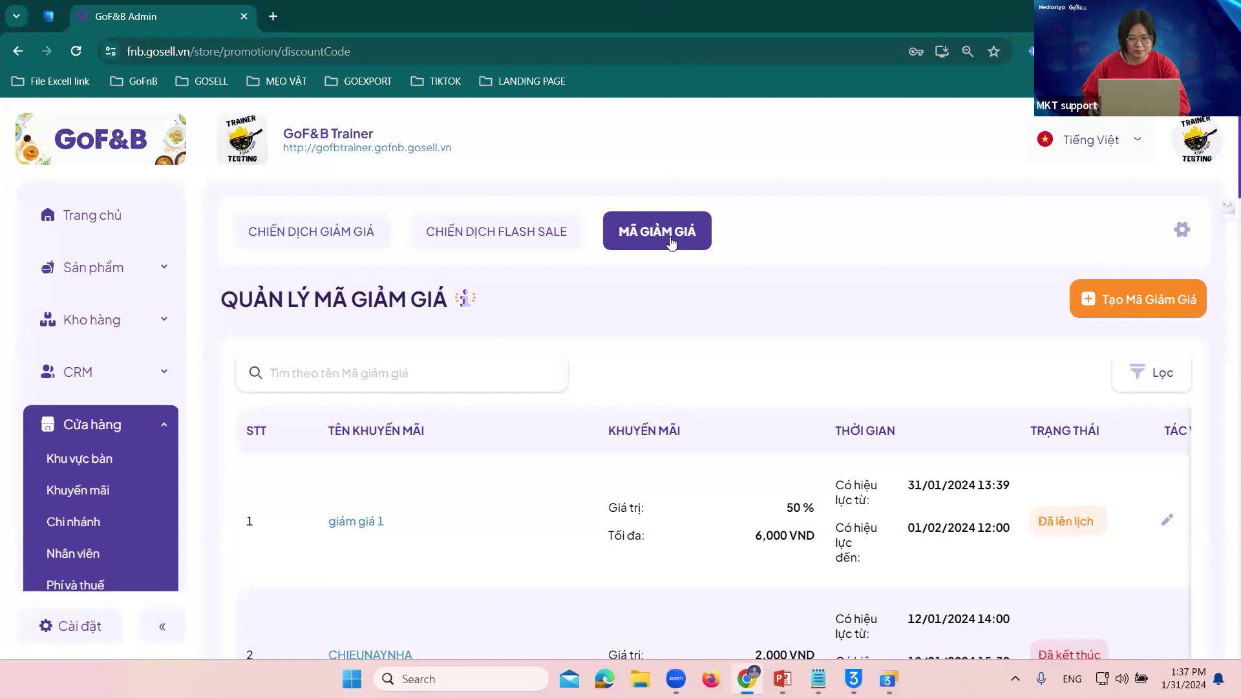
# - Start a new discount campaign and name it "giam tet 2"
pyautogui.click(338, 233)
pyautogui.click(1198, 289)
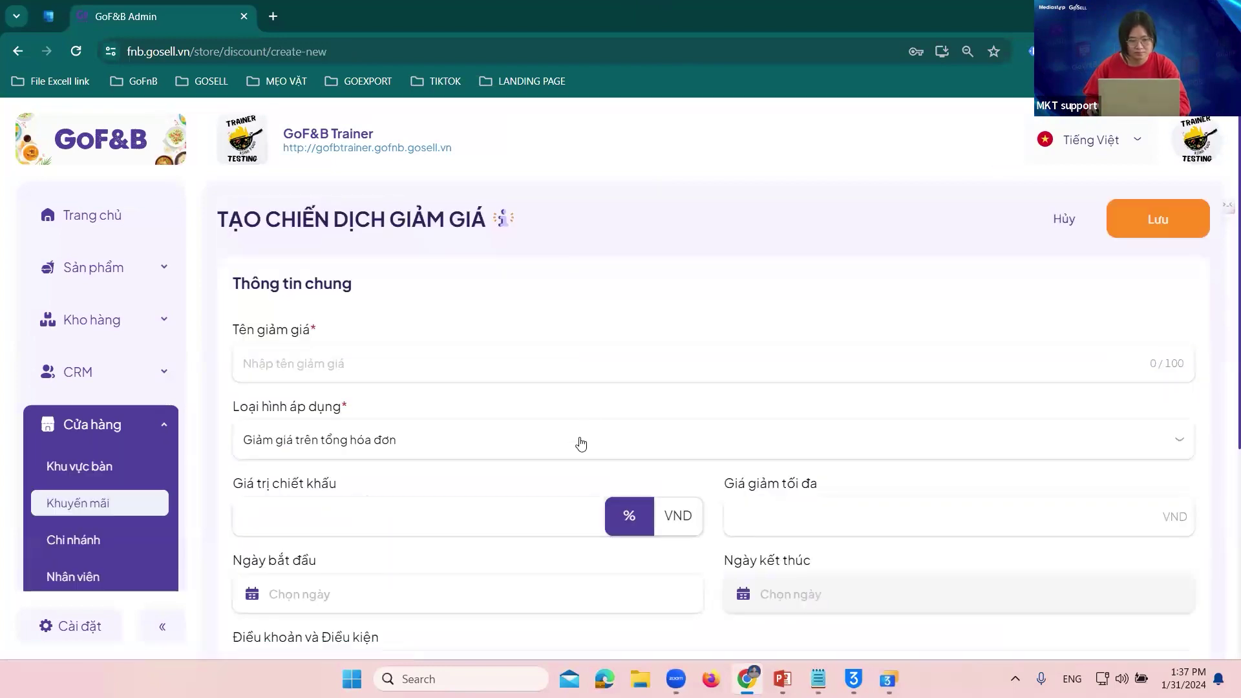
pyautogui.click(602, 355)
pyautogui.write('gl')
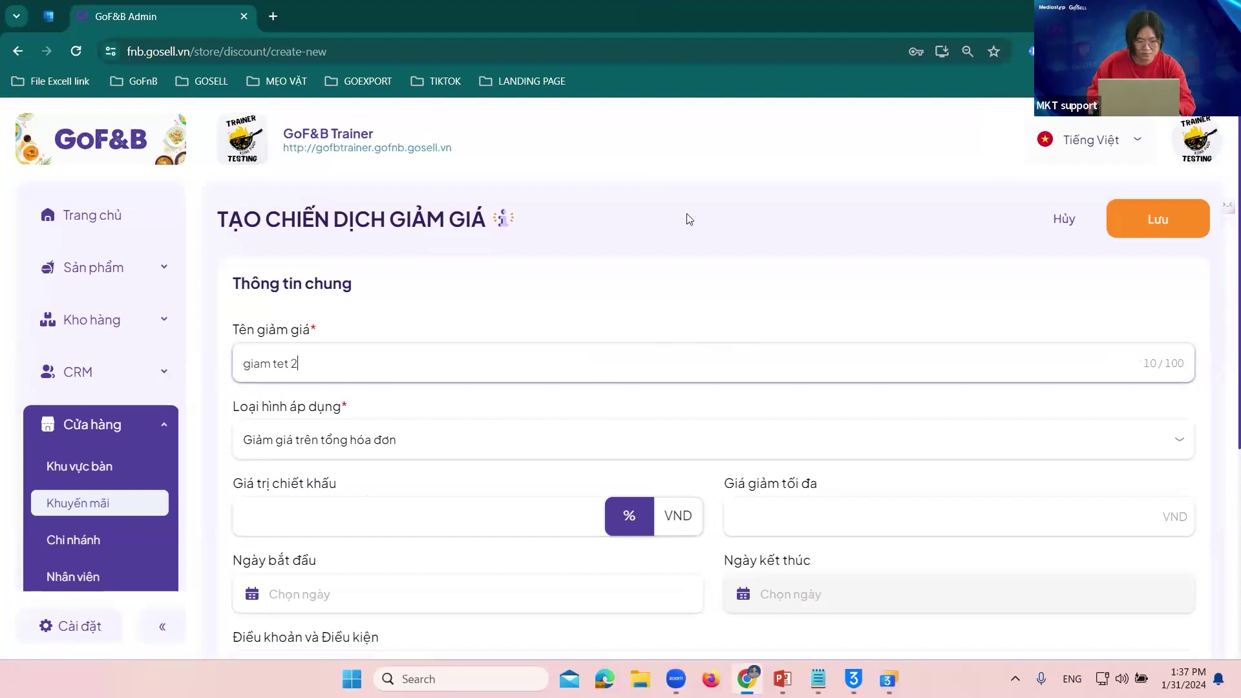
# - Set the campaign to discount by product category and select the category Nước giải khát
pyautogui.click(452, 453)
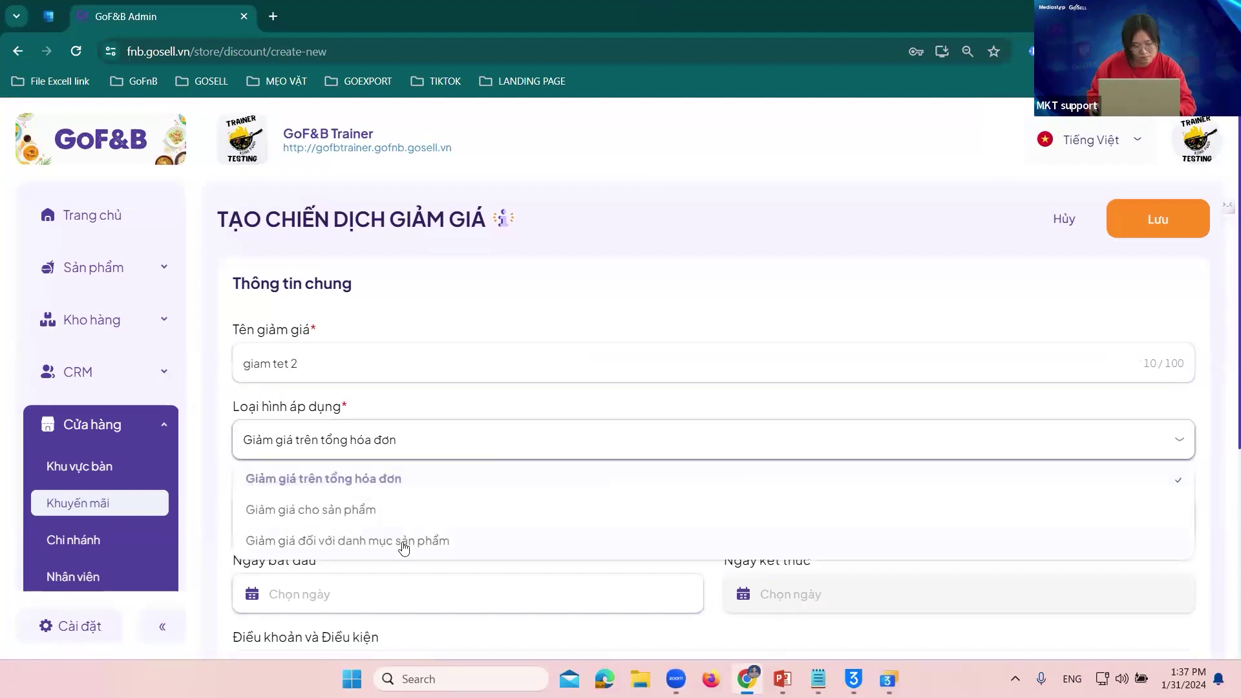
pyautogui.click(404, 542)
pyautogui.click(427, 521)
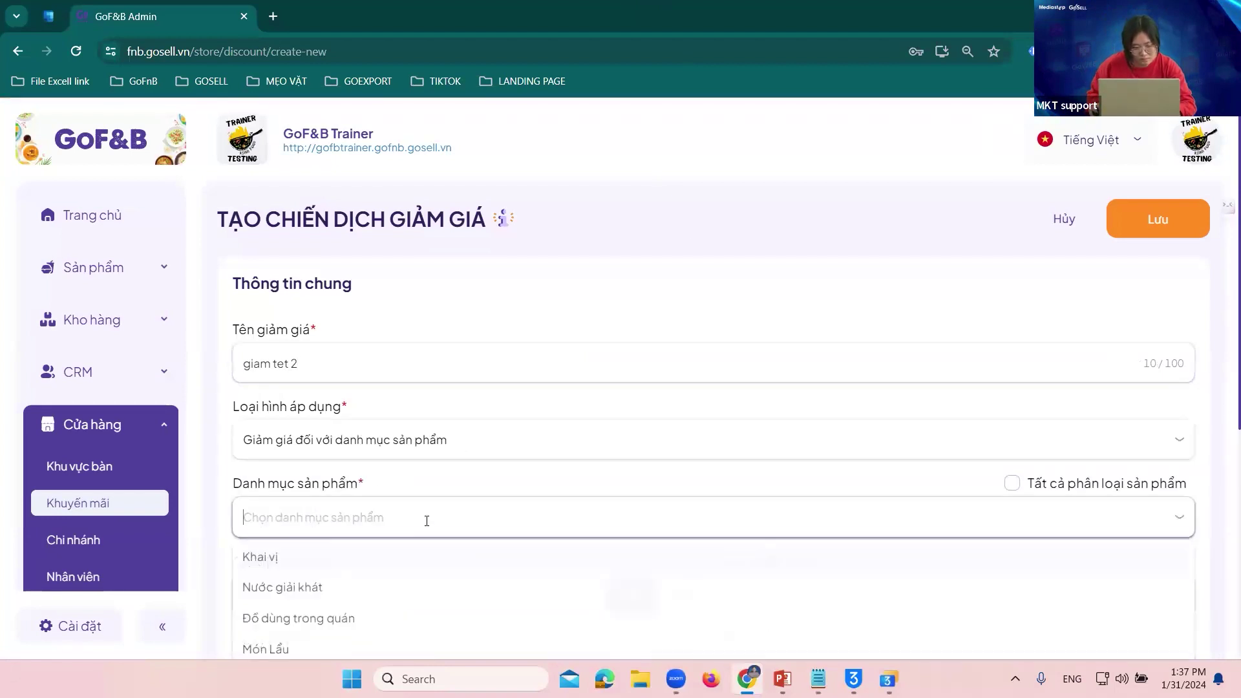
pyautogui.click(386, 594)
pyautogui.scroll(-1, 433, 571)
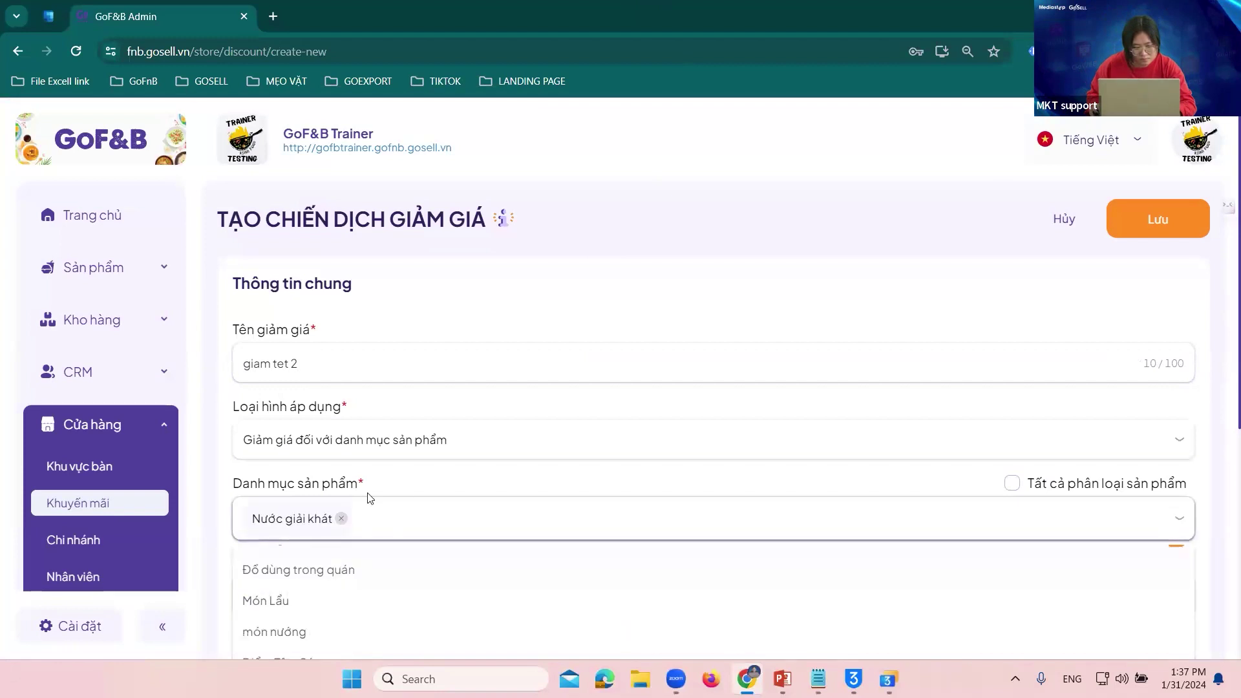
pyautogui.click(452, 479)
# - Set the campaign's discount value to 50% and both its start and end dates to 31/01/2024
pyautogui.scroll(-2, 476, 476)
pyautogui.click(494, 445)
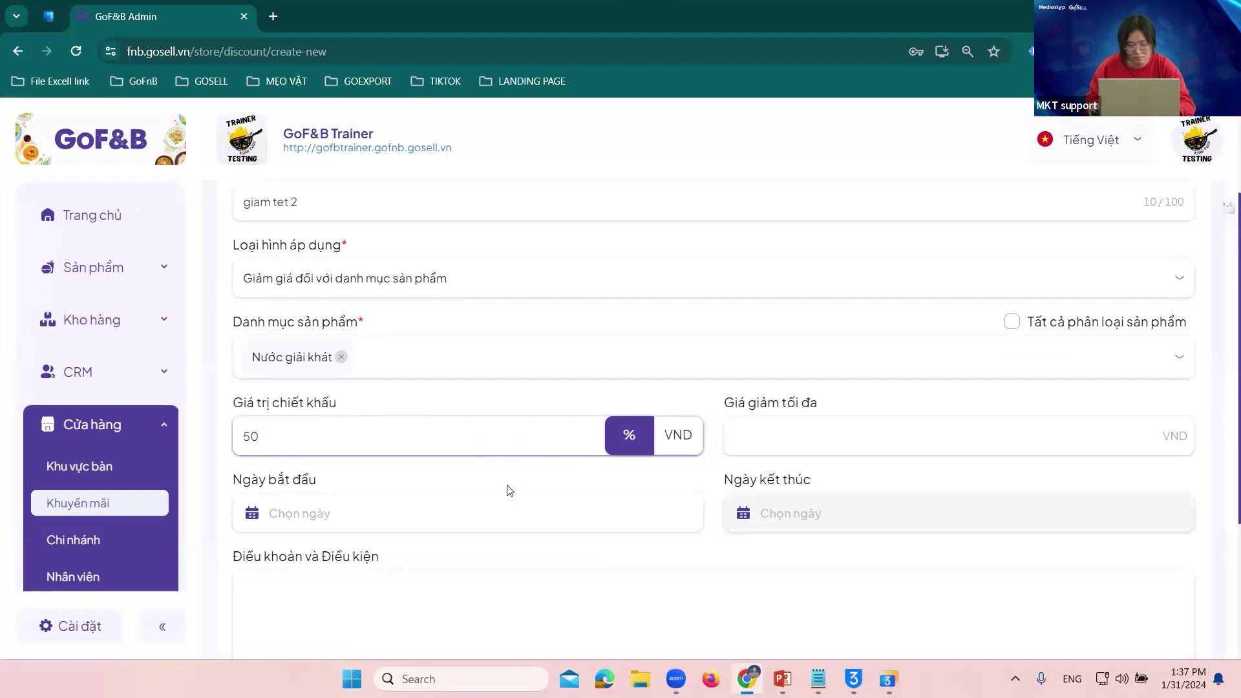
pyautogui.click(502, 507)
pyautogui.scroll(-3, 446, 517)
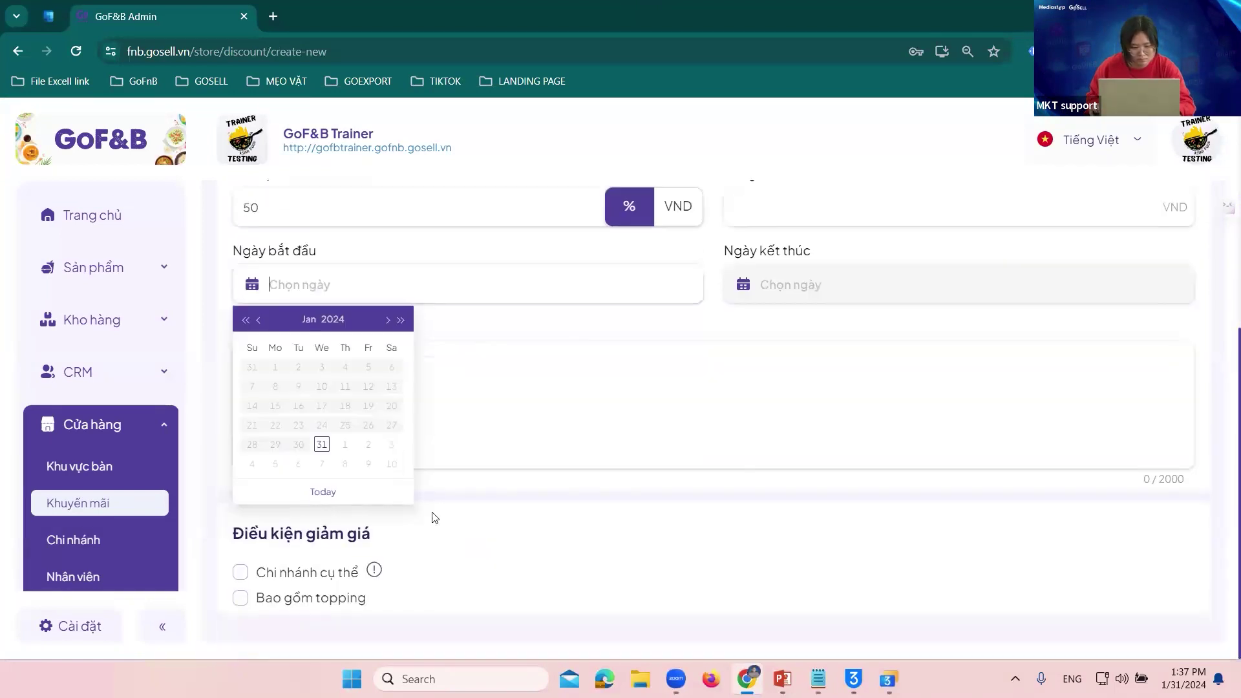
pyautogui.click(322, 445)
pyautogui.click(762, 286)
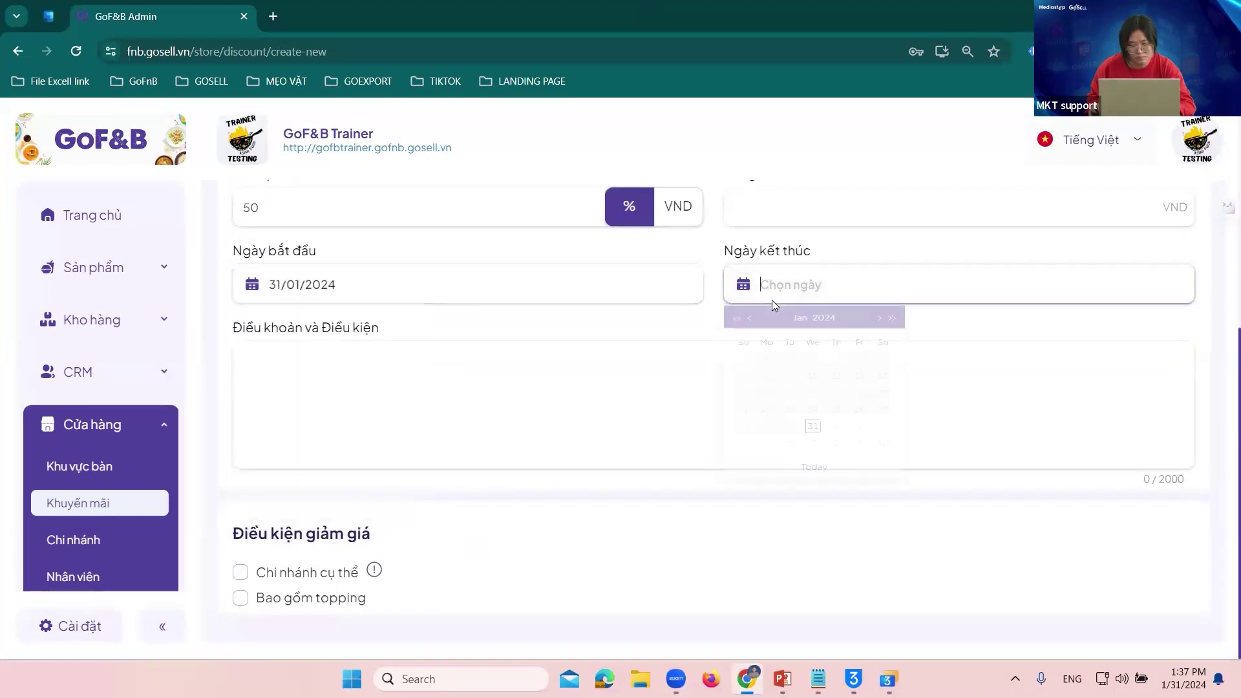
pyautogui.click(813, 445)
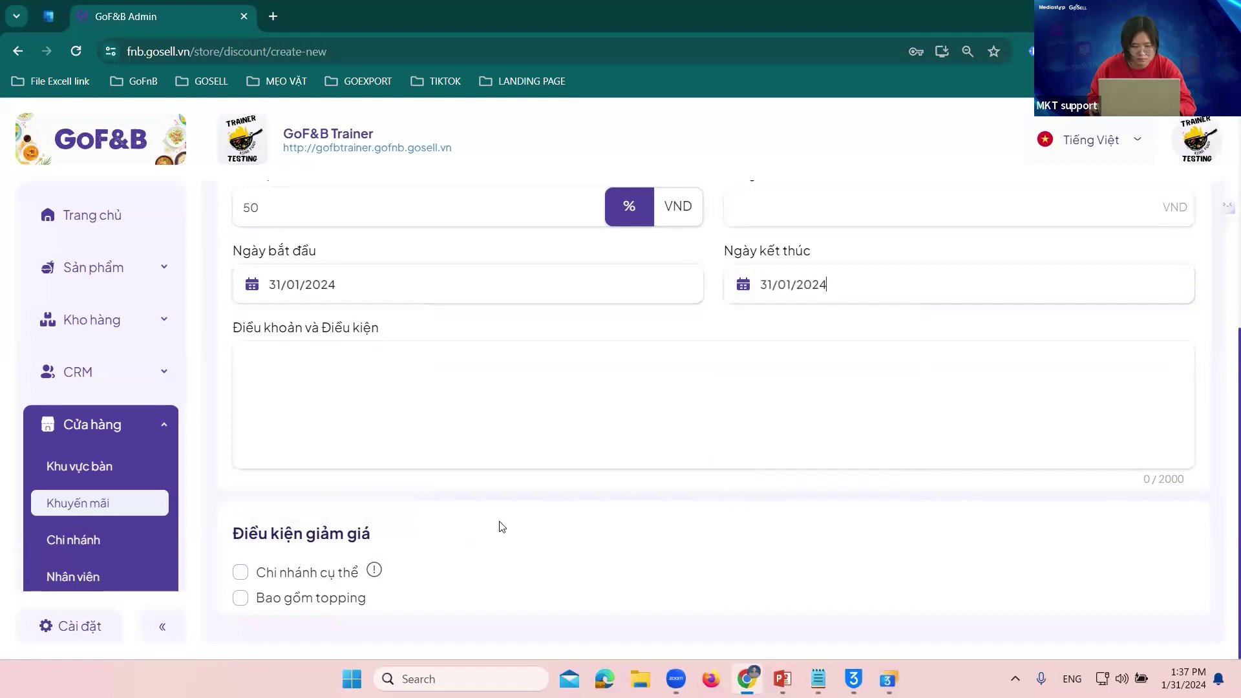
# - Enable the specific-branch condition and set the campaign's maximum discount to 50,000 VND
pyautogui.click(330, 581)
pyautogui.scroll(-1, 319, 590)
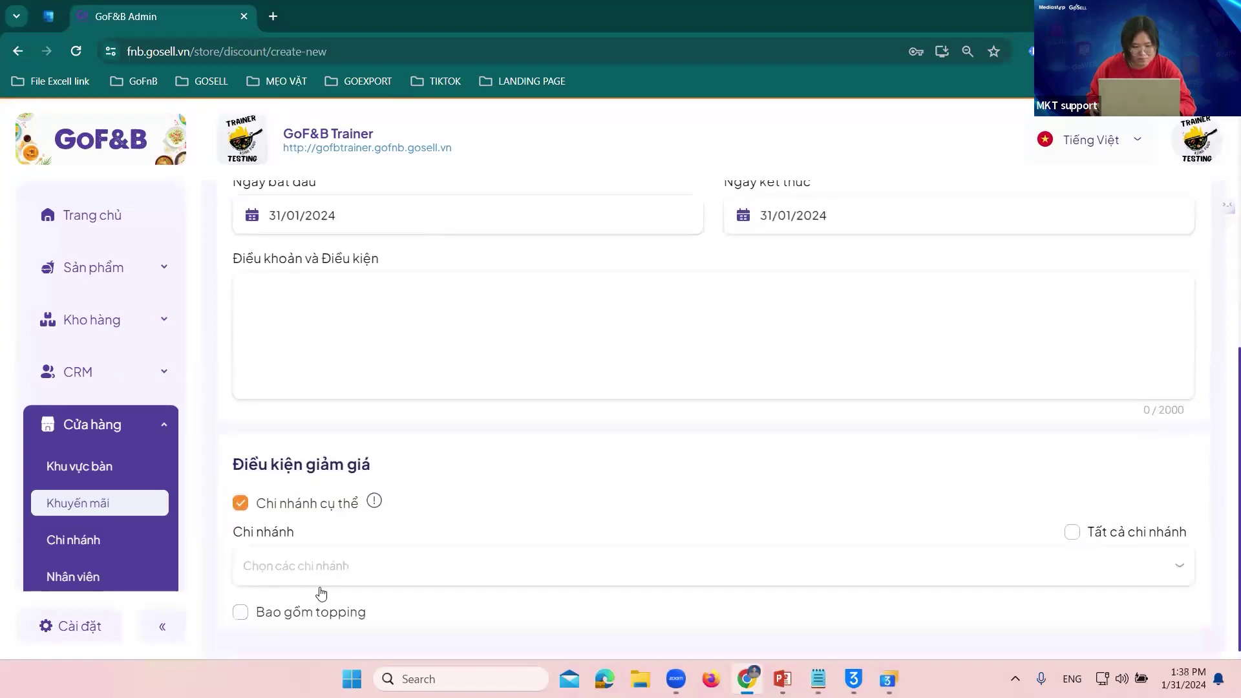
pyautogui.scroll(6, 701, 510)
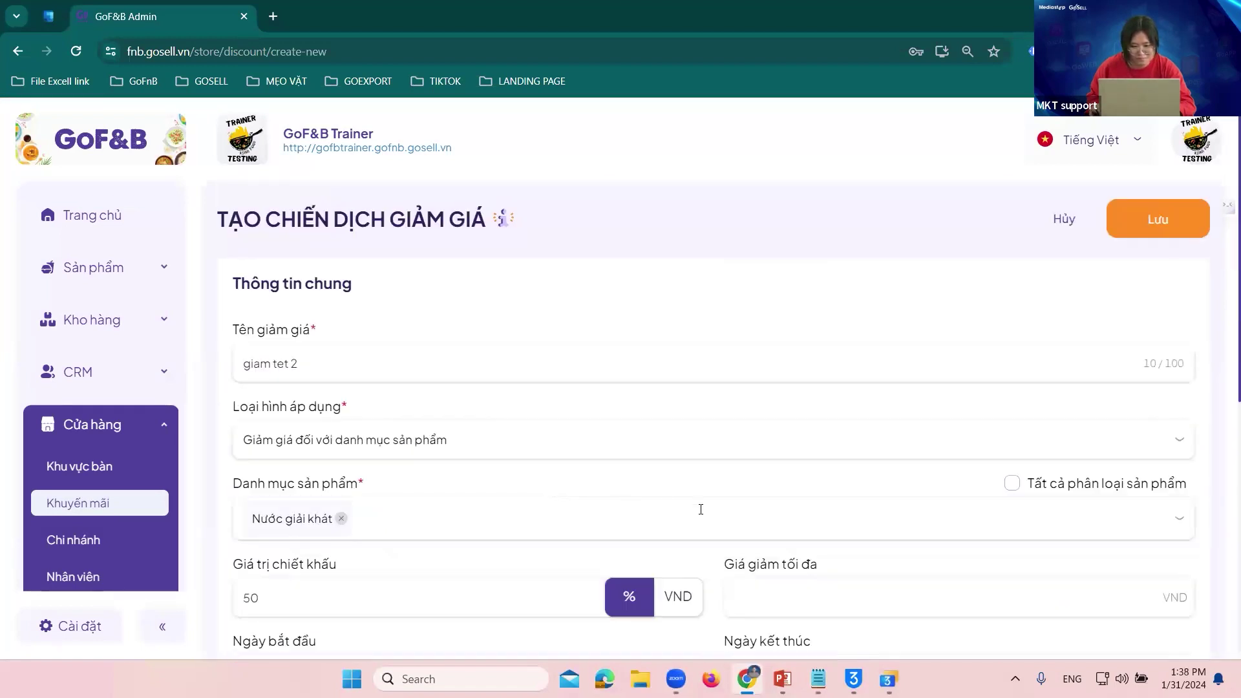
pyautogui.click(789, 596)
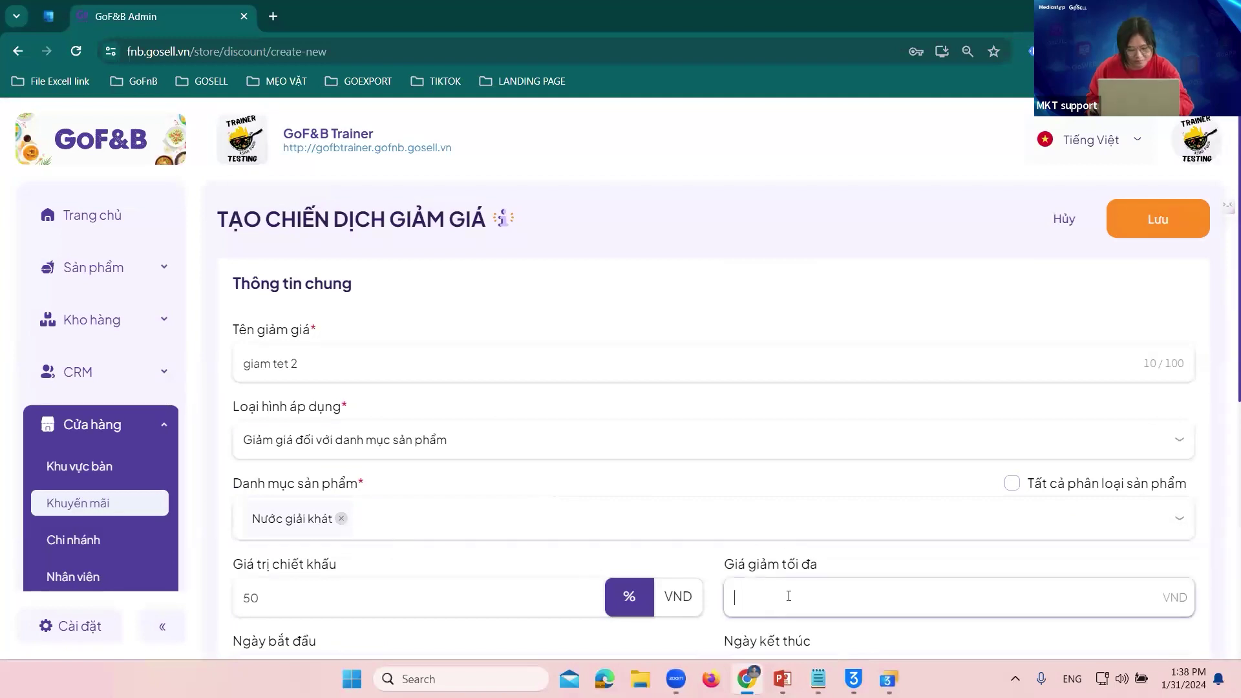
pyautogui.click(1128, 230)
pyautogui.scroll(6, 1099, 412)
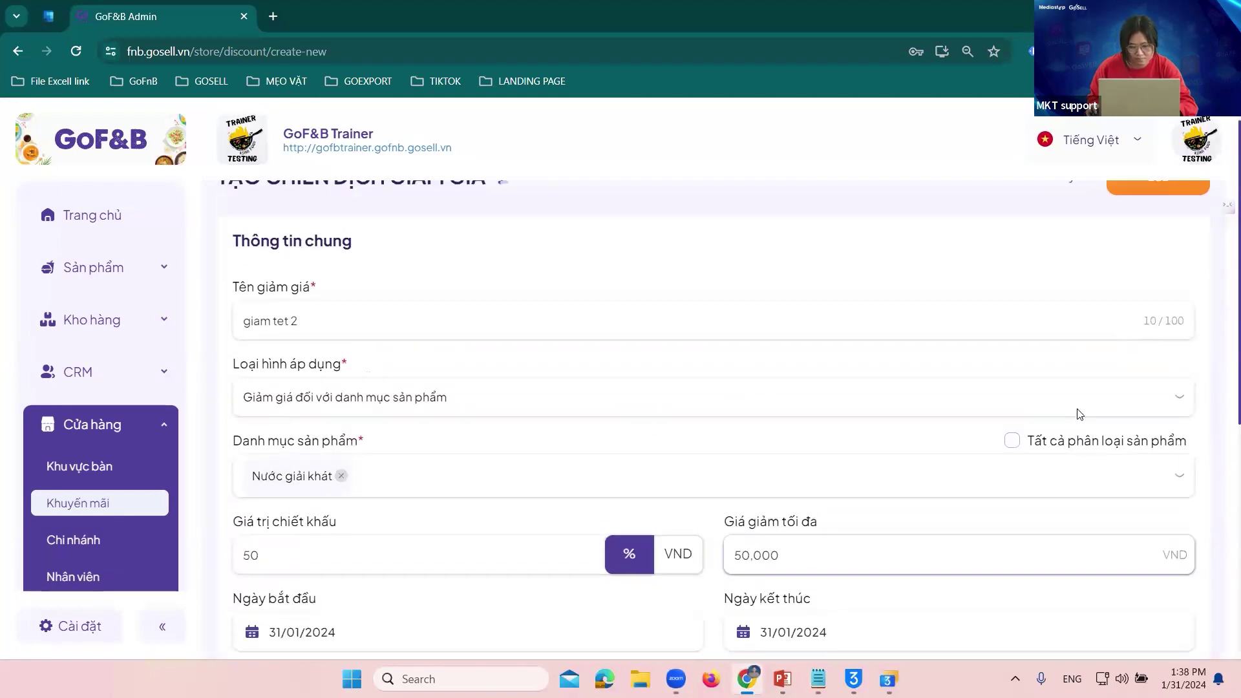
# - Apply the discount campaign to all branches and save it
pyautogui.scroll(-6, 895, 474)
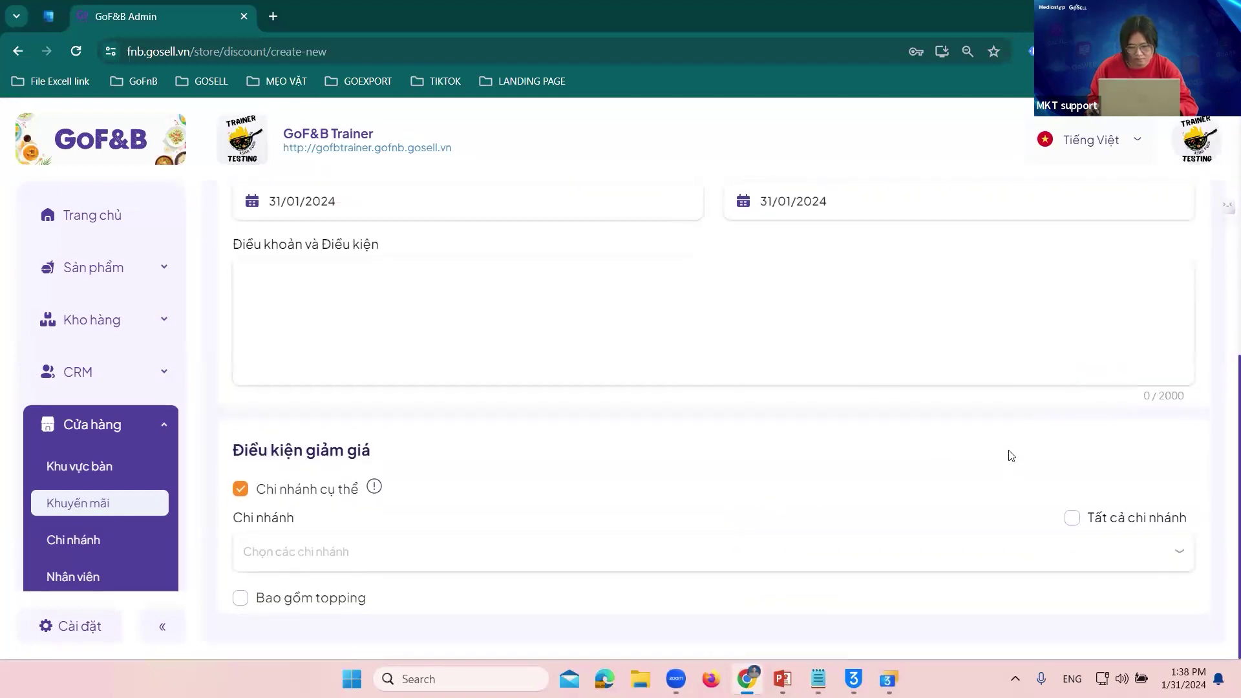
pyautogui.click(1072, 521)
pyautogui.scroll(6, 1102, 465)
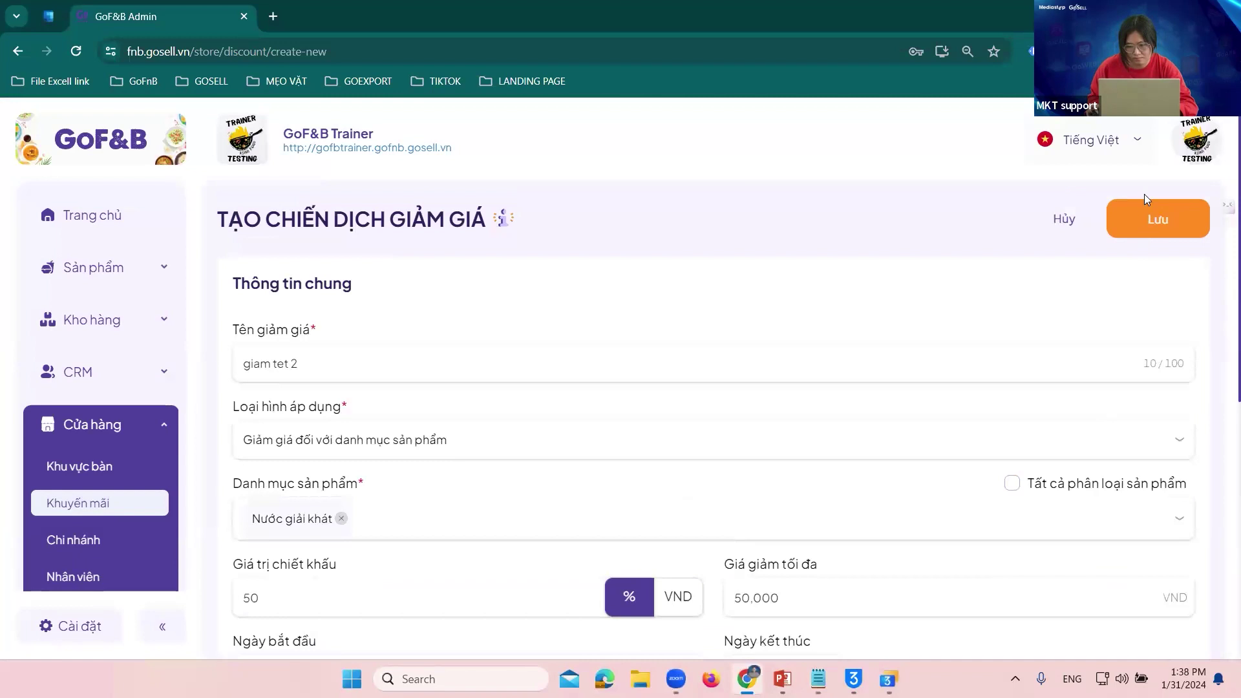
pyautogui.click(1139, 220)
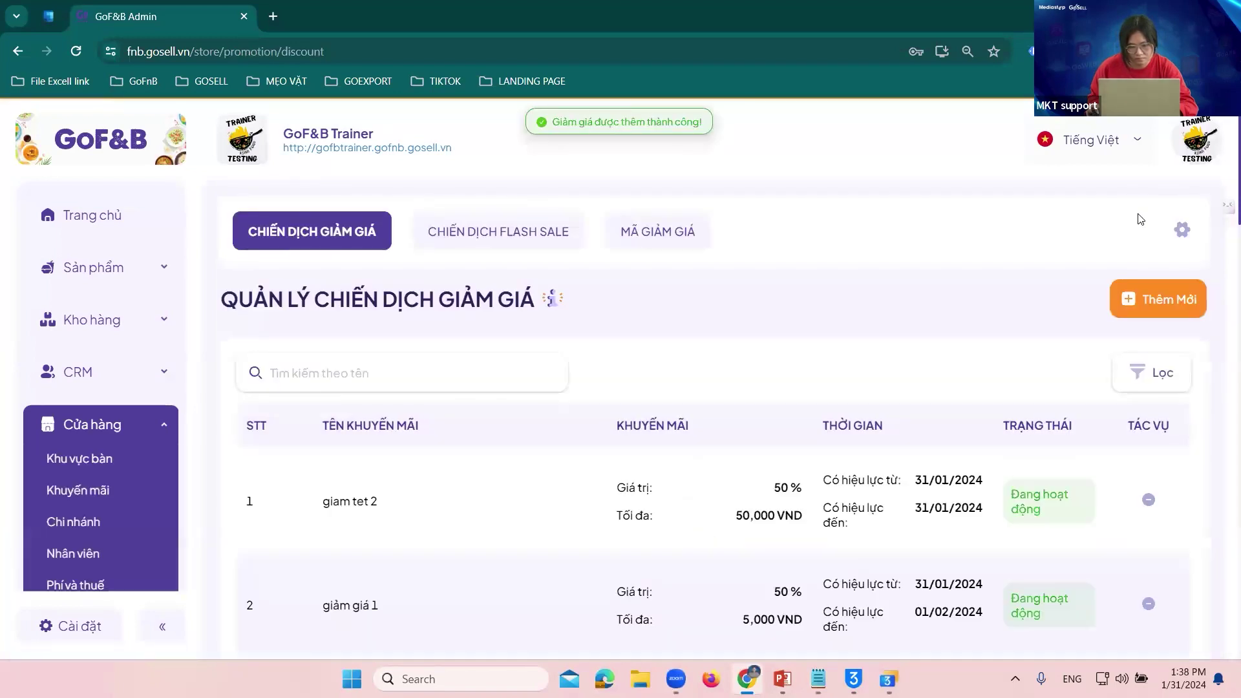
# - Start a new flash sale campaign and name it "giam gia 2"
pyautogui.click(498, 240)
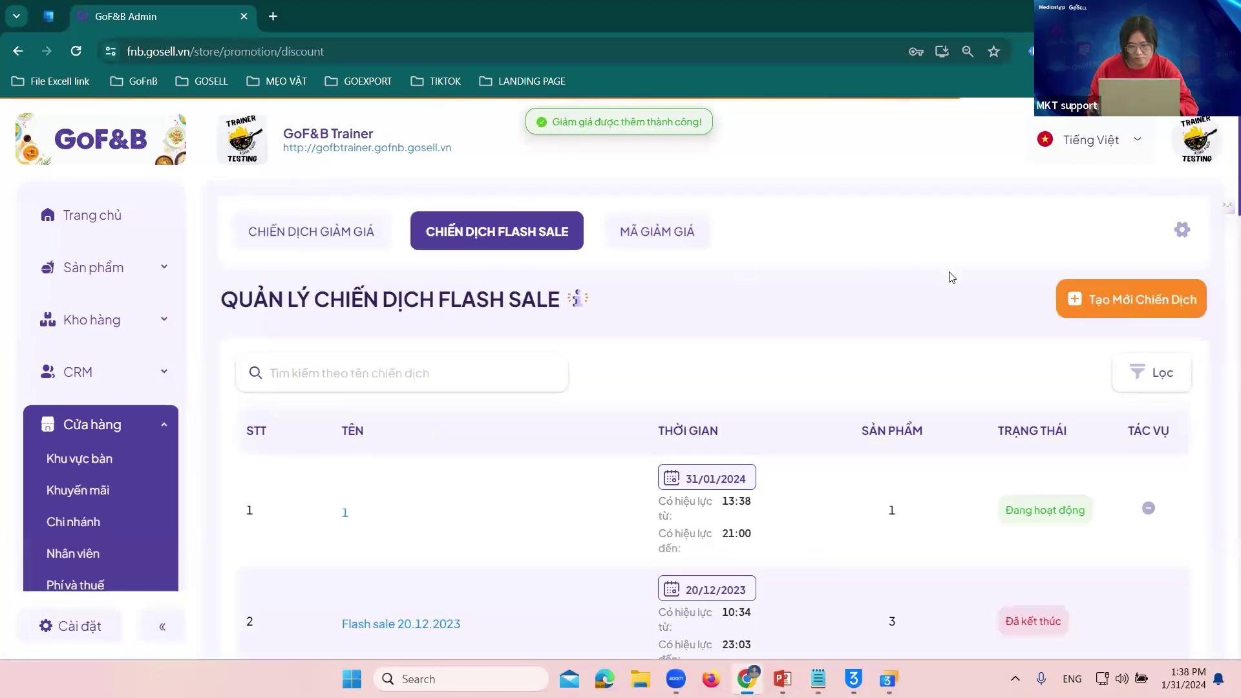
pyautogui.click(1069, 299)
pyautogui.click(495, 359)
pyautogui.write('giam  gia 2')
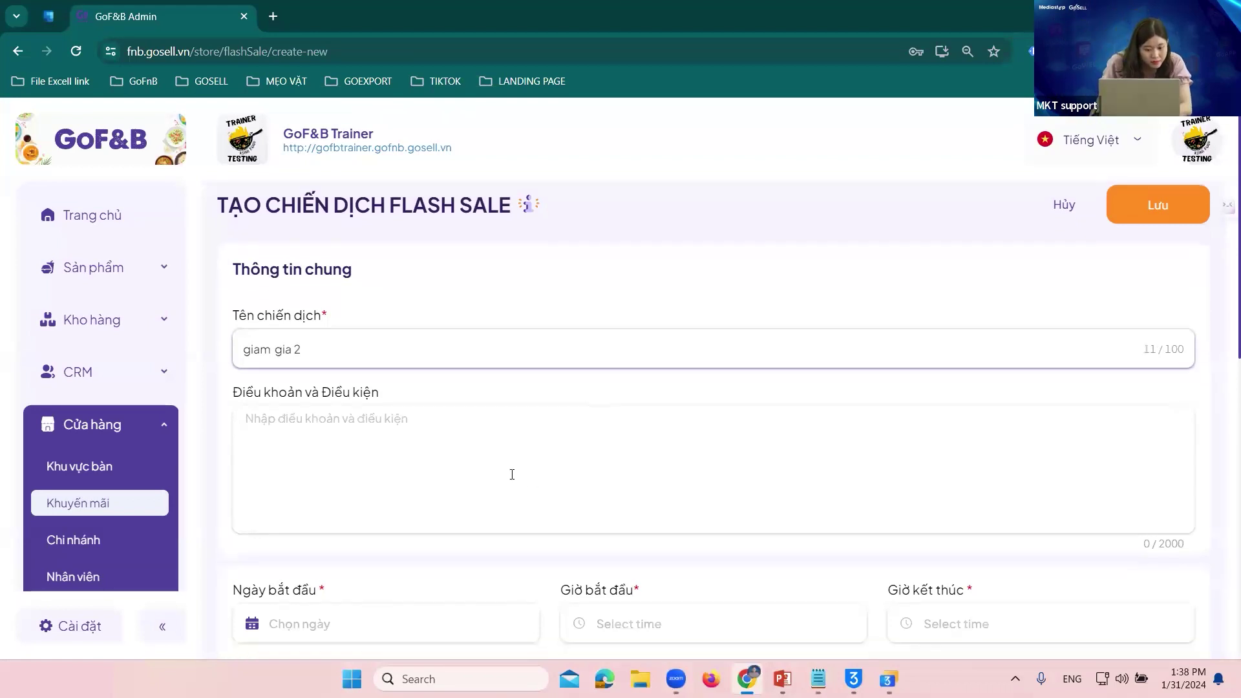
# - Set the flash sale's start date to 31/01/2024
pyautogui.scroll(-5, 509, 474)
pyautogui.click(416, 327)
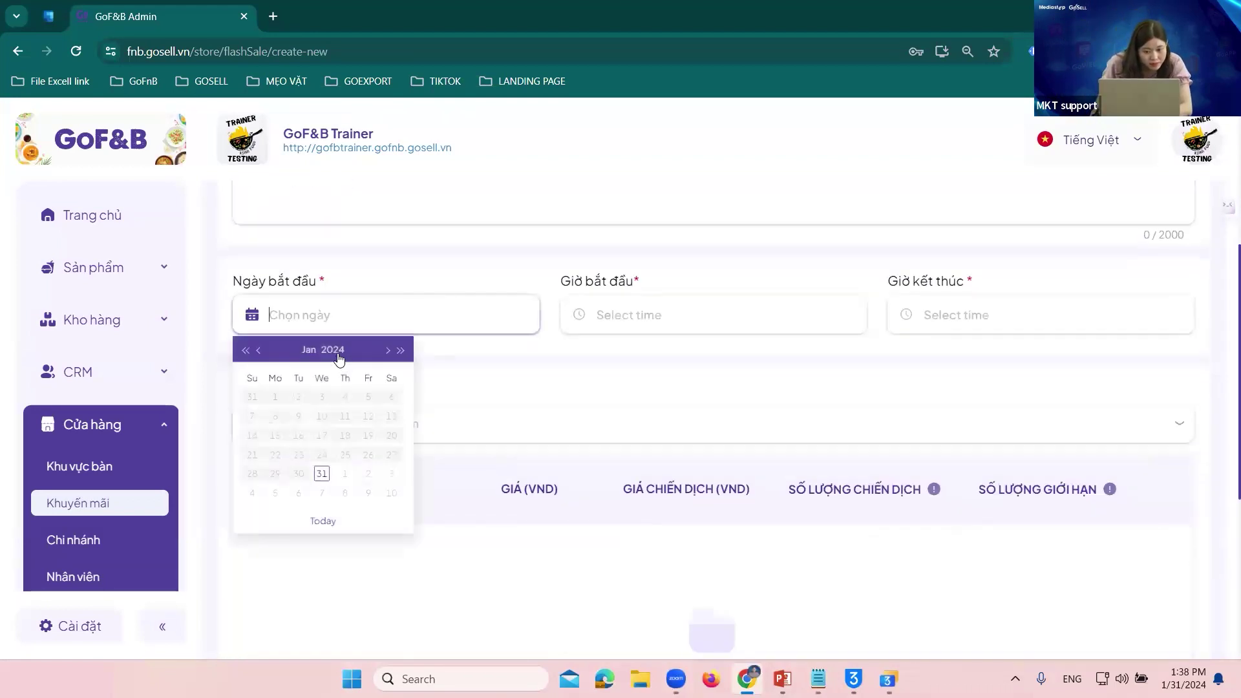
pyautogui.click(321, 475)
# - Set the flash sale's start time to 13:40
pyautogui.click(608, 320)
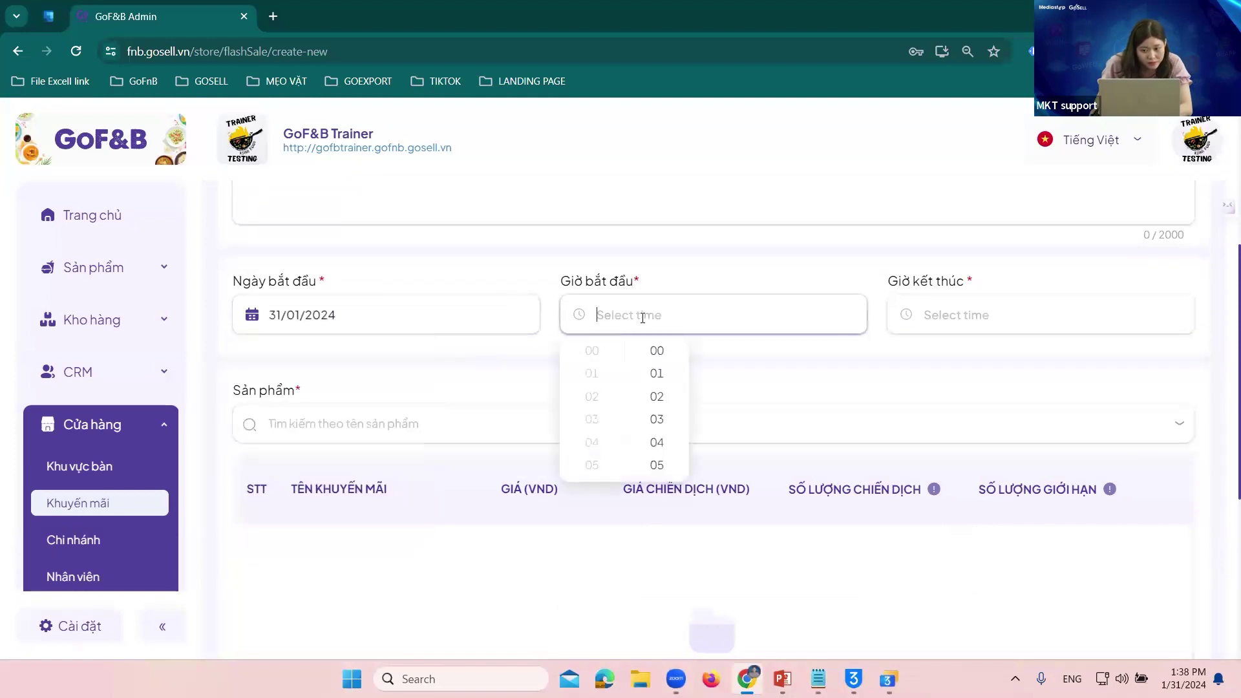
pyautogui.scroll(-6, 666, 408)
pyautogui.scroll(3, 666, 407)
pyautogui.scroll(2, 654, 388)
pyautogui.scroll(-2, 669, 440)
pyautogui.click(664, 409)
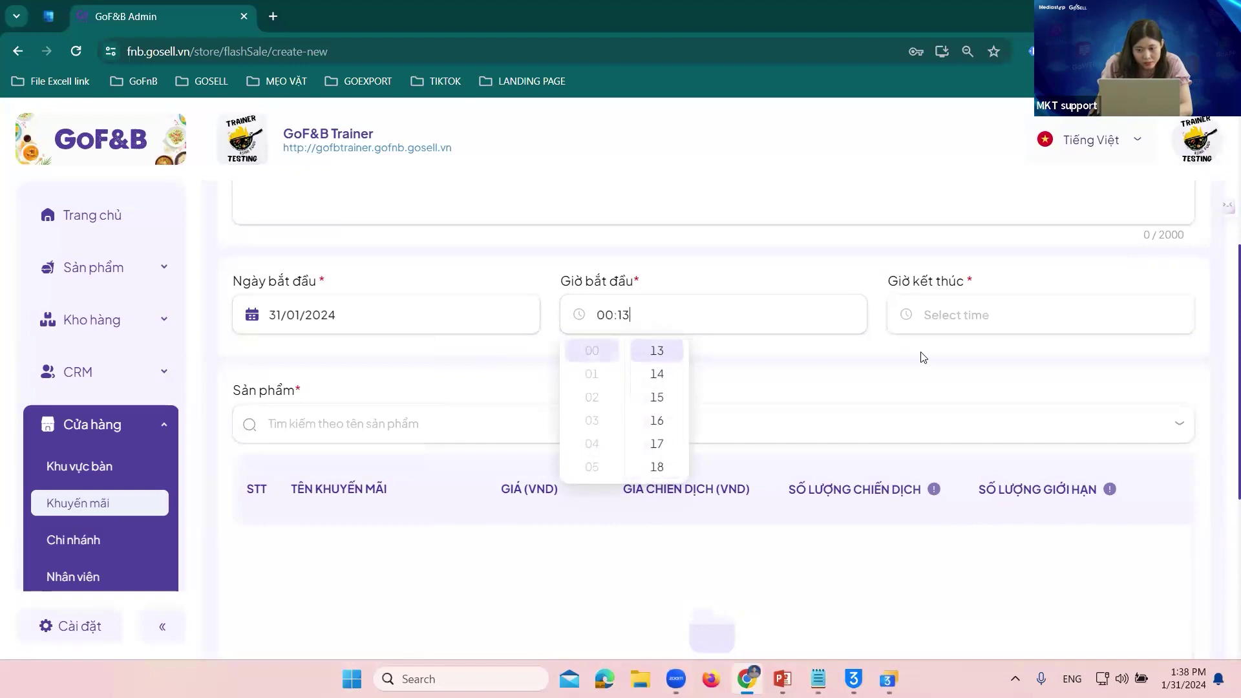
pyautogui.scroll(-3, 591, 390)
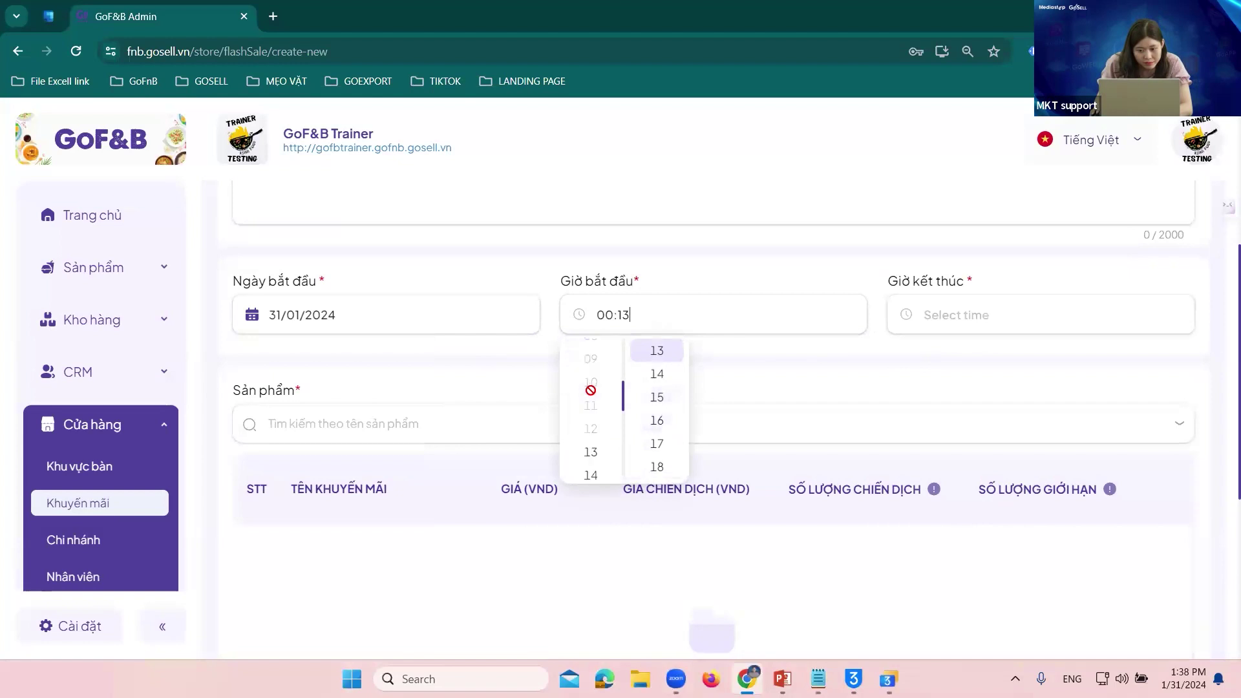
pyautogui.scroll(2, 602, 394)
pyautogui.click(608, 420)
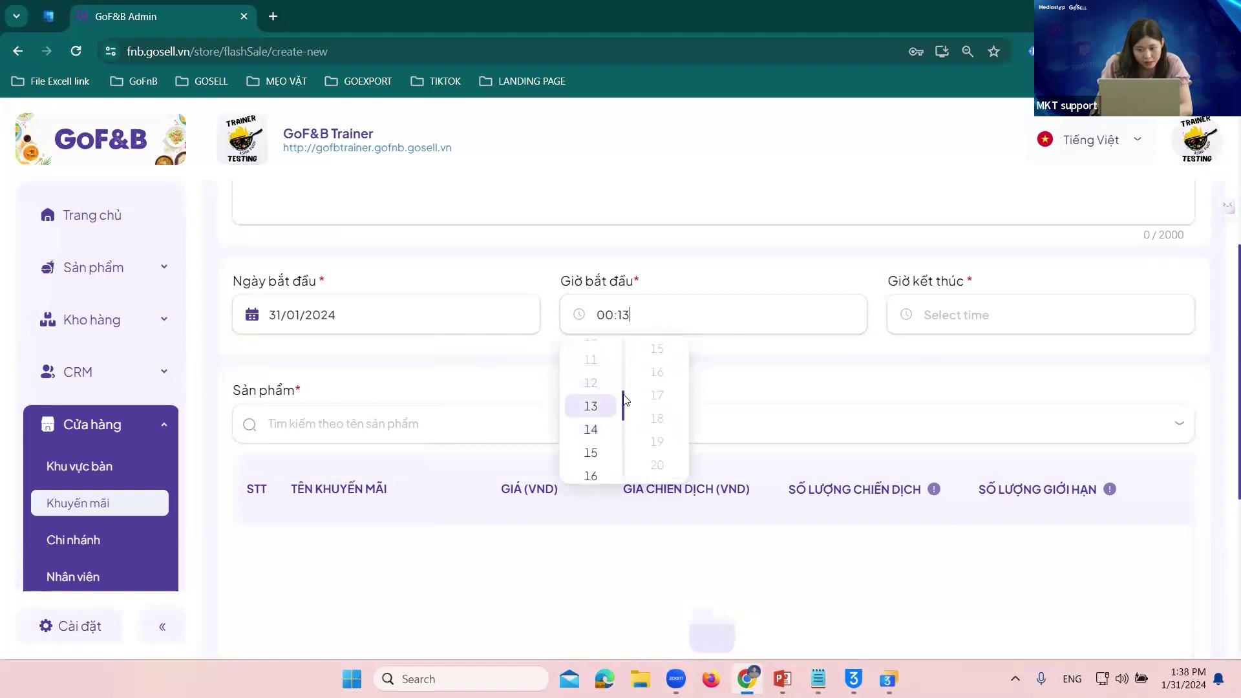
pyautogui.click(655, 398)
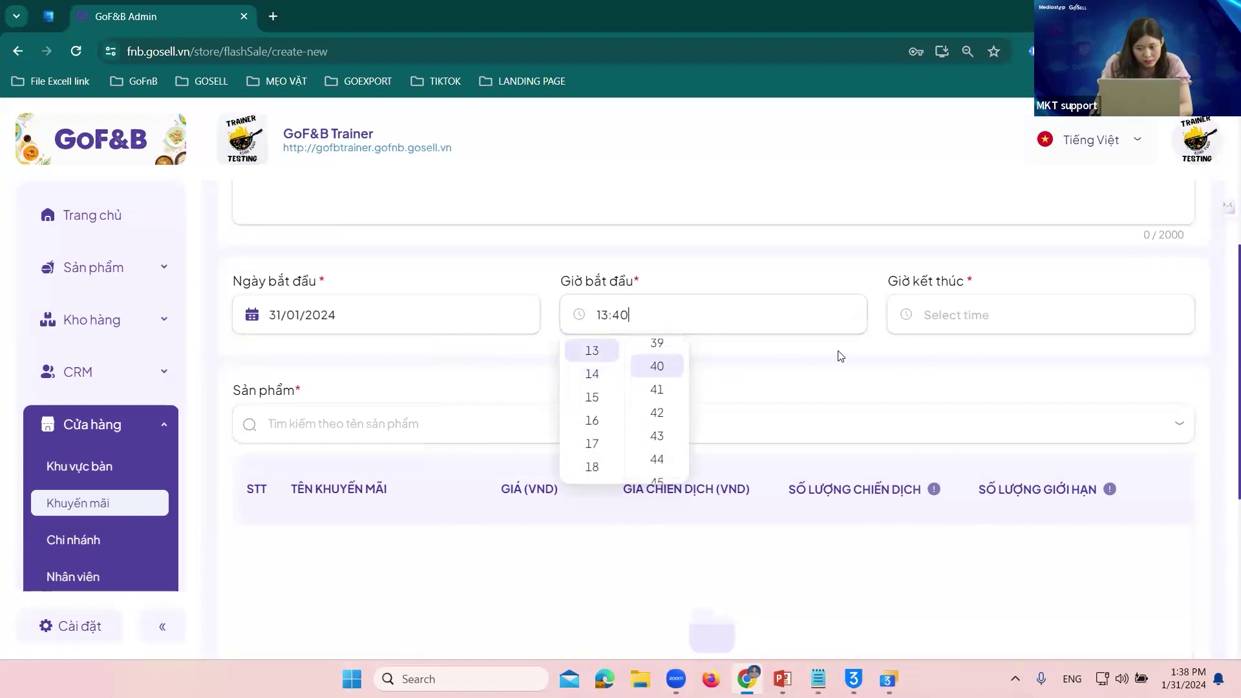
# - Set the flash sale's end time to 18:59
pyautogui.click(936, 314)
pyautogui.scroll(-5, 915, 388)
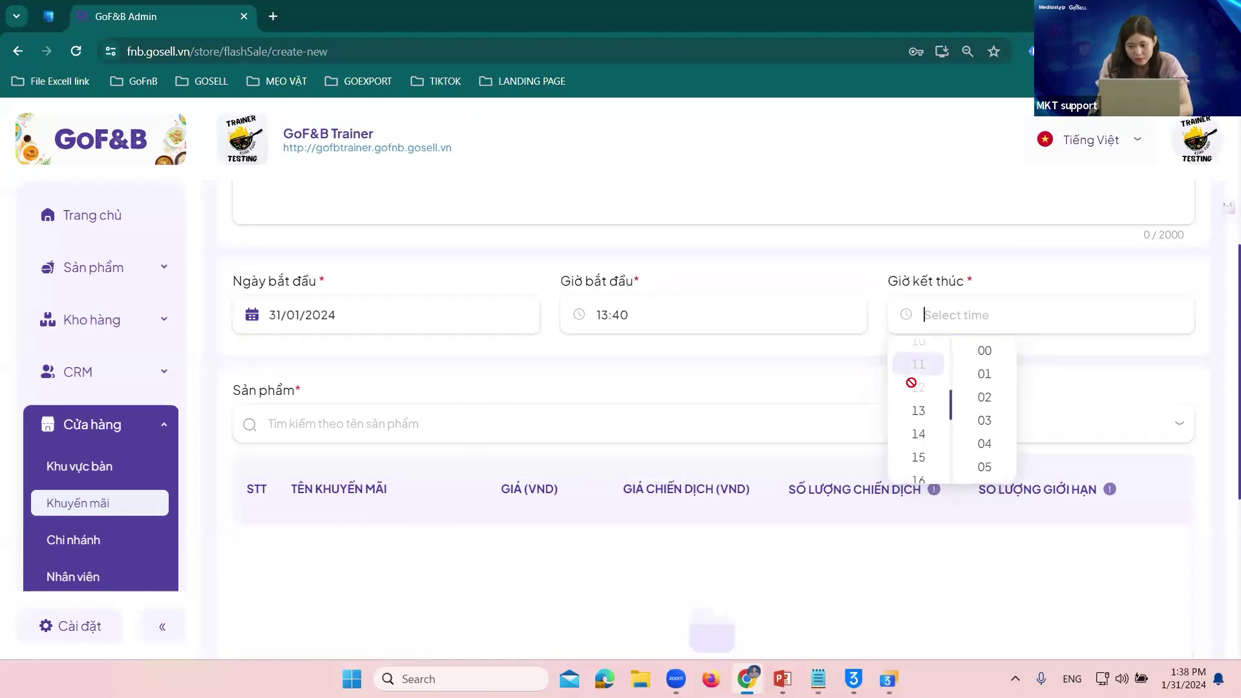
pyautogui.scroll(2, 915, 380)
pyautogui.click(924, 414)
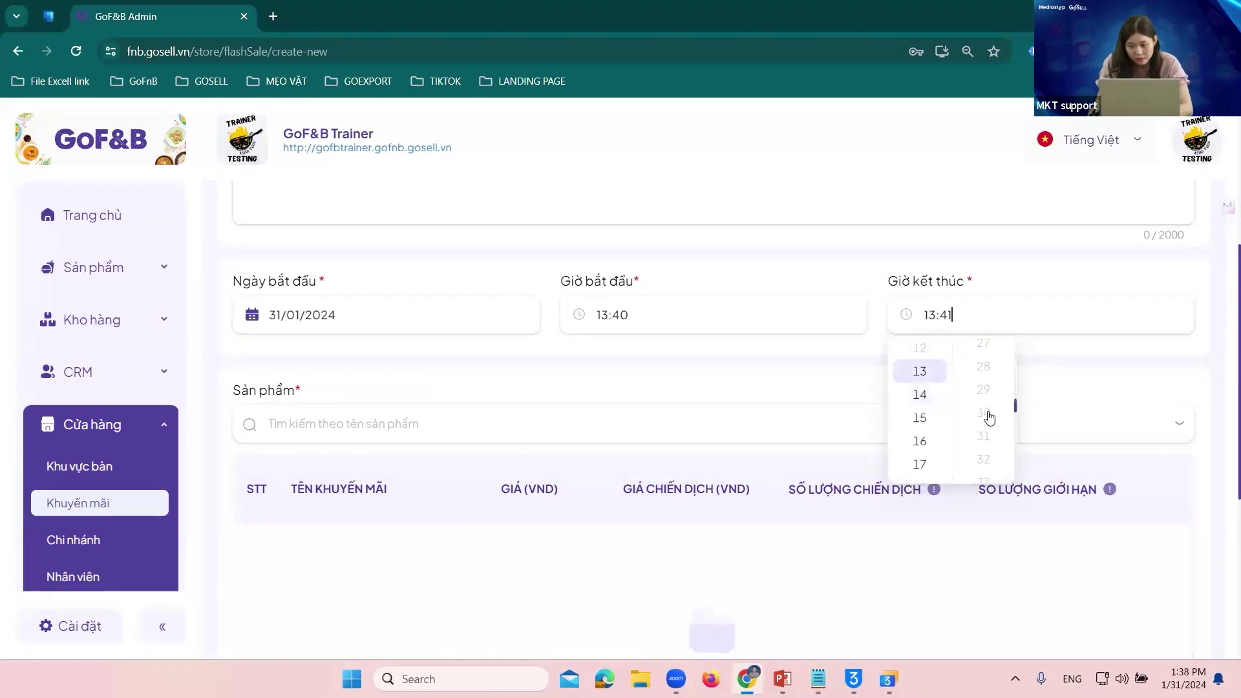
pyautogui.click(984, 400)
pyautogui.scroll(-3, 980, 405)
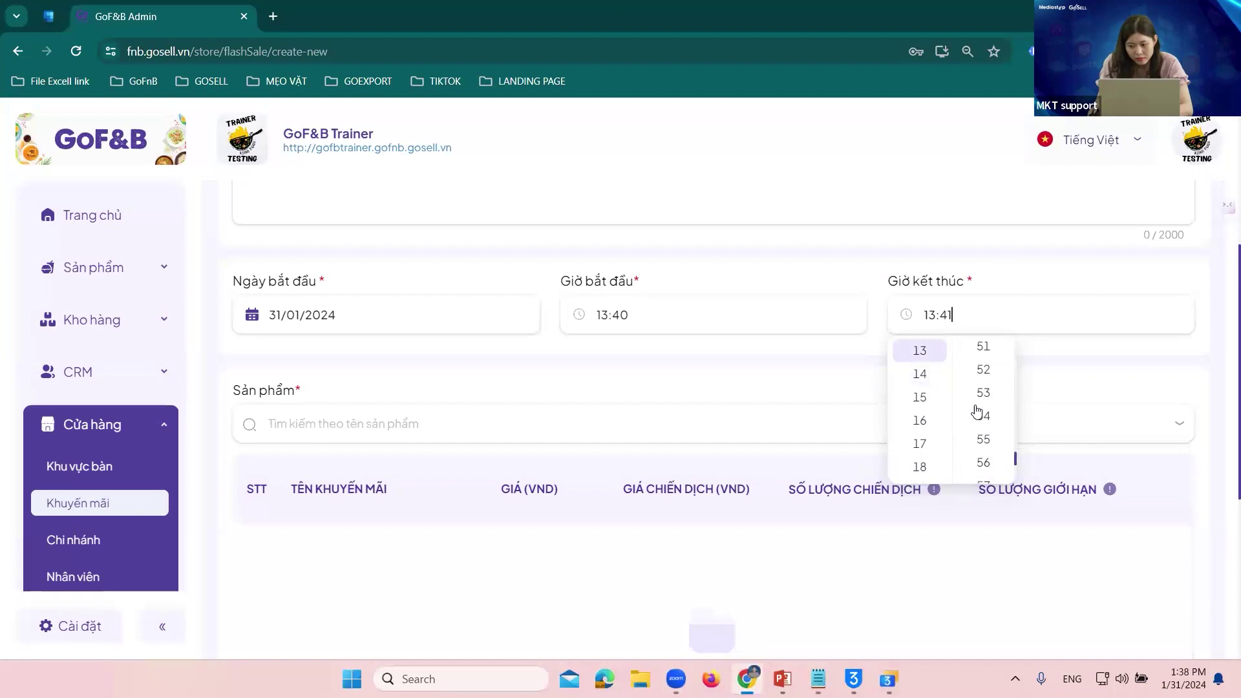
pyautogui.click(976, 371)
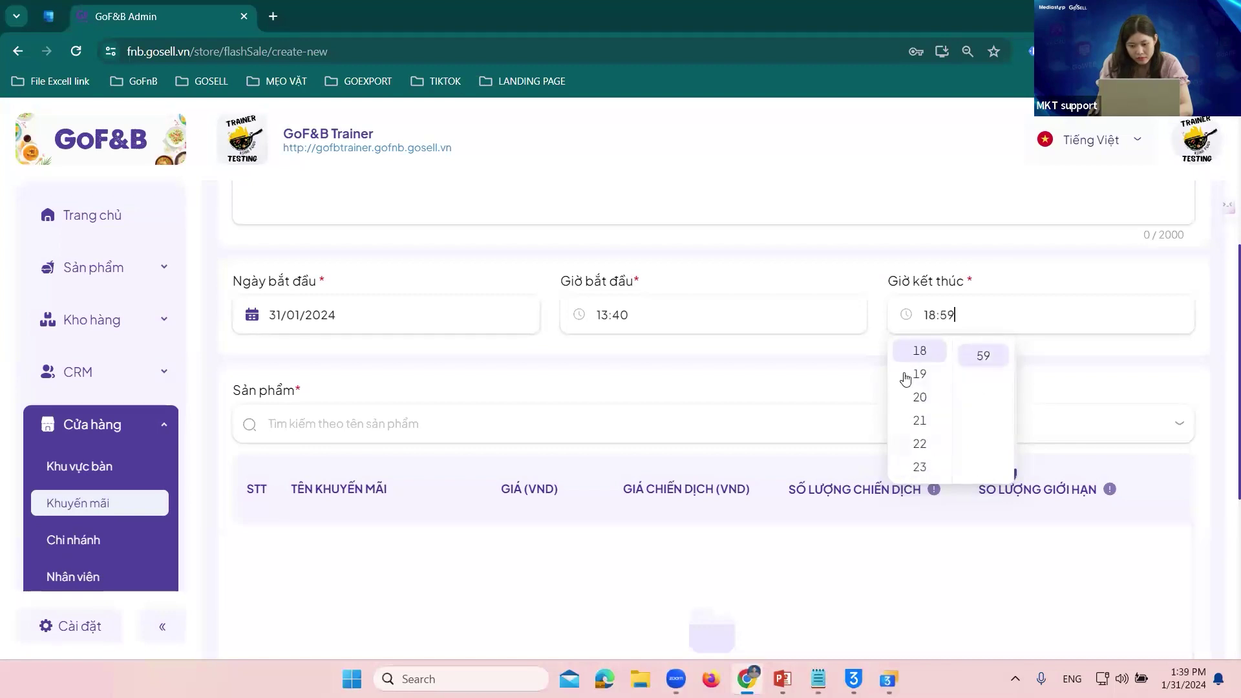
# - Add the product Bò Kho to the flash sale
pyautogui.scroll(-4, 646, 407)
pyautogui.scroll(3, 540, 360)
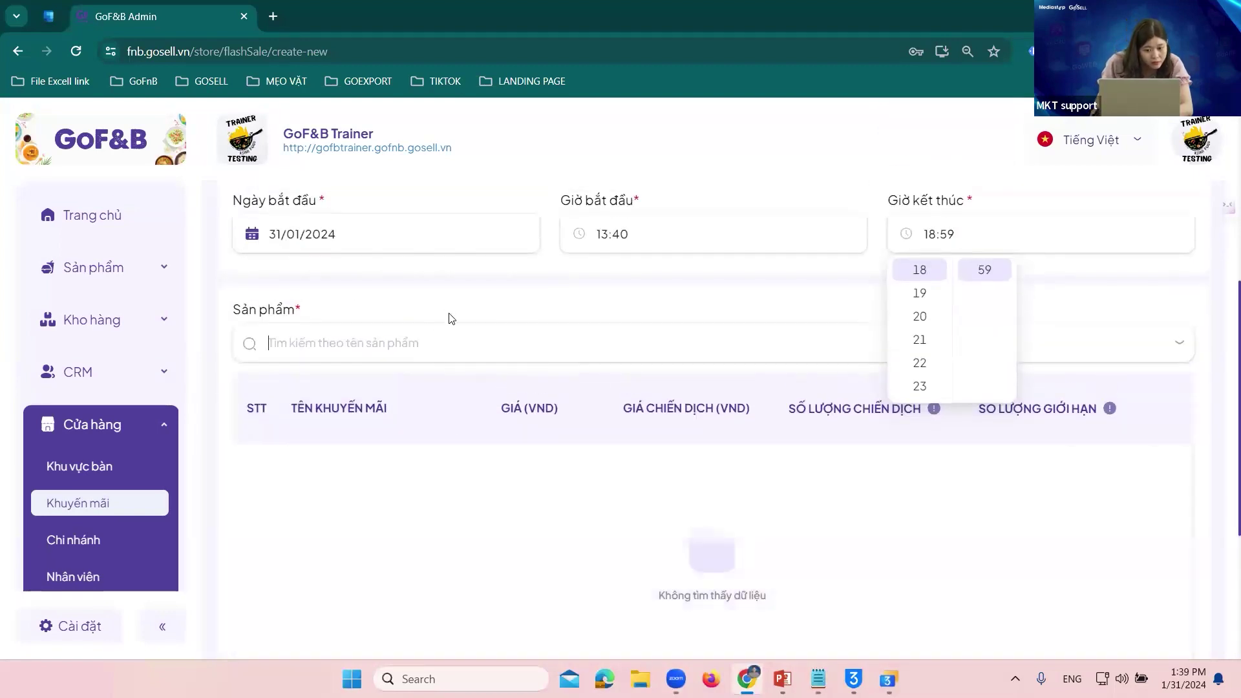
pyautogui.click(459, 343)
pyautogui.scroll(5, 504, 449)
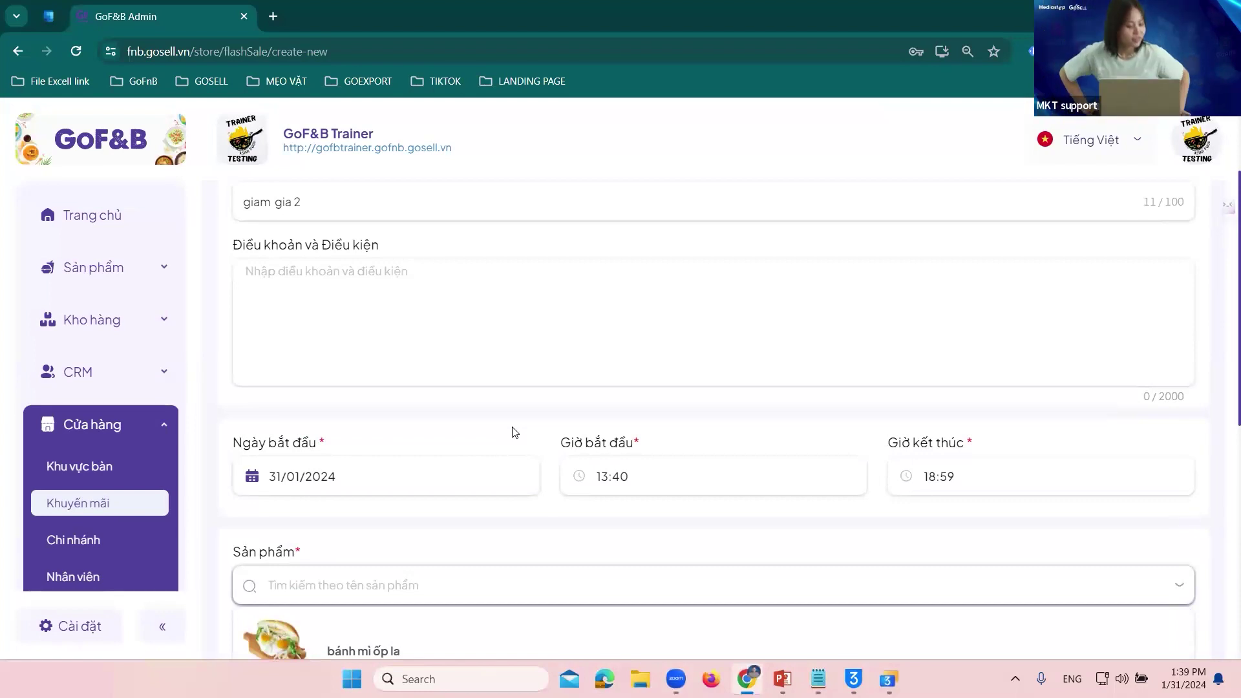
pyautogui.scroll(-5, 453, 478)
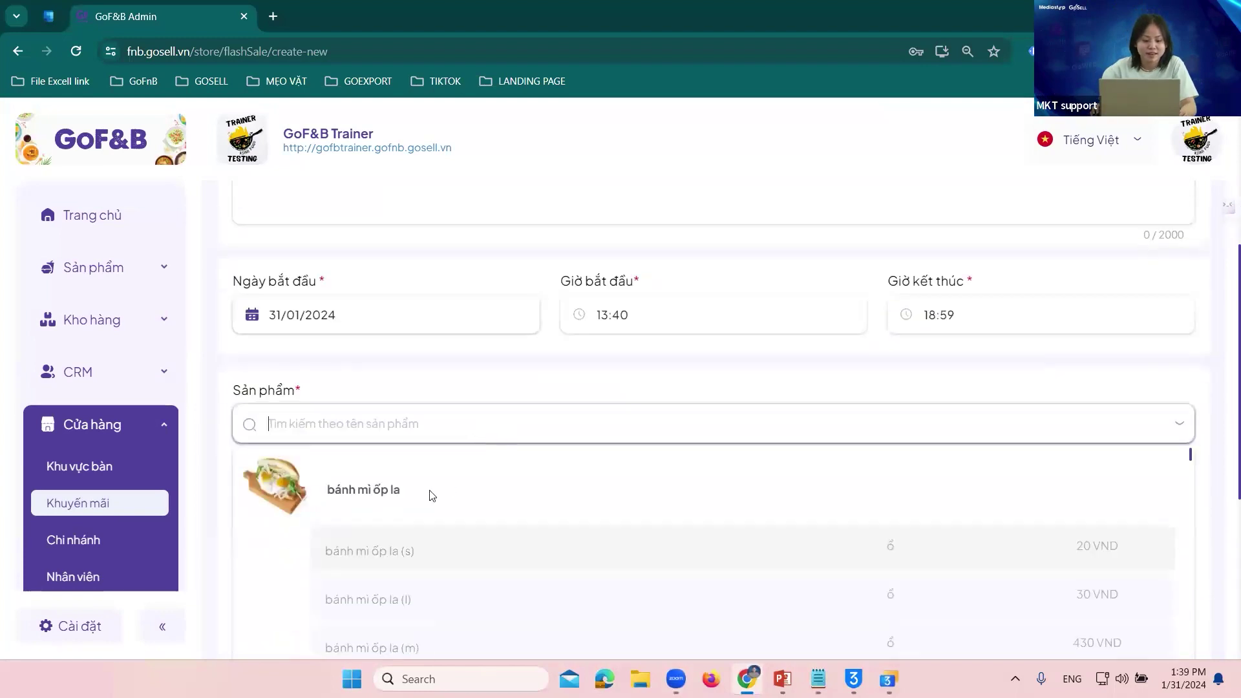
pyautogui.click(300, 633)
# - Enable the flash sale's specific-branch condition and apply it to all branches
pyautogui.scroll(-3, 466, 414)
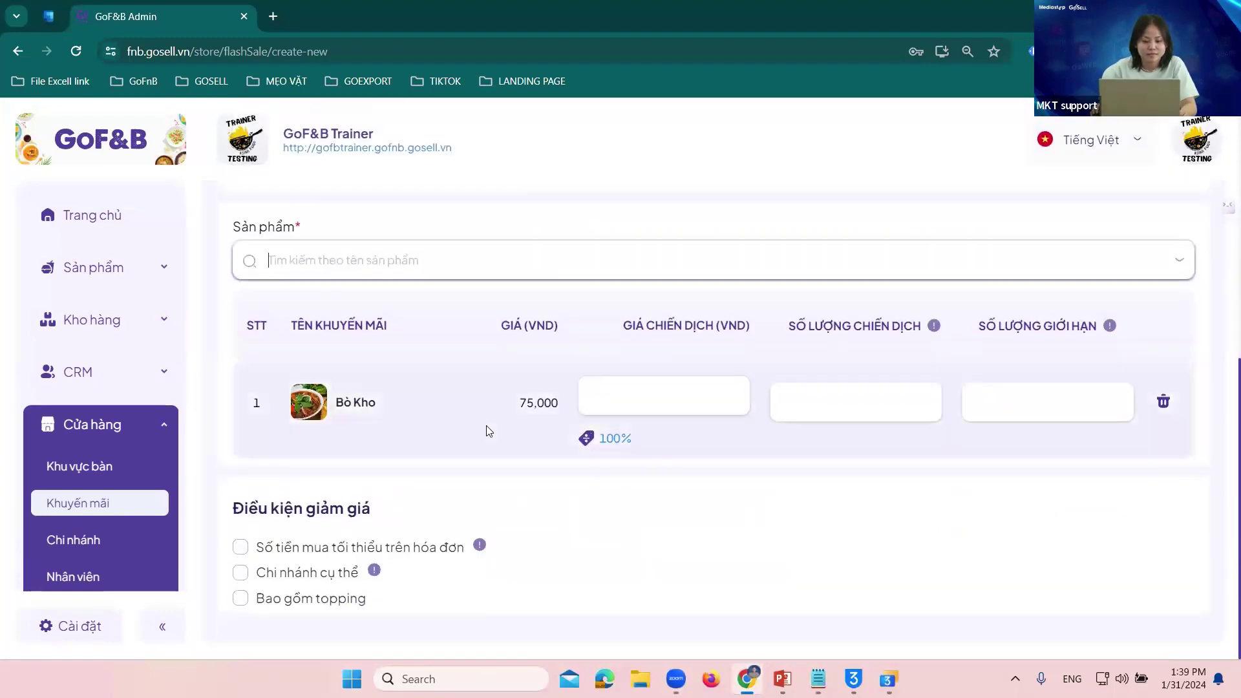
pyautogui.click(248, 575)
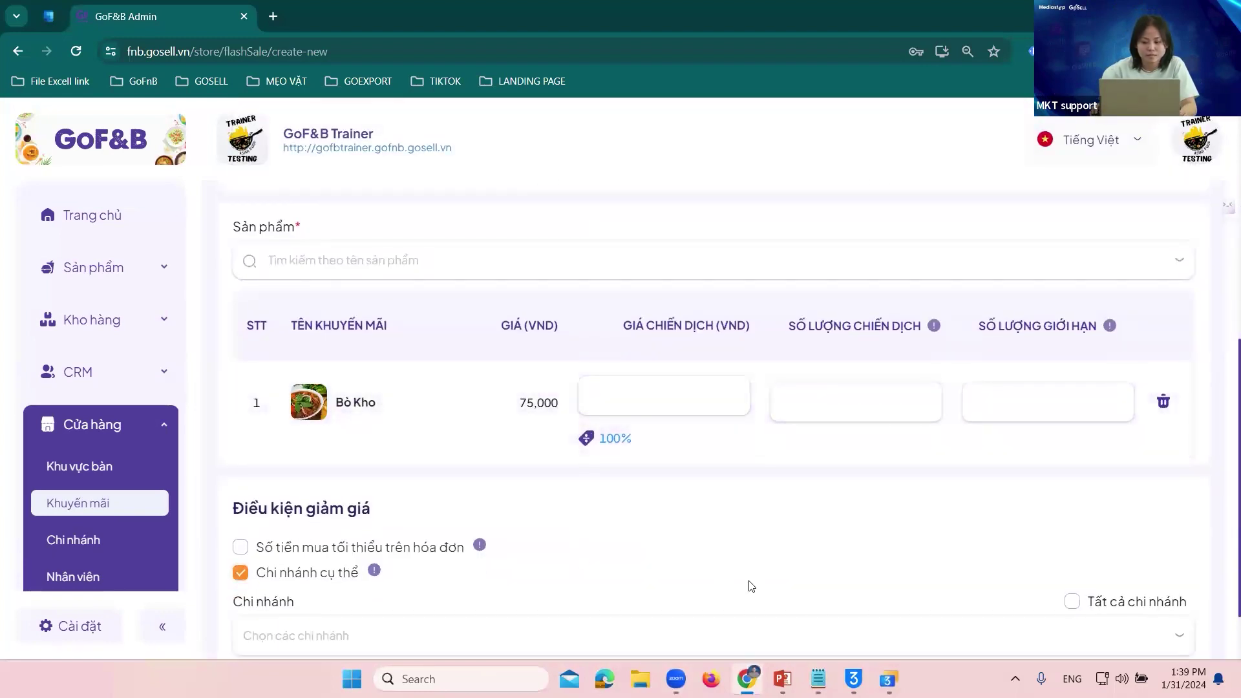
pyautogui.click(1070, 603)
# - Set Bò Kho's campaign price to 30,000 VND
pyautogui.scroll(-2, 1118, 445)
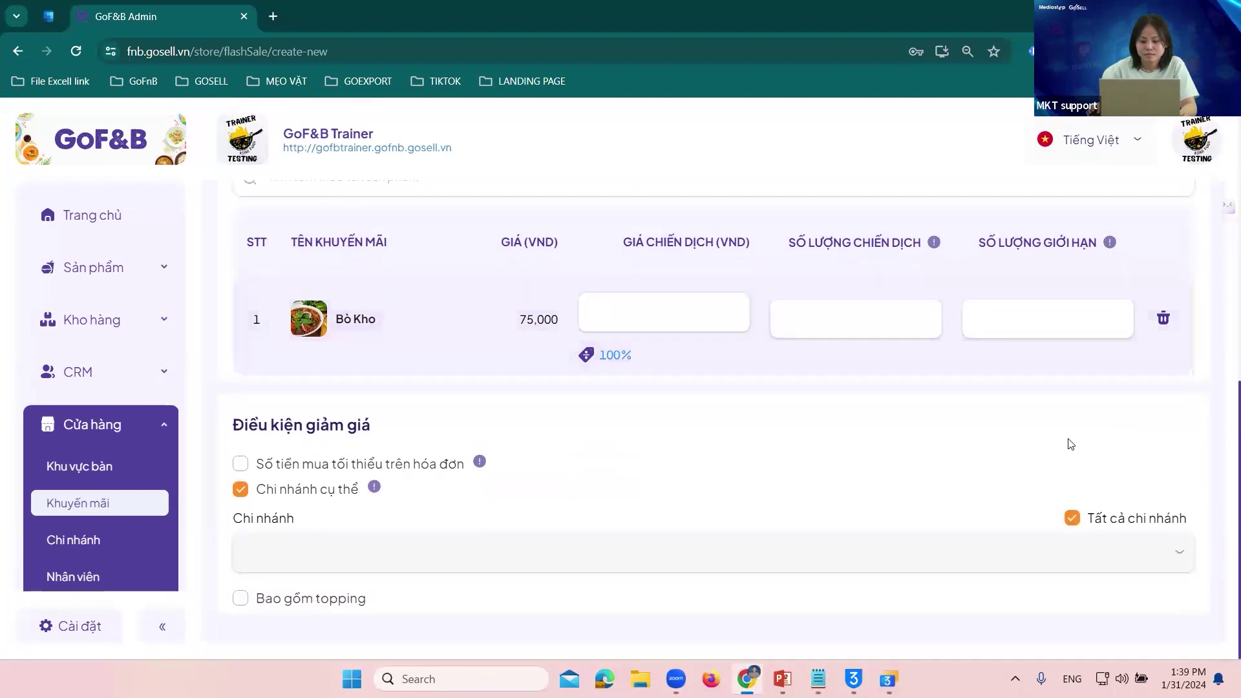
pyautogui.click(691, 316)
pyautogui.write('30,000')
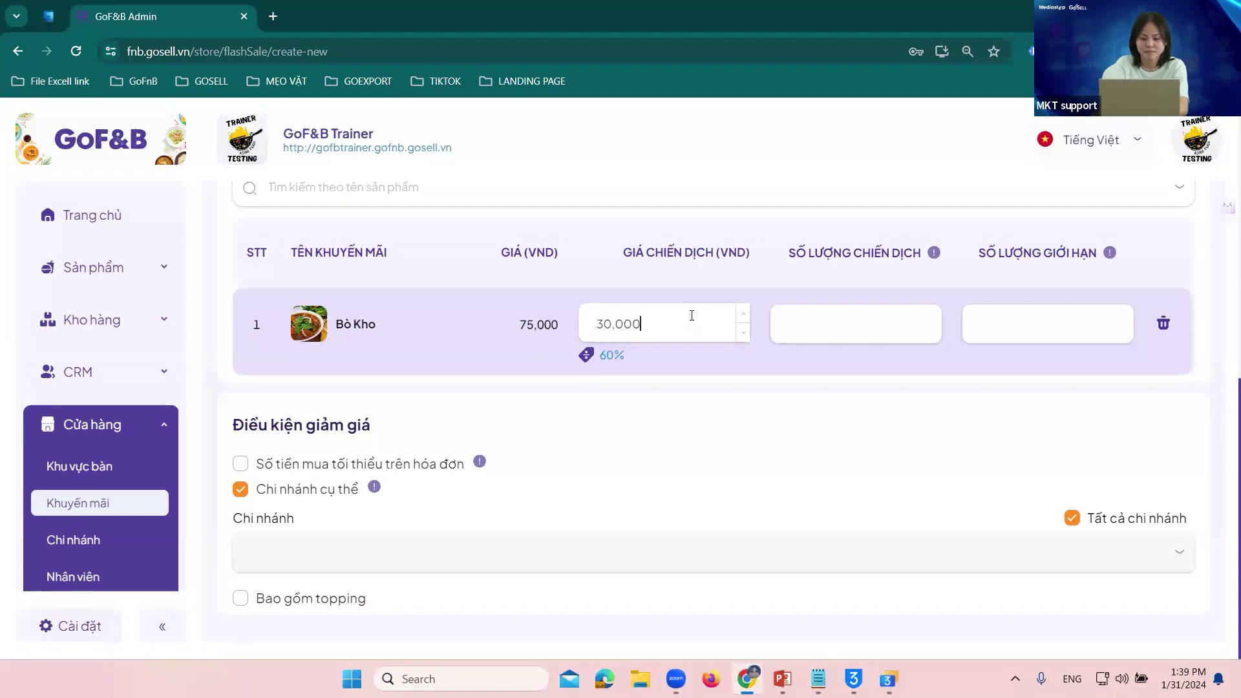
# - Set Bò Kho's campaign quantity to 200 and its limit quantity to 2, and try to save the flash sale
pyautogui.click(845, 333)
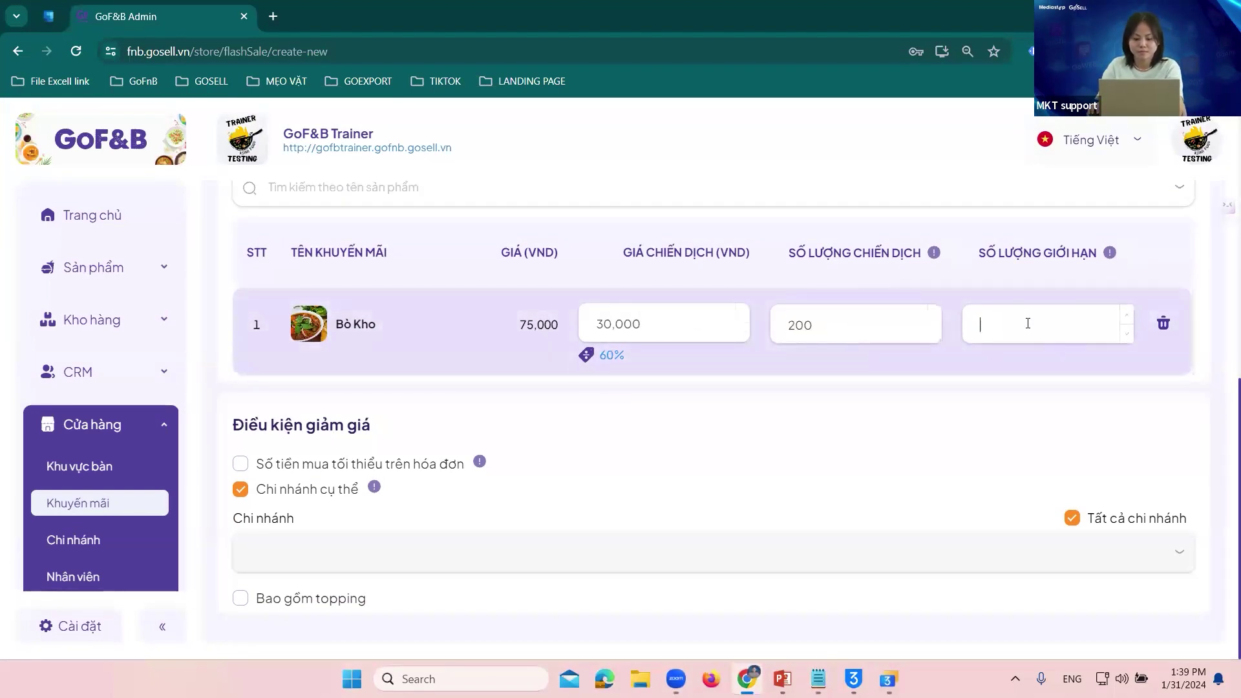
pyautogui.write('2')
pyautogui.scroll(10, 1086, 427)
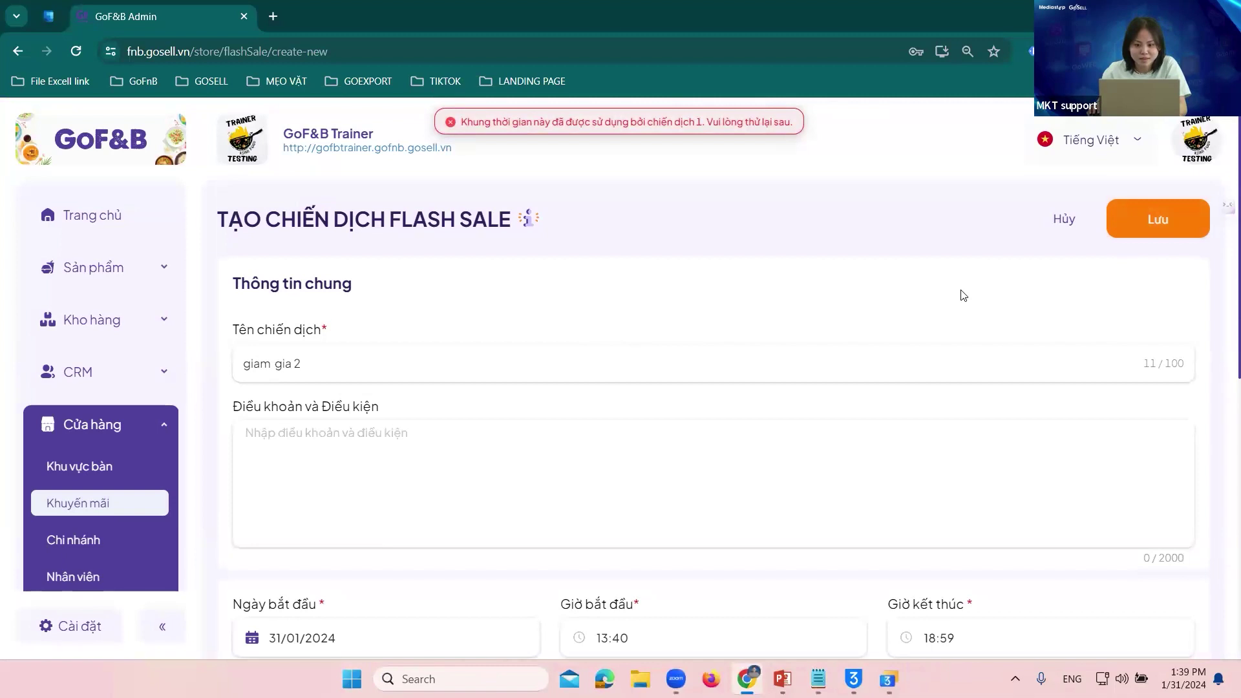
# - Set the flash sale's start time to 14:40 and end time to 23:59, and try to save it
pyautogui.scroll(-7, 959, 291)
pyautogui.scroll(4, 923, 319)
pyautogui.scroll(-1, 730, 416)
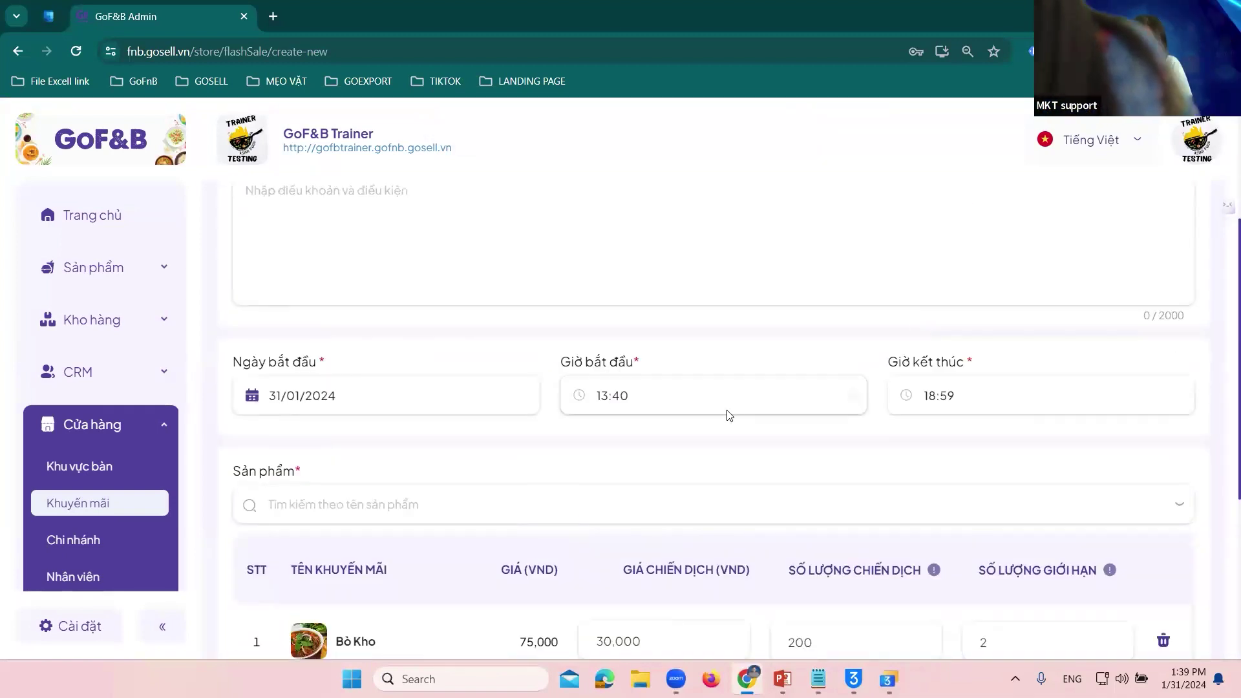
pyautogui.click(729, 414)
pyautogui.click(593, 454)
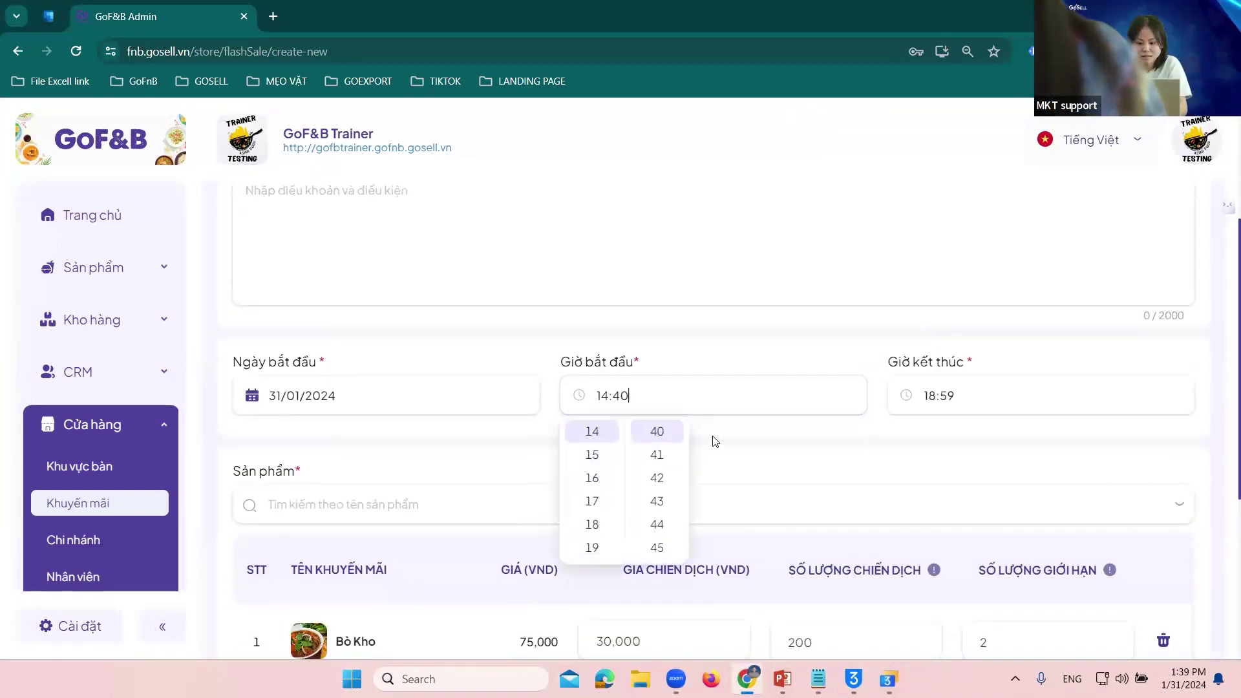
pyautogui.click(918, 398)
pyautogui.click(925, 548)
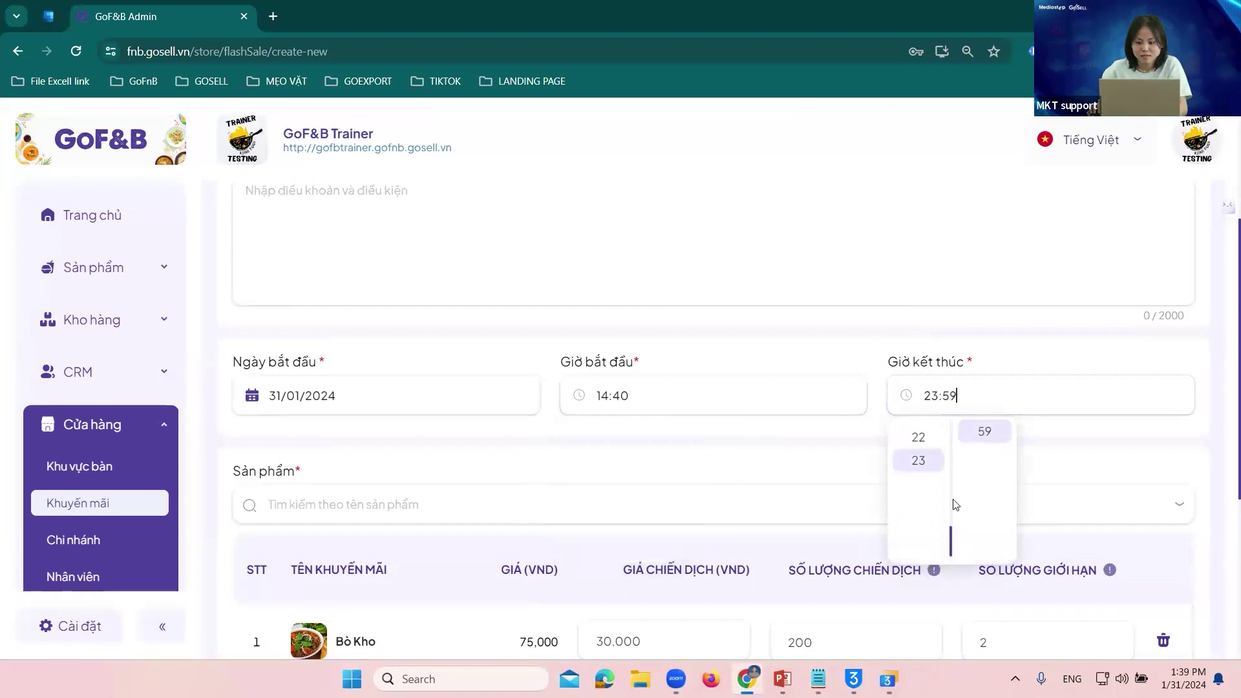
pyautogui.scroll(4, 1071, 304)
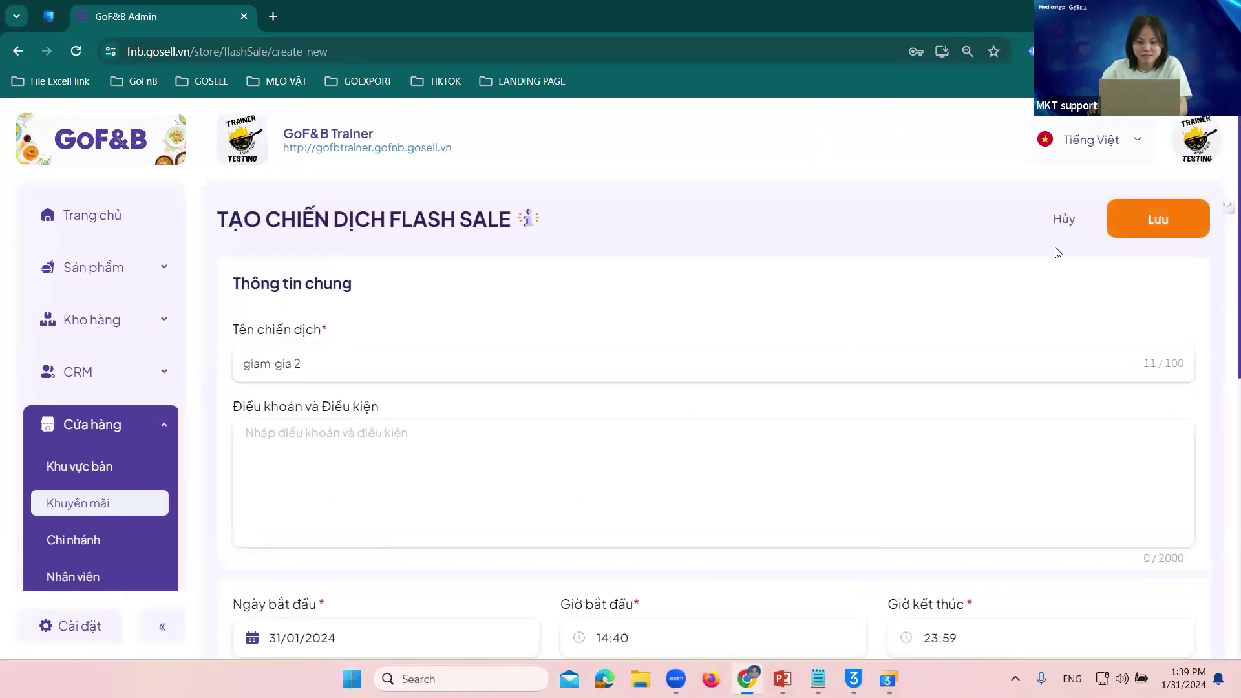
pyautogui.click(1142, 228)
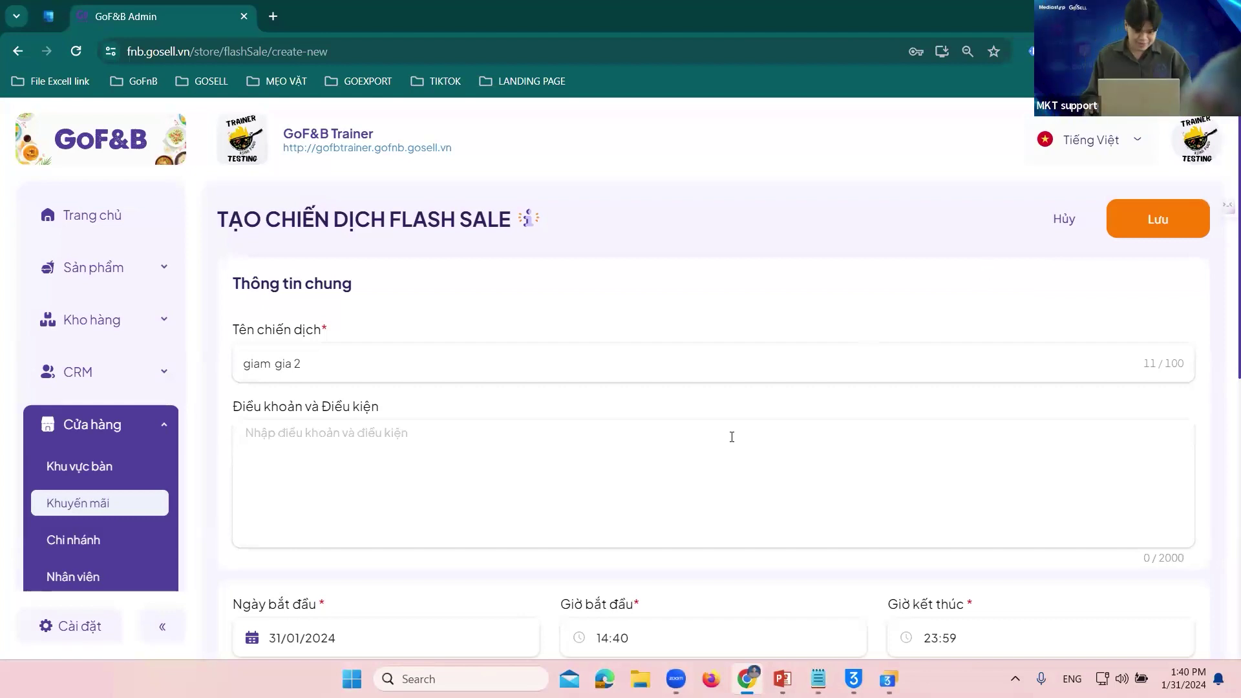
# - Set the flash sale's start date to 01/02/2024 and save the campaign
pyautogui.scroll(-3, 789, 426)
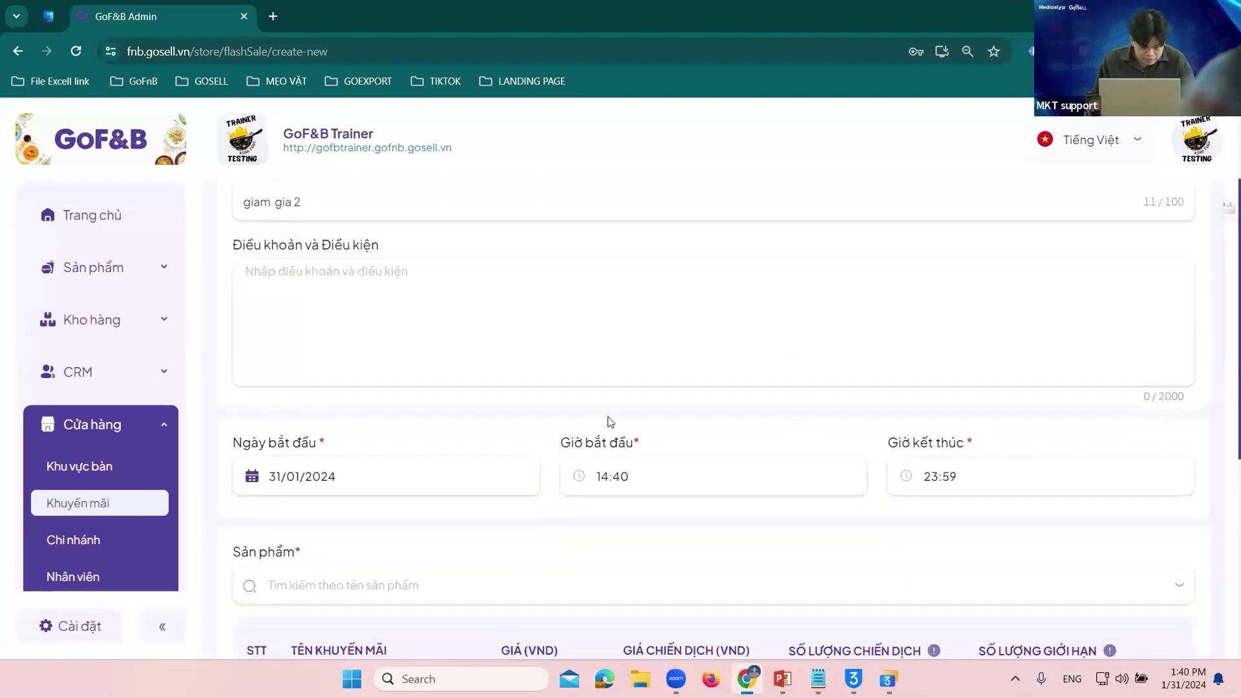
pyautogui.click(327, 478)
pyautogui.scroll(-3, 336, 479)
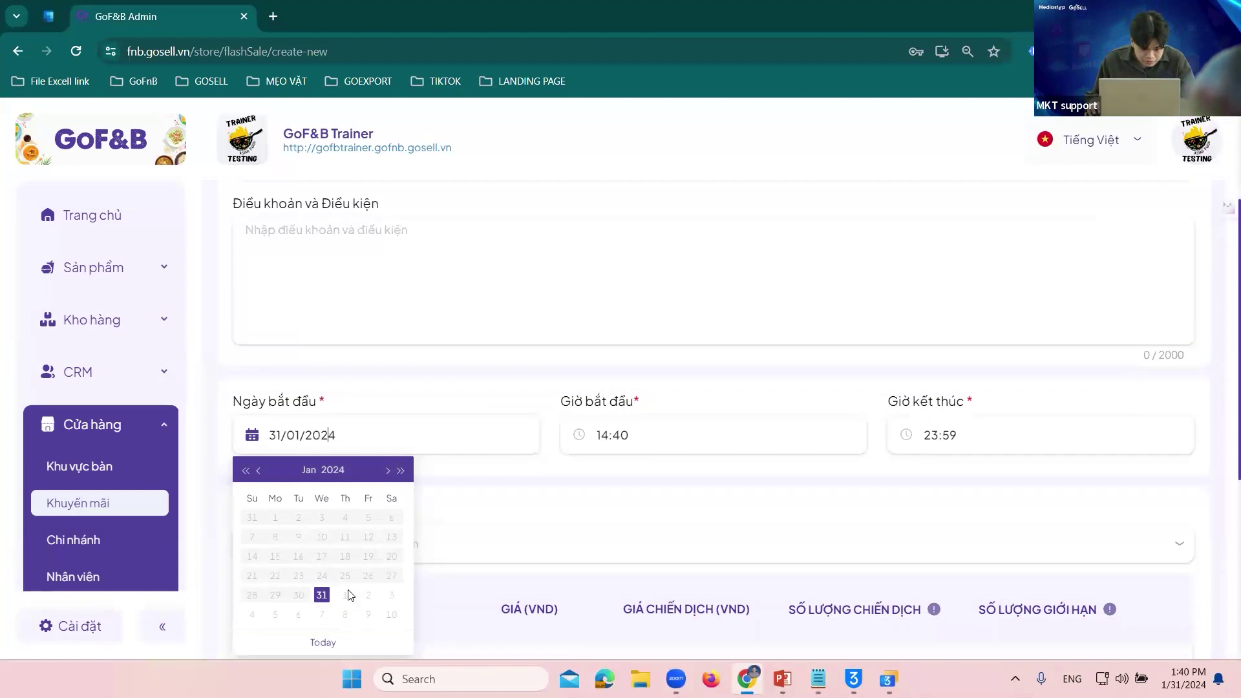
pyautogui.click(345, 477)
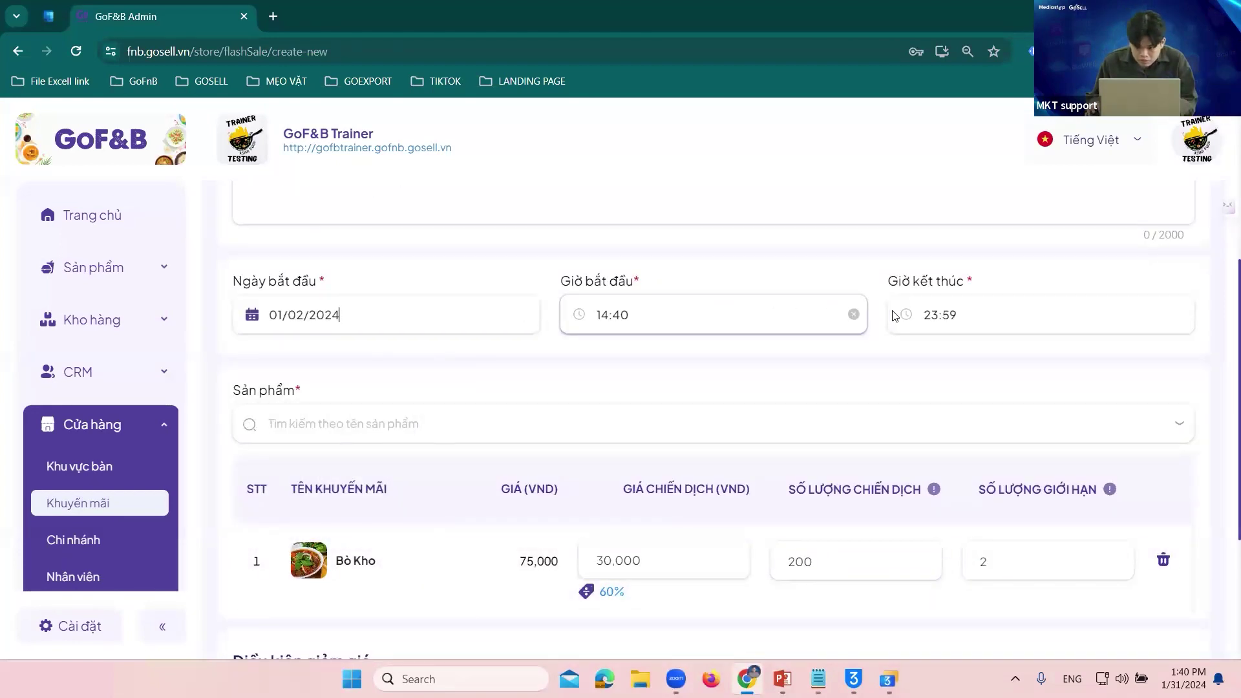
pyautogui.scroll(-4, 631, 352)
pyautogui.scroll(8, 647, 355)
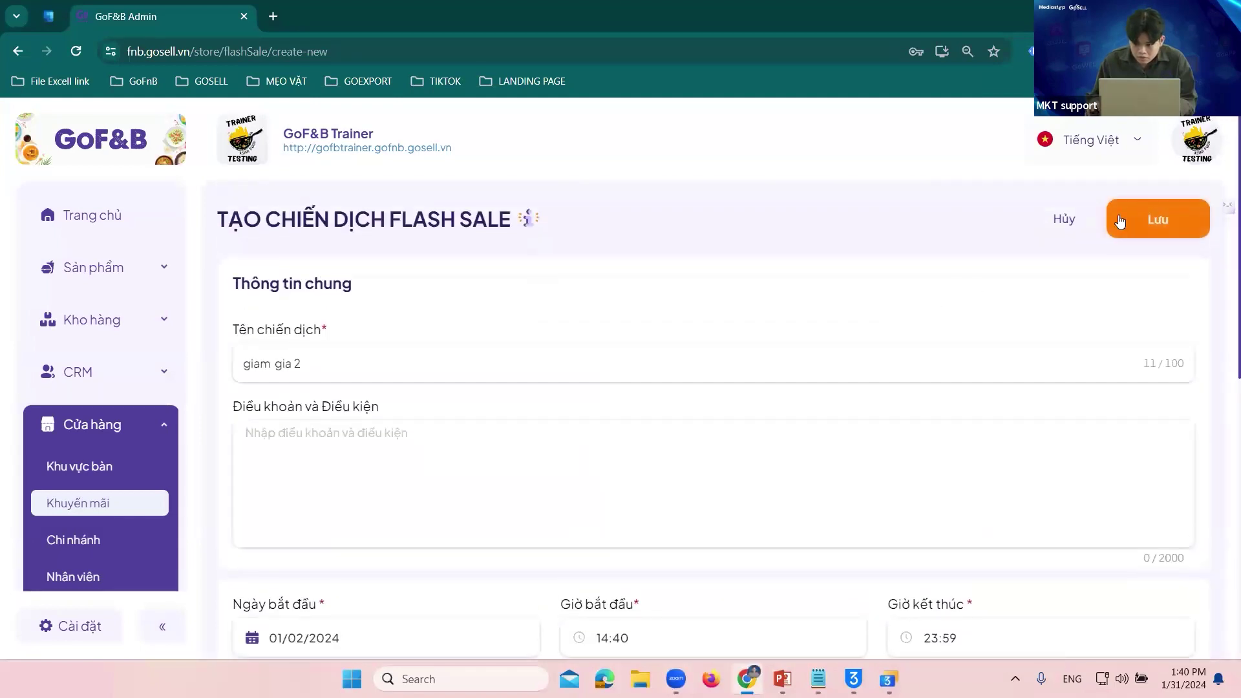
pyautogui.click(1151, 241)
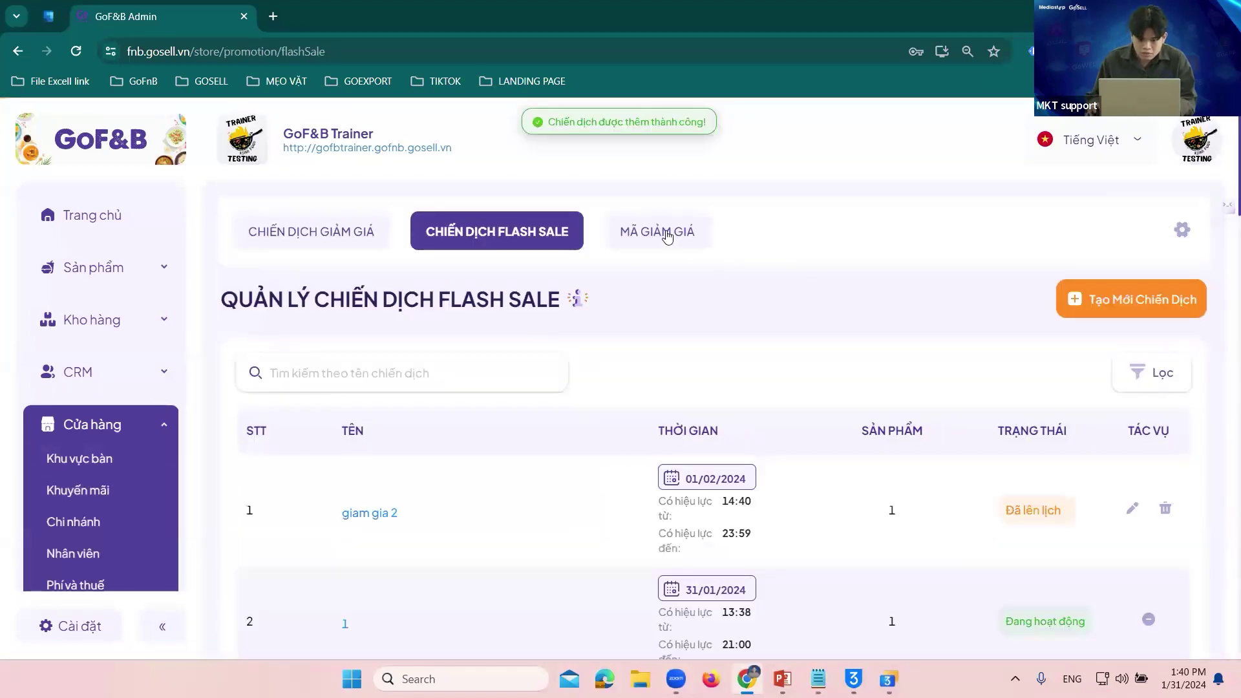
# - Create a new discount code entry and name it giảm giá 2
pyautogui.click(668, 236)
pyautogui.click(1108, 295)
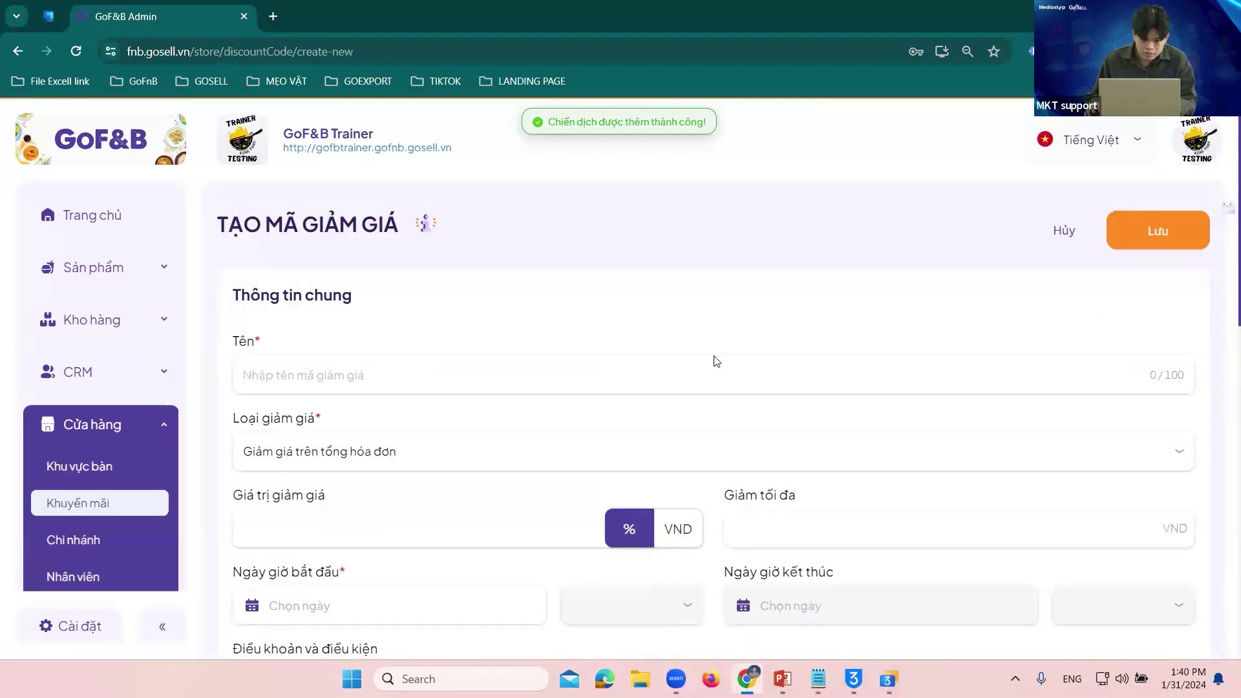
pyautogui.click(403, 381)
pyautogui.write('gia')
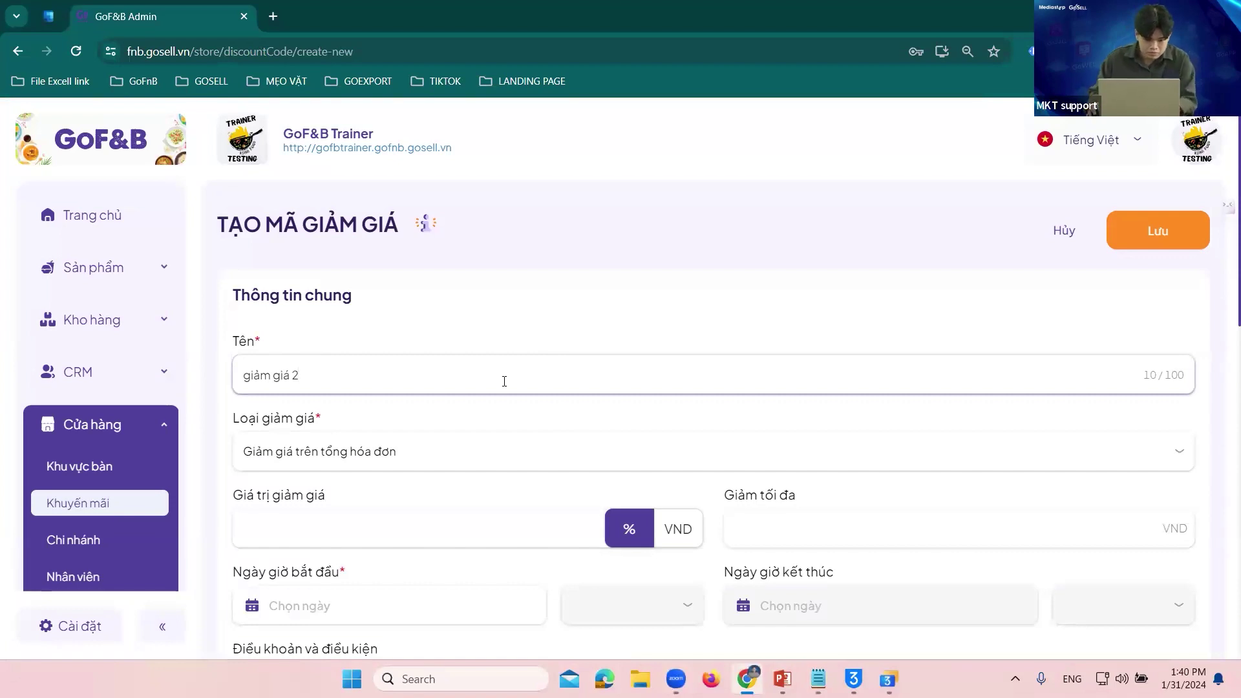
# - Set the code's discount value to 50% with a maximum reduction of 30,000 VND
pyautogui.scroll(-2, 451, 528)
pyautogui.click(320, 371)
pyautogui.write('50')
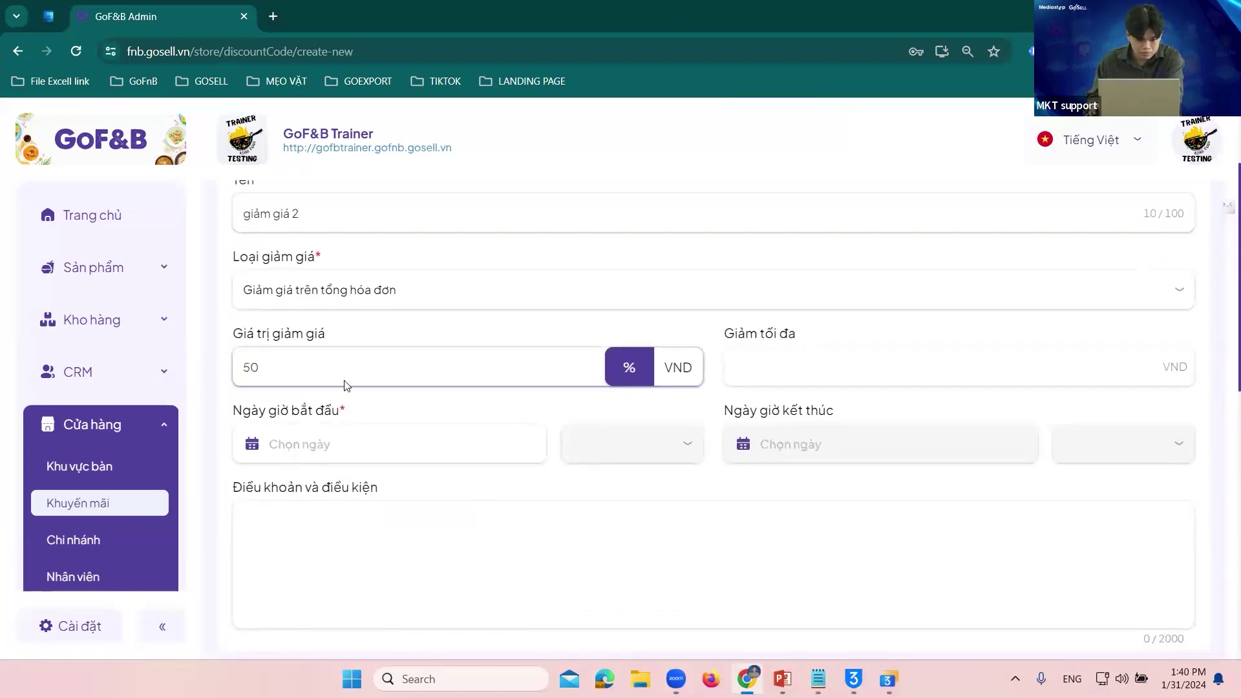
pyautogui.click(803, 373)
pyautogui.write('30,000')
# - Set the discount code's start to 31/01/2024 at 15:01
pyautogui.click(319, 443)
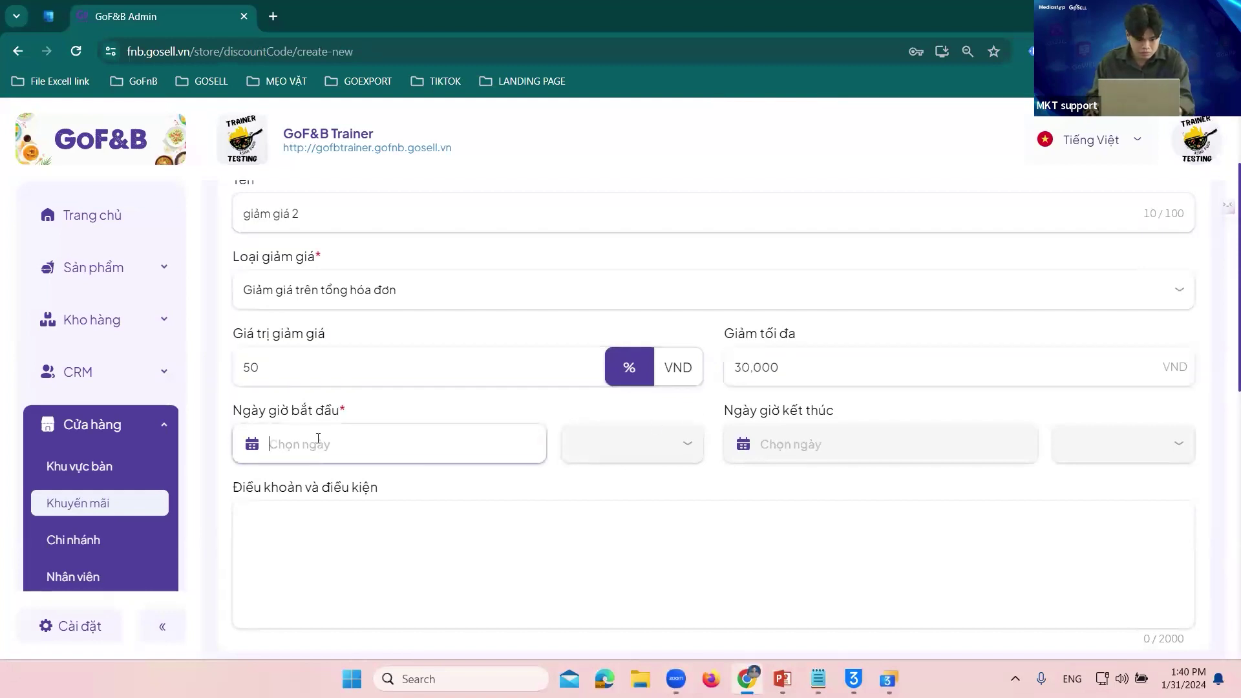
pyautogui.click(322, 604)
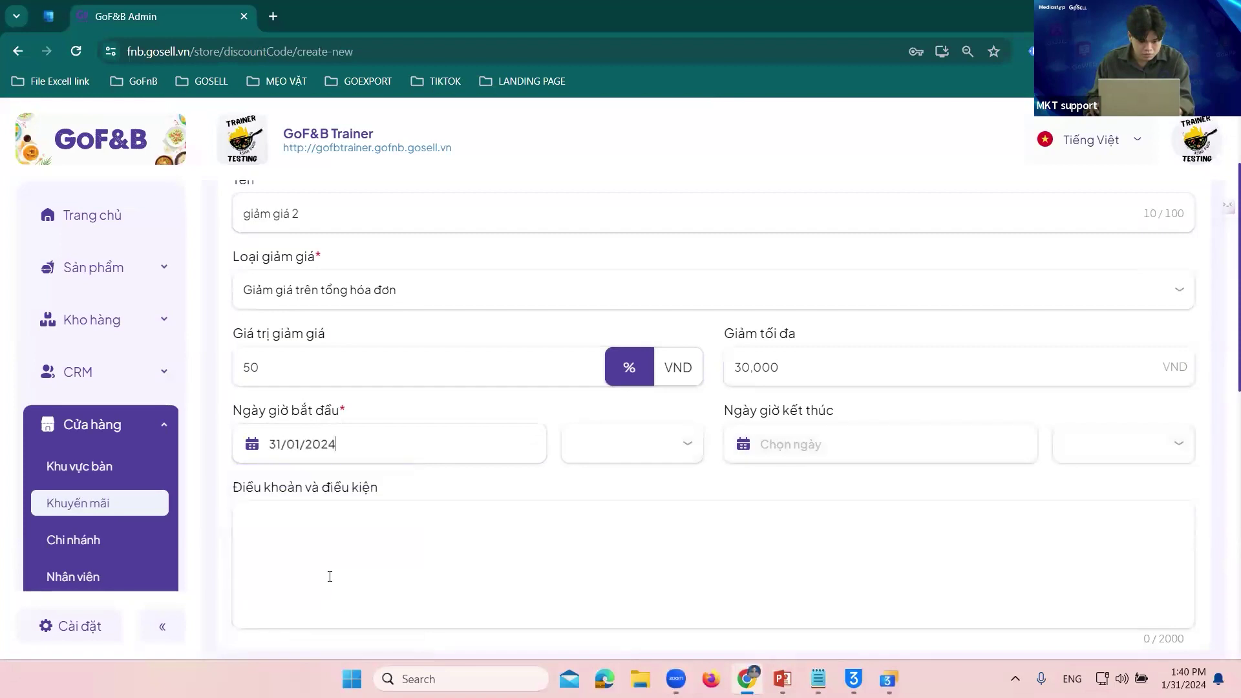
pyautogui.click(673, 440)
pyautogui.scroll(-5, 587, 564)
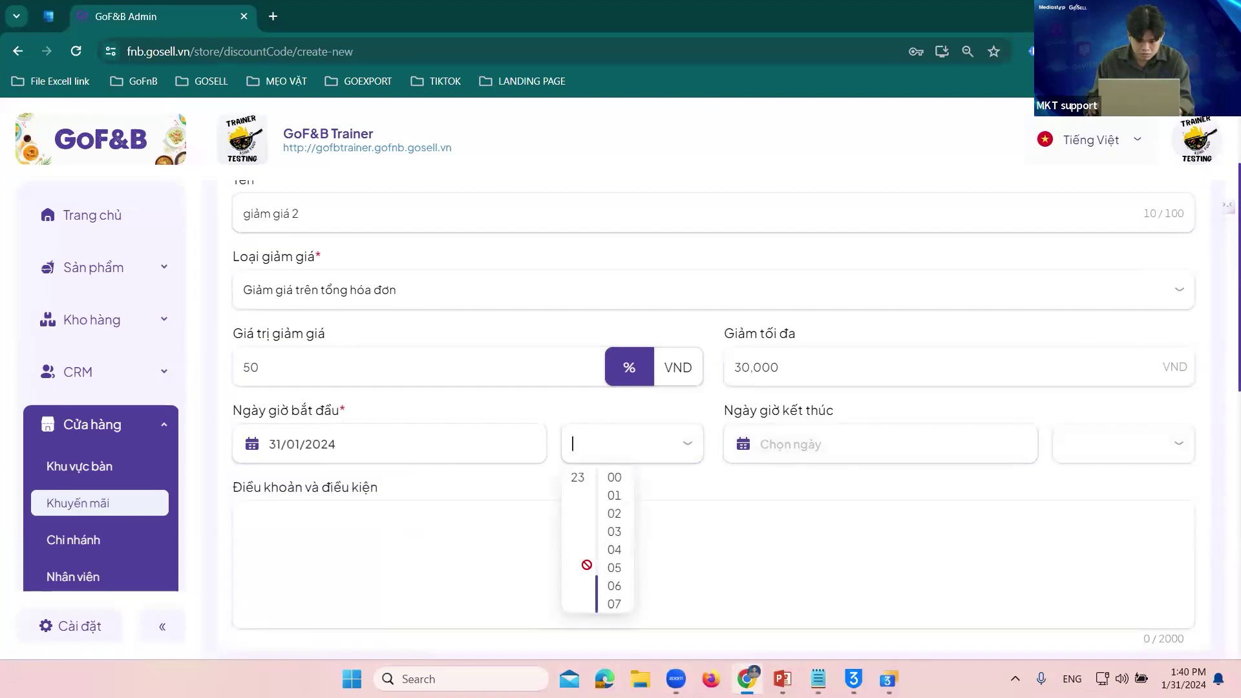
pyautogui.scroll(5, 585, 485)
pyautogui.click(578, 495)
pyautogui.click(621, 494)
# - Set the discount code's end to 01/02/2024 at 13:04
pyautogui.click(828, 454)
pyautogui.click(837, 604)
pyautogui.click(1095, 451)
pyautogui.scroll(-3, 1072, 573)
pyautogui.click(1069, 551)
pyautogui.click(1106, 549)
pyautogui.scroll(-3, 717, 486)
pyautogui.click(511, 464)
# - Enable the minimum bill amount condition for the discount code
pyautogui.scroll(-3, 256, 424)
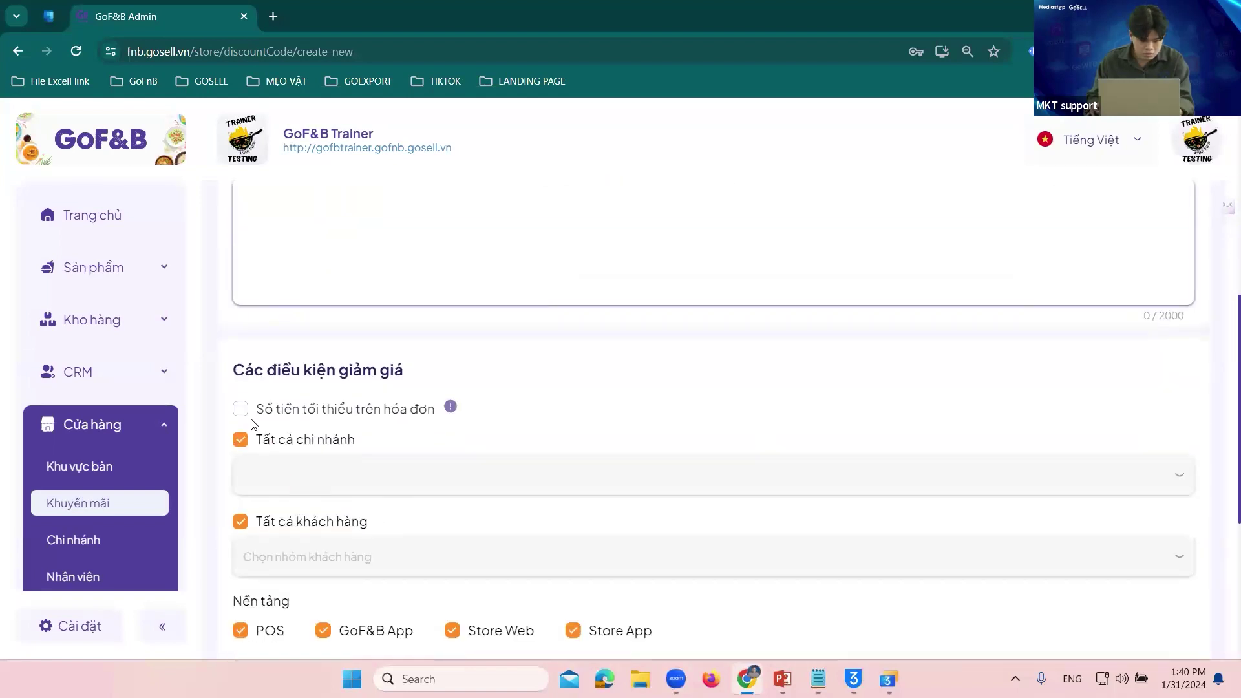
pyautogui.click(241, 409)
pyautogui.scroll(-1, 349, 424)
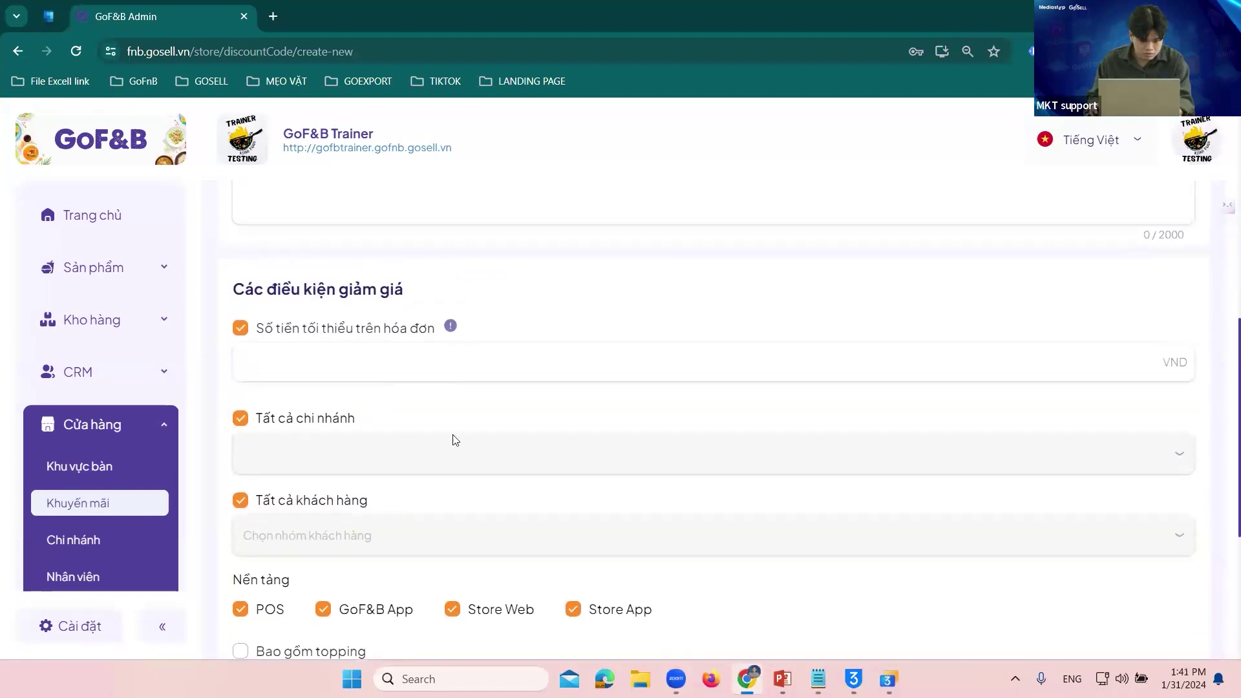
# - Limit the code's total number of uses to 1, generate a discount code, and try to save
pyautogui.scroll(-3, 752, 459)
pyautogui.scroll(-1, 547, 471)
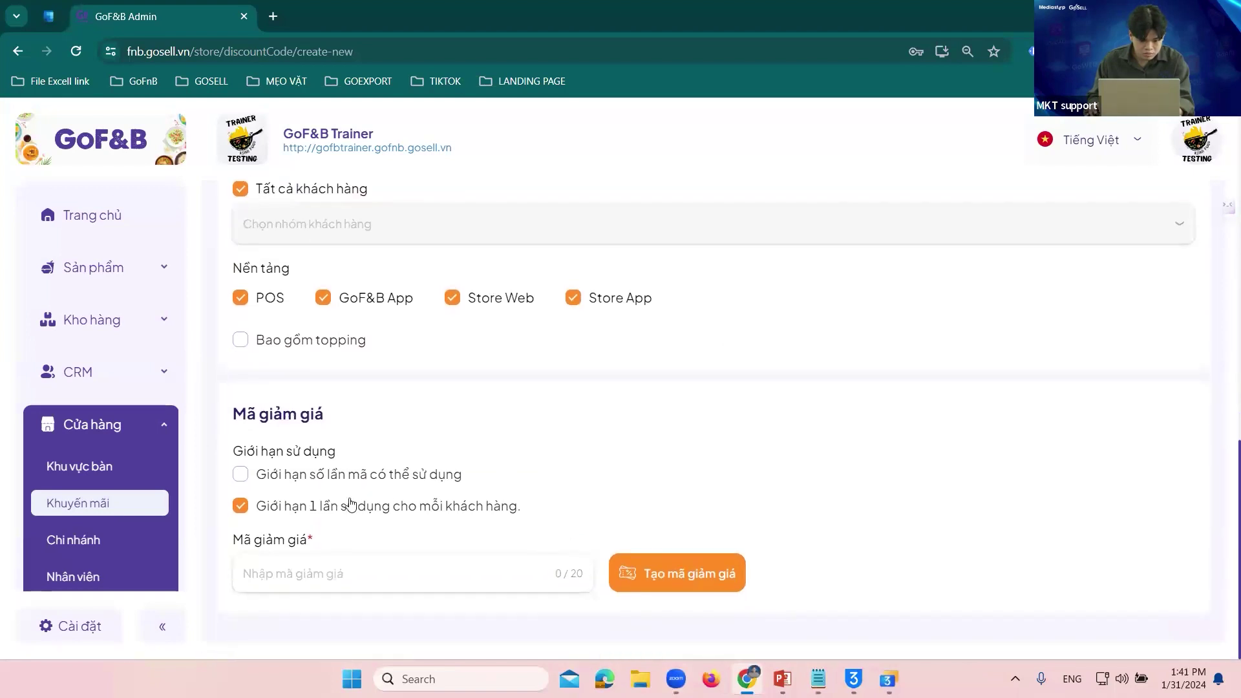
pyautogui.click(242, 475)
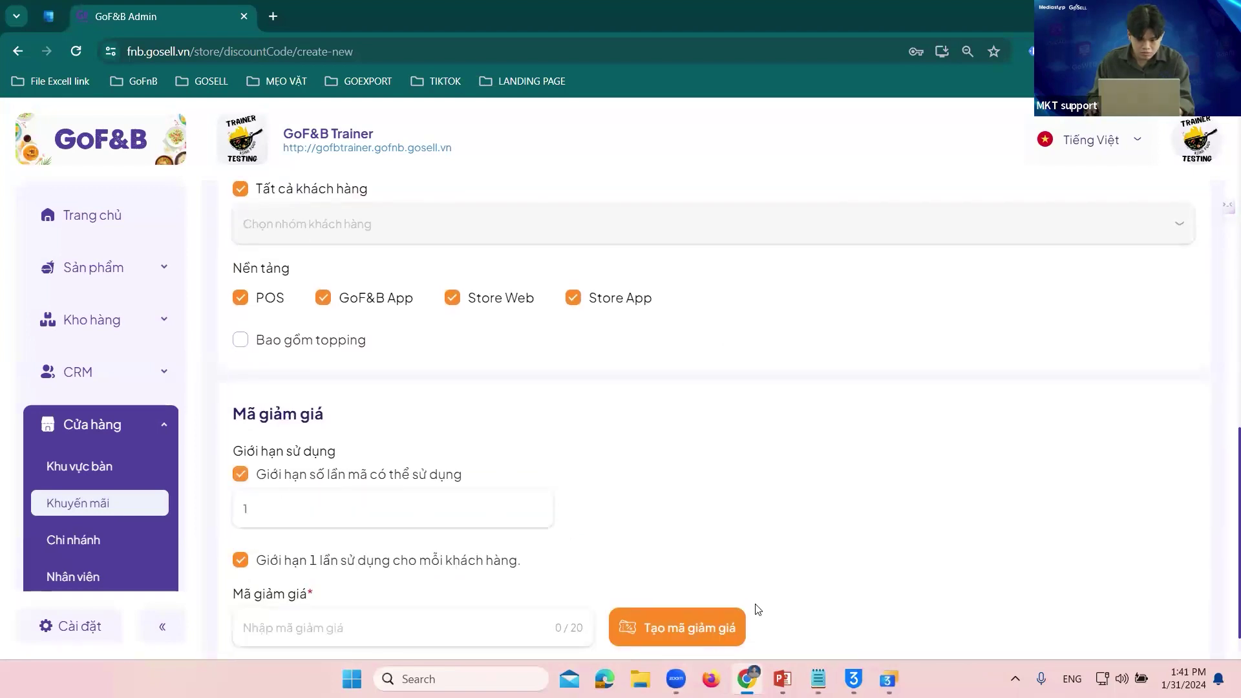
pyautogui.click(704, 639)
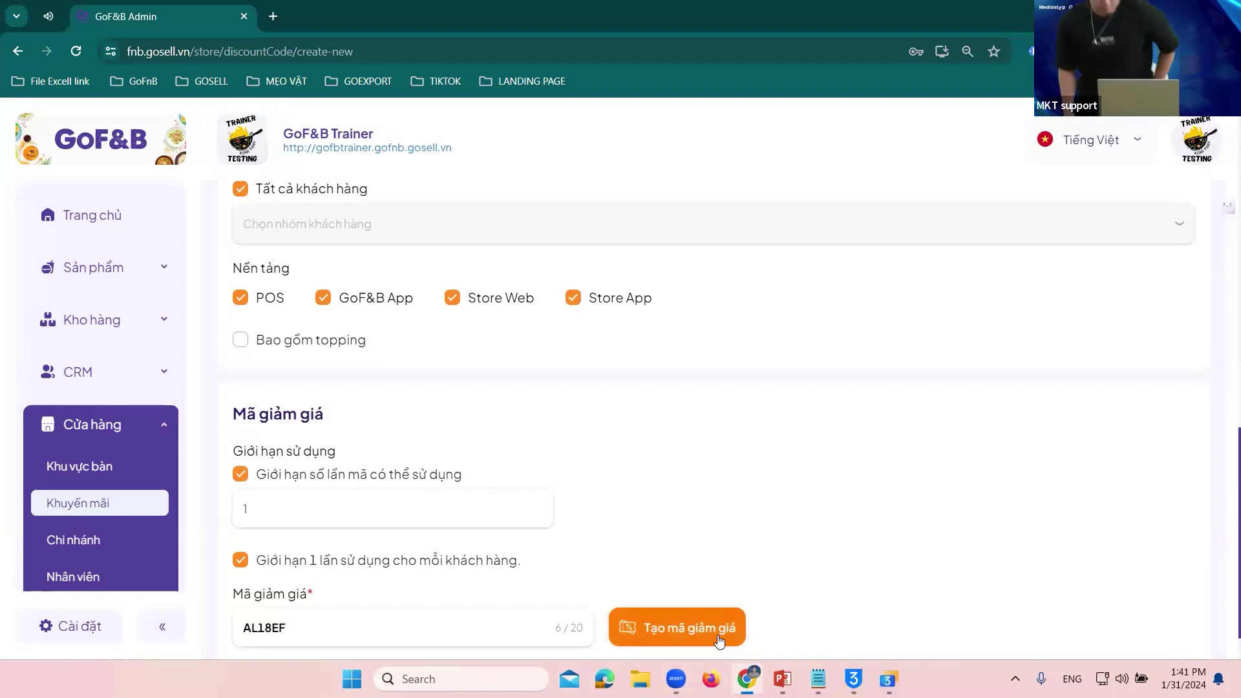
pyautogui.scroll(15, 872, 574)
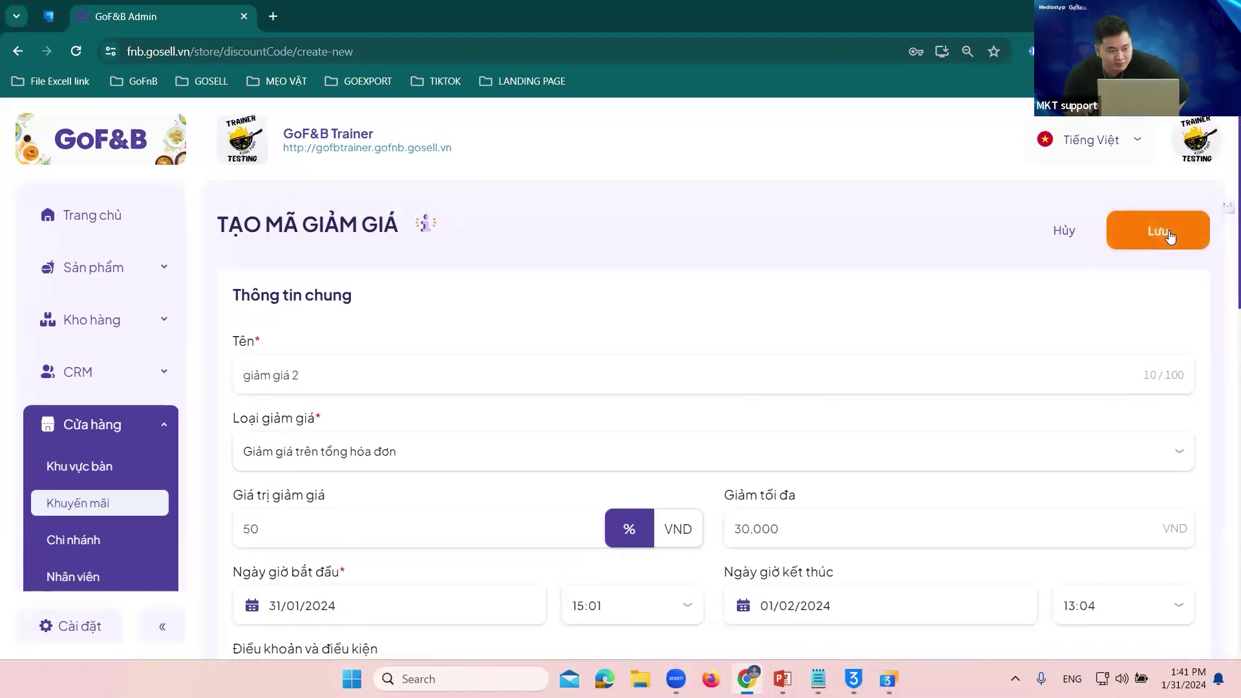
pyautogui.click(1141, 265)
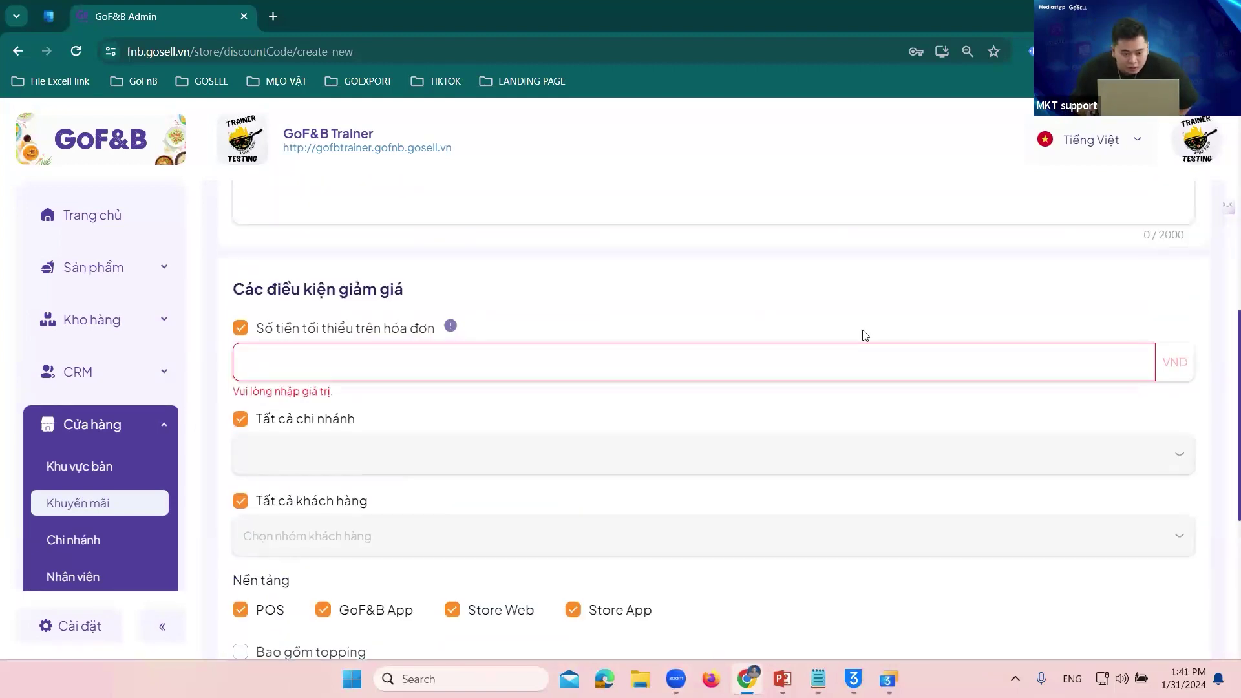
# - Enter 20 as the minimum bill amount and save the discount code
pyautogui.click(763, 372)
pyautogui.write('20')
pyautogui.scroll(10, 1041, 313)
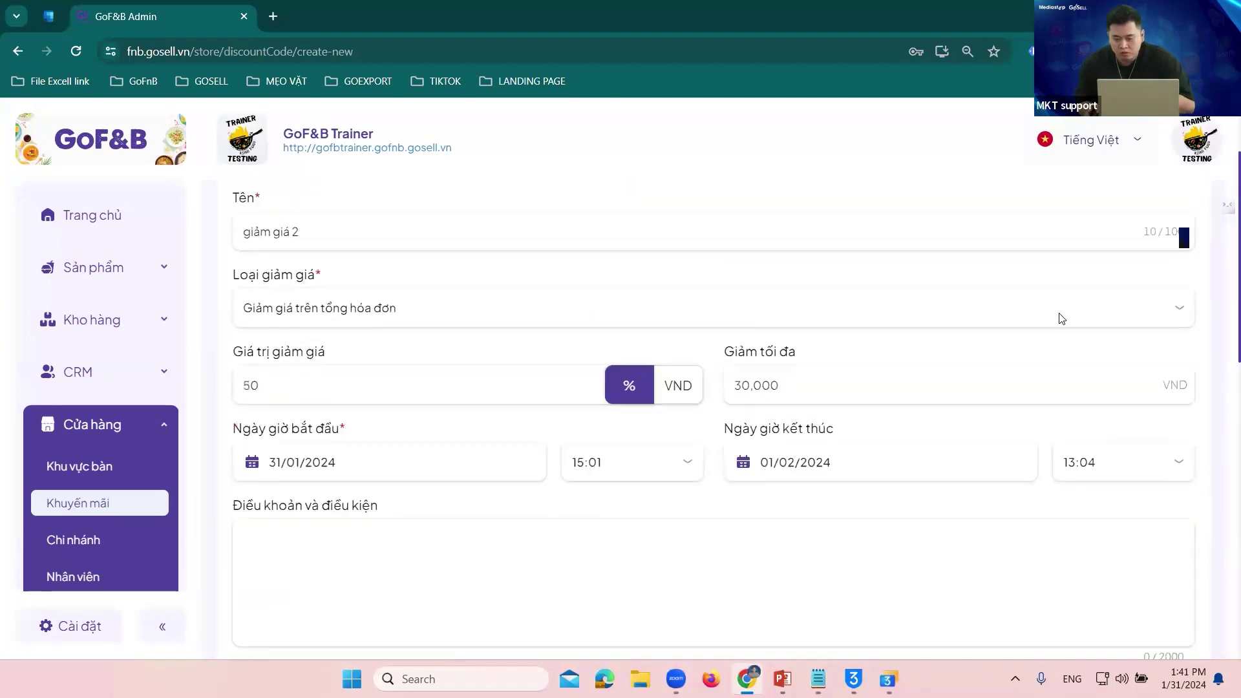
pyautogui.click(1138, 231)
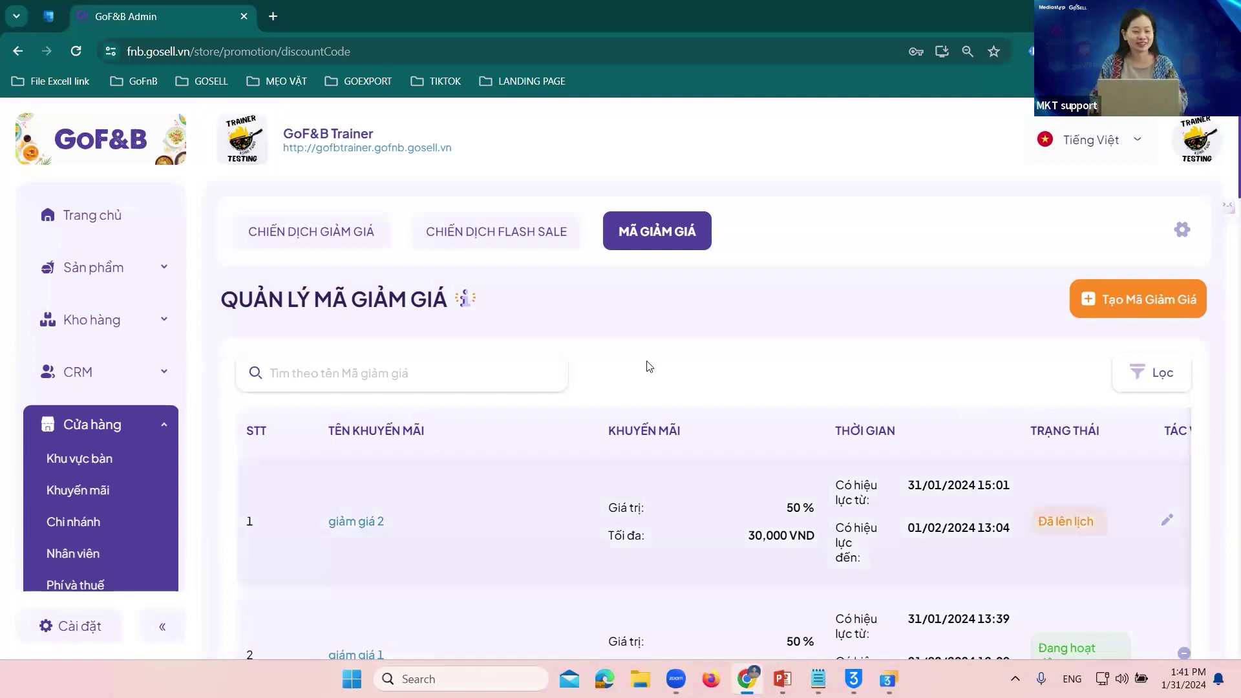
# - Open the discount campaign list and review the campaigns' discount values, validity dates and statuses
pyautogui.click(78, 491)
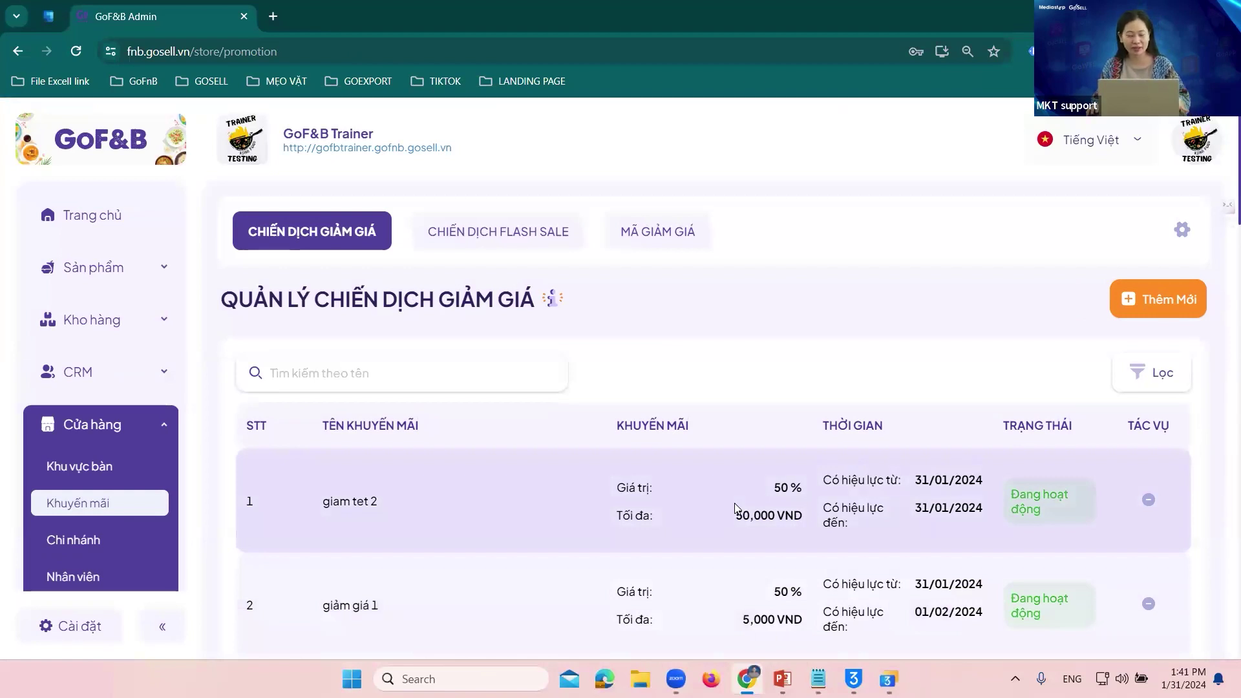
pyautogui.scroll(-6, 735, 508)
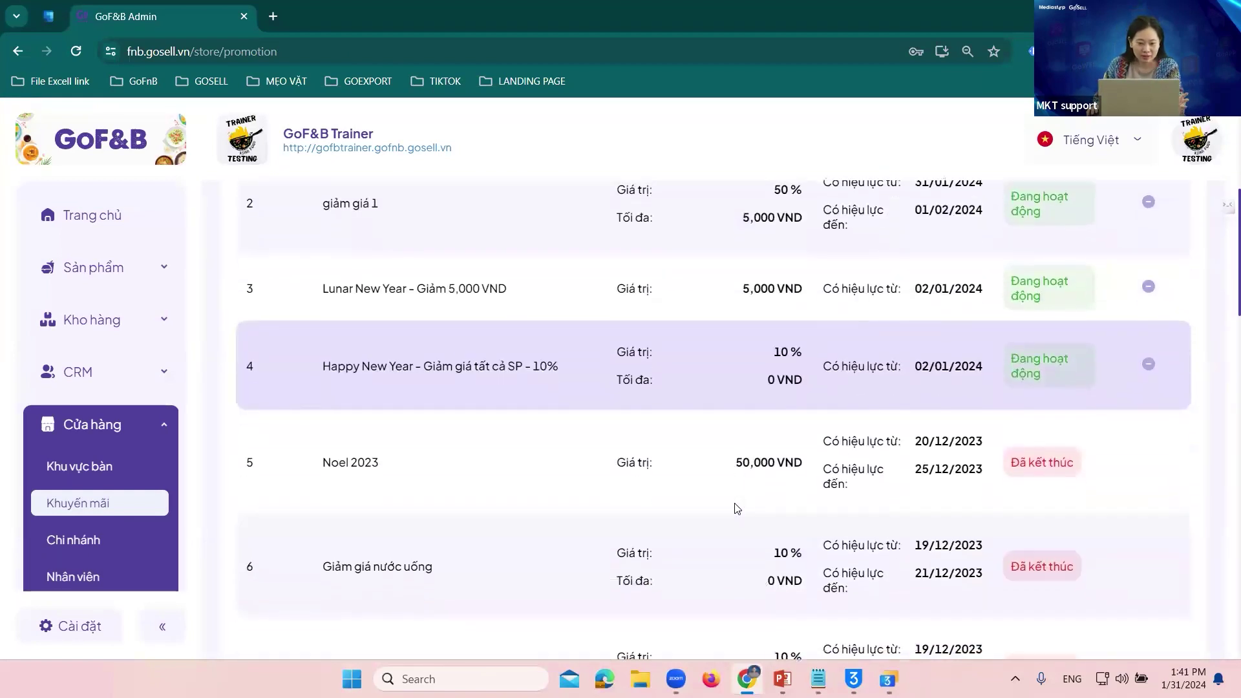
pyautogui.scroll(1, 736, 508)
pyautogui.scroll(-4, 736, 509)
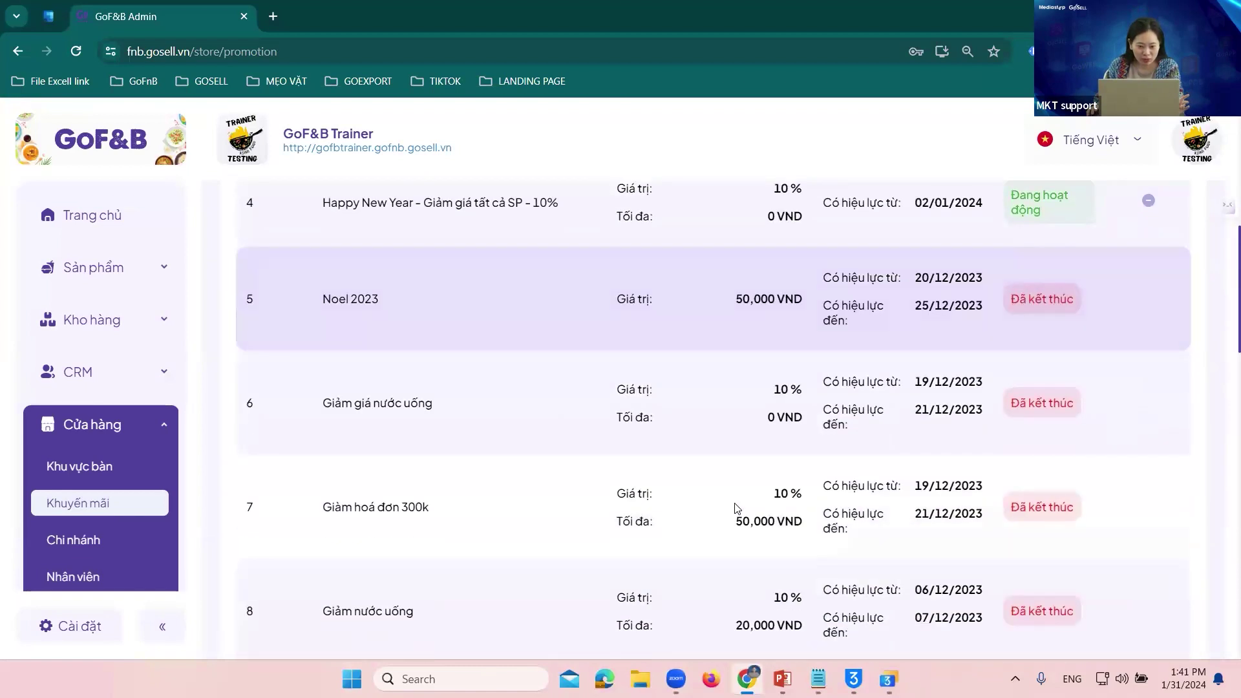
pyautogui.scroll(-2, 736, 509)
pyautogui.scroll(7, 735, 509)
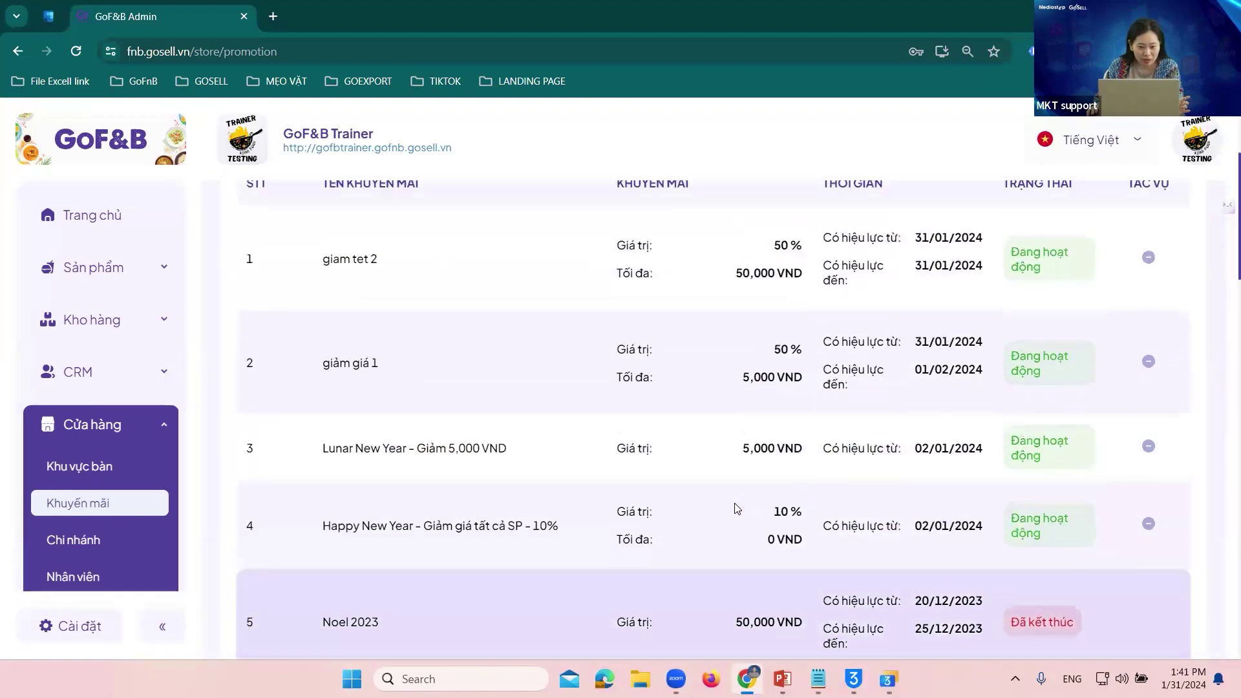
pyautogui.scroll(1, 736, 509)
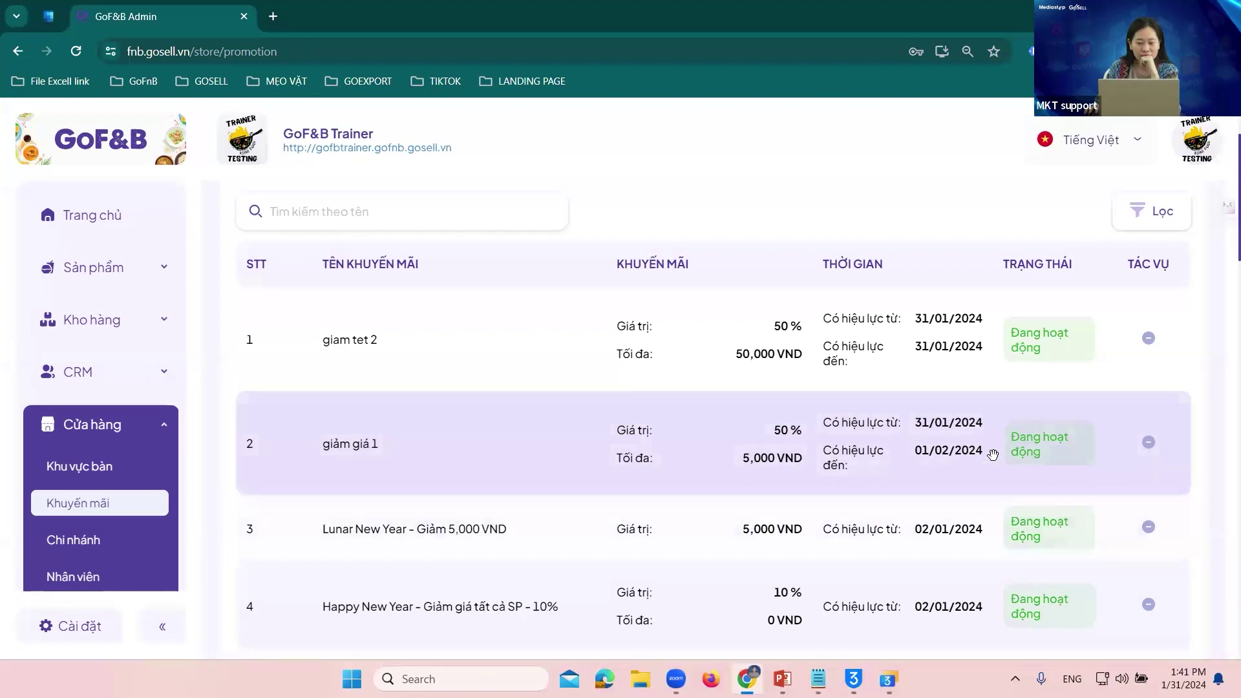
# - View the details of the giảm giá 1 discount campaign and return to the campaign list
pyautogui.scroll(2, 845, 529)
pyautogui.scroll(-4, 367, 291)
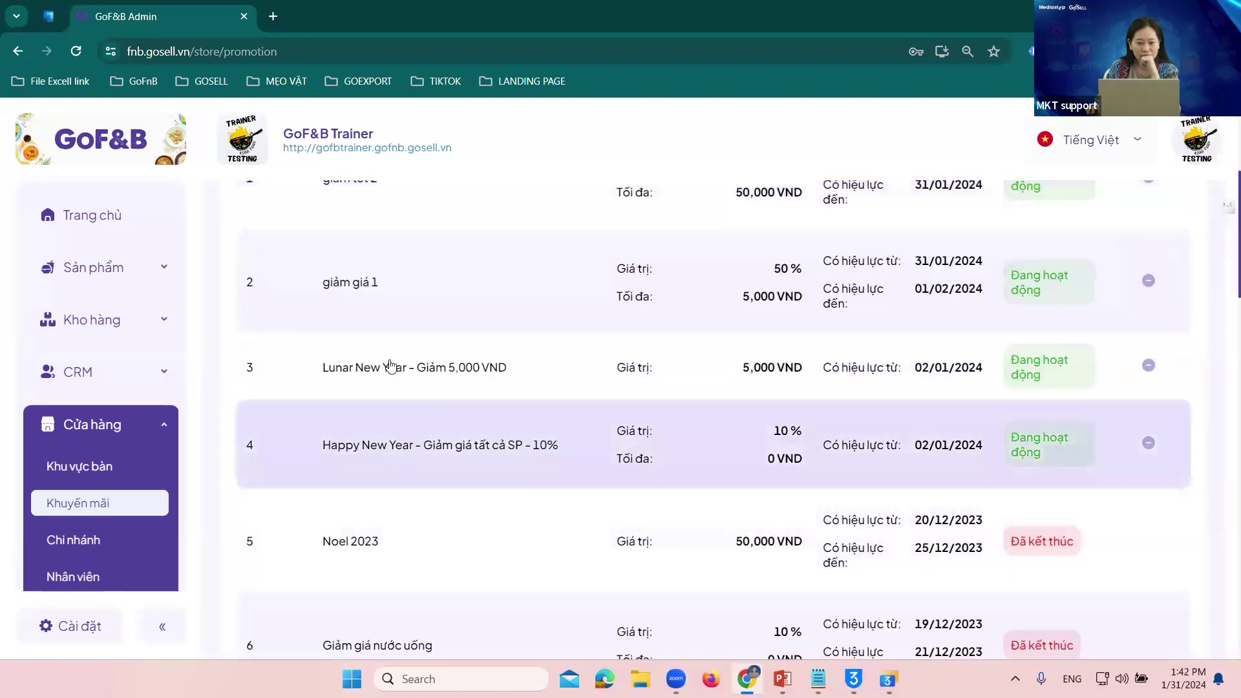
pyautogui.click(366, 291)
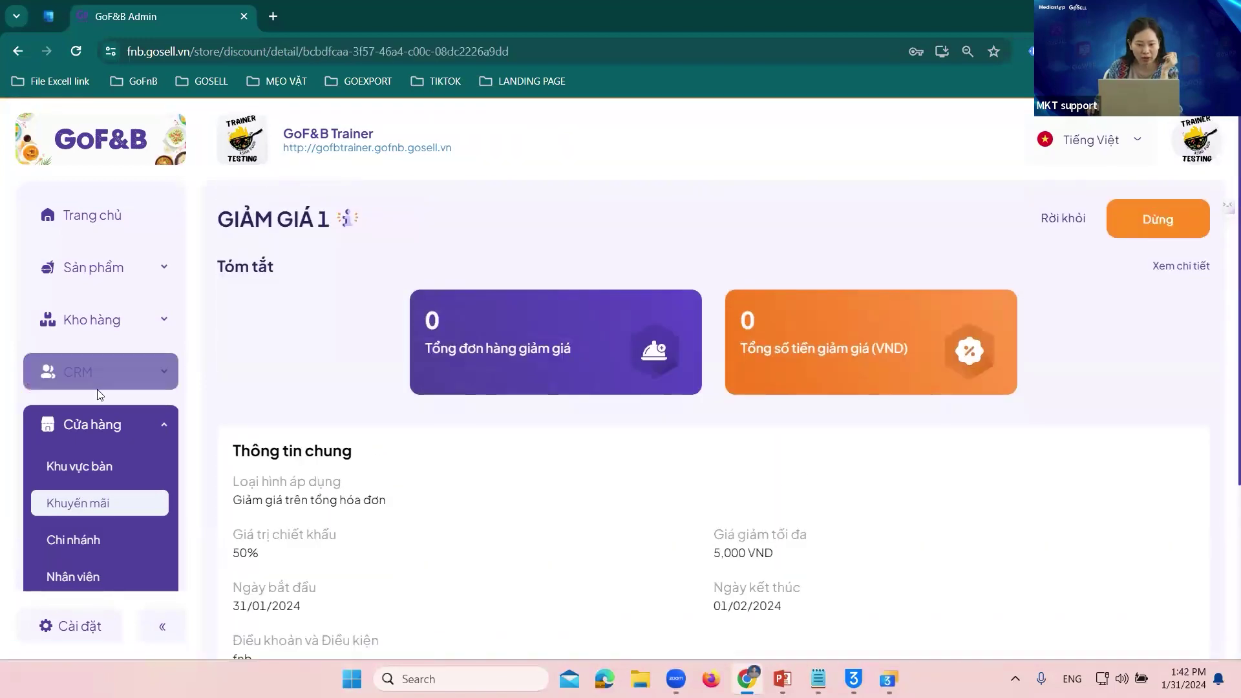
pyautogui.click(73, 510)
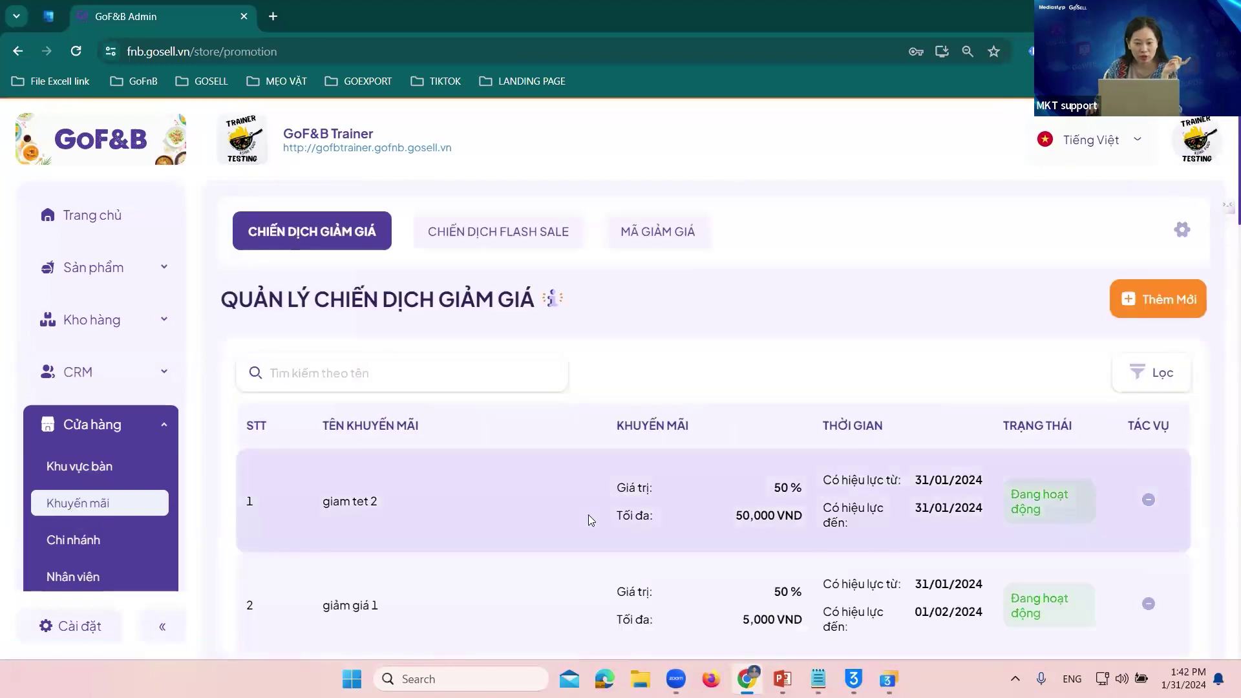
# - Look over the discount campaign list, and review the flash sale campaigns' schedules, product counts and statuses
pyautogui.scroll(-3, 587, 517)
pyautogui.scroll(3, 682, 421)
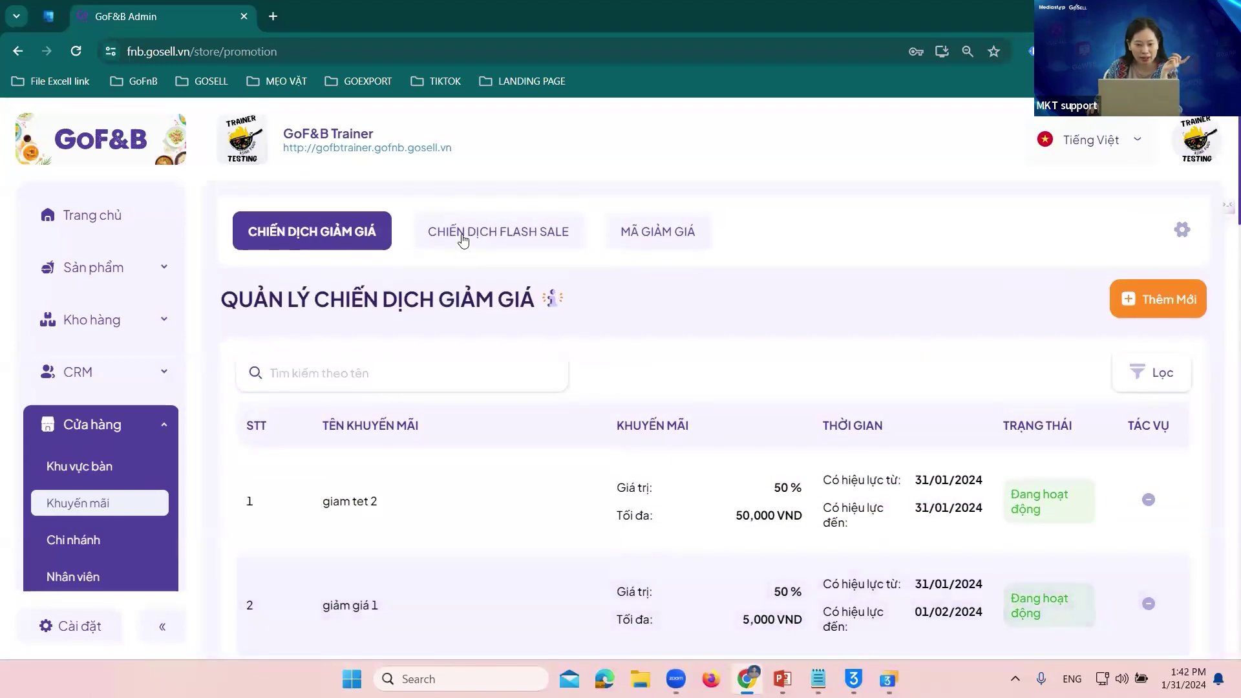
pyautogui.click(457, 234)
pyautogui.scroll(-3, 571, 514)
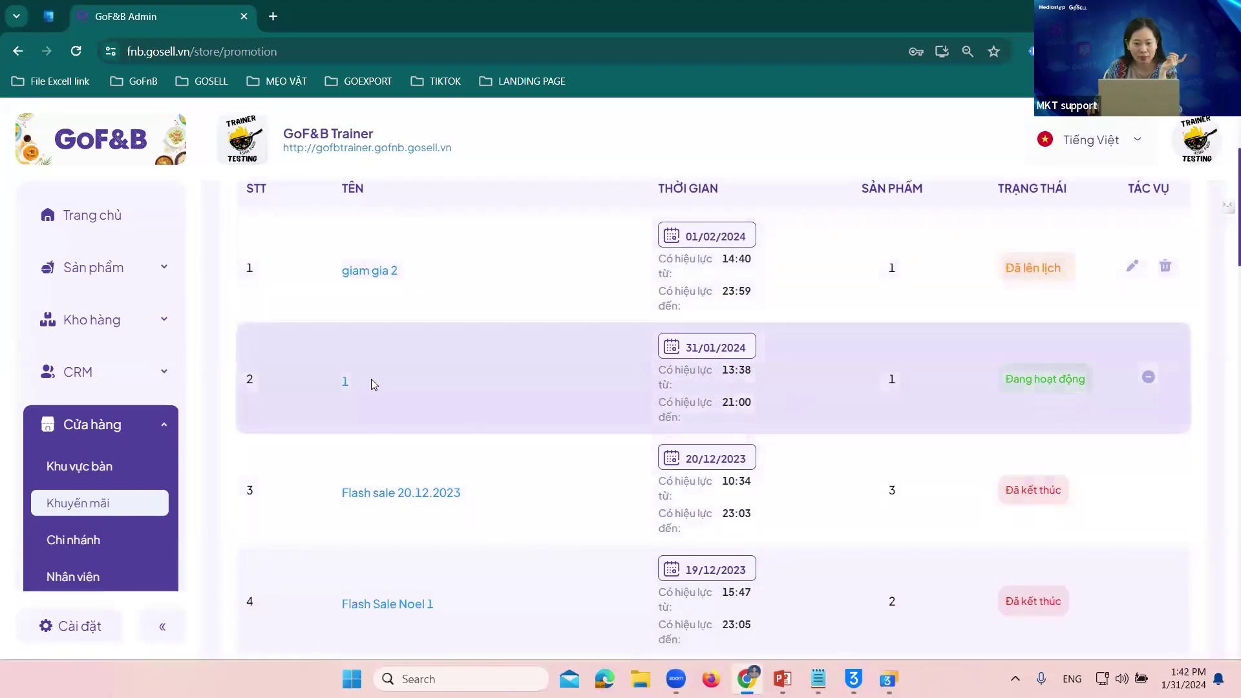
pyautogui.scroll(3, 508, 403)
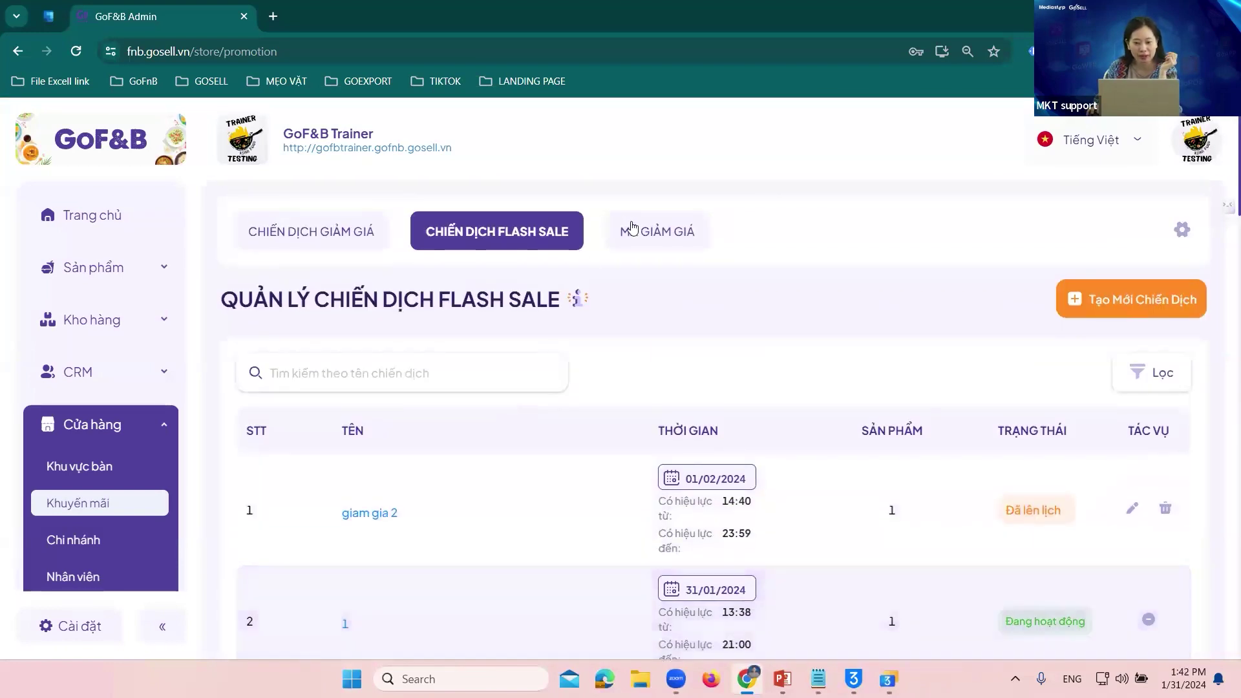
# - Open the discount code list and review the codes' discount values, validity times and statuses
pyautogui.click(657, 240)
pyautogui.scroll(-3, 575, 576)
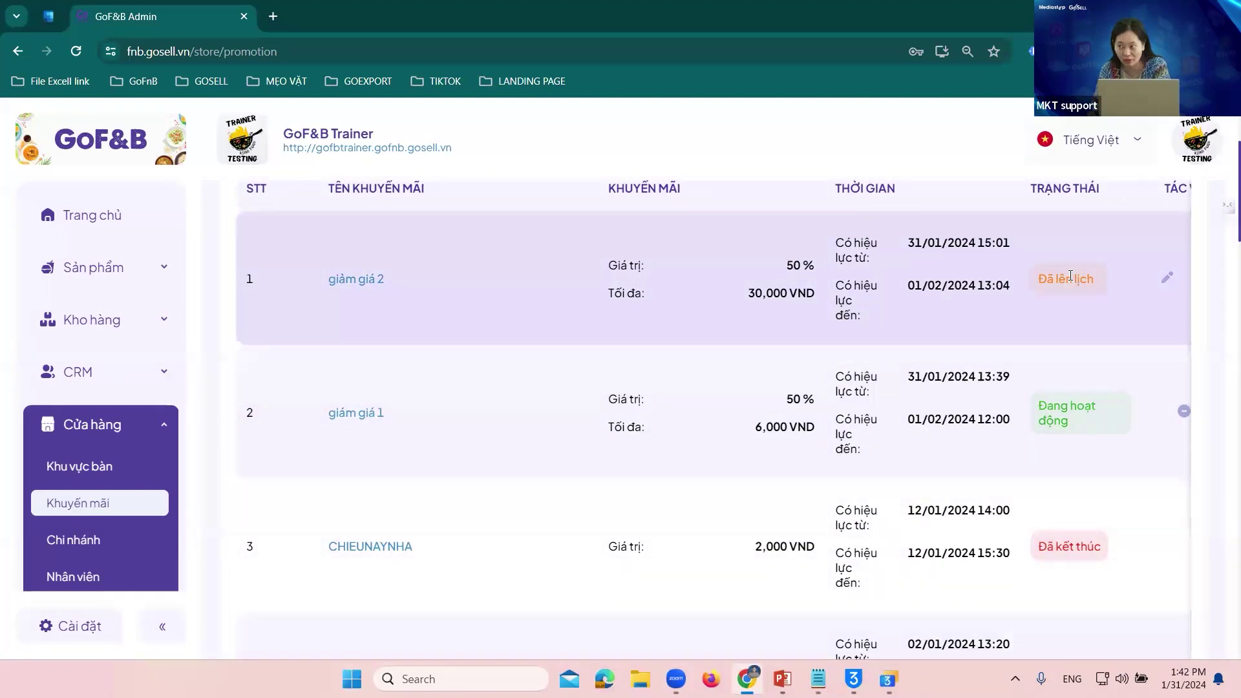
pyautogui.scroll(4, 878, 339)
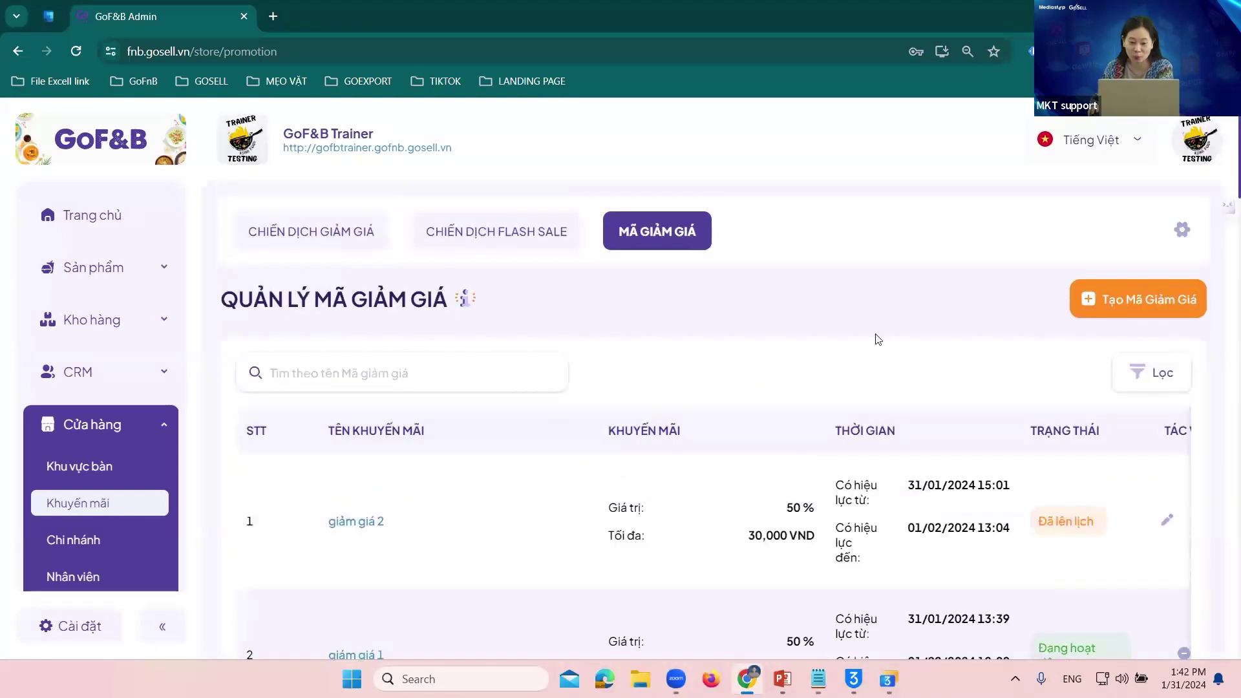
# - Revisit the flash sale campaign list and return to the discount code list
pyautogui.click(497, 234)
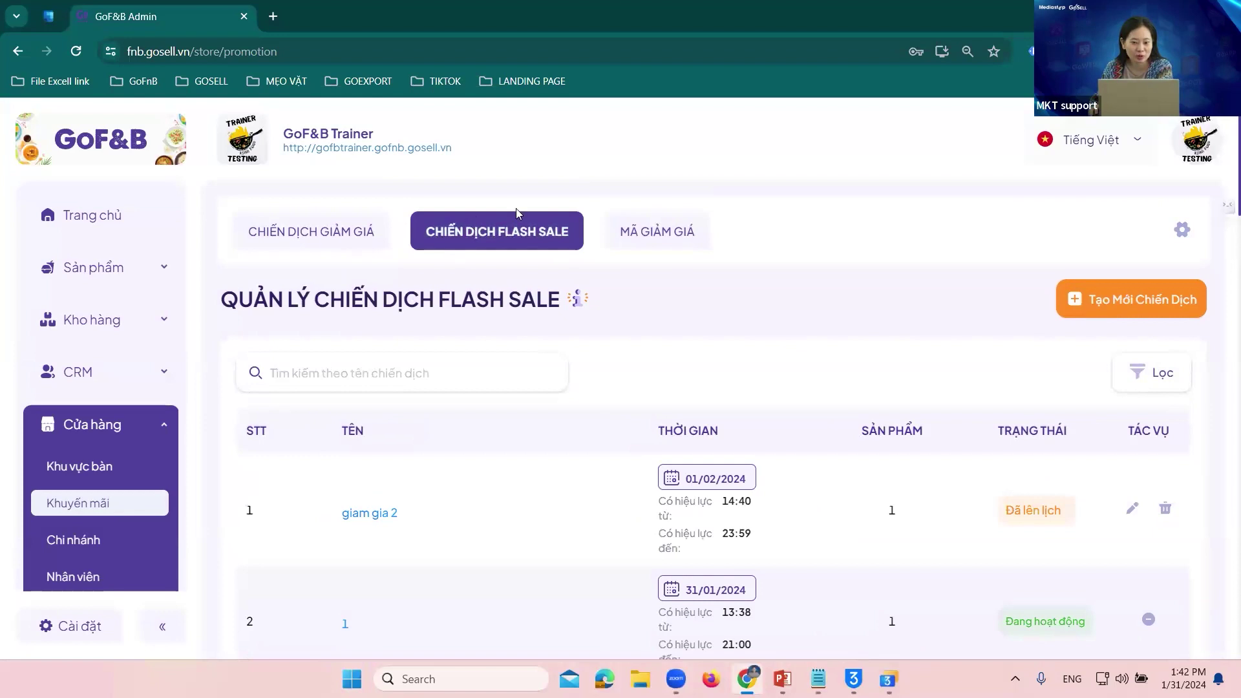
pyautogui.scroll(-4, 832, 493)
pyautogui.scroll(4, 767, 347)
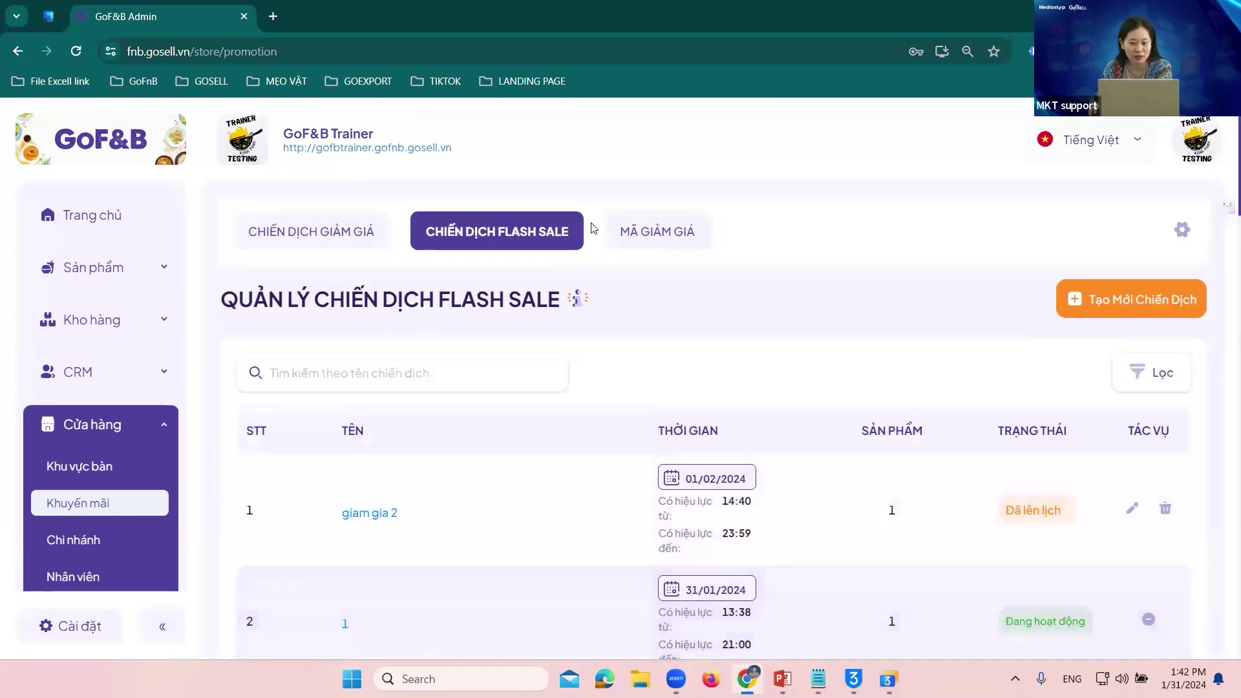
pyautogui.click(673, 231)
pyautogui.scroll(-2, 1007, 461)
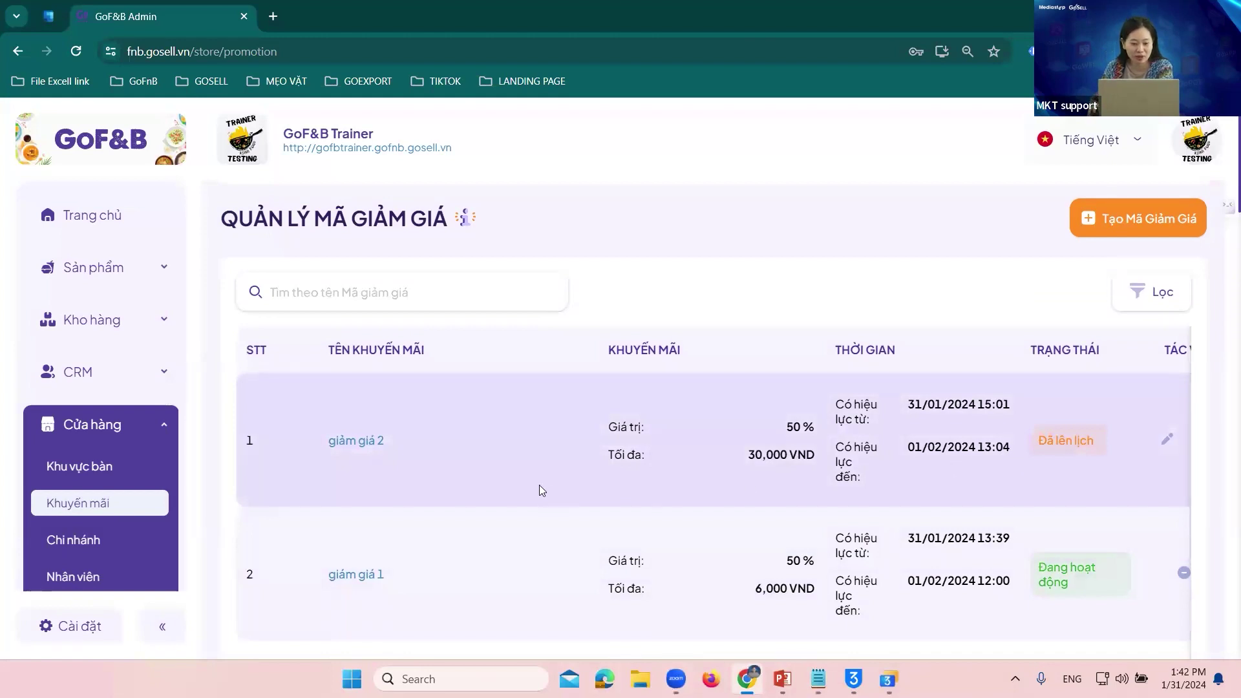
# - Open the giảm giá 2 discount code for editing, look over its settings and return to the promotions page
pyautogui.click(1164, 441)
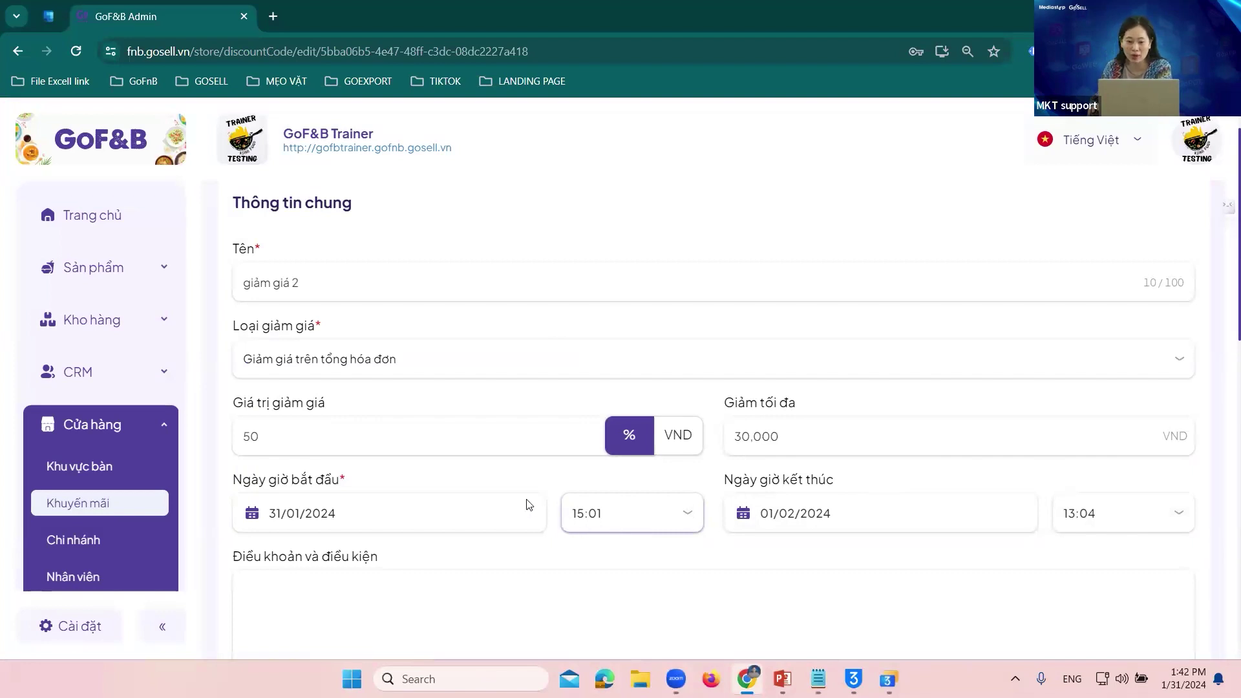
pyautogui.scroll(2, 349, 453)
pyautogui.click(84, 508)
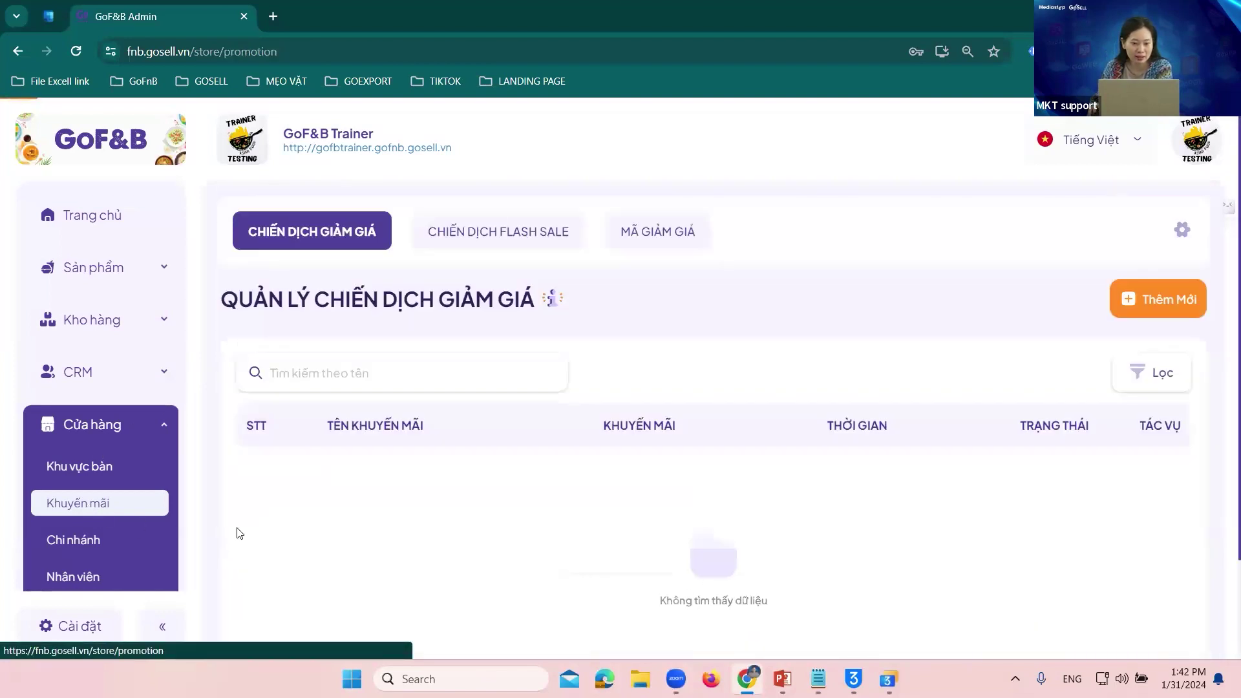
# - Go through the discount campaign, flash sale and discount code lists once more
pyautogui.scroll(-3, 358, 446)
pyautogui.scroll(3, 371, 454)
pyautogui.scroll(-2, 370, 455)
pyautogui.scroll(3, 549, 397)
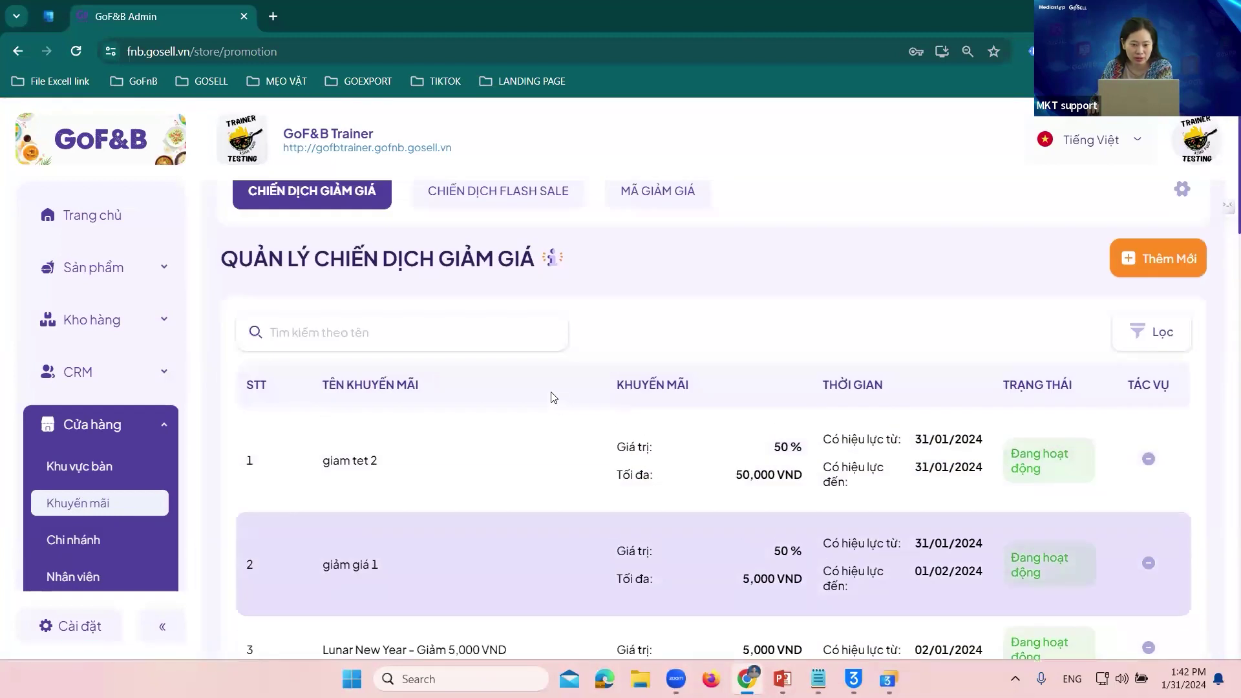
pyautogui.click(489, 233)
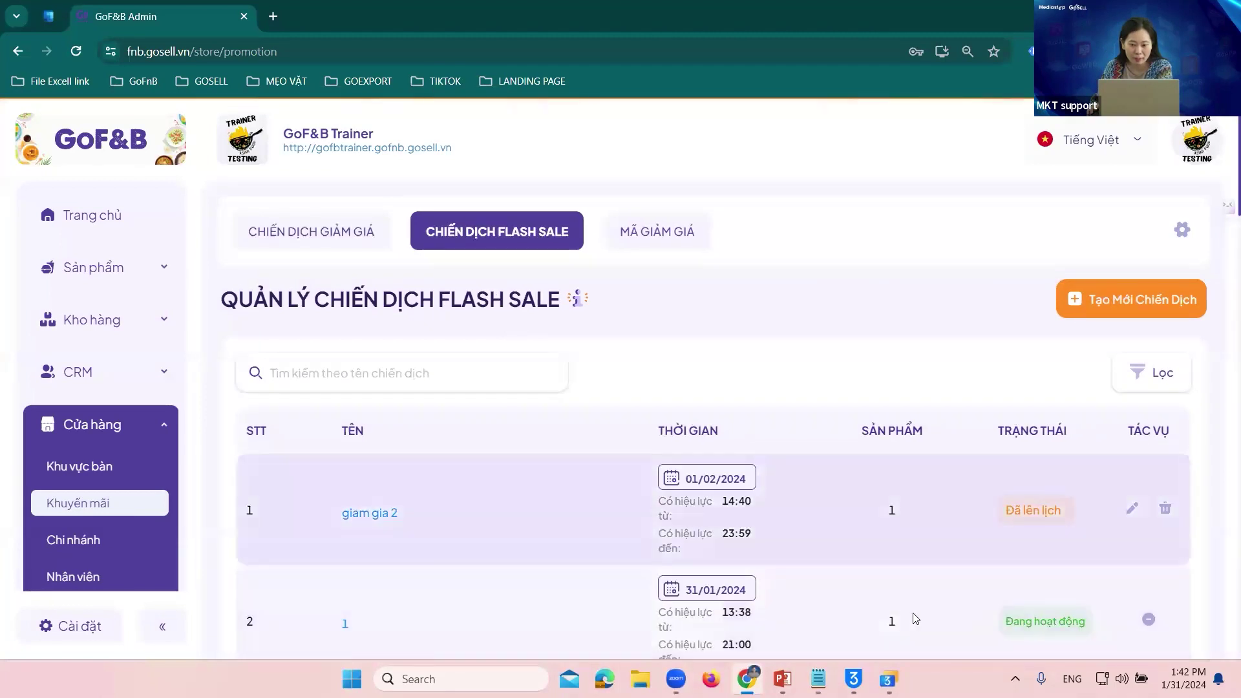
pyautogui.click(657, 231)
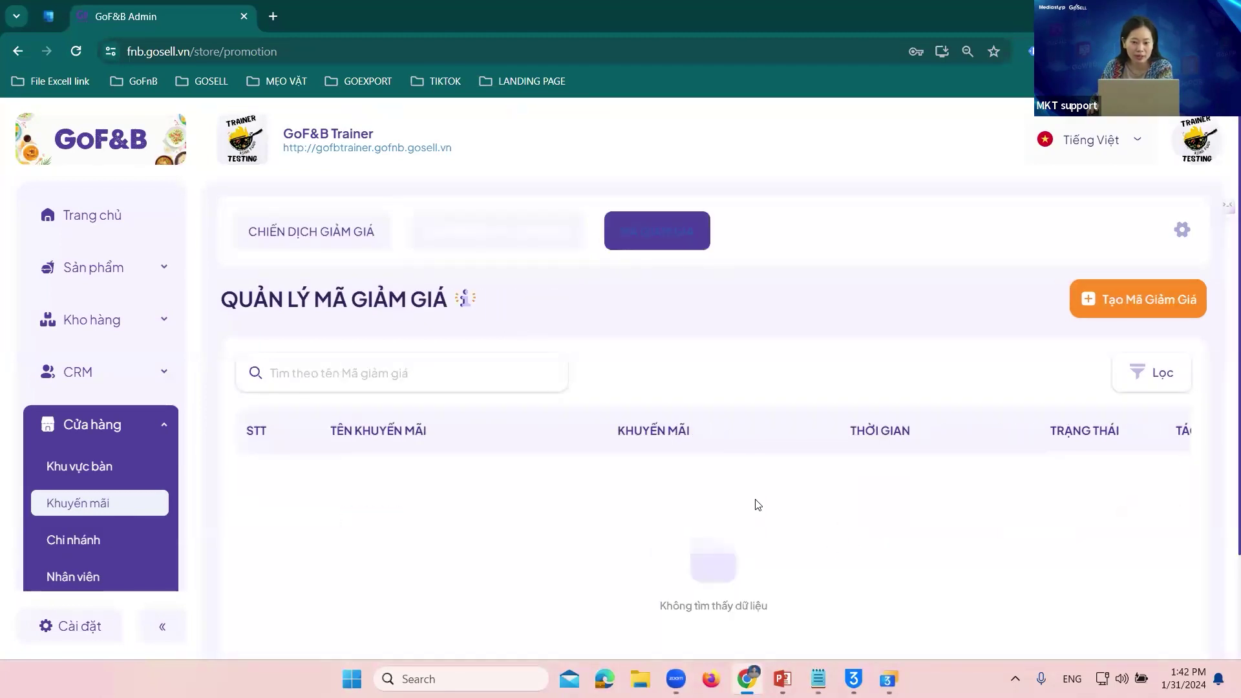
# - Open the marketing notification campaigns (Chiến dịch thông báo) and start creating a new campaign
pyautogui.scroll(-3, 78, 469)
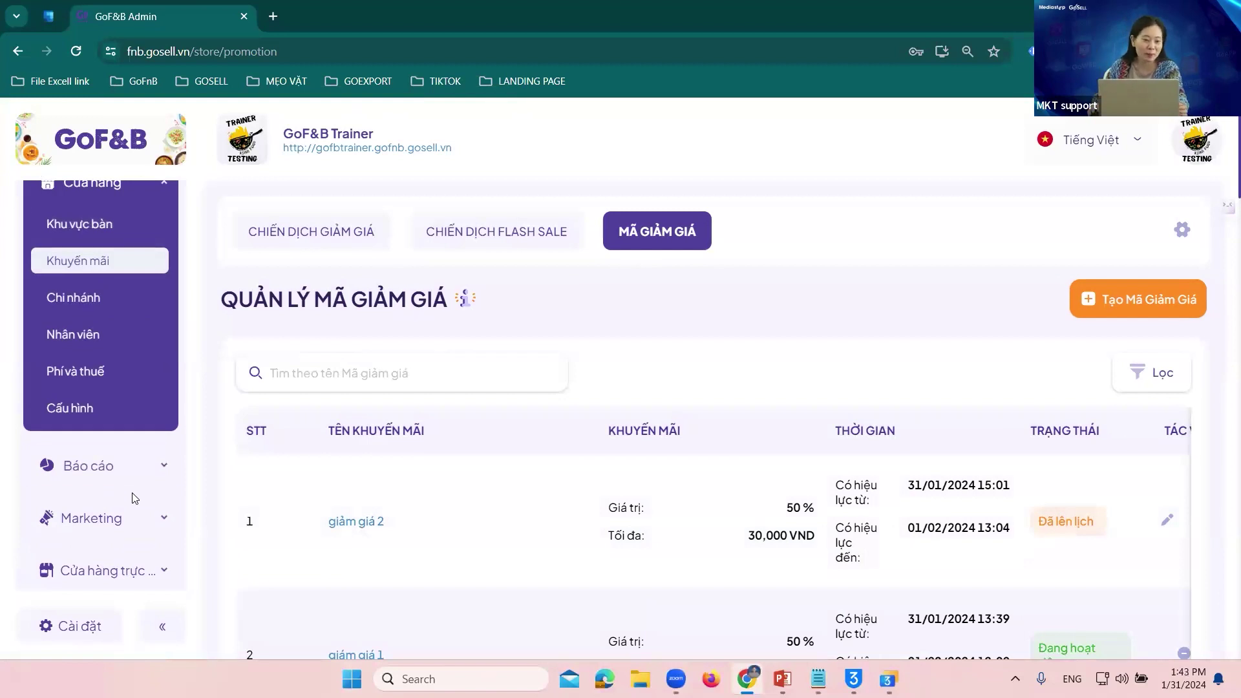
pyautogui.click(119, 535)
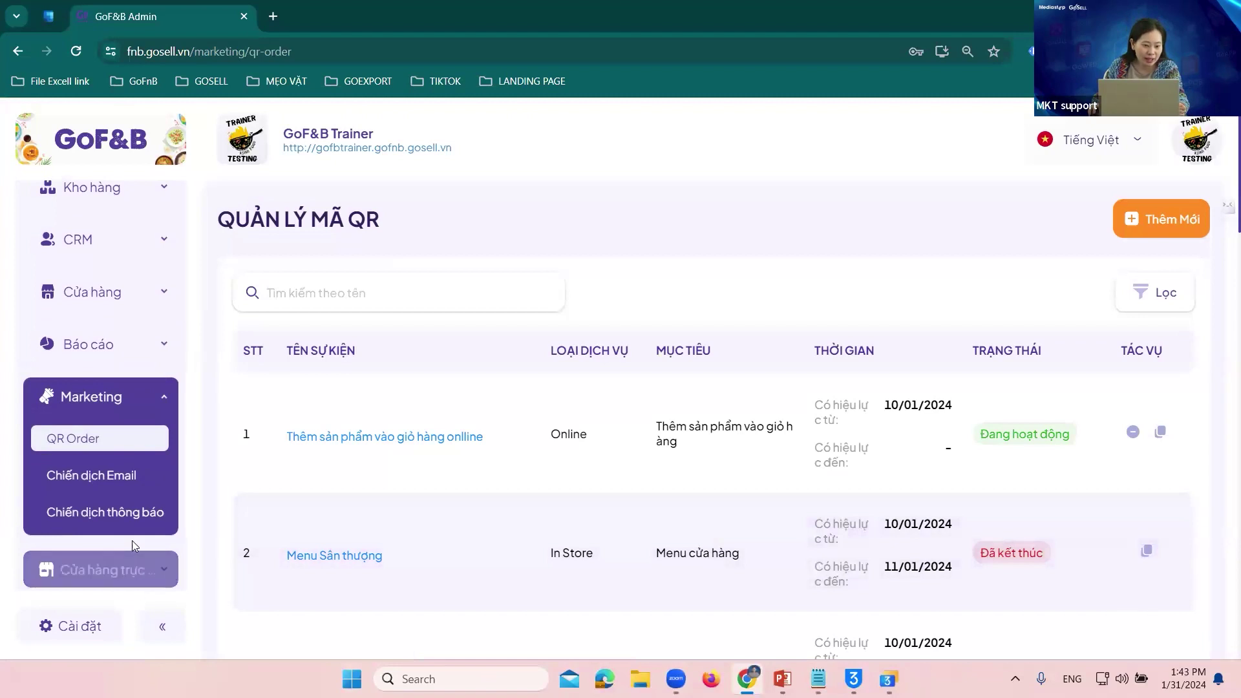
pyautogui.click(132, 512)
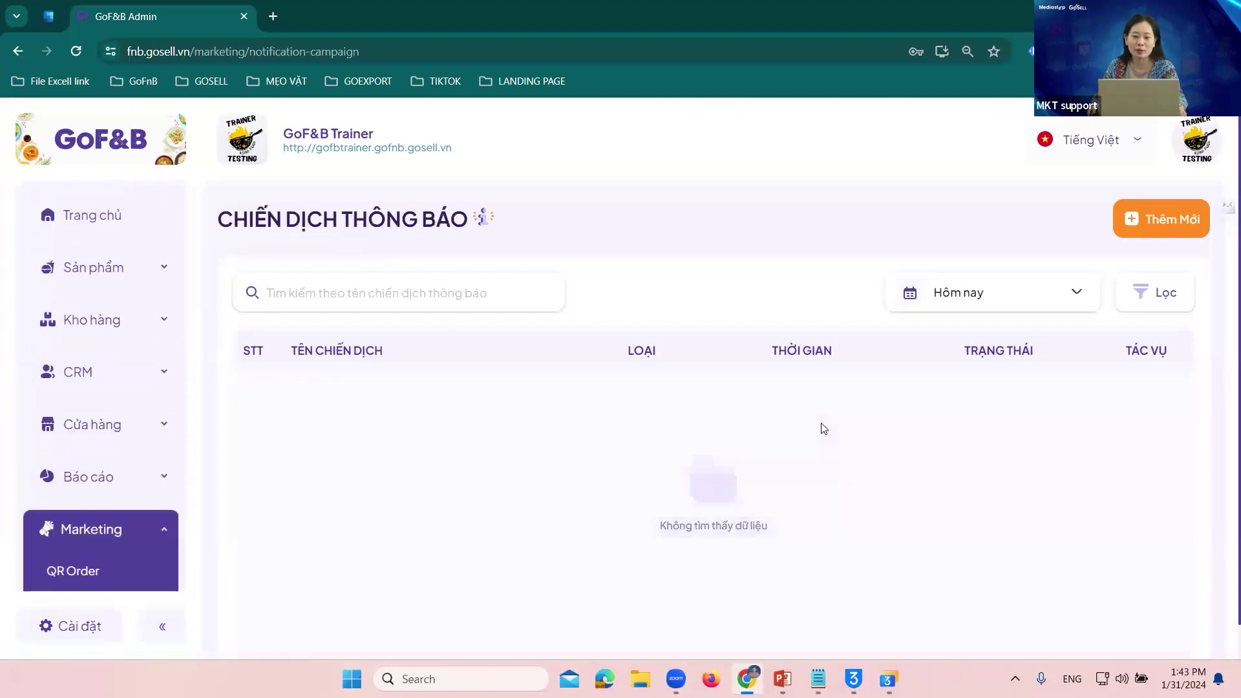
pyautogui.scroll(-3, 107, 486)
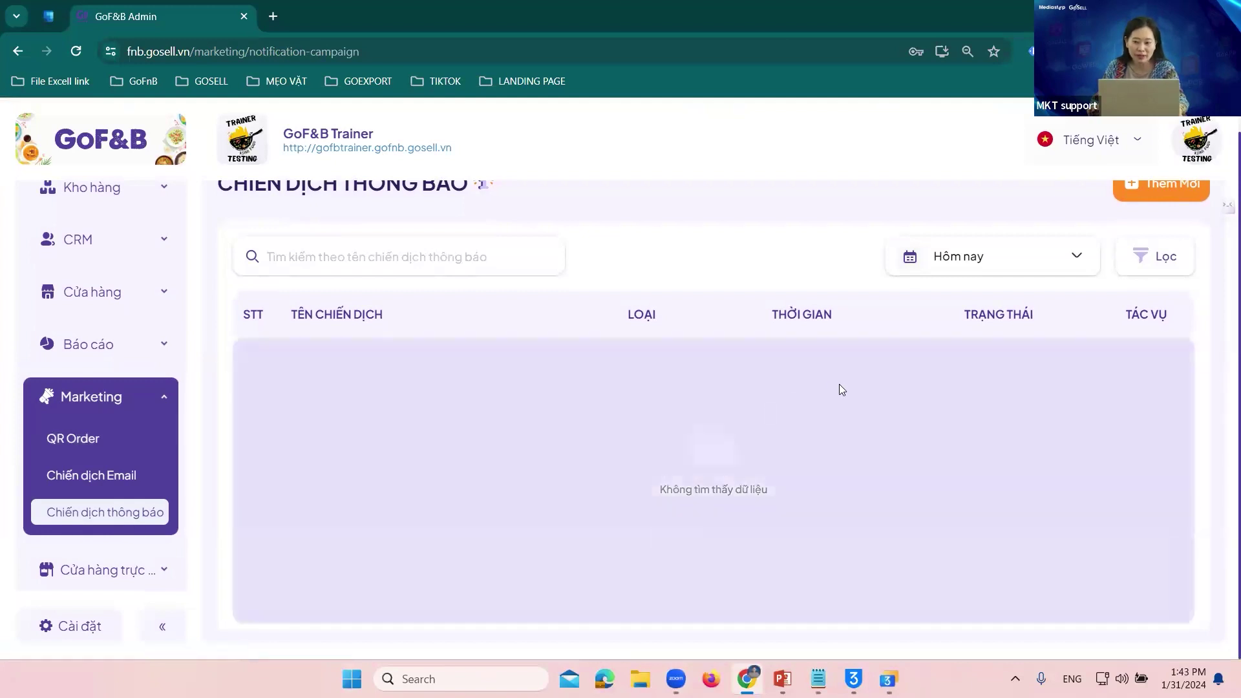
pyautogui.scroll(2, 839, 384)
pyautogui.click(1204, 219)
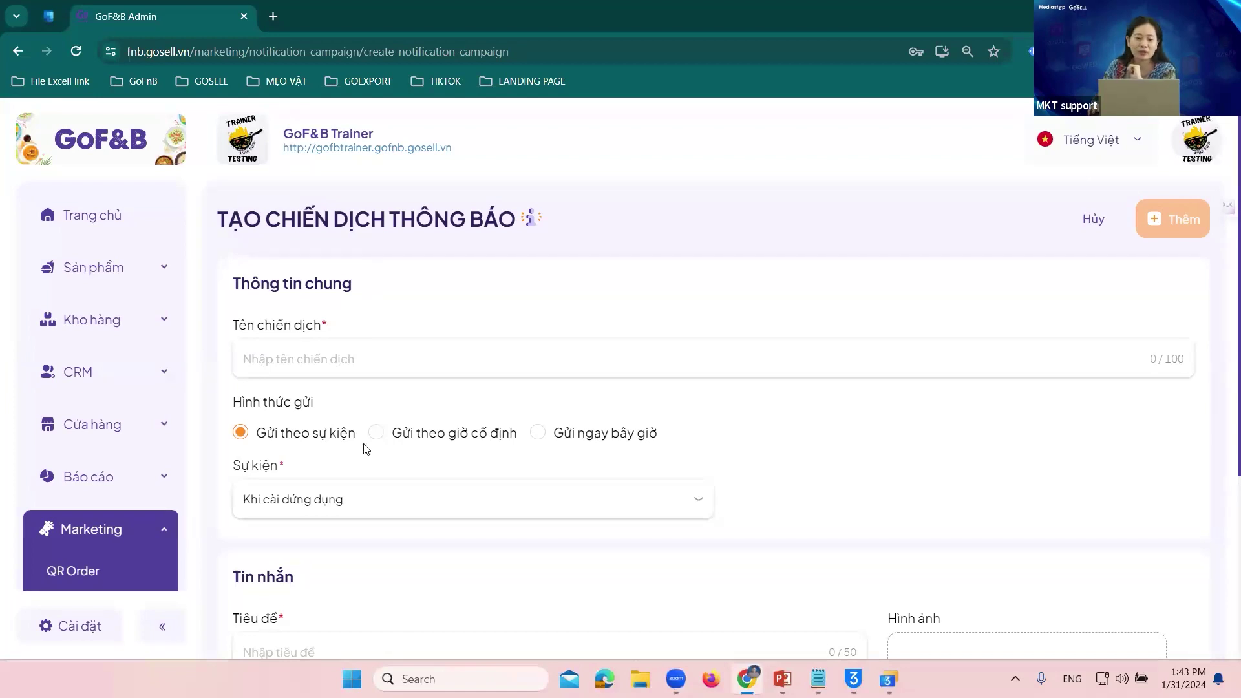
# - View the trigger events available when the notification is sent by event (Gửi theo sự kiện)
pyautogui.scroll(-3, 366, 449)
pyautogui.click(442, 342)
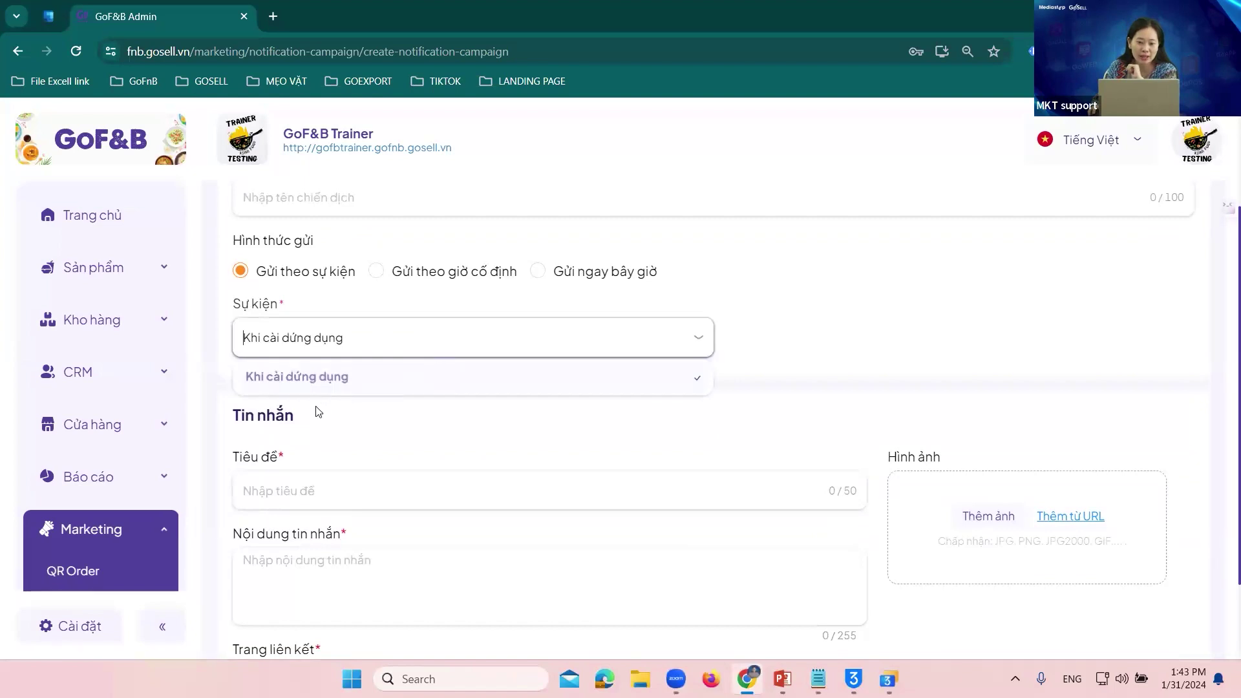
pyautogui.click(826, 321)
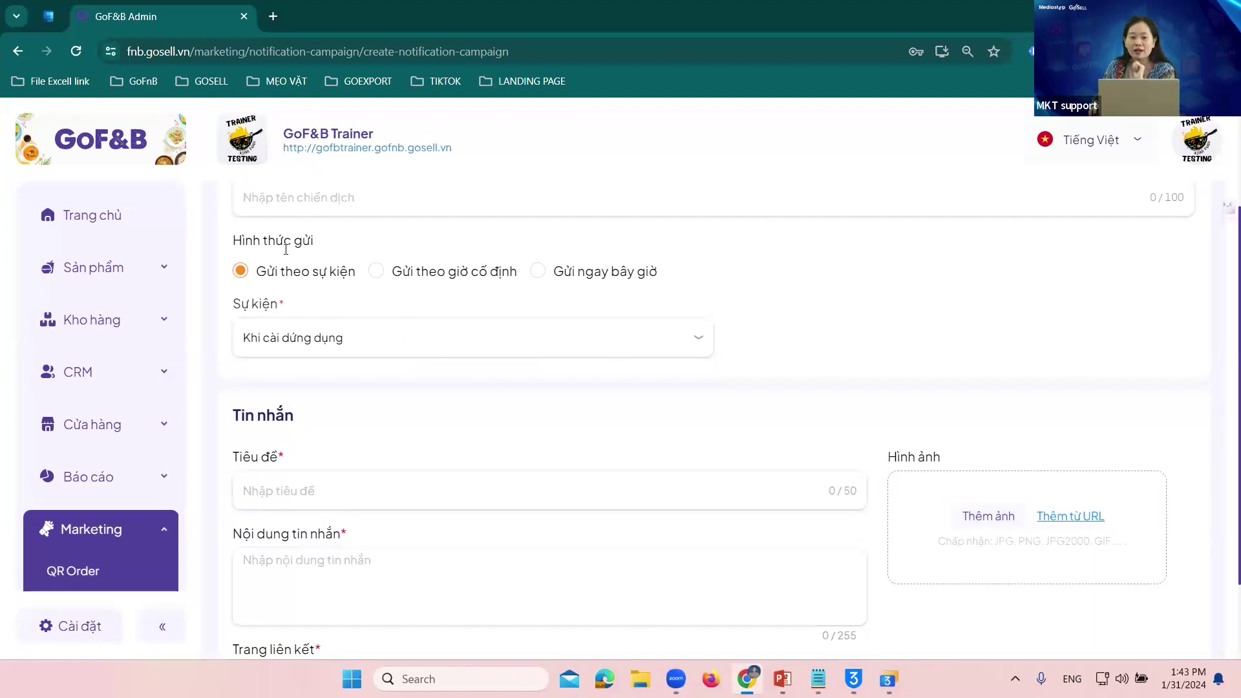
# - Set the notification to be sent at a fixed time on 31/01/2024 and open the send time choices
pyautogui.click(378, 271)
pyautogui.click(340, 341)
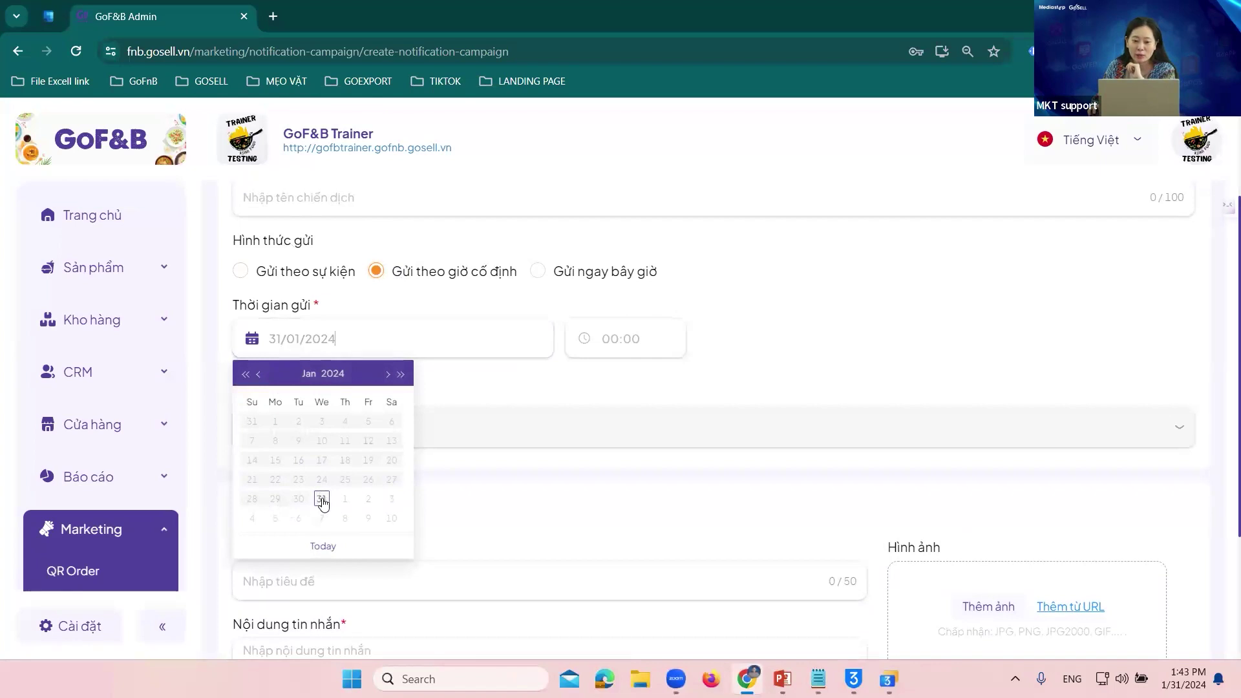
pyautogui.click(320, 500)
pyautogui.click(645, 356)
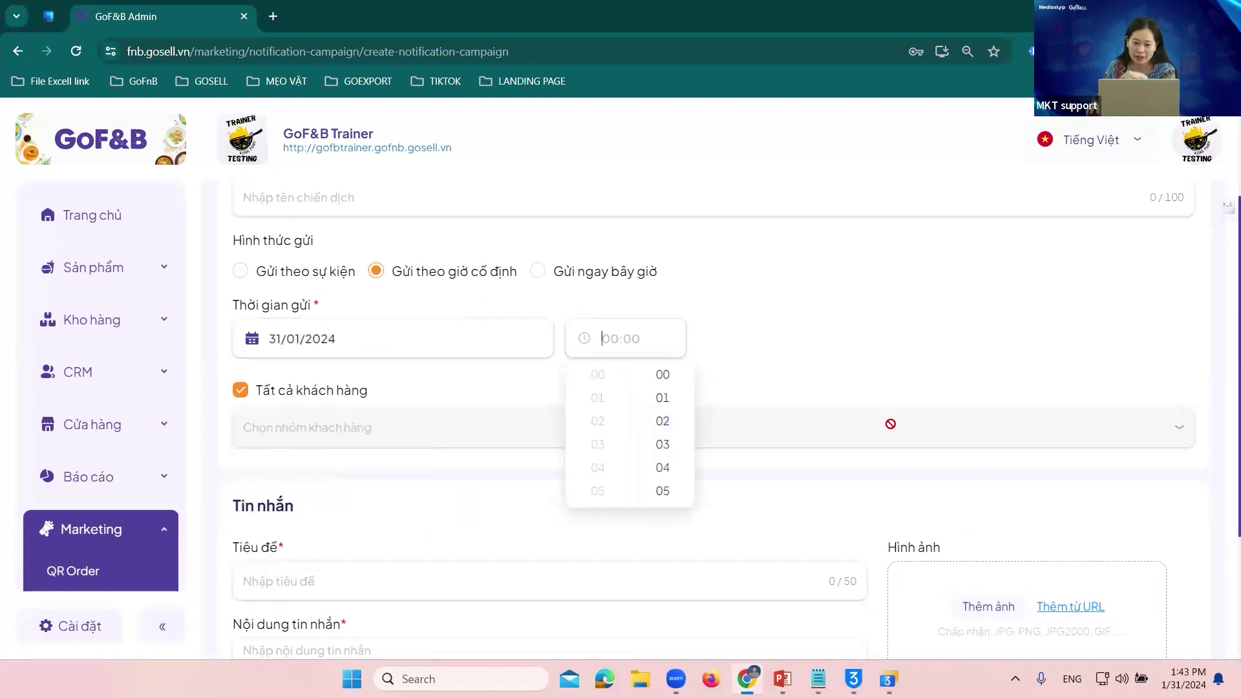
# - Set the notification campaign's sending method to Gửi ngay bây giờ and look over the form
pyautogui.click(538, 272)
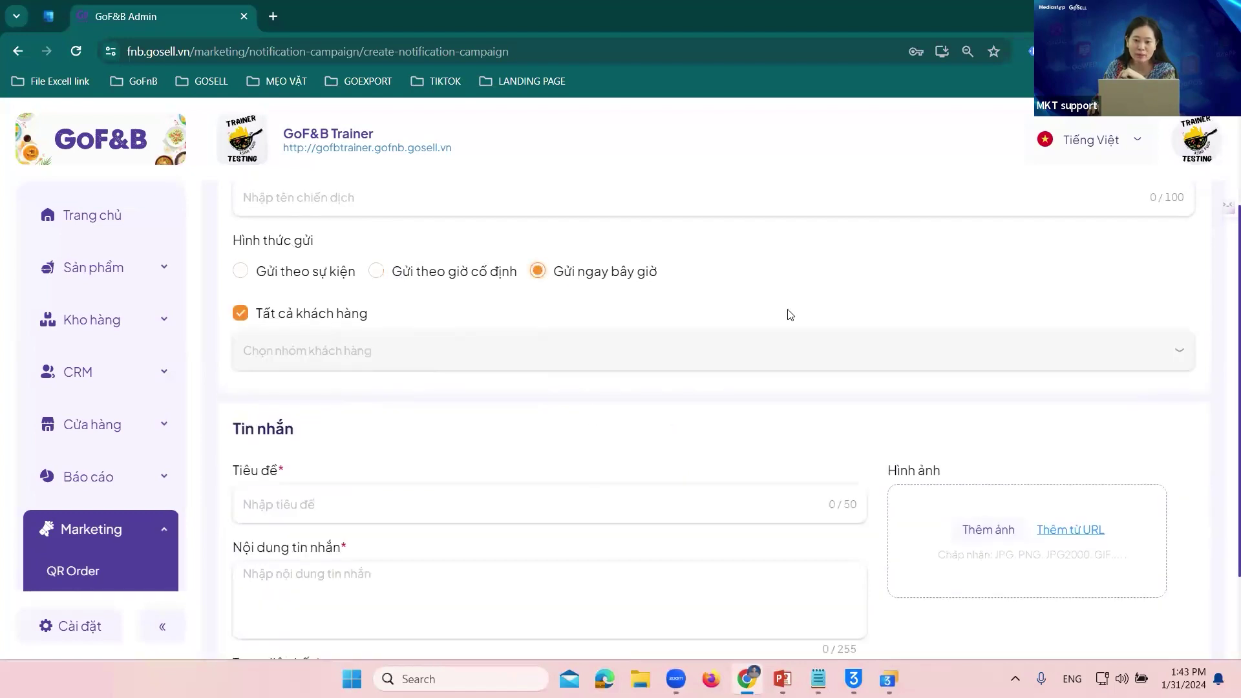
pyautogui.scroll(3, 754, 302)
pyautogui.scroll(-3, 347, 300)
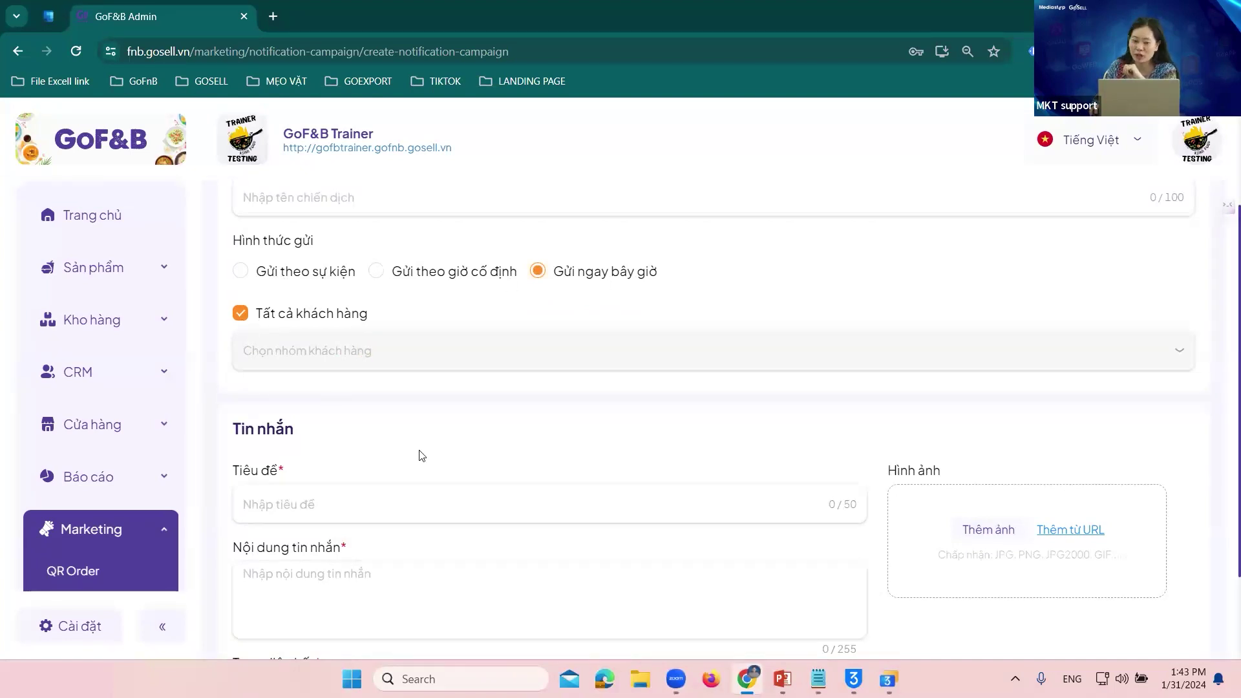
pyautogui.scroll(-1, 362, 453)
pyautogui.scroll(3, 353, 400)
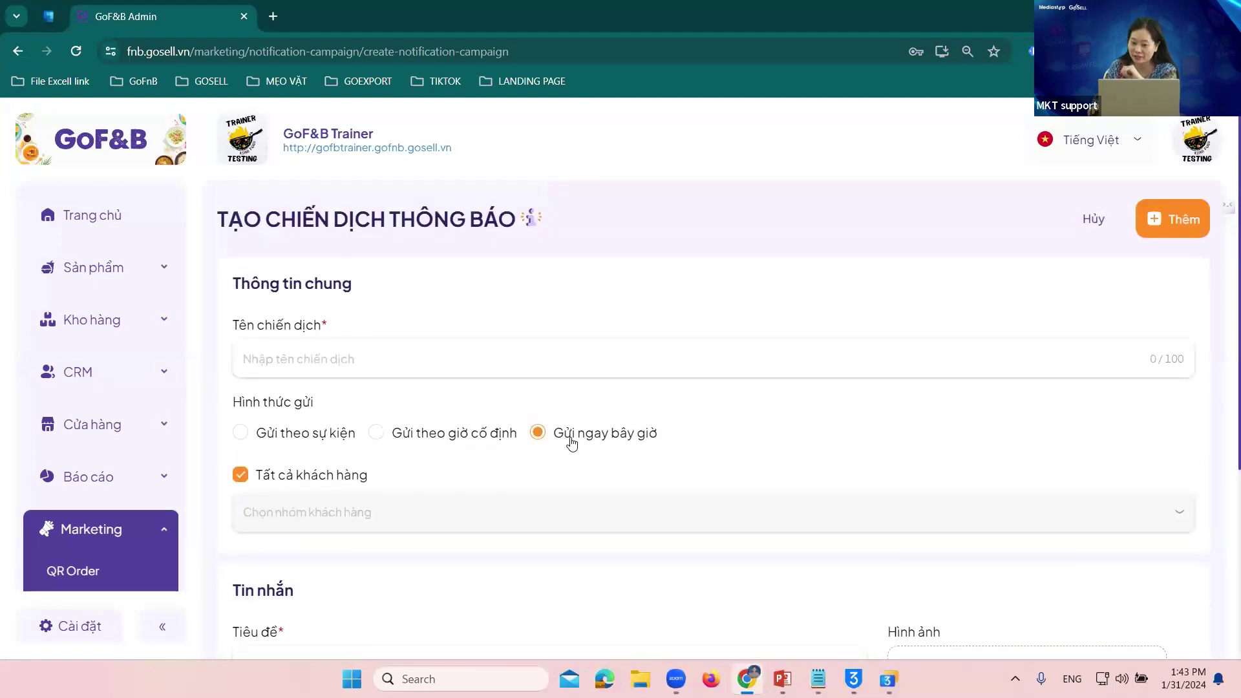
# - Examine the message section's fields and the destinations available for the linked page (Trang liên kết)
pyautogui.scroll(-2, 572, 443)
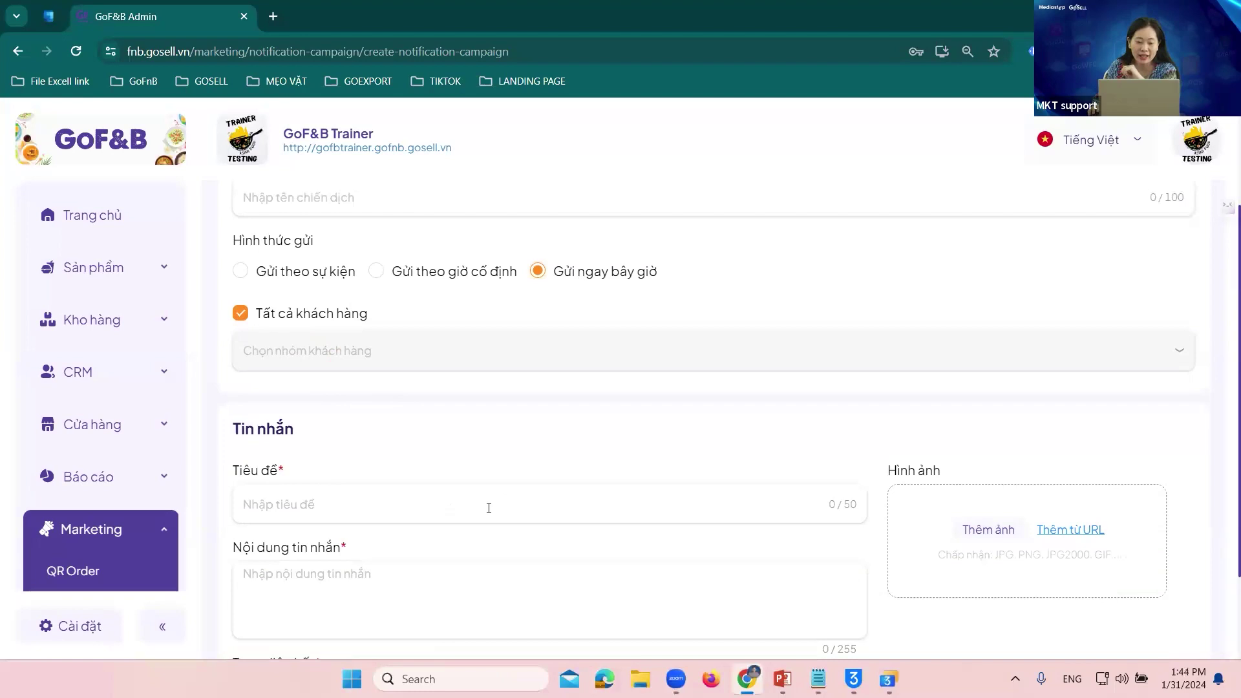
pyautogui.scroll(-2, 488, 511)
pyautogui.click(405, 466)
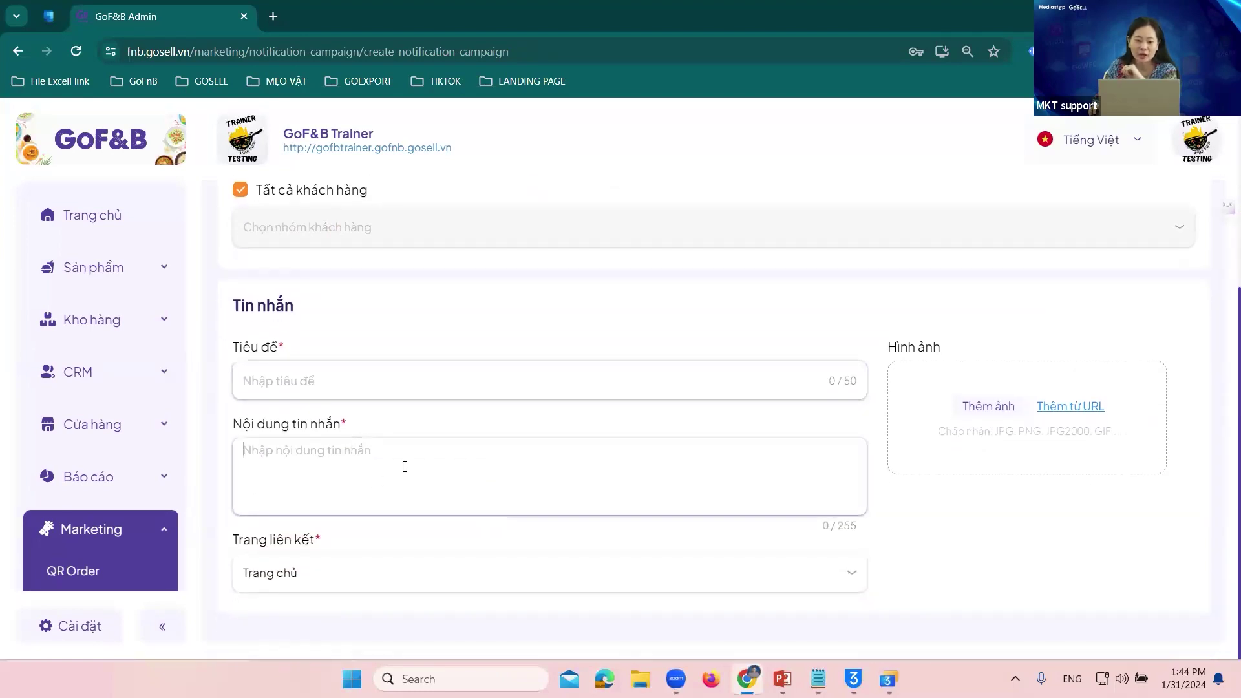
pyautogui.click(444, 577)
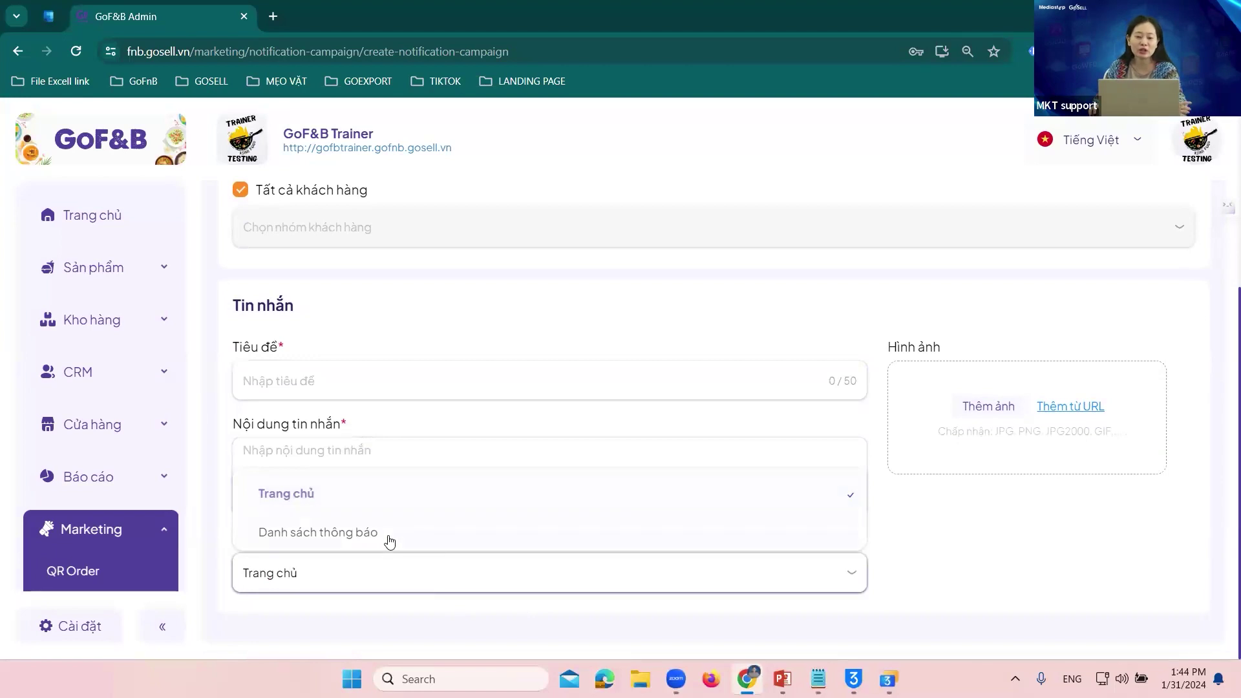
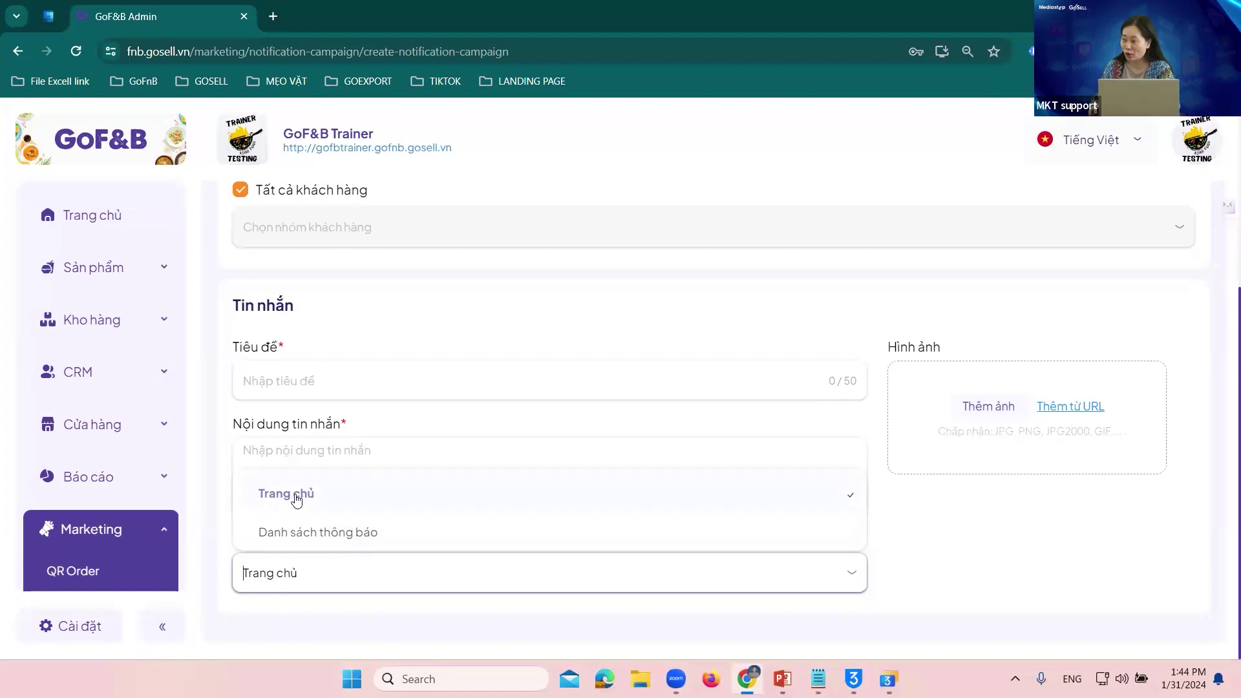
pyautogui.click(552, 557)
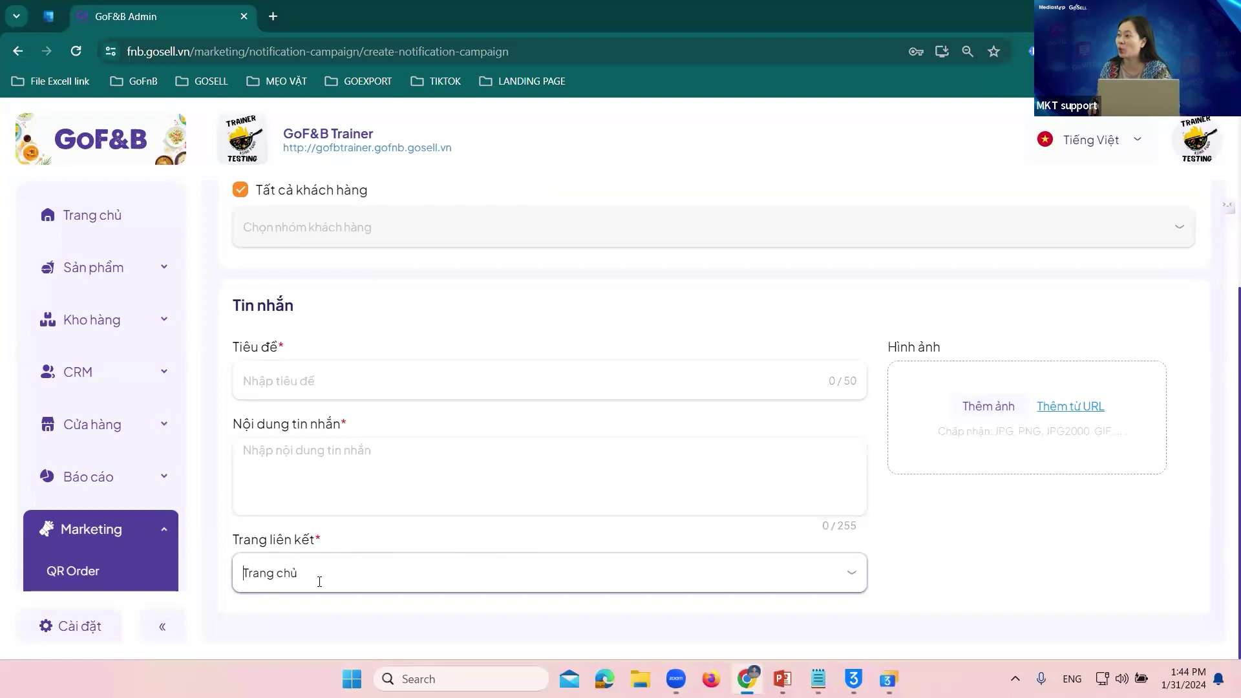
# - Name the notification campaign giam tet2
pyautogui.scroll(5, 479, 513)
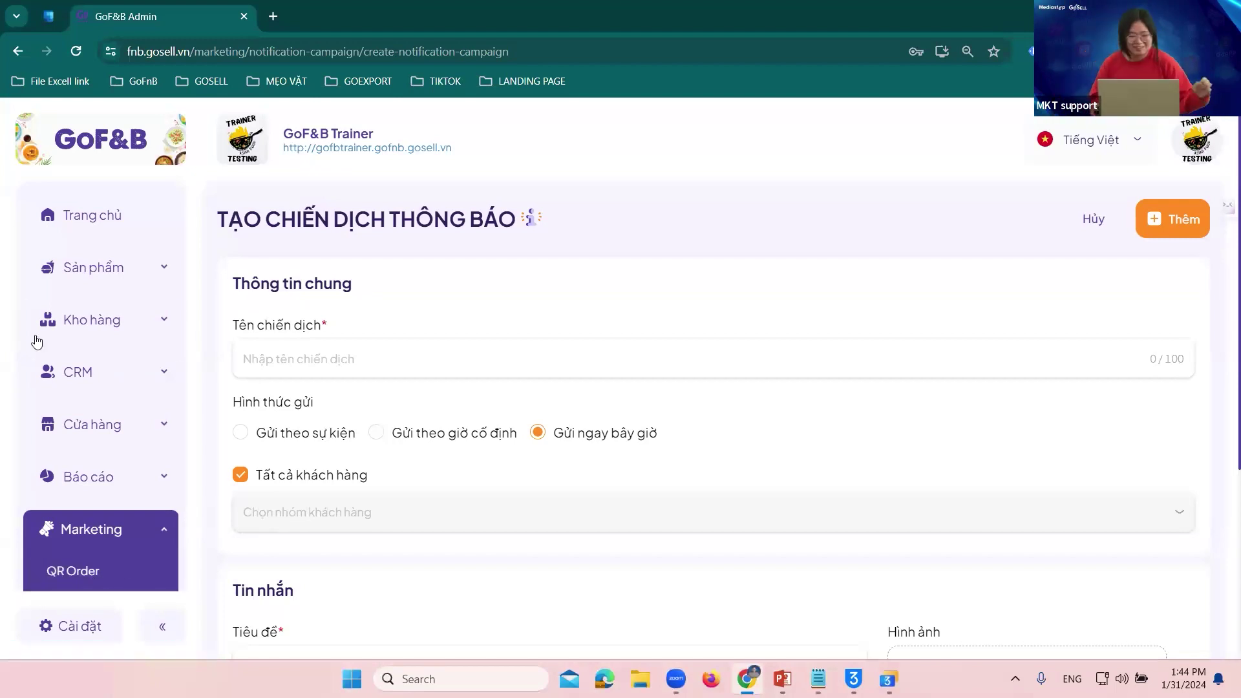
pyautogui.click(341, 349)
pyautogui.write('giam tet')
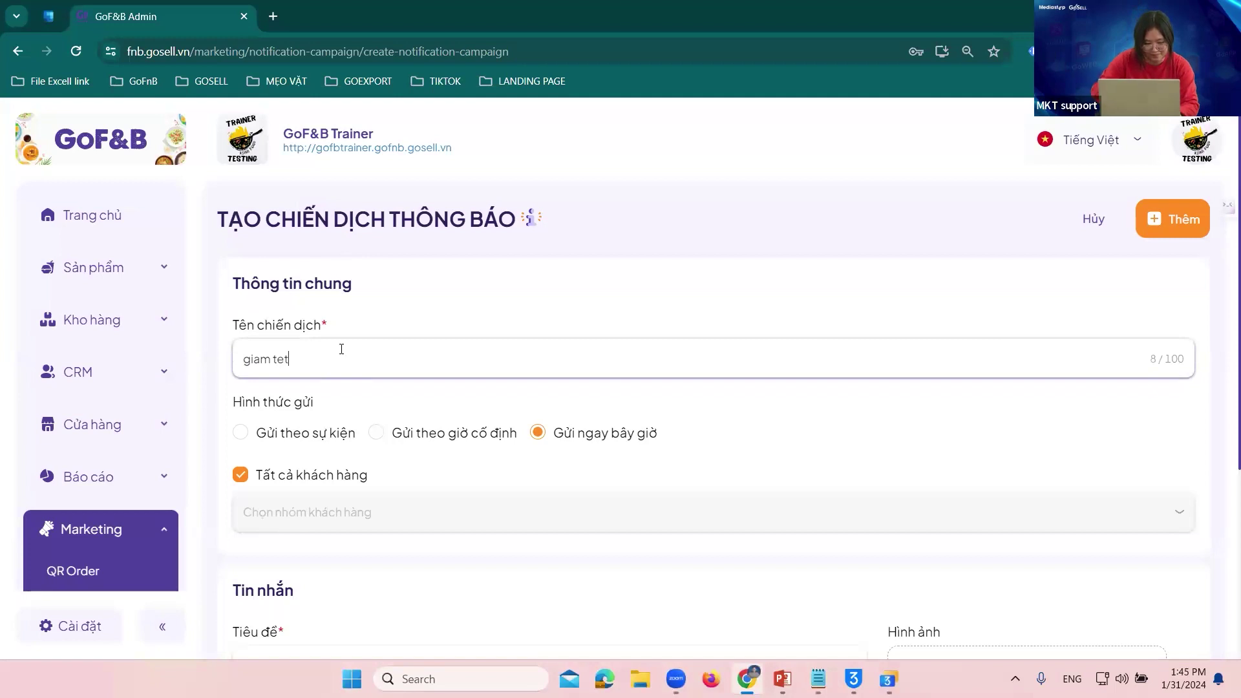
pyautogui.write('2')
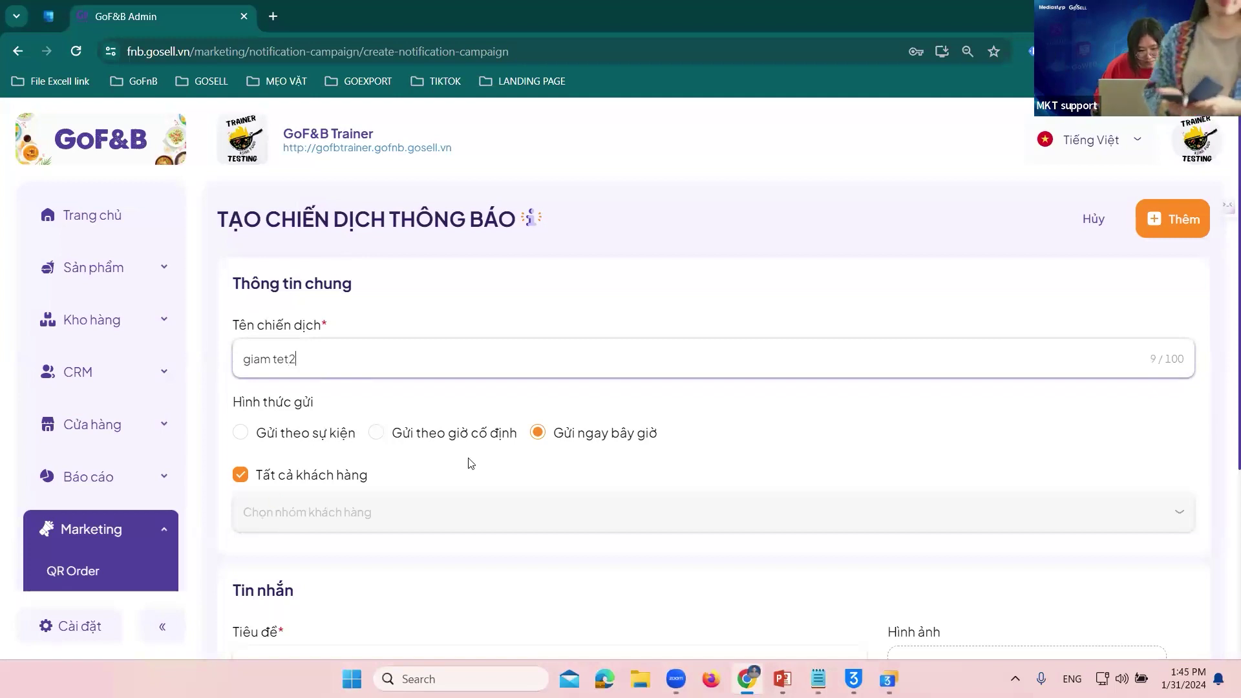
# - Give the giam tet2 notification the title "hom nay an gi" and the message content "an bun bo", and add the campaign
pyautogui.scroll(-4, 471, 464)
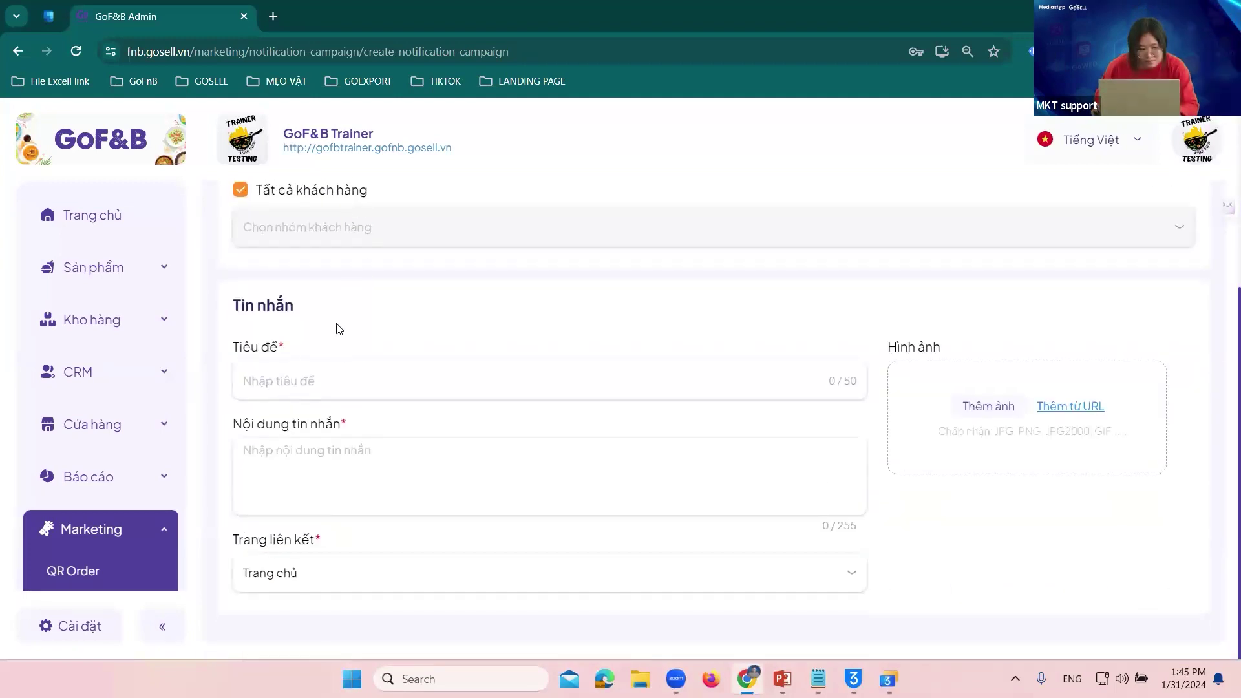
pyautogui.click(323, 387)
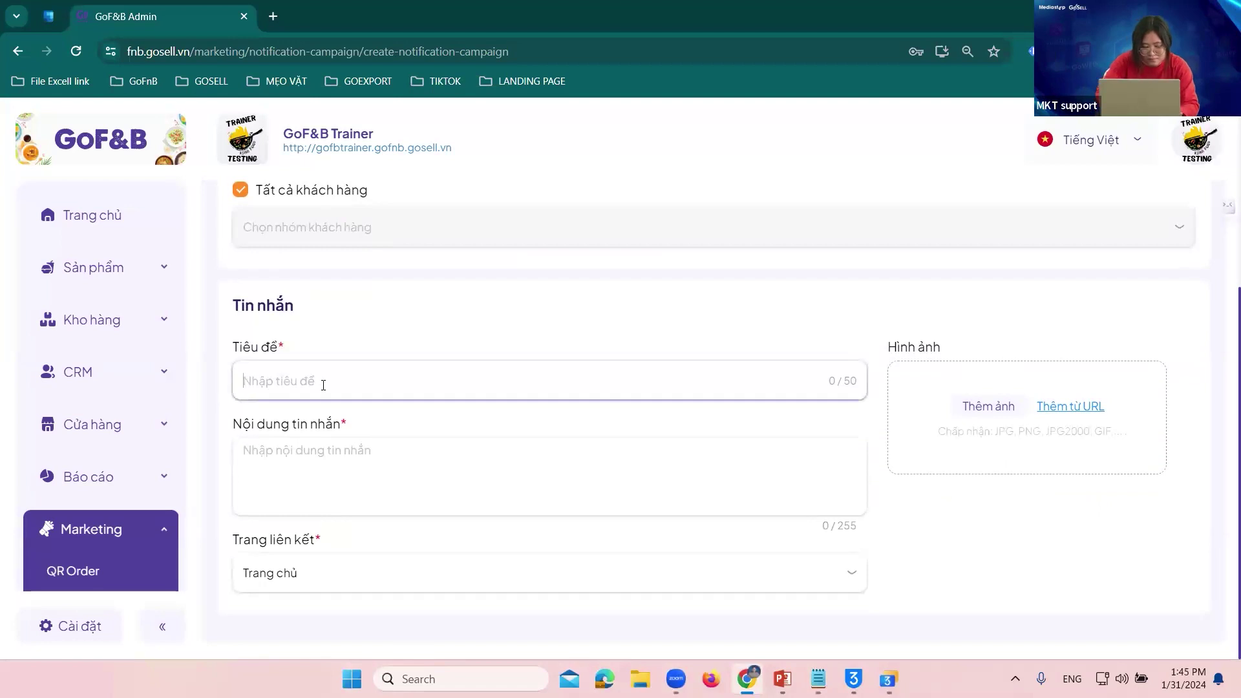
pyautogui.write('hom nay an gi')
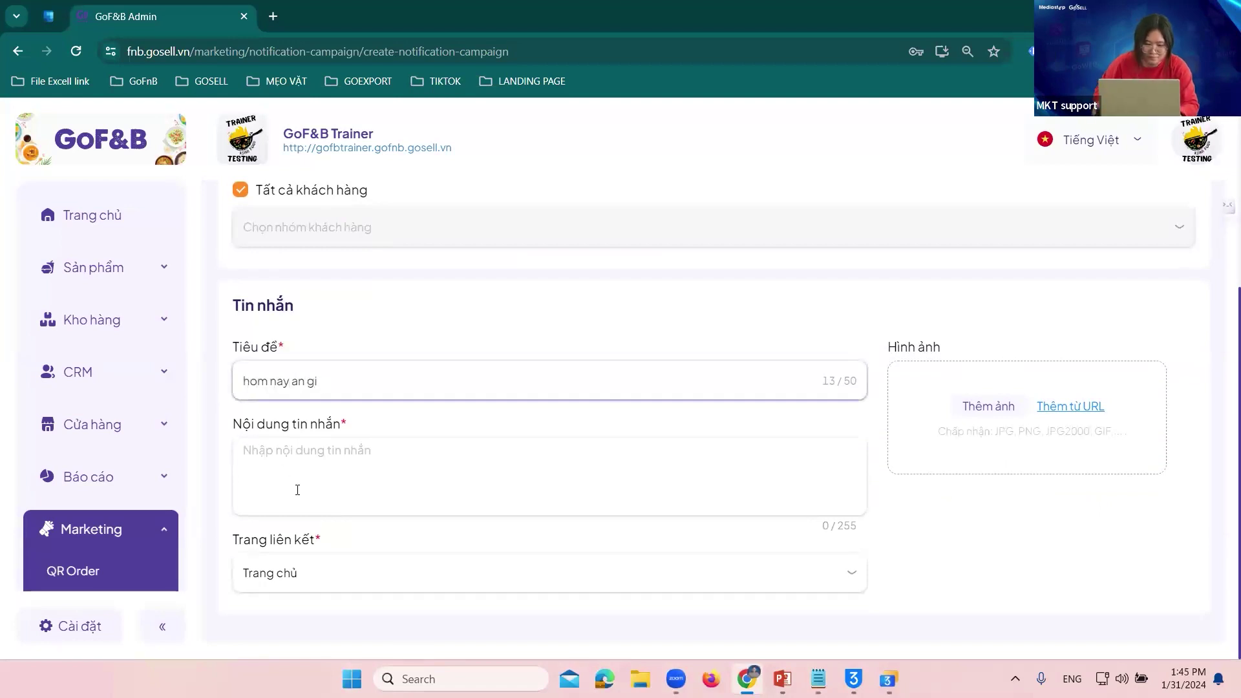
pyautogui.click(304, 489)
pyautogui.write('an bun bo')
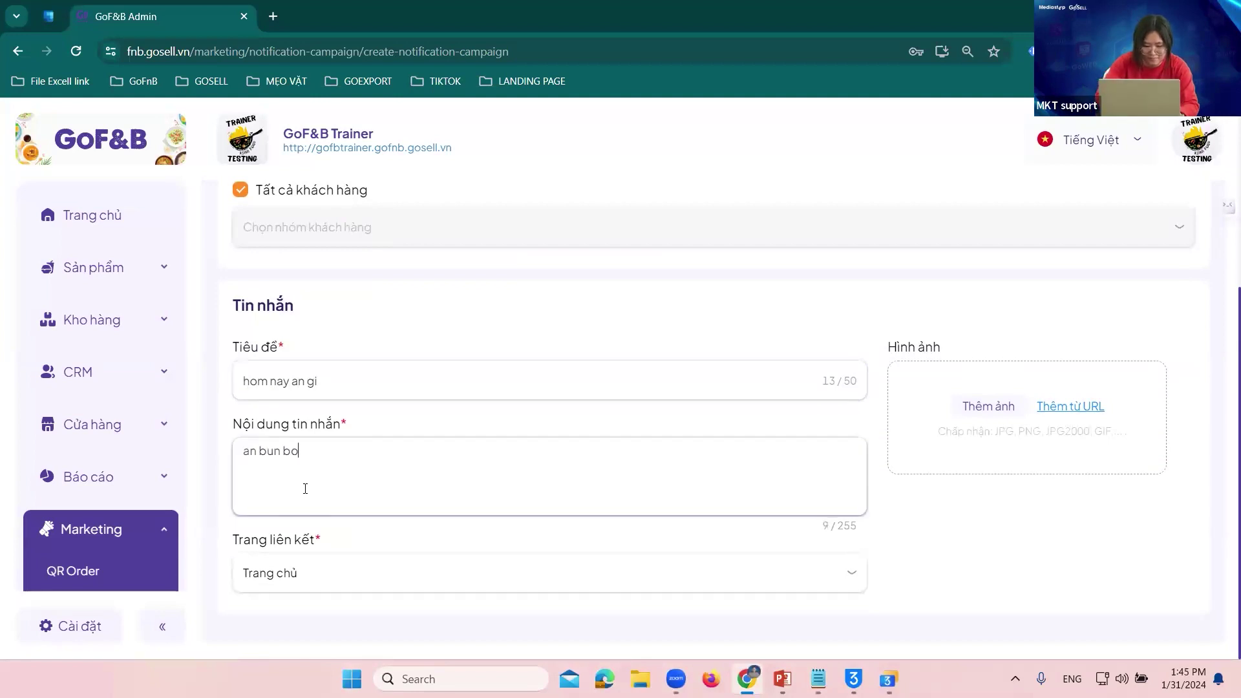
pyautogui.scroll(4, 845, 546)
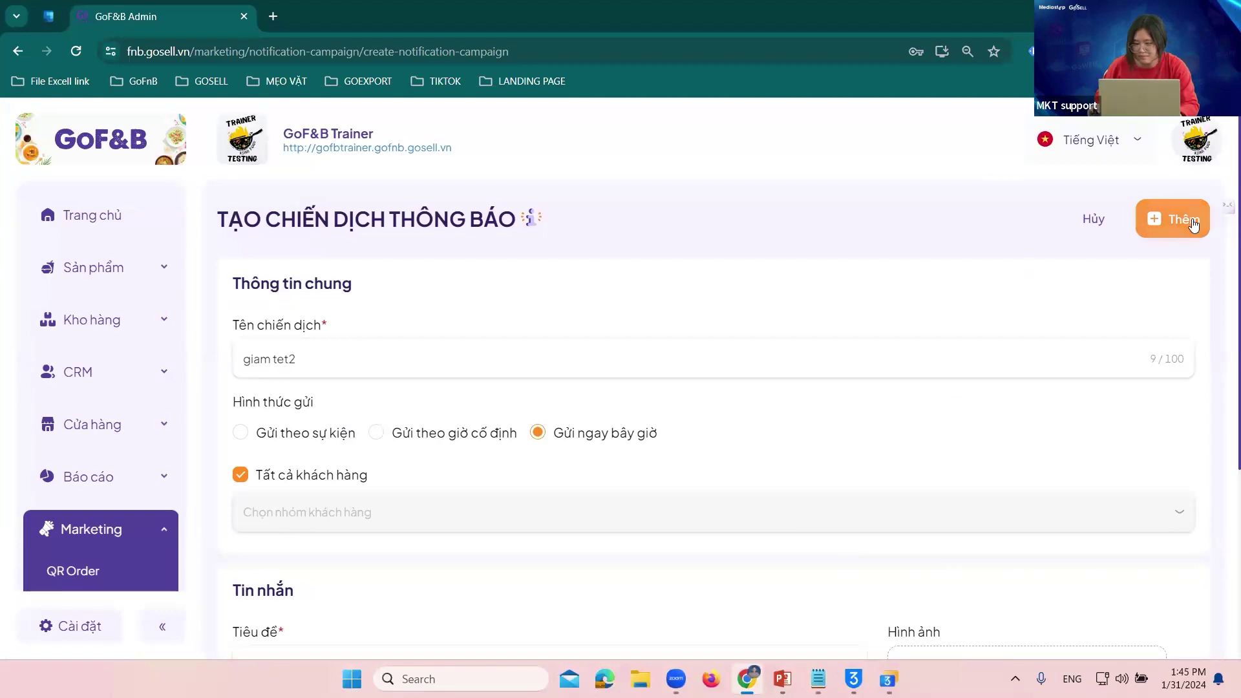
pyautogui.click(1172, 230)
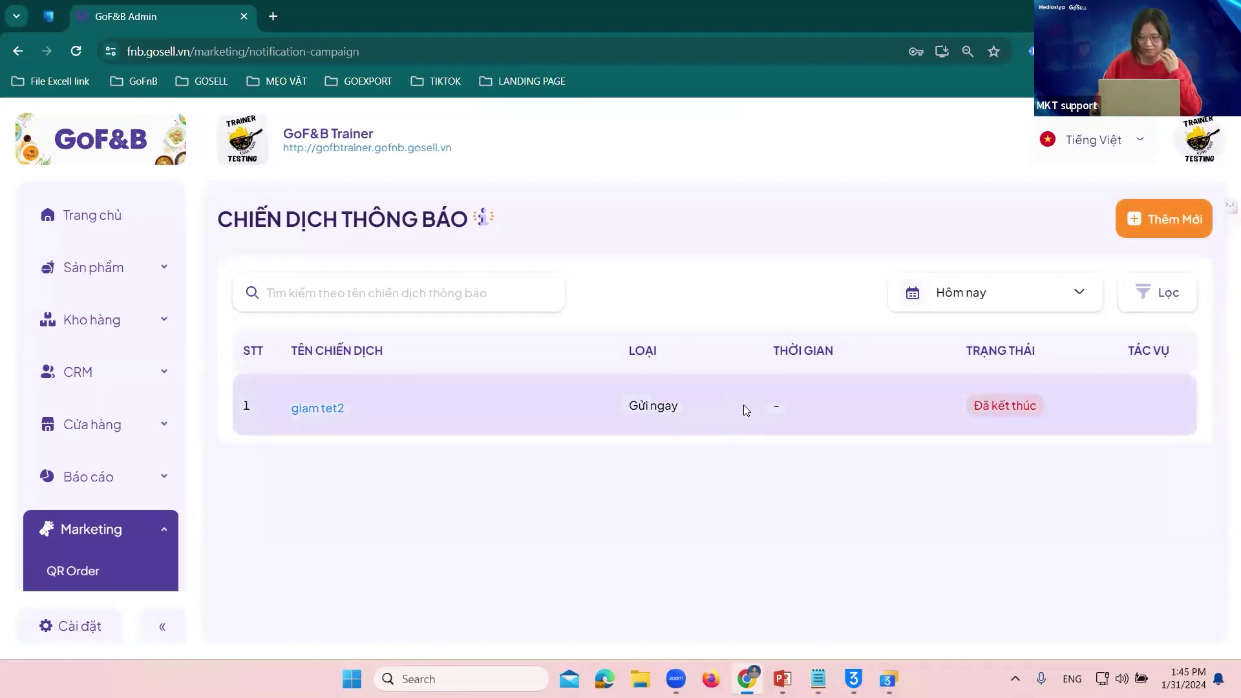
# - Start another notification campaign and name it giam giá mkt
pyautogui.click(1153, 219)
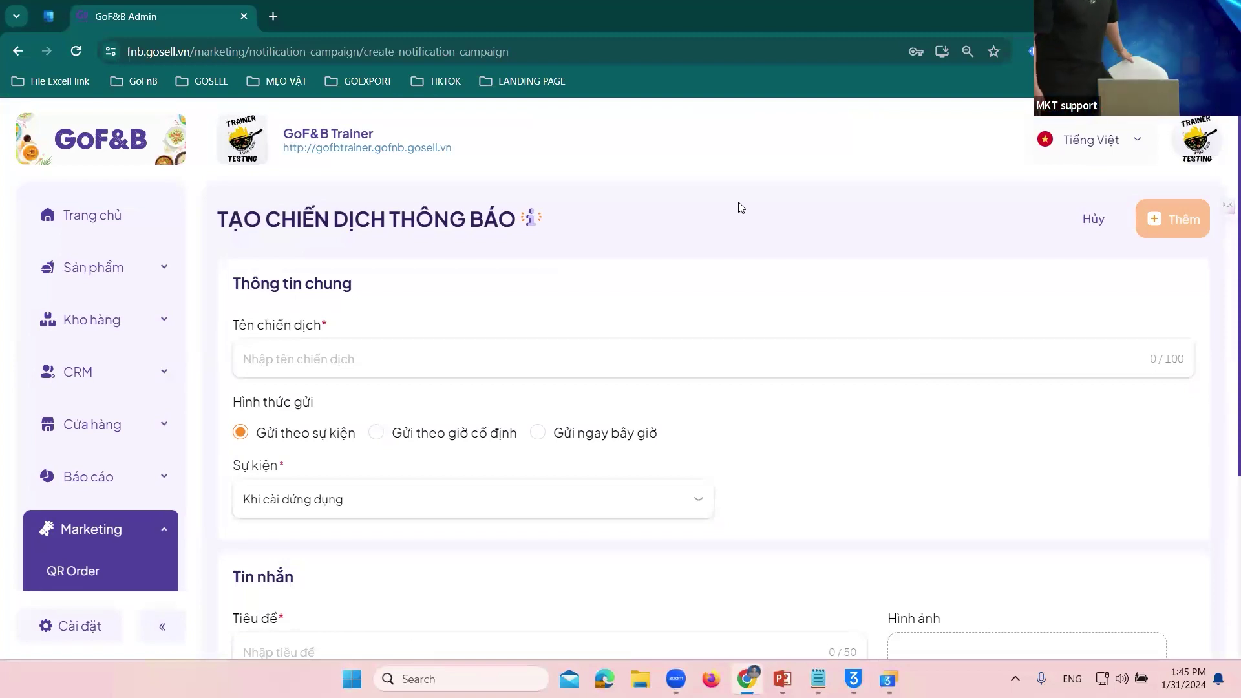
pyautogui.click(334, 361)
pyautogui.write('giam giá mkt')
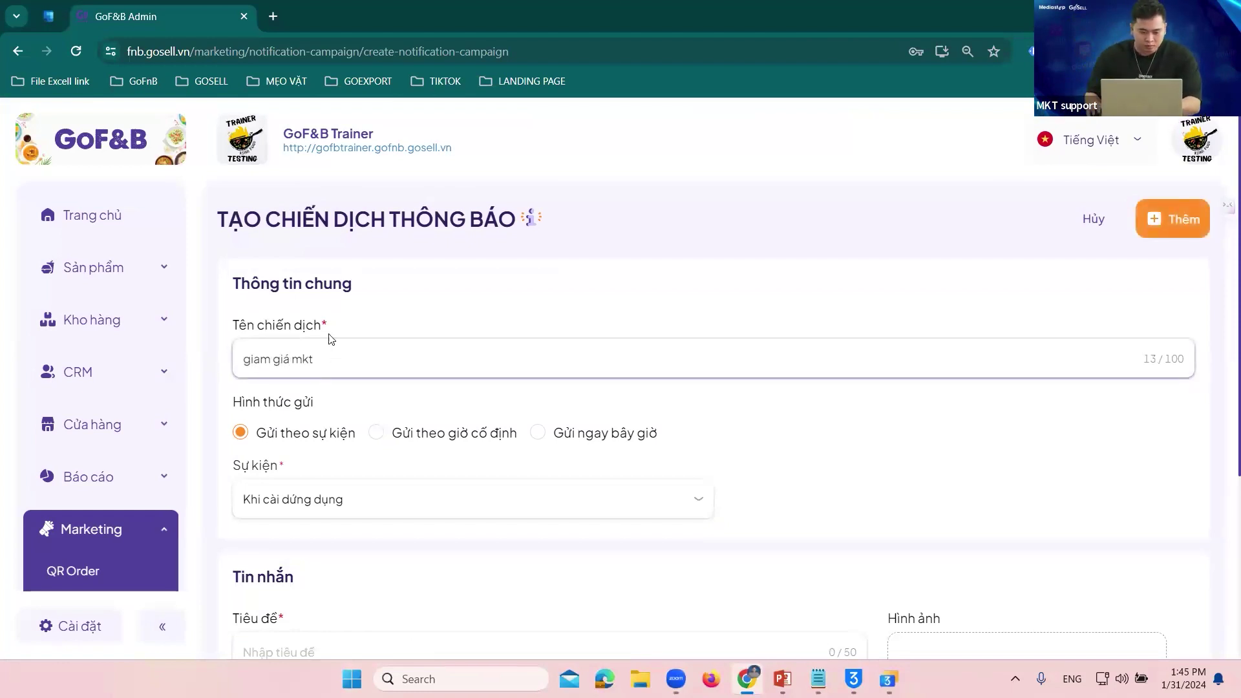
# - Copy the campaign name giam giá mkt into the message's title and content
pyautogui.scroll(-4, 330, 340)
pyautogui.click(349, 382)
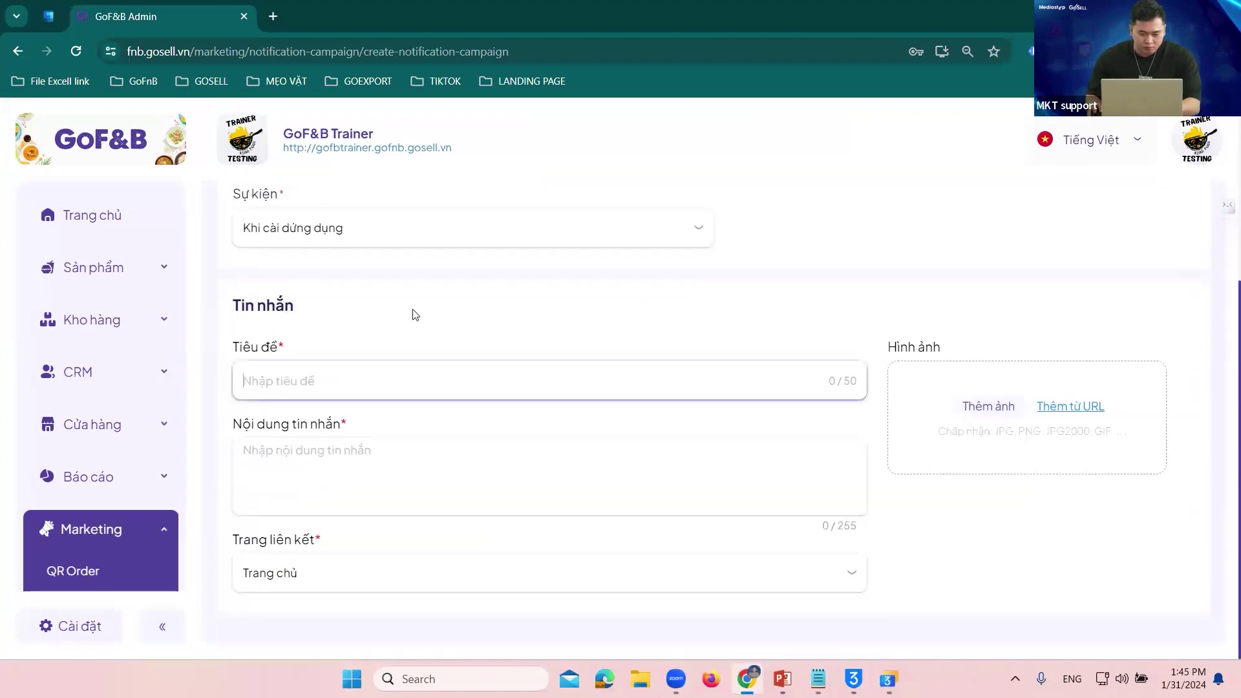
pyautogui.scroll(4, 372, 353)
pyautogui.click(344, 360)
pyautogui.hotkey('ctrl', 'a')
pyautogui.hotkey('ctrl', 'c')
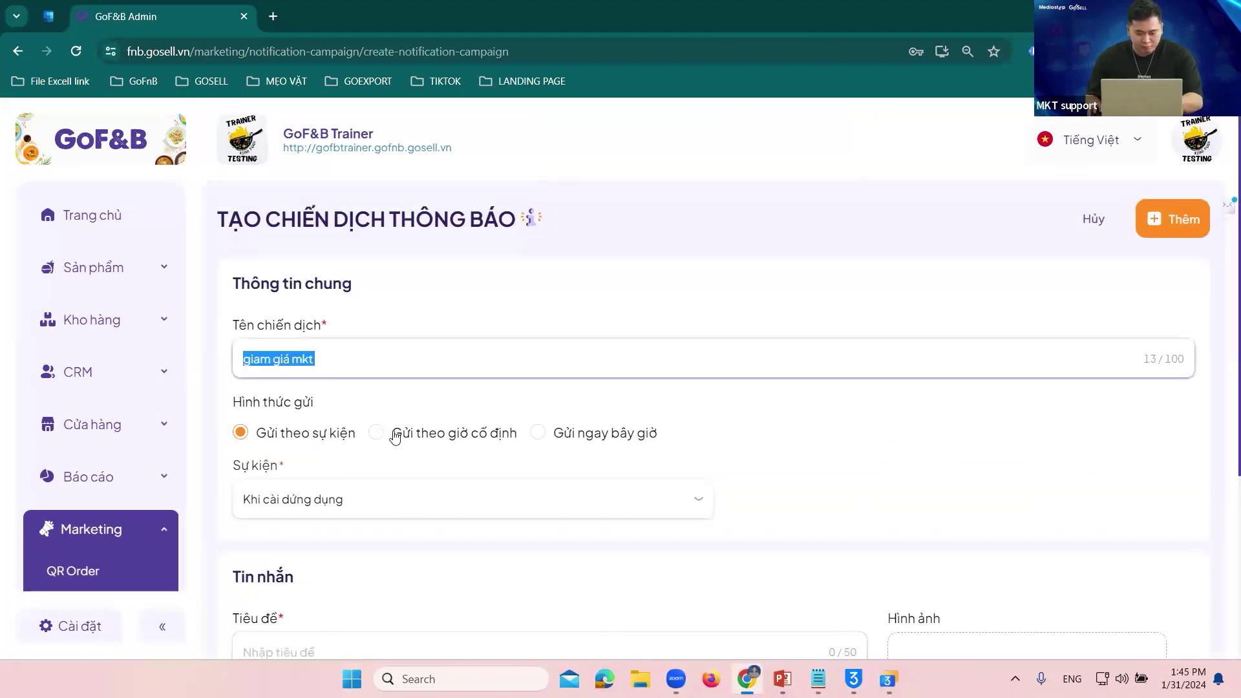
pyautogui.scroll(-4, 353, 375)
pyautogui.click(335, 370)
pyautogui.hotkey('ctrl', 'v')
pyautogui.click(407, 438)
pyautogui.hotkey('ctrl', 'v')
# - Set the sending method to Gửi ngay bây giờ and add the giam giá mkt campaign
pyautogui.scroll(4, 1089, 302)
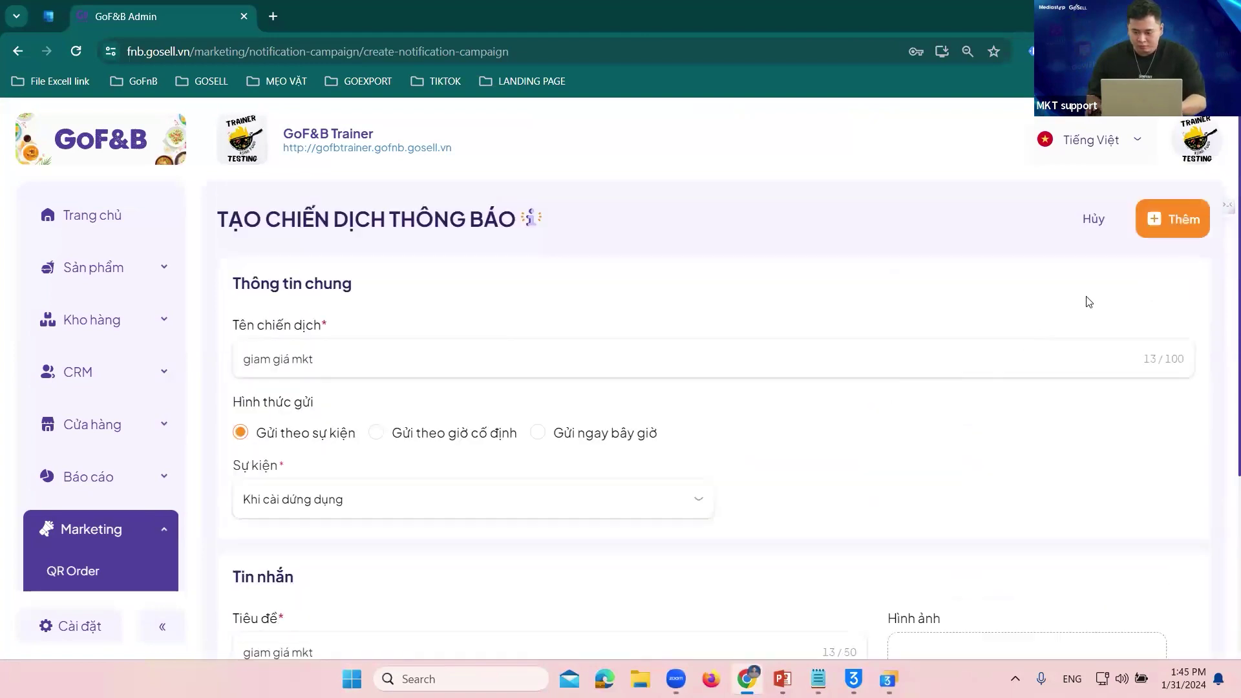
pyautogui.click(538, 432)
pyautogui.click(1156, 216)
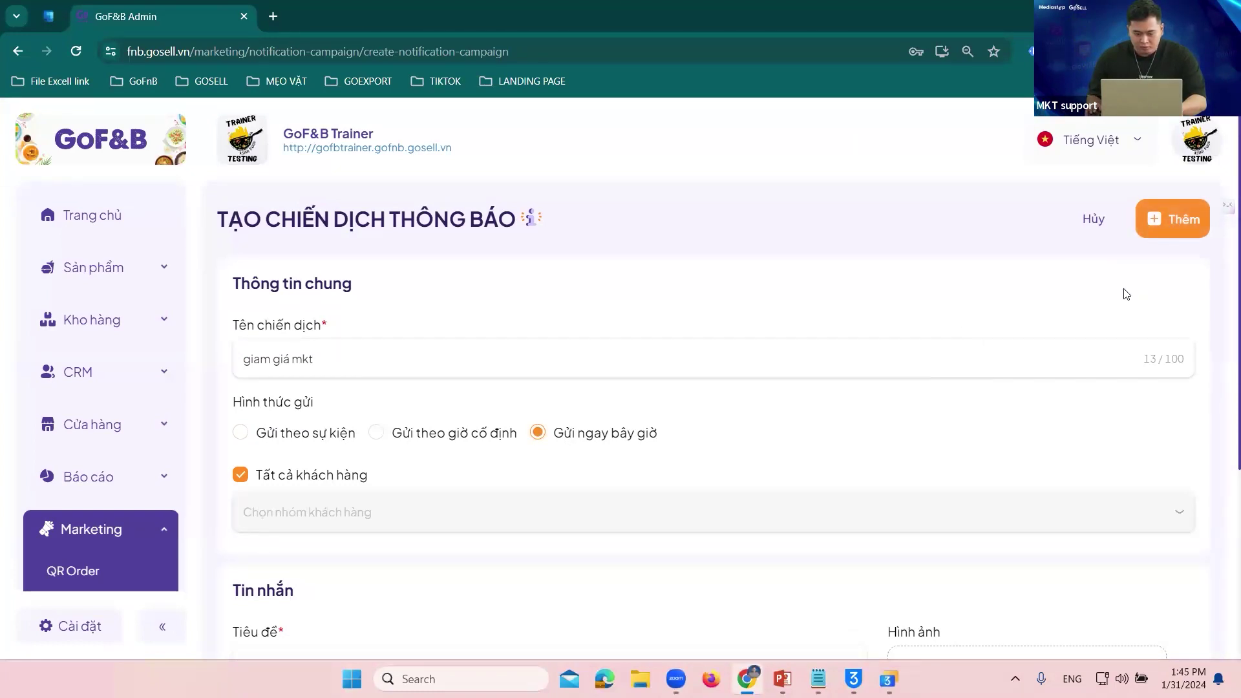
pyautogui.click(1141, 237)
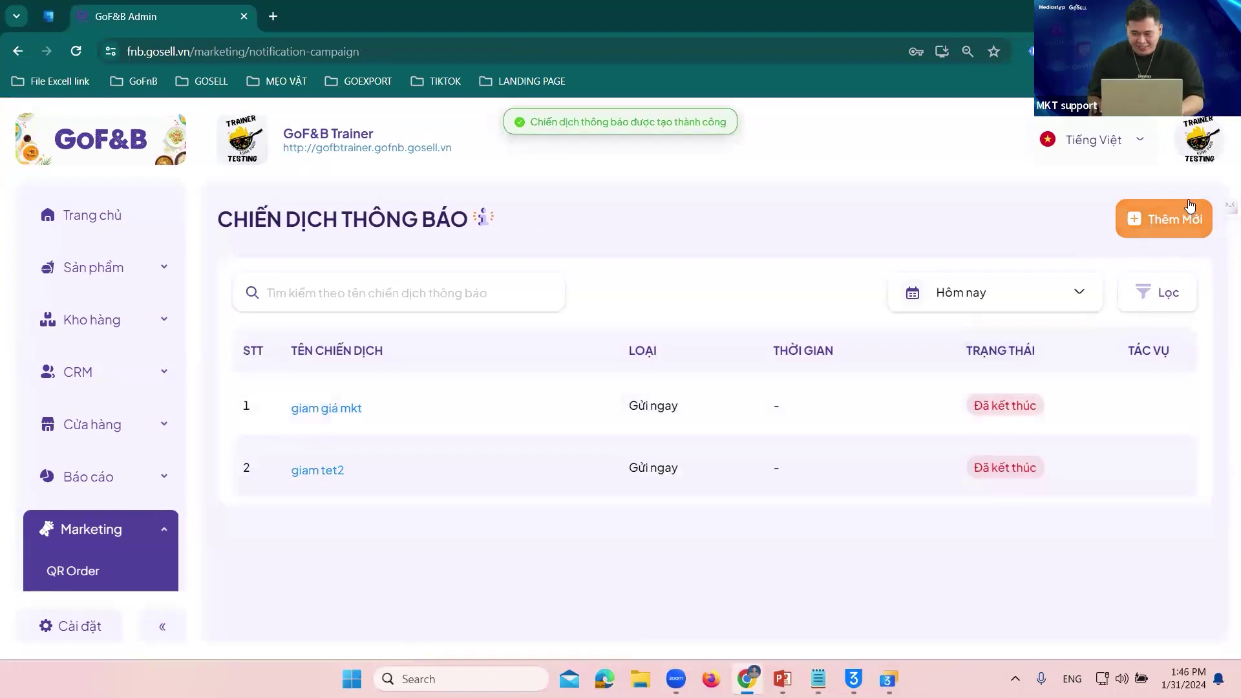
# - Start a new notification campaign and name it giảm giá 2
pyautogui.click(1166, 223)
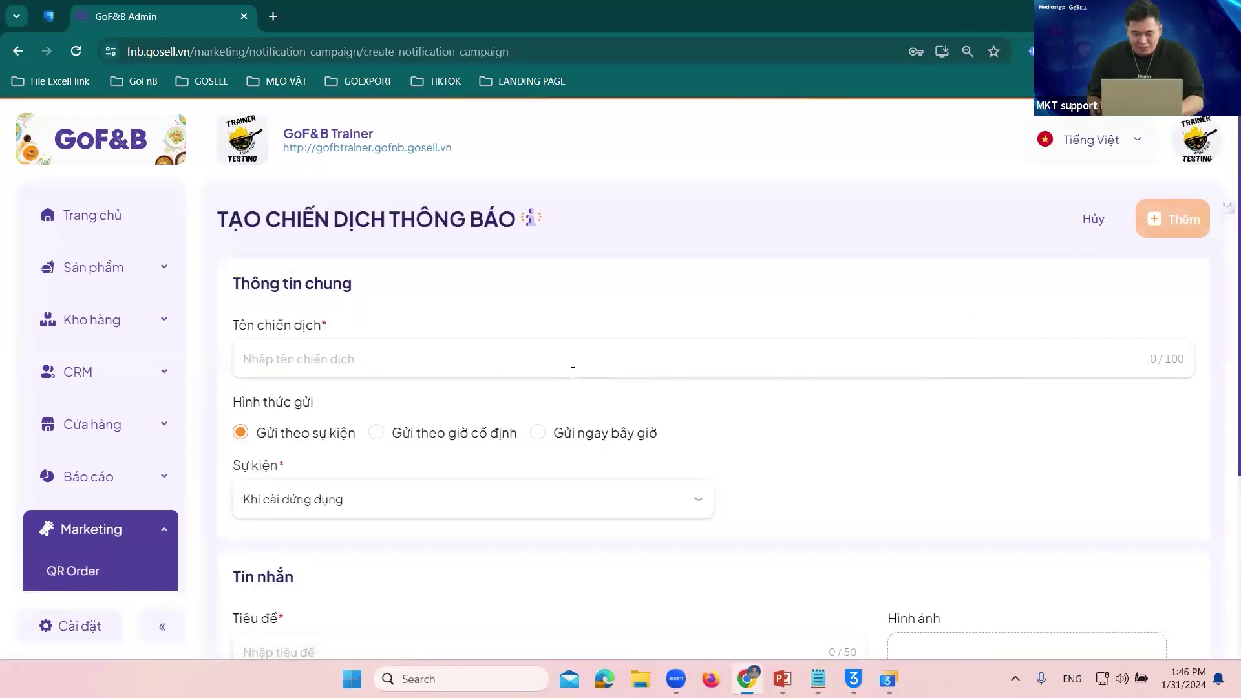
pyautogui.click(573, 373)
pyautogui.write('gia')
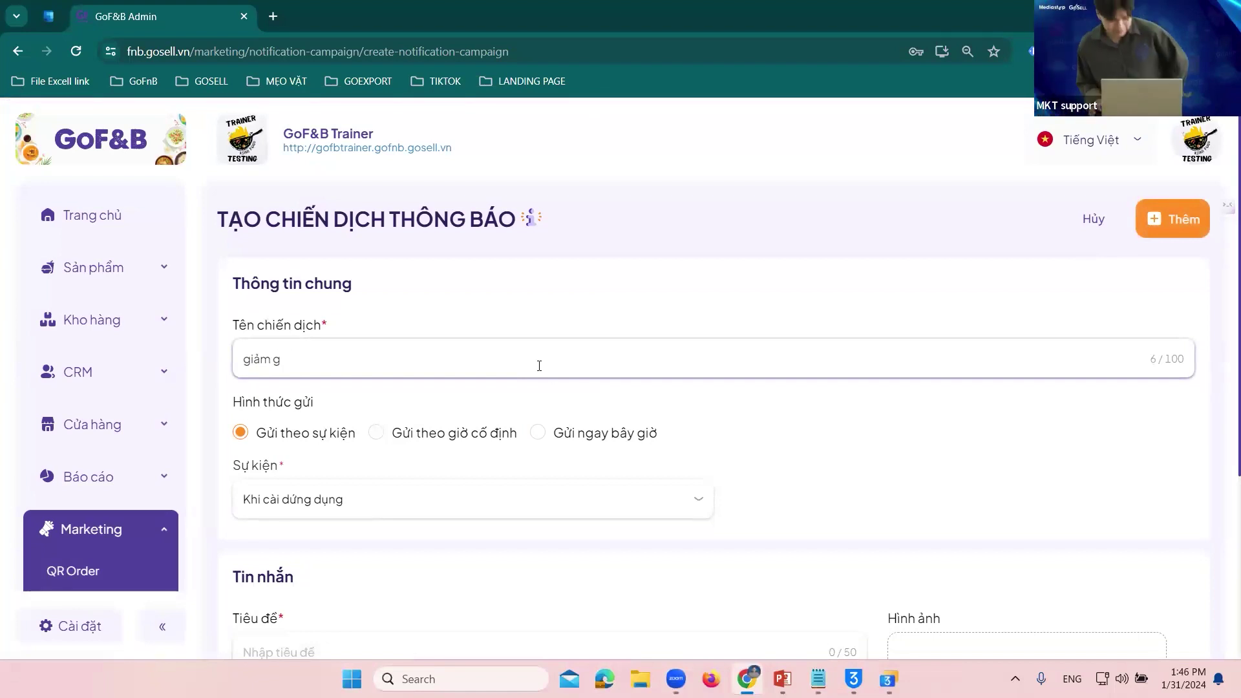
pyautogui.click(433, 360)
pyautogui.write('iá ')
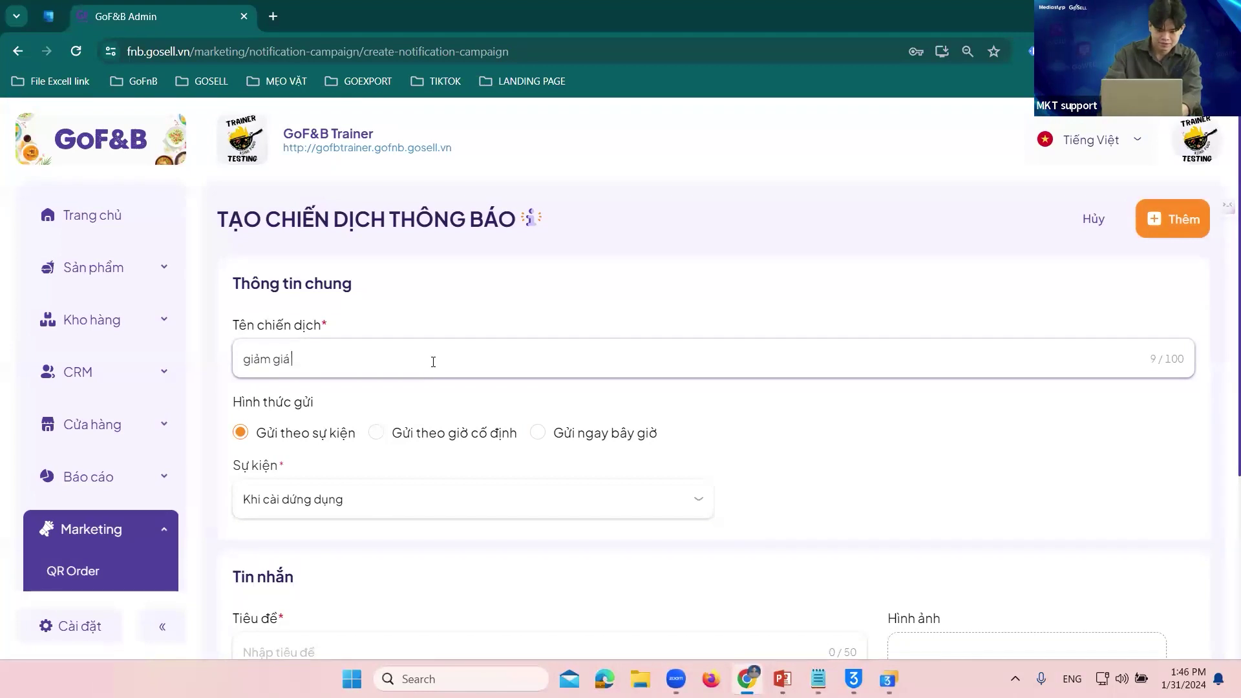
pyautogui.write('2')
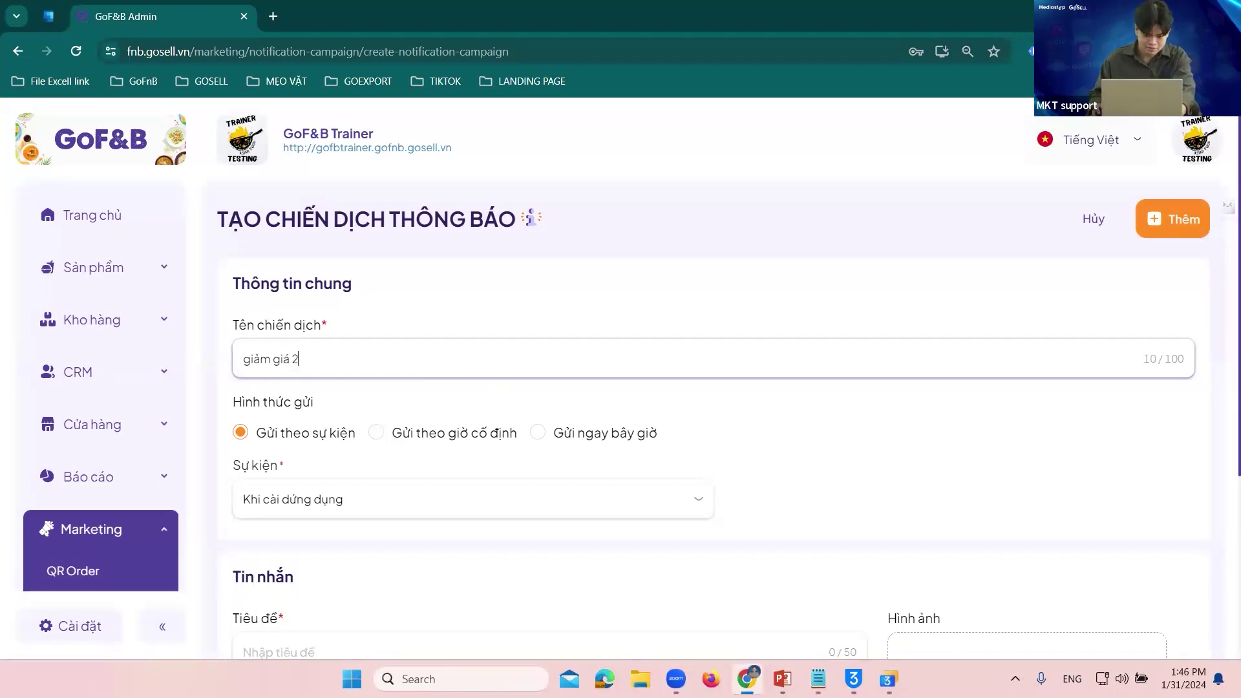
# - Set the campaign to be sent at a fixed time, on 31/01/2024 at 13:46
pyautogui.click(375, 432)
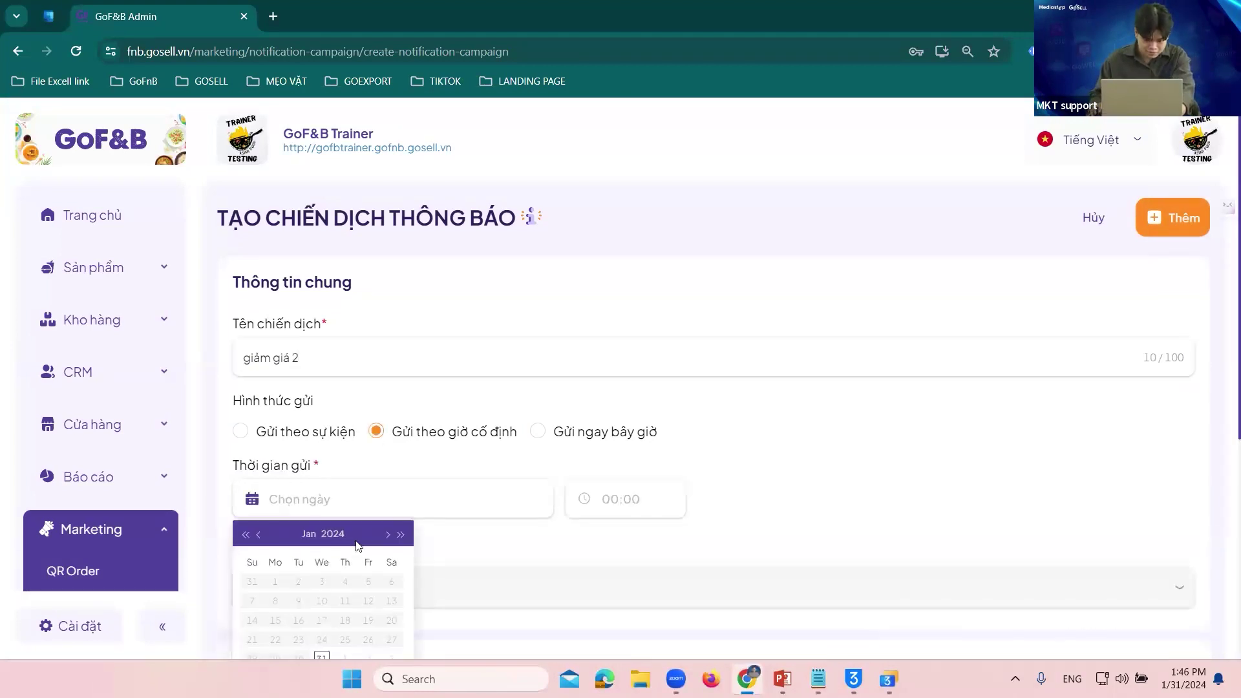
pyautogui.scroll(-1, 319, 576)
pyautogui.click(318, 578)
pyautogui.click(610, 427)
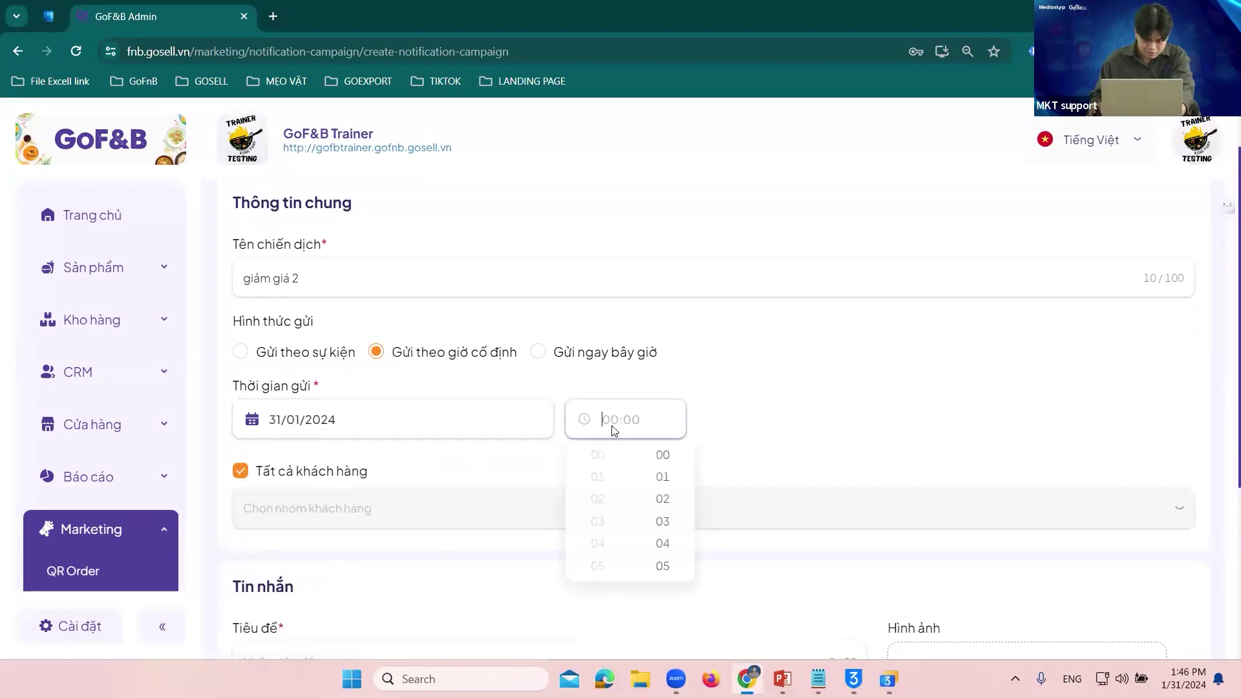
pyautogui.click(540, 355)
pyautogui.click(390, 355)
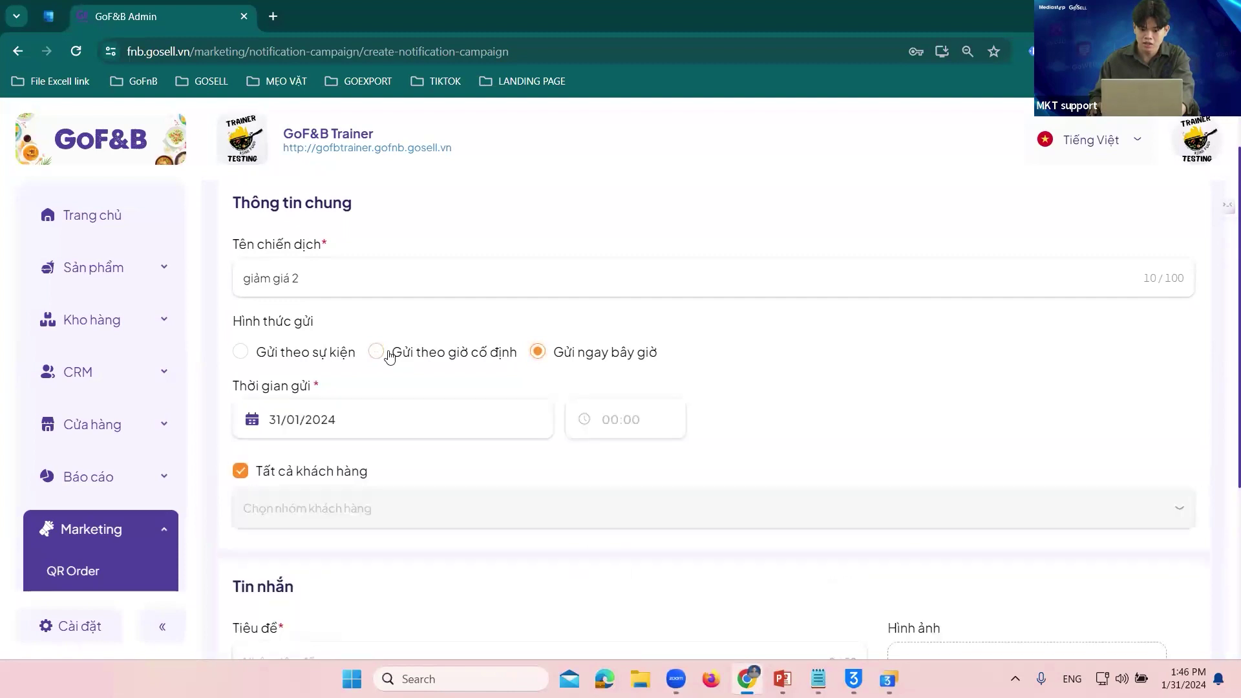
pyautogui.click(613, 417)
pyautogui.scroll(-5, 605, 488)
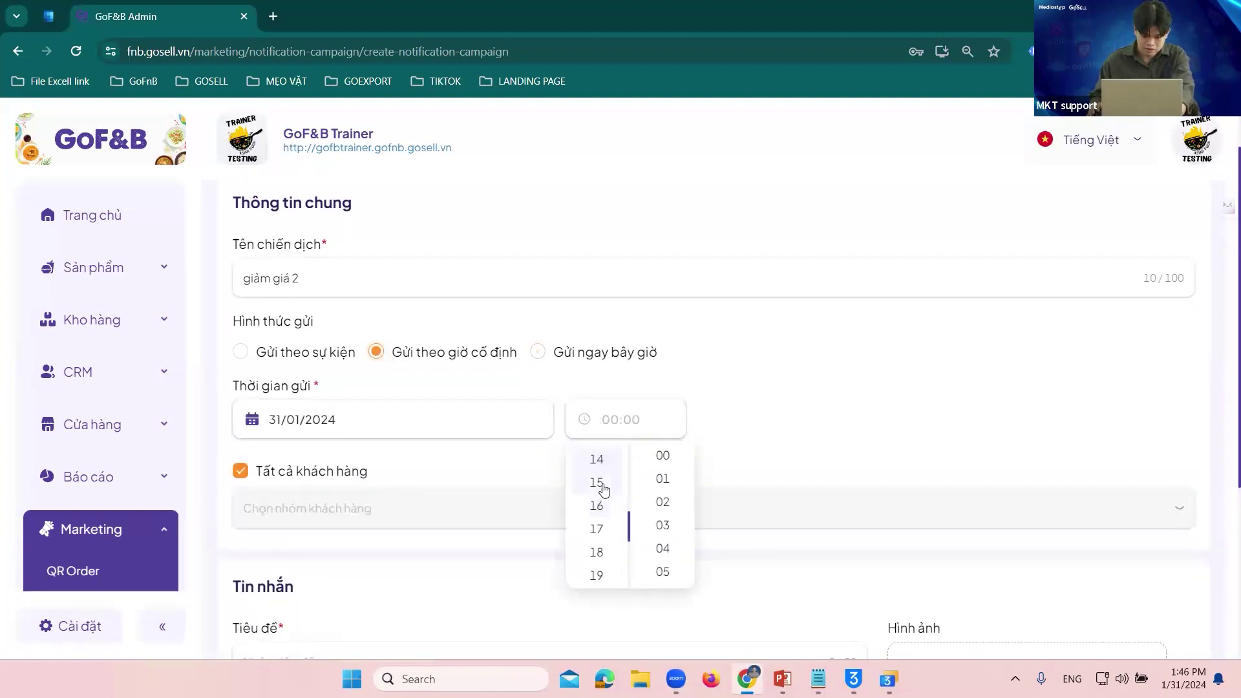
pyautogui.scroll(1, 604, 511)
pyautogui.click(600, 519)
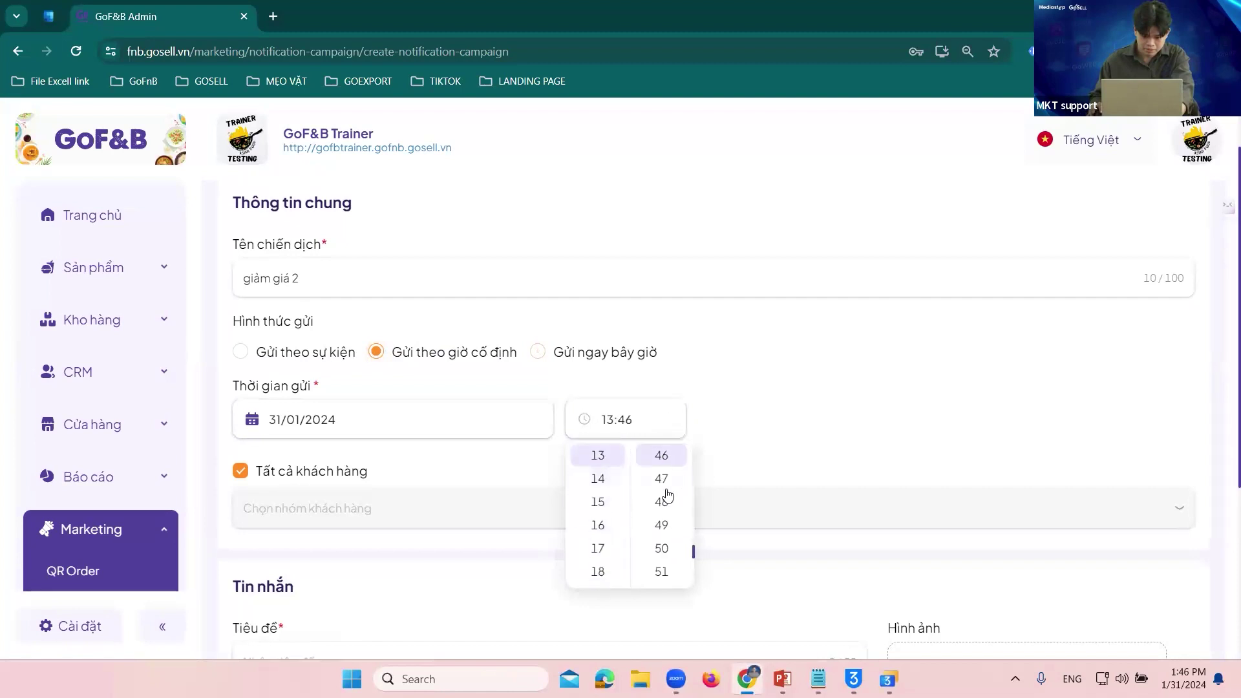
# - Copy the name giảm giá 2 into the message's title and content, and try to add the campaign
pyautogui.scroll(-2, 368, 445)
pyautogui.scroll(-2, 369, 452)
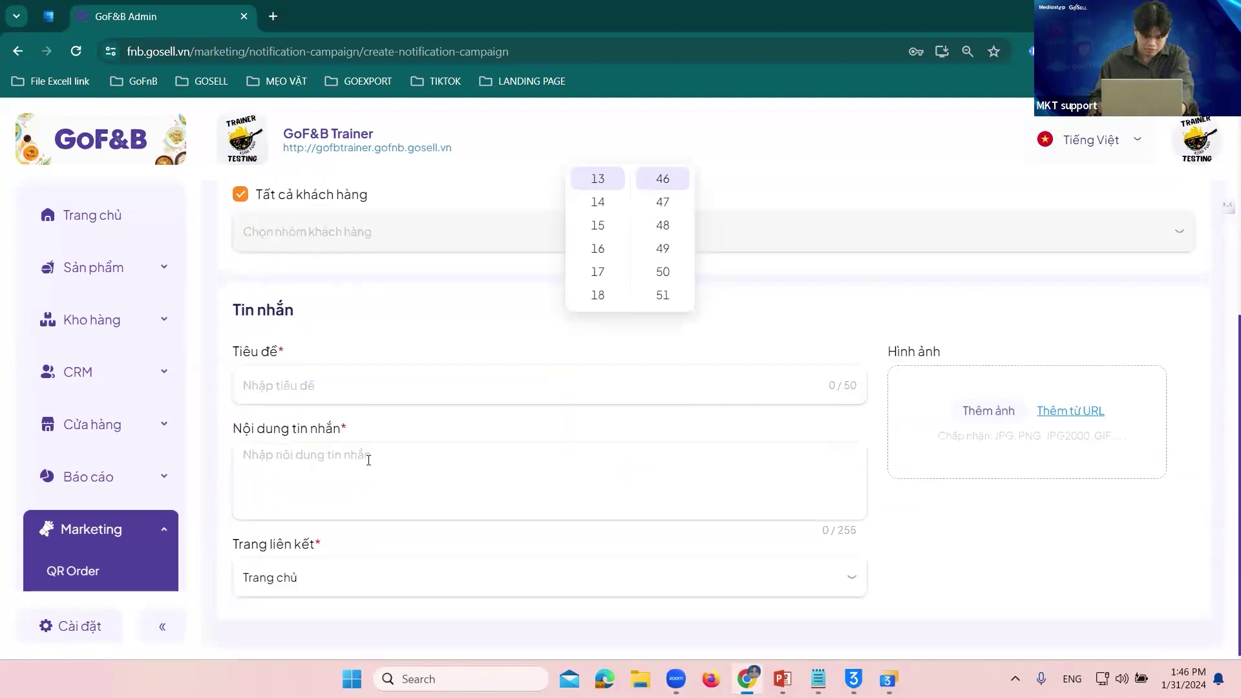
pyautogui.click(351, 394)
pyautogui.scroll(5, 351, 394)
pyautogui.tripleClick(340, 323)
pyautogui.hotkey('ctrl', 'c')
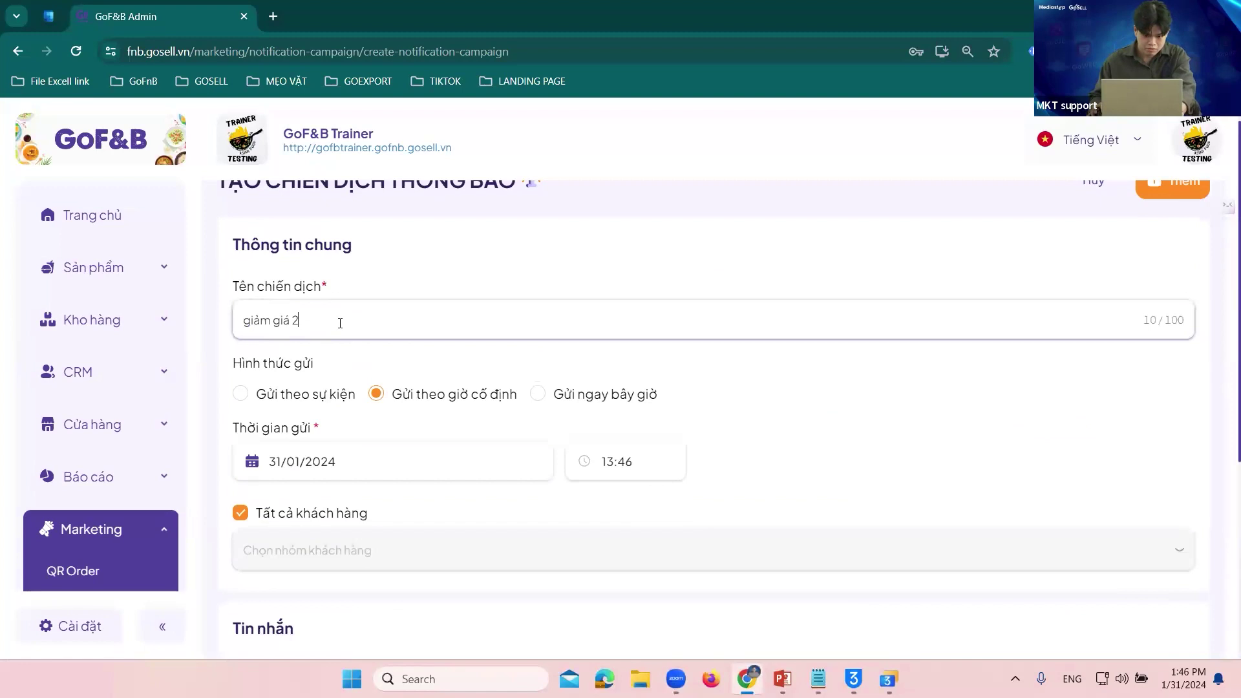
pyautogui.scroll(-4, 392, 381)
pyautogui.click(338, 451)
pyautogui.hotkey('ctrl', 'v')
pyautogui.click(366, 532)
pyautogui.hotkey('ctrl', 'v')
pyautogui.scroll(-1, 636, 430)
pyautogui.scroll(5, 859, 413)
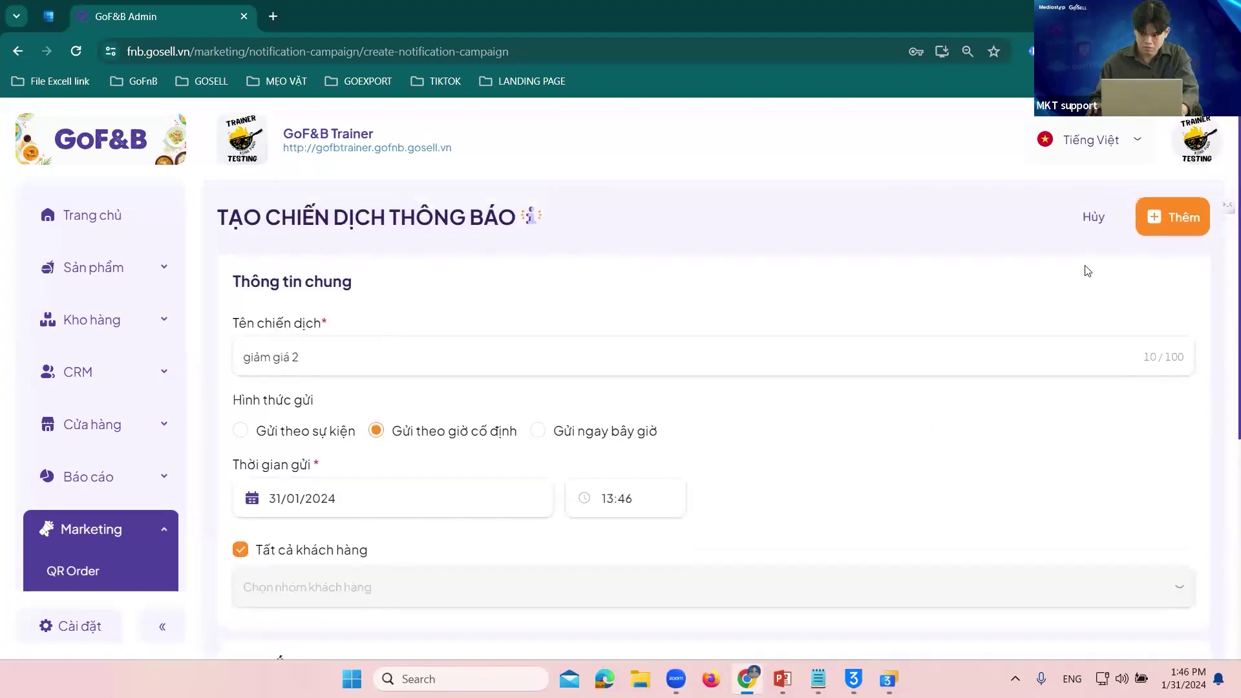
pyautogui.click(1163, 236)
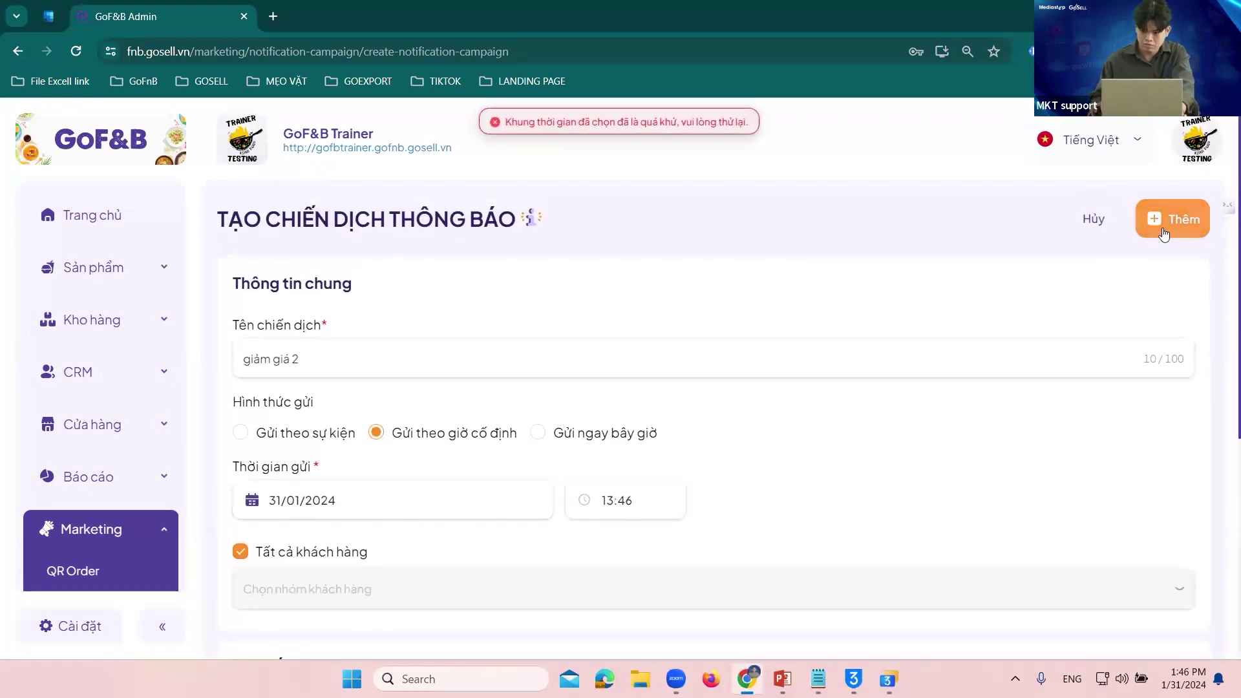
# - Set the send time to 13:49 and add the giảm giá 2 campaign
pyautogui.scroll(-2, 539, 391)
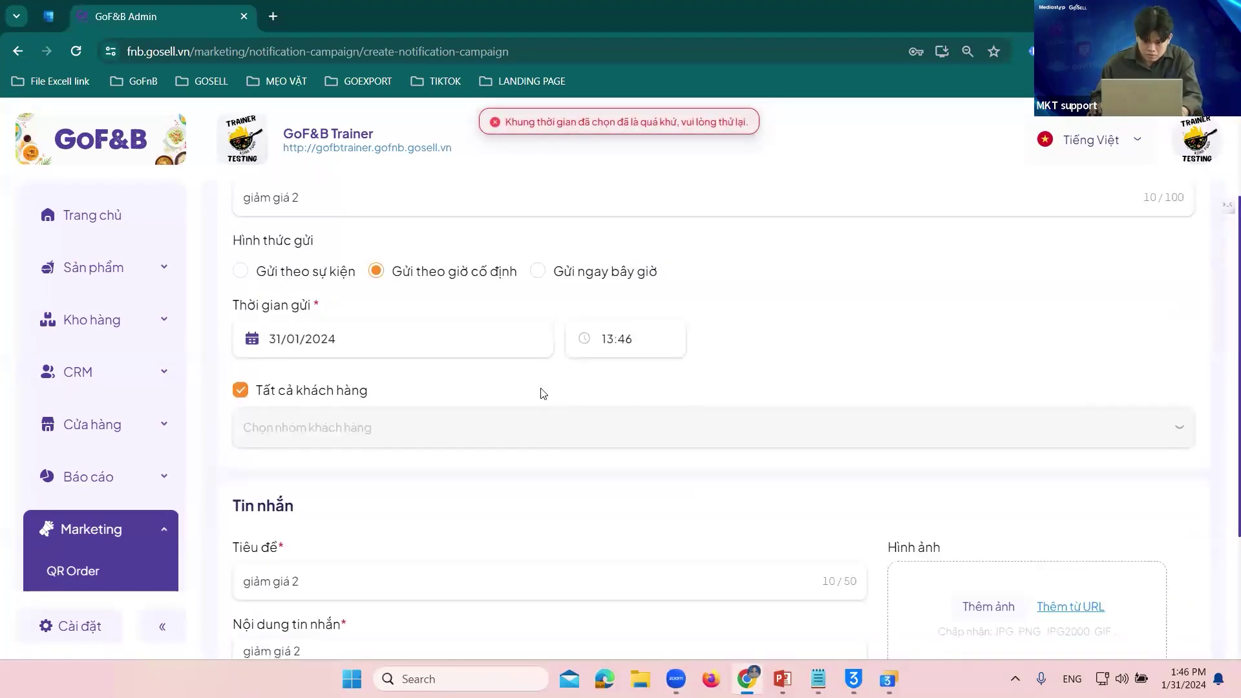
pyautogui.scroll(-3, 551, 396)
pyautogui.scroll(2, 584, 395)
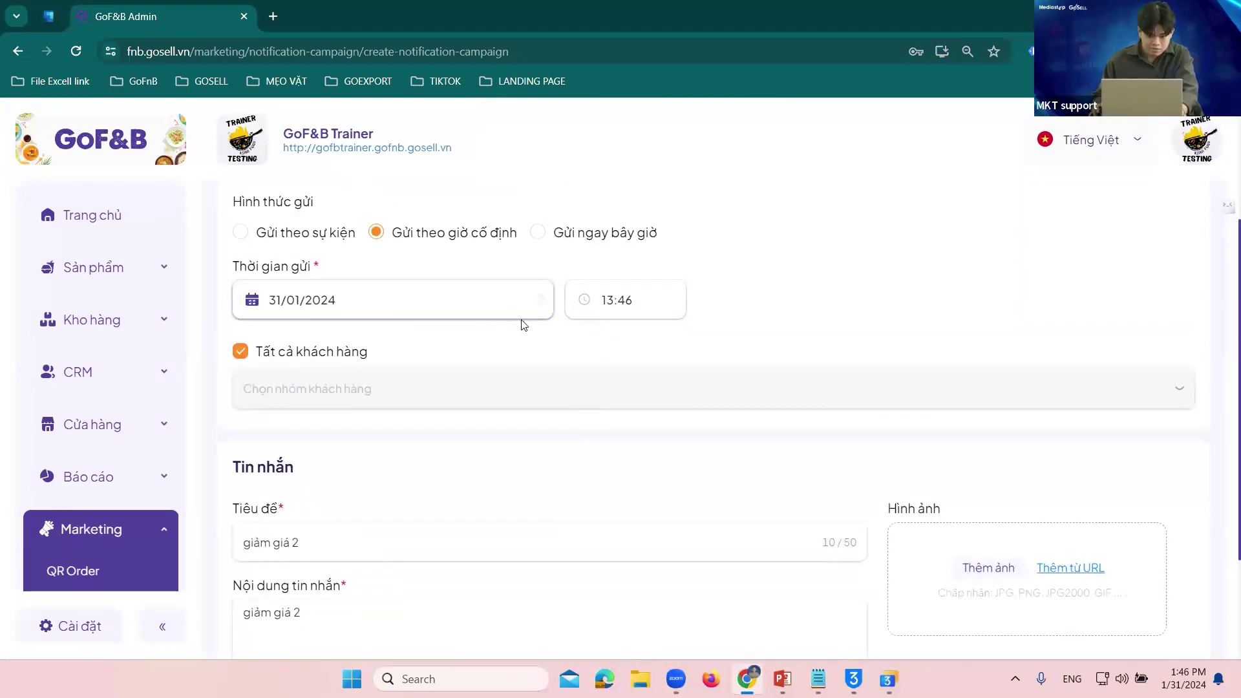
pyautogui.click(628, 300)
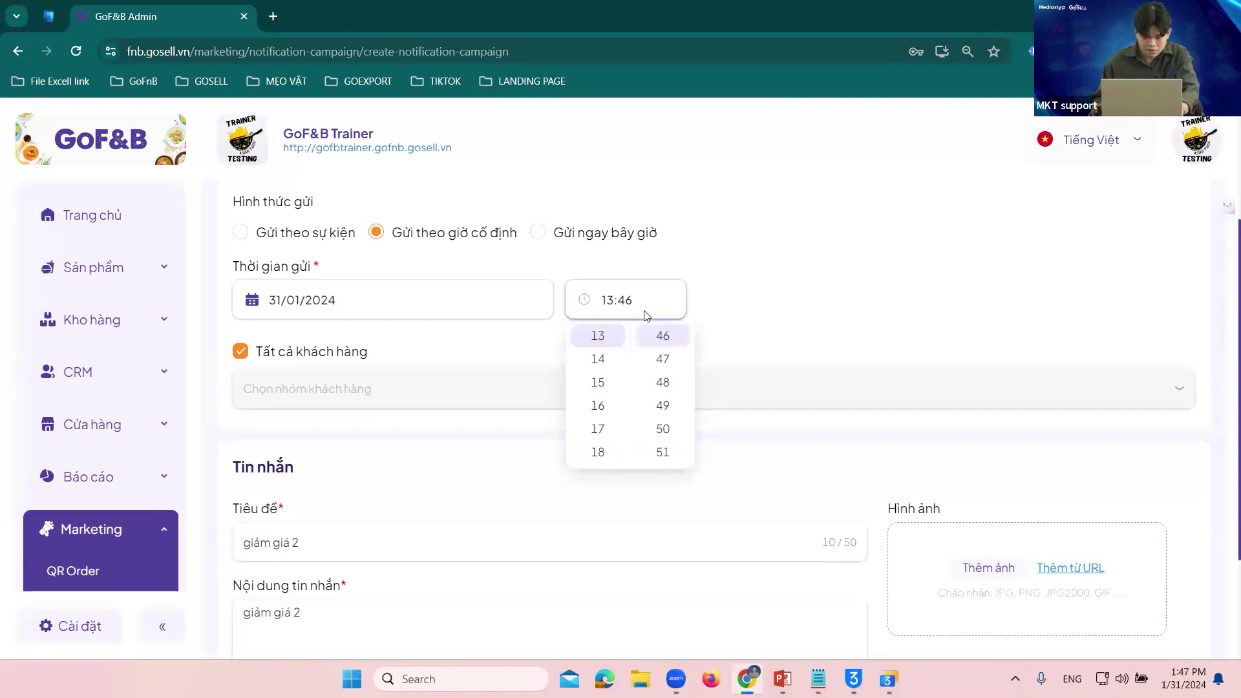
pyautogui.click(663, 405)
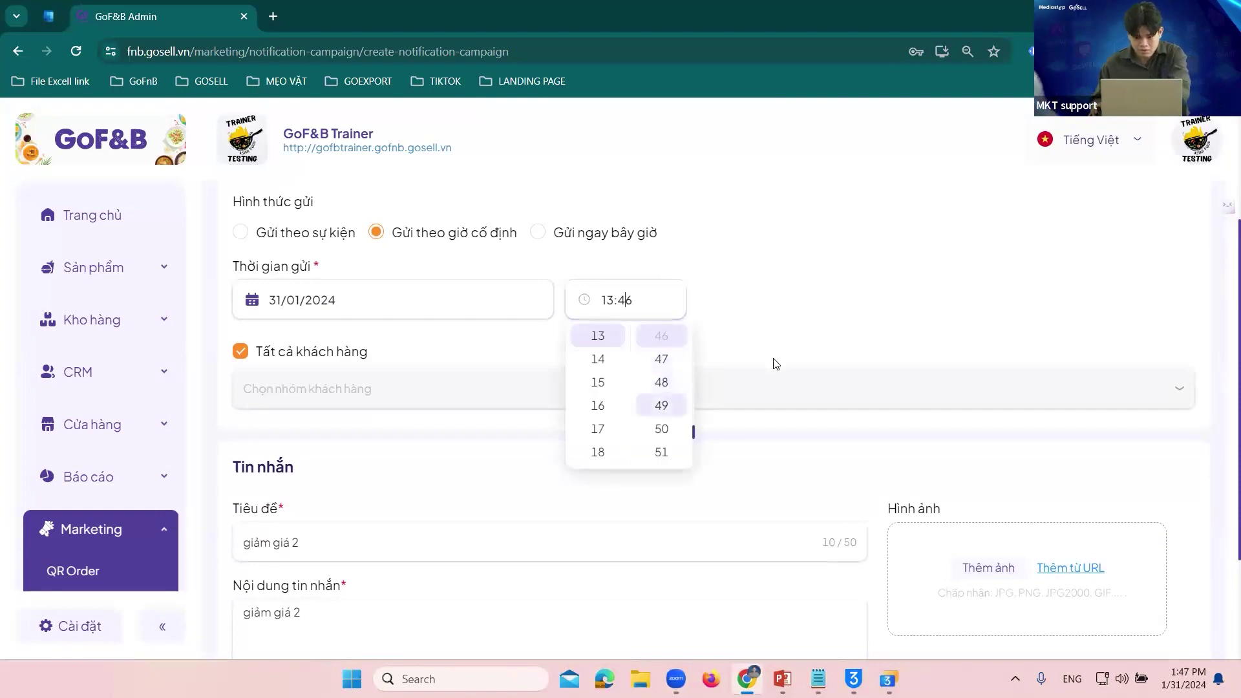
pyautogui.scroll(3, 1062, 284)
pyautogui.click(1138, 218)
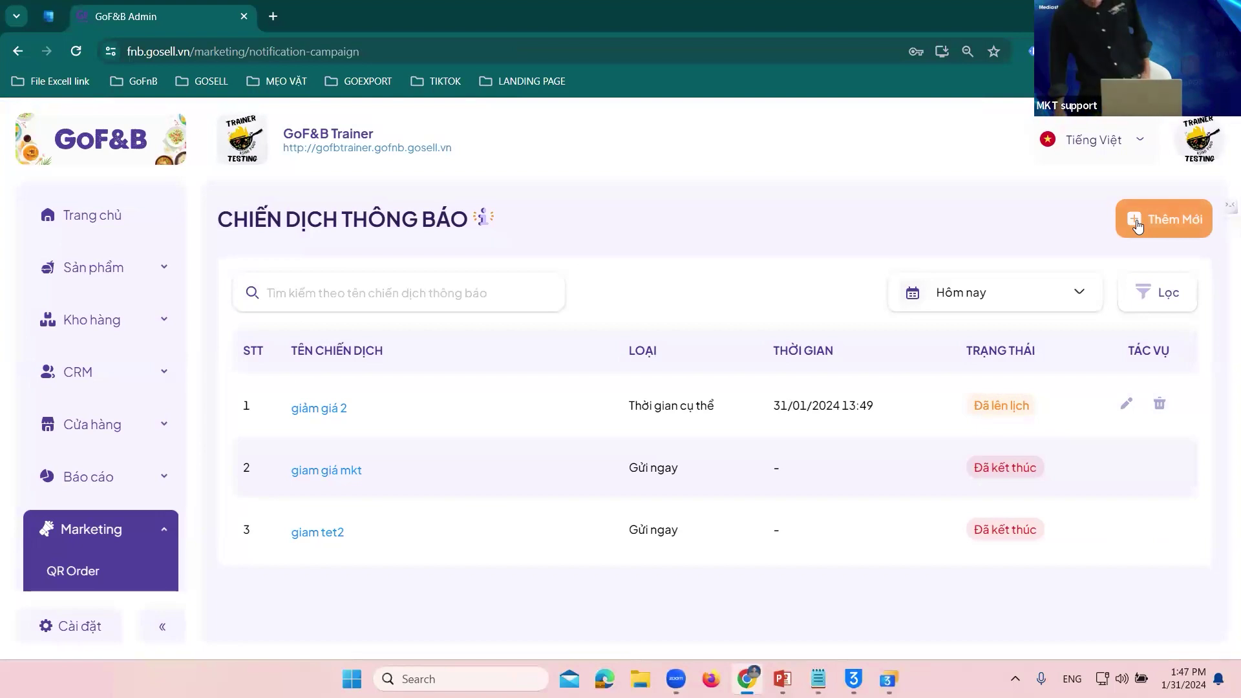
# - Start a new notification campaign and name it giảm giá 1
pyautogui.click(1157, 221)
pyautogui.click(433, 353)
pyautogui.write('giảm giá')
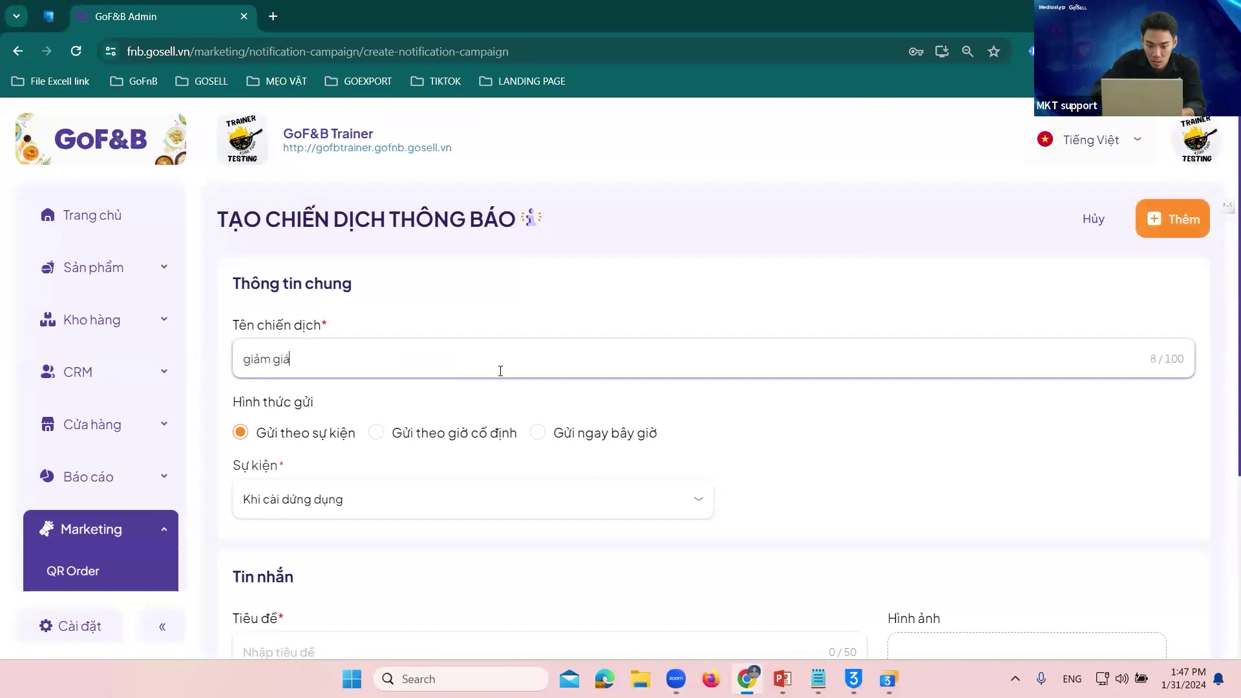
pyautogui.write(' 1')
# - Copy the name giảm giá 1 into the message's title and content, and add the campaign with the event Khi cài dứng dụng
pyautogui.hotkey('ctrl', 'a')
pyautogui.hotkey('ctrl', 'c')
pyautogui.scroll(-2, 453, 356)
pyautogui.click(387, 336)
pyautogui.click(394, 334)
pyautogui.scroll(-1, 424, 471)
pyautogui.click(430, 404)
pyautogui.hotkey('ctrl', 'v')
pyautogui.click(412, 486)
pyautogui.hotkey('ctrl', 'v')
pyautogui.scroll(-1, 442, 498)
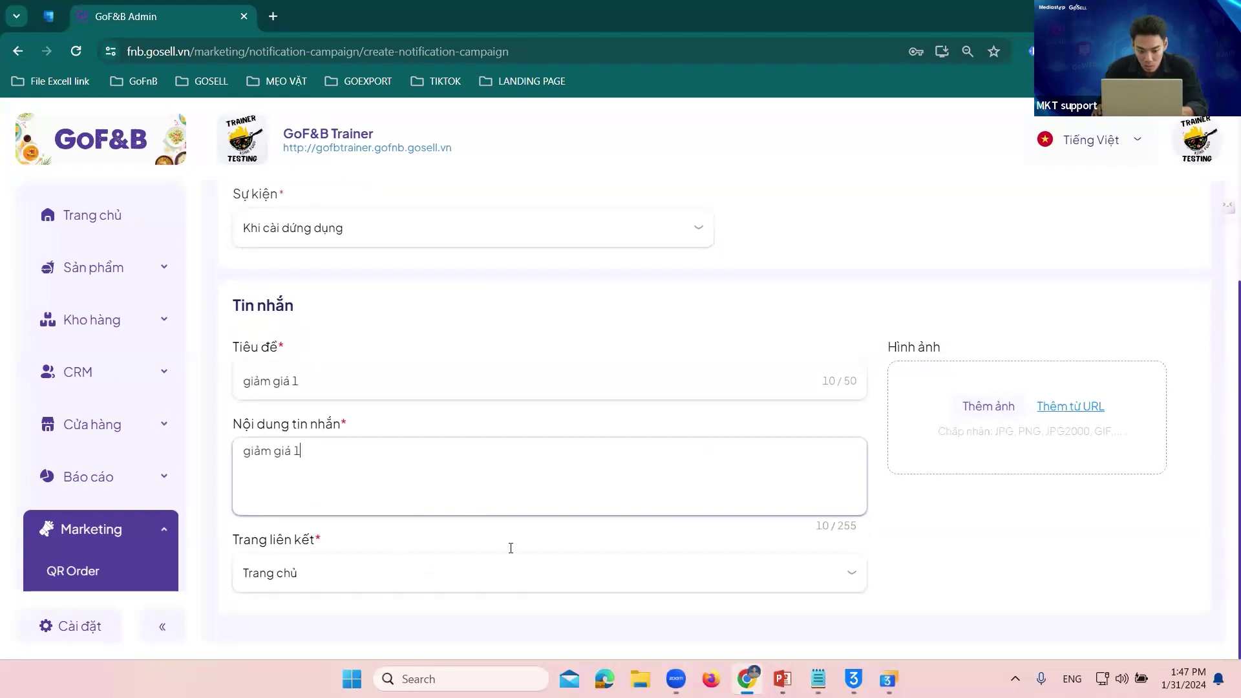
pyautogui.scroll(4, 511, 548)
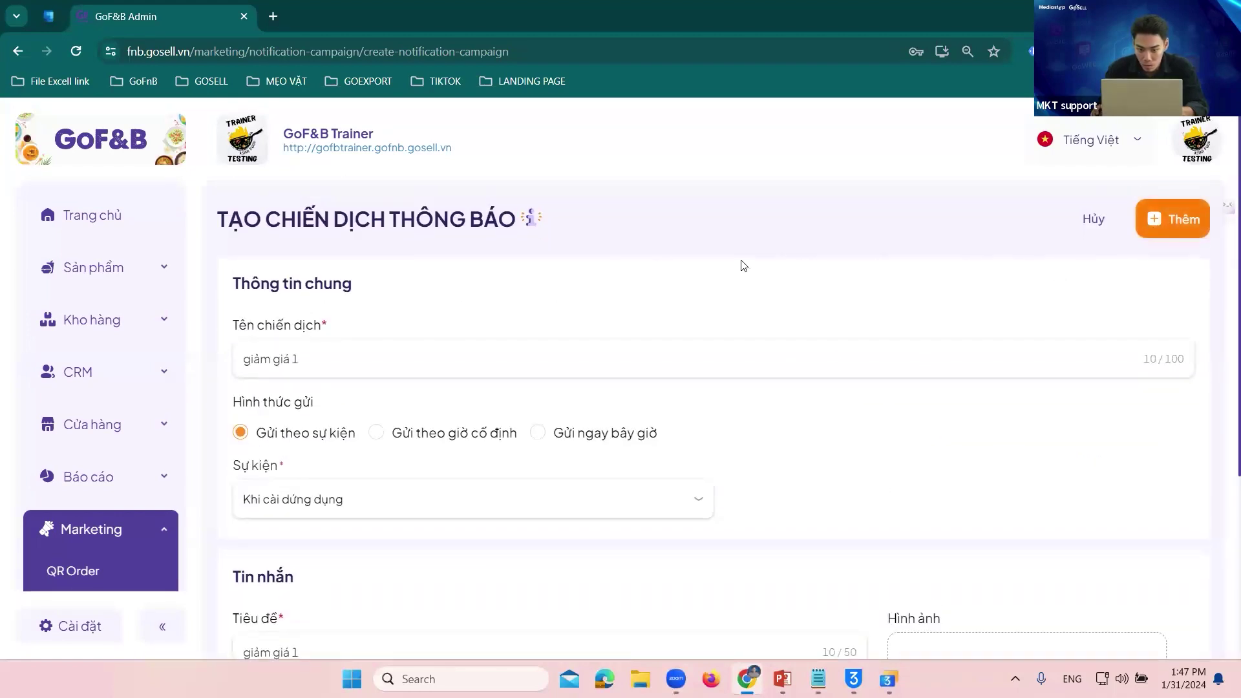
pyautogui.click(1171, 220)
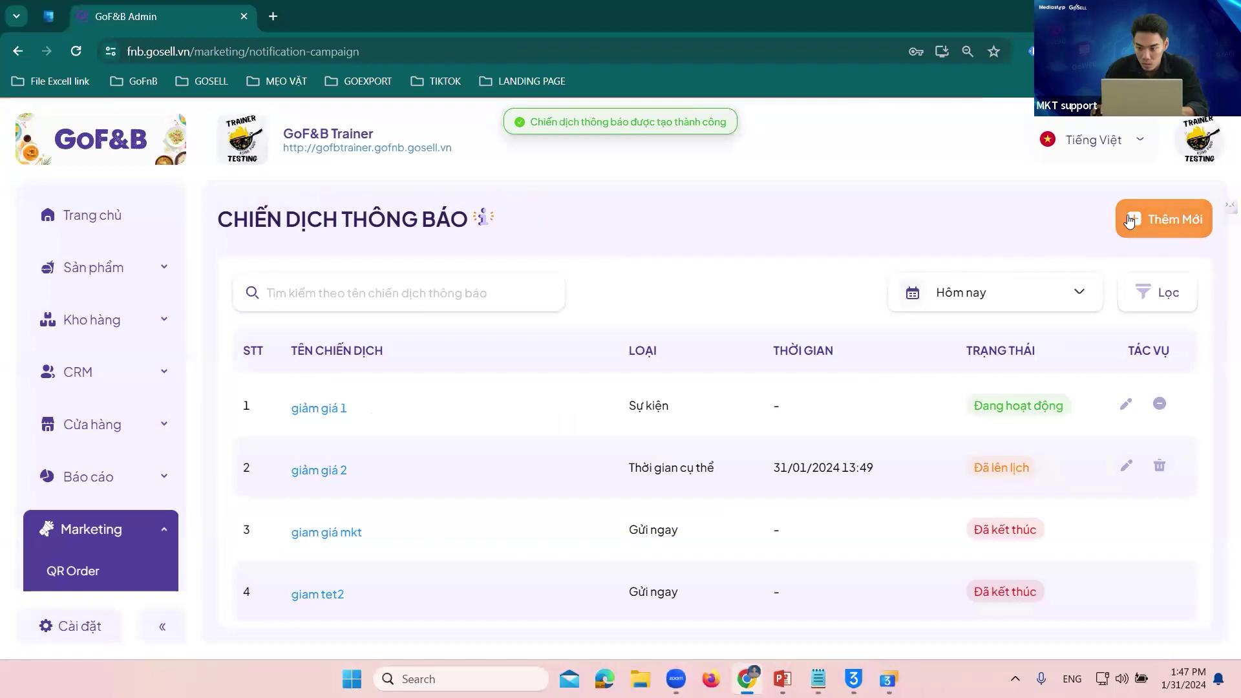
# - Start a new notification campaign, name it giảm giá 1, and set its sending method to Gửi ngay bây giờ
pyautogui.click(1130, 222)
pyautogui.click(410, 395)
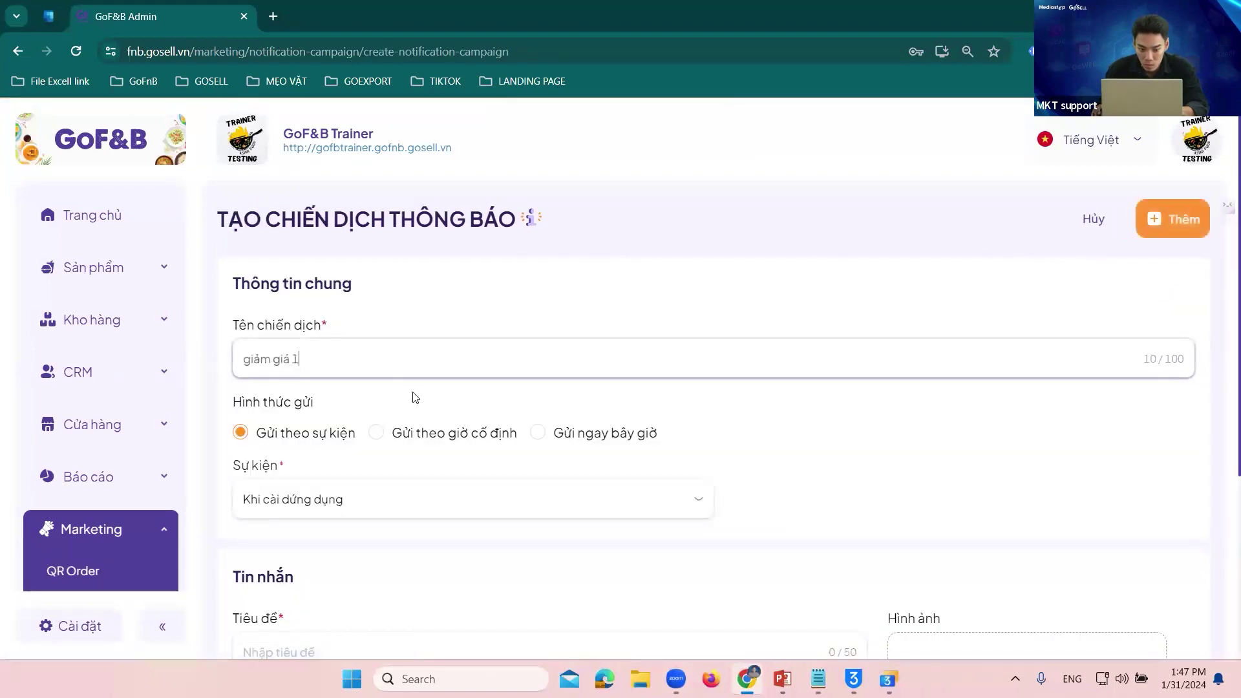
pyautogui.scroll(-4, 388, 420)
pyautogui.click(351, 276)
pyautogui.click(601, 194)
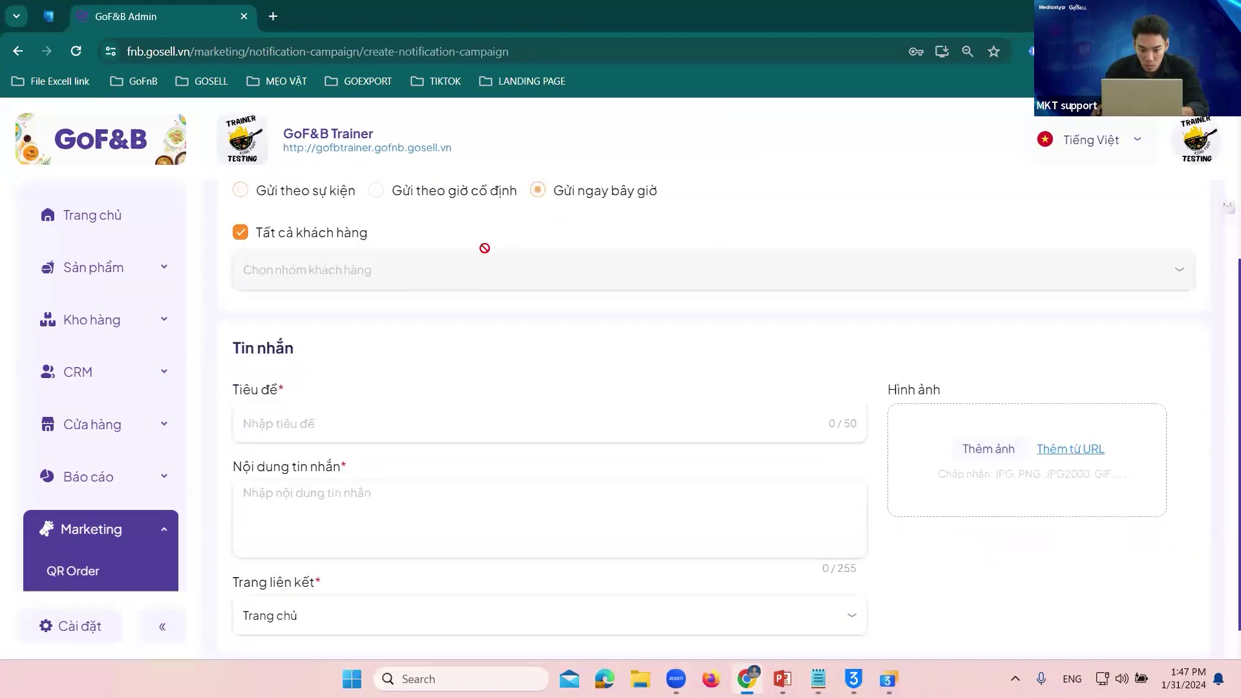
# - Enter giảm giá 1 as the message's title and content, and add the immediate-send campaign
pyautogui.click(602, 425)
pyautogui.hotkey('ctrl', 'v')
pyautogui.click(603, 491)
pyautogui.hotkey('ctrl', 'v')
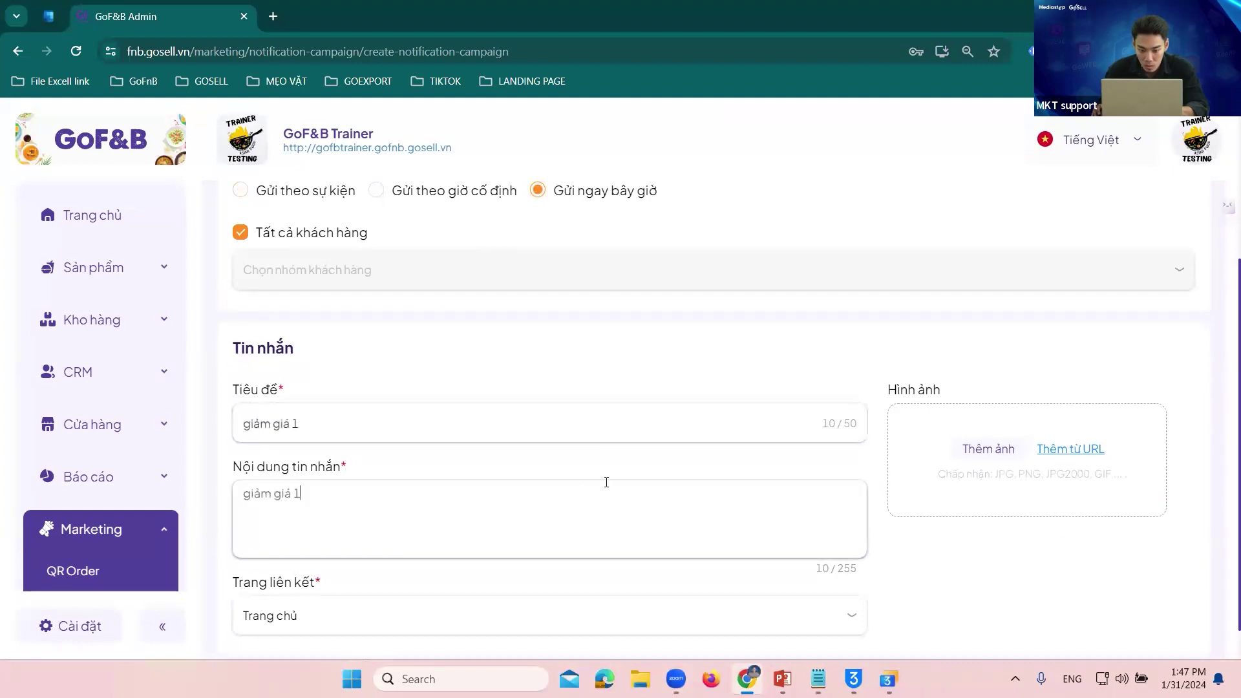
pyautogui.scroll(-1, 961, 382)
pyautogui.scroll(5, 1177, 228)
pyautogui.click(1177, 226)
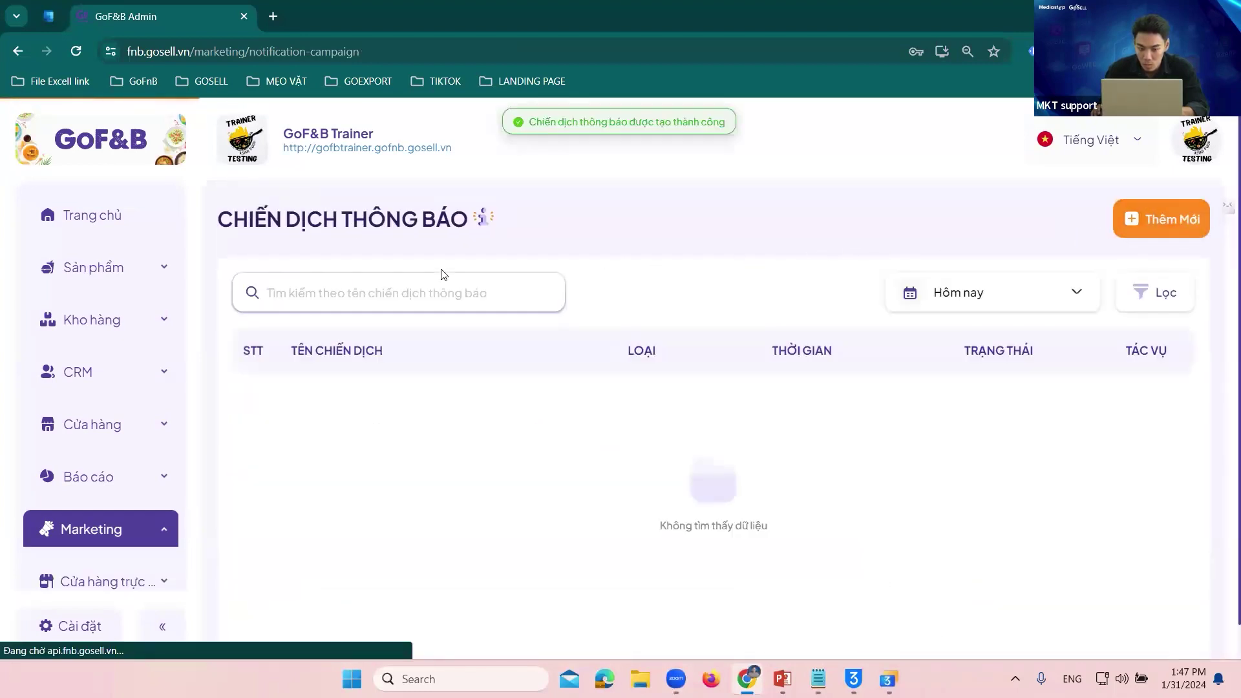
# - Start another notification campaign named giảm giá 1 and set its sending method to Gửi theo giờ cố định
pyautogui.click(1121, 221)
pyautogui.click(386, 356)
pyautogui.hotkey('ctrl', 'v')
pyautogui.scroll(-3, 404, 311)
pyautogui.click(407, 285)
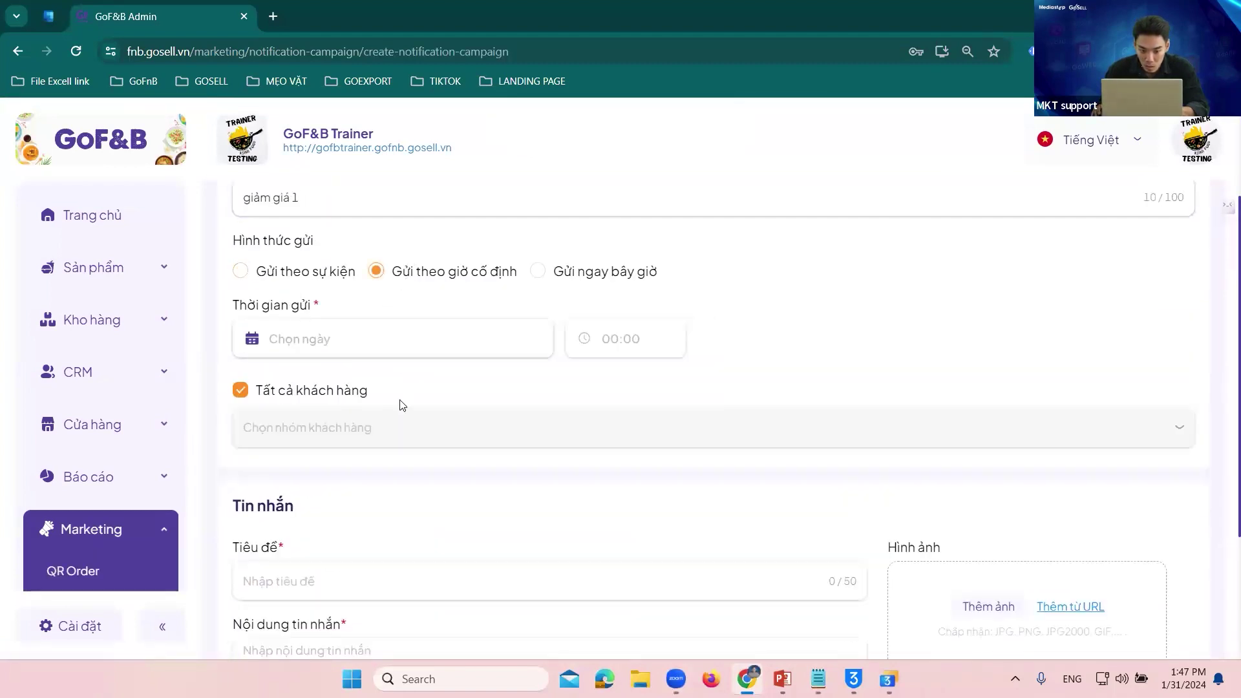
# - Set the campaign's send date to 31/01/2024 and its send time to 13:49
pyautogui.click(396, 353)
pyautogui.click(323, 502)
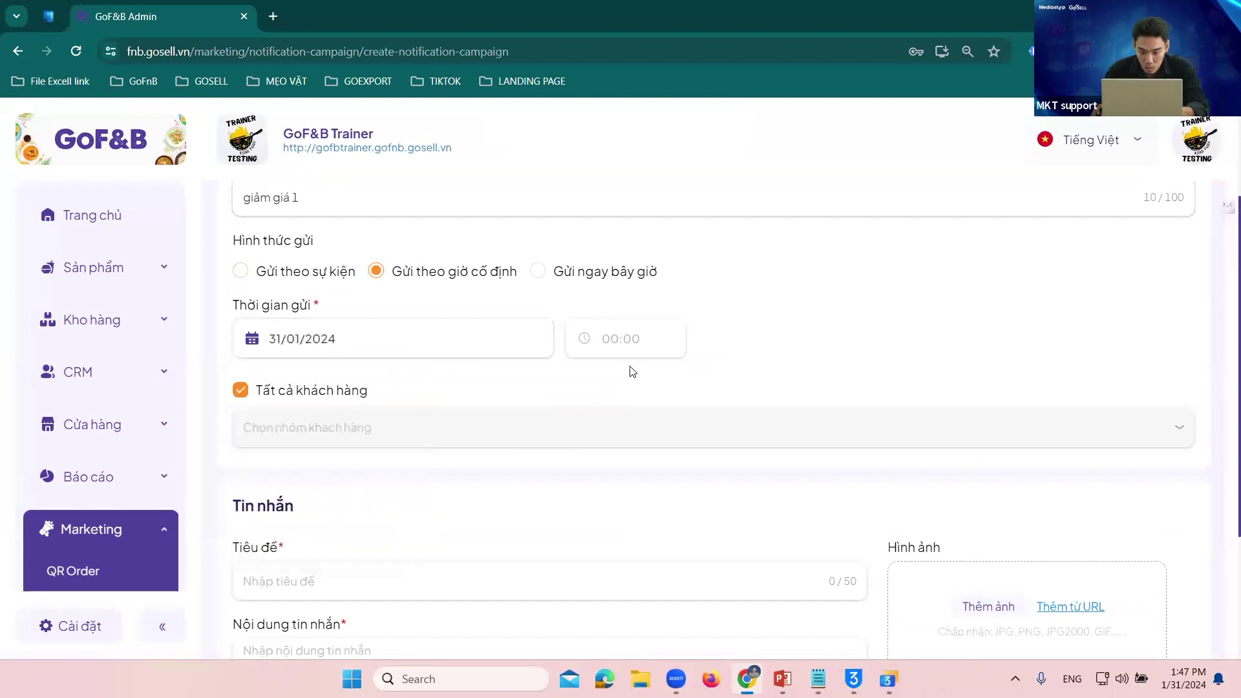
pyautogui.click(615, 338)
pyautogui.scroll(-2, 602, 419)
pyautogui.scroll(-2, 602, 419)
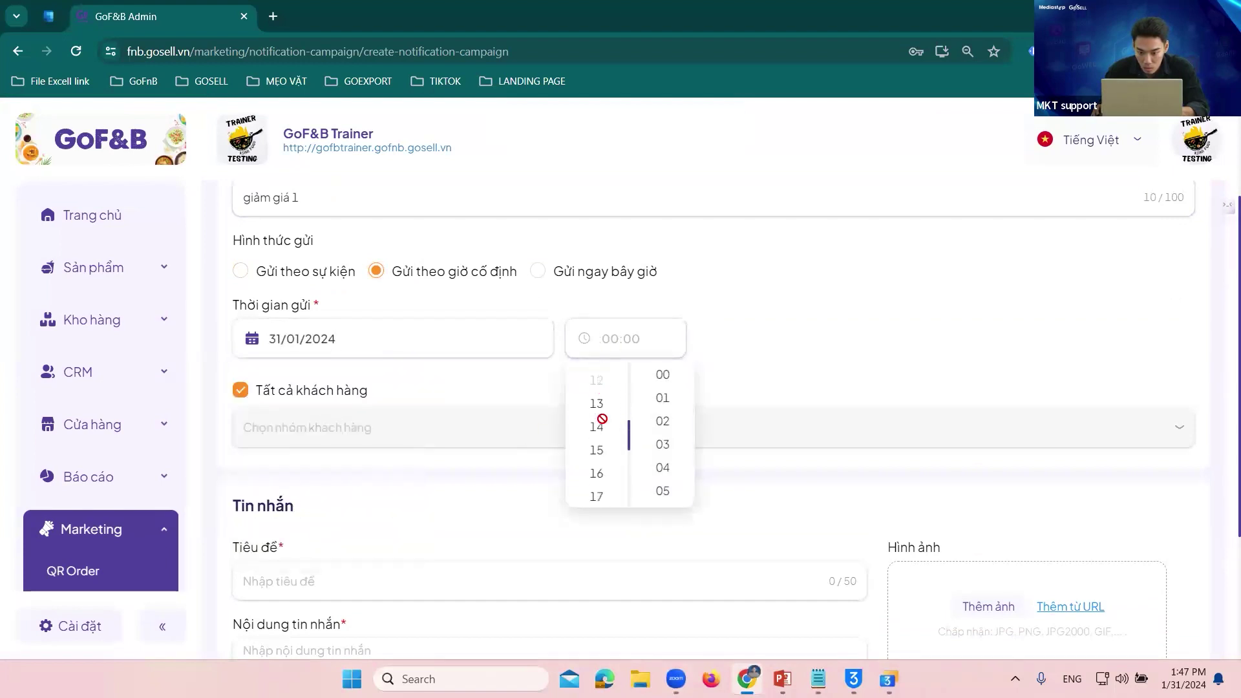
pyautogui.click(602, 432)
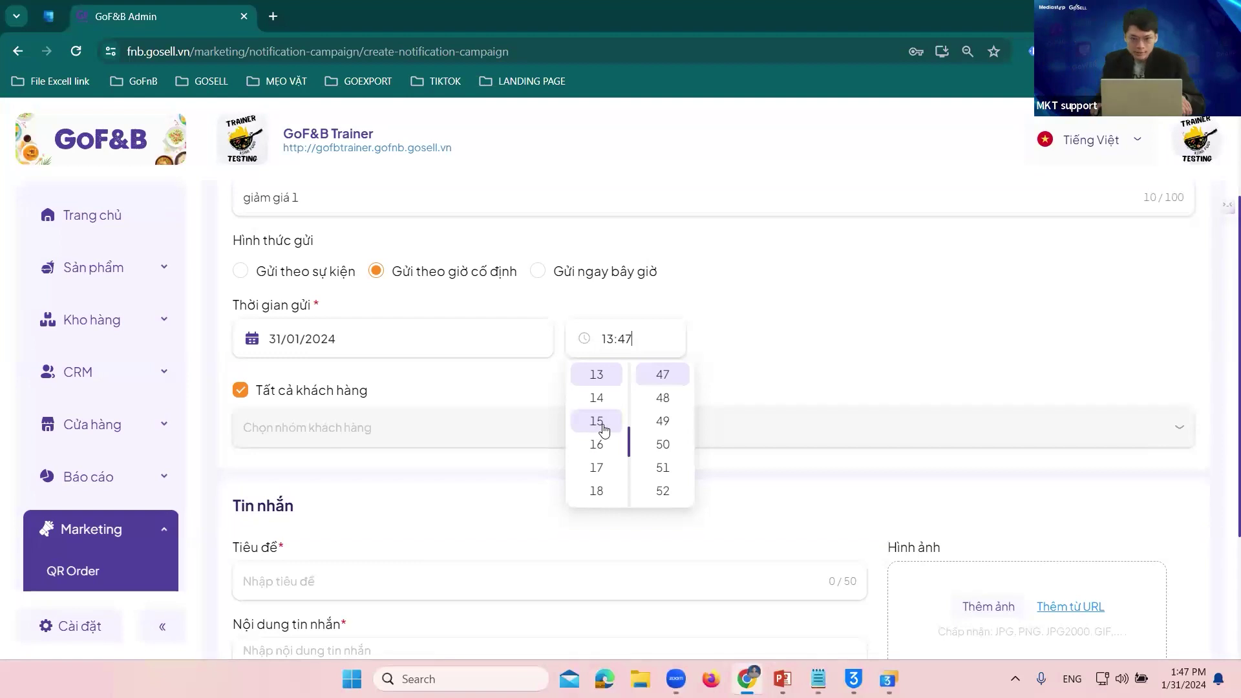
pyautogui.click(660, 420)
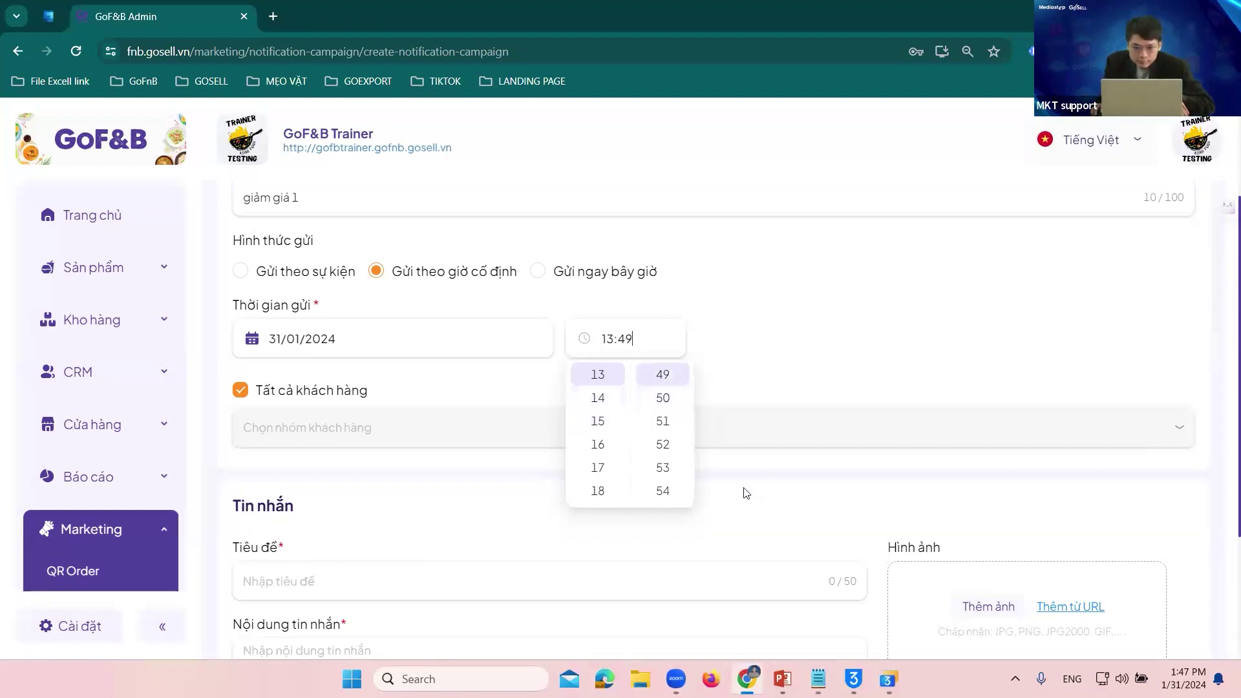
pyautogui.click(748, 506)
# - Fill the message's title and content with giảm giá 1, and add the fixed-time campaign
pyautogui.click(571, 590)
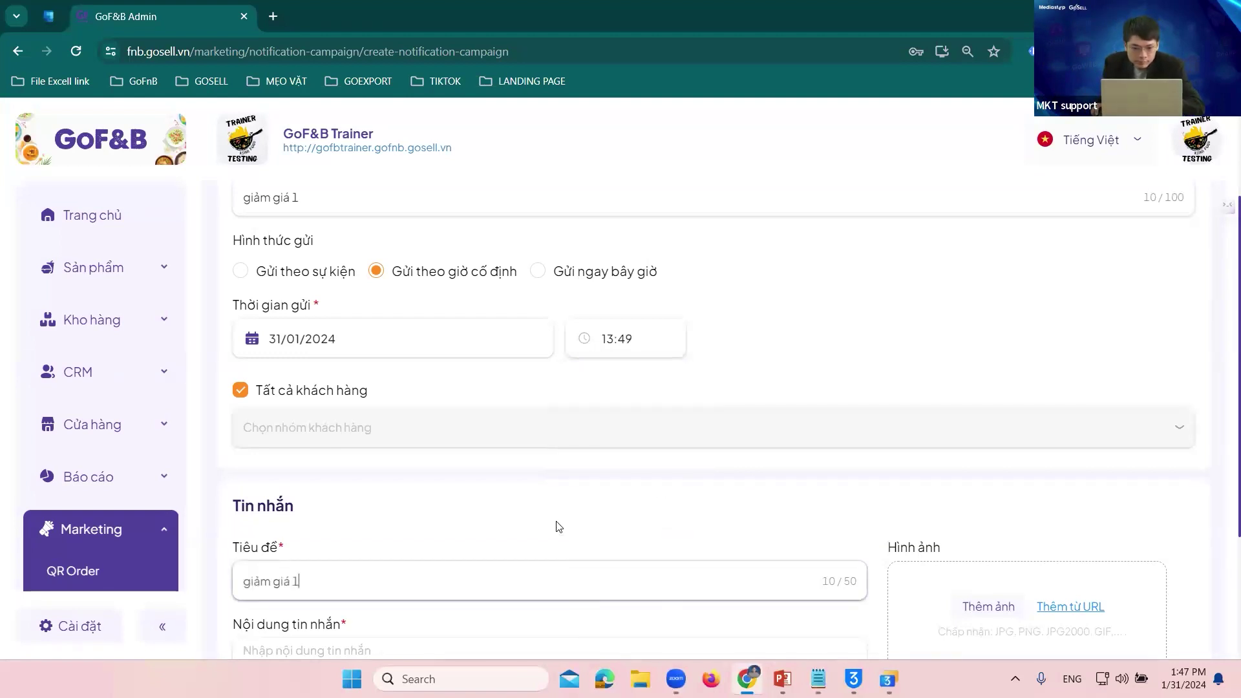
pyautogui.scroll(-3, 559, 527)
pyautogui.click(440, 474)
pyautogui.hotkey('ctrl', 'v')
pyautogui.scroll(1, 756, 538)
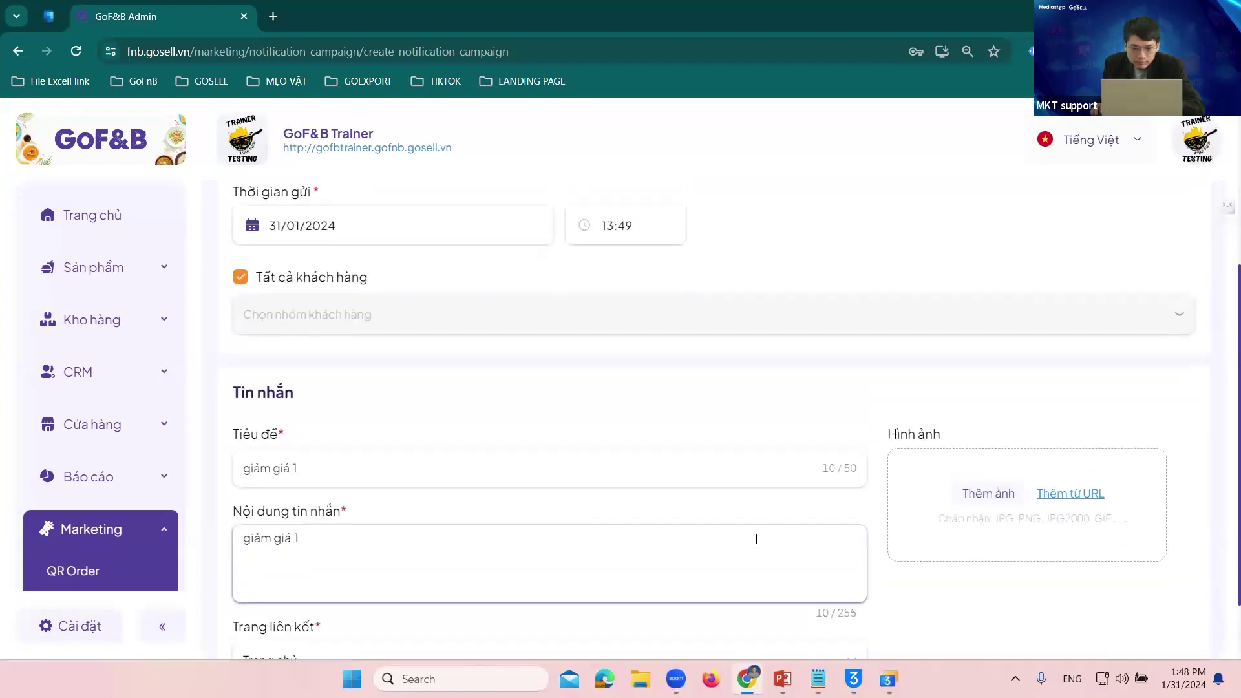
pyautogui.scroll(4, 757, 538)
pyautogui.click(1158, 191)
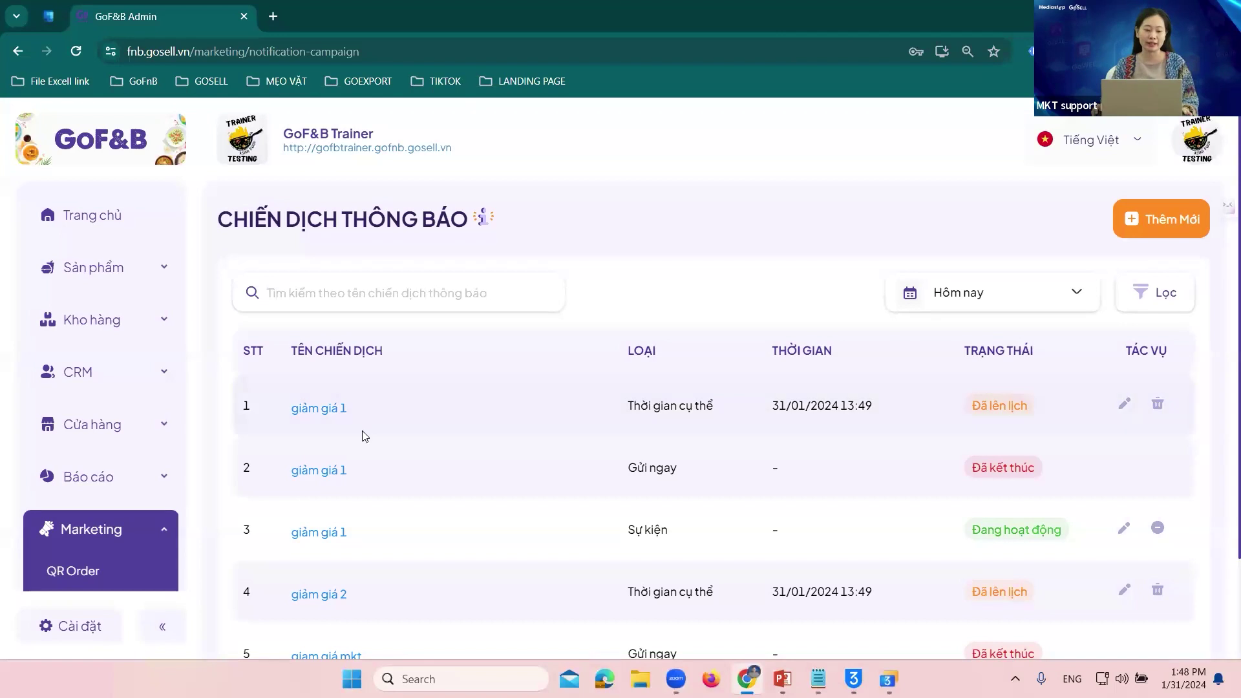
# - Look over the notification campaign list and switch to the phone mirroring window
pyautogui.scroll(-2, 136, 427)
pyautogui.scroll(2, 148, 361)
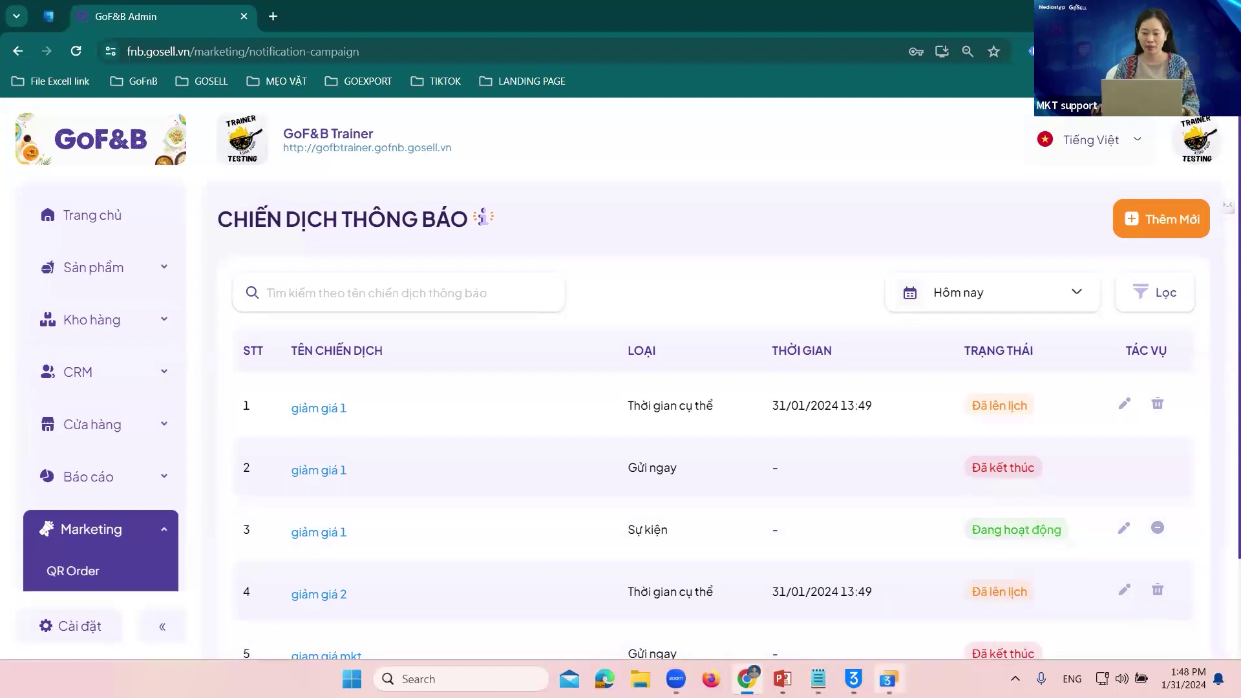
pyautogui.click(889, 679)
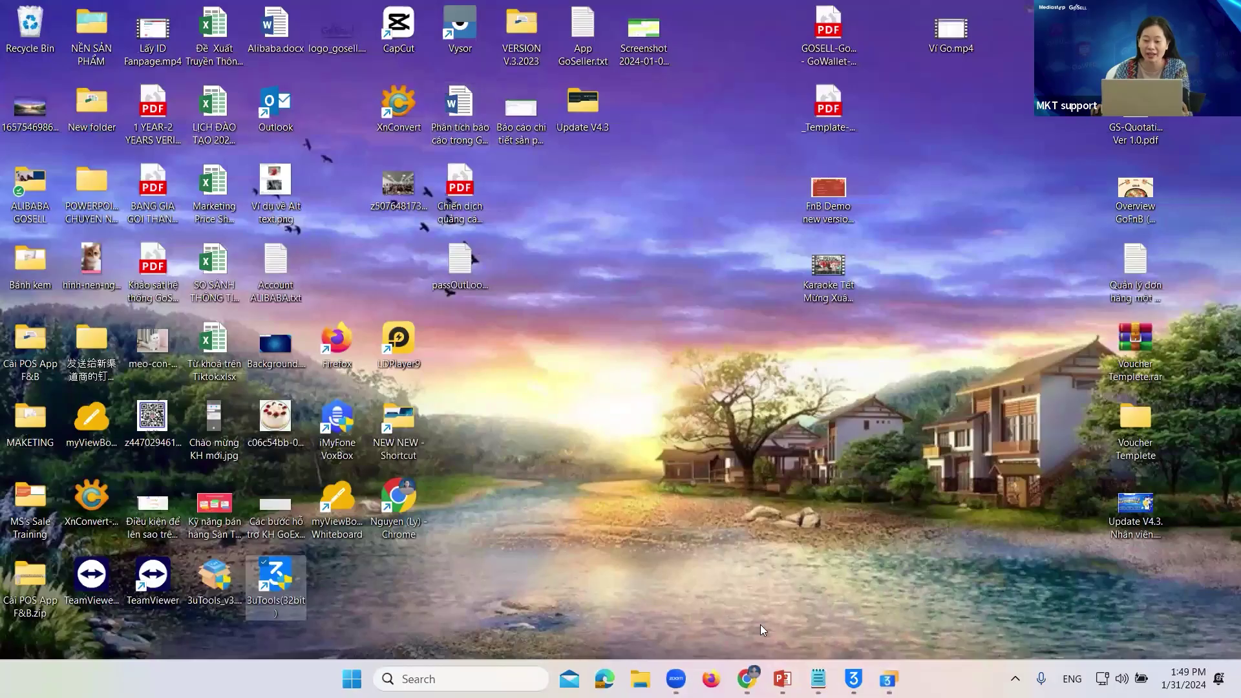
# - Switch back to Chrome and review the type, send time and status of each notification campaign in the list
pyautogui.click(747, 679)
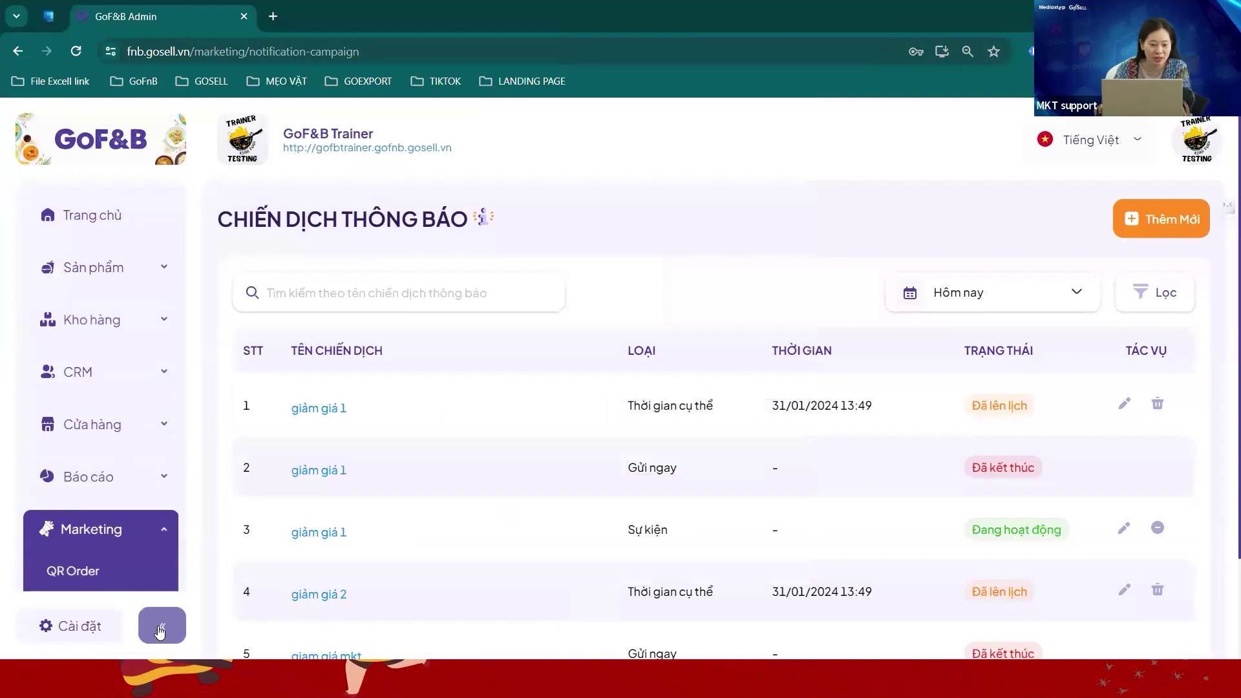
pyautogui.scroll(-1, 69, 519)
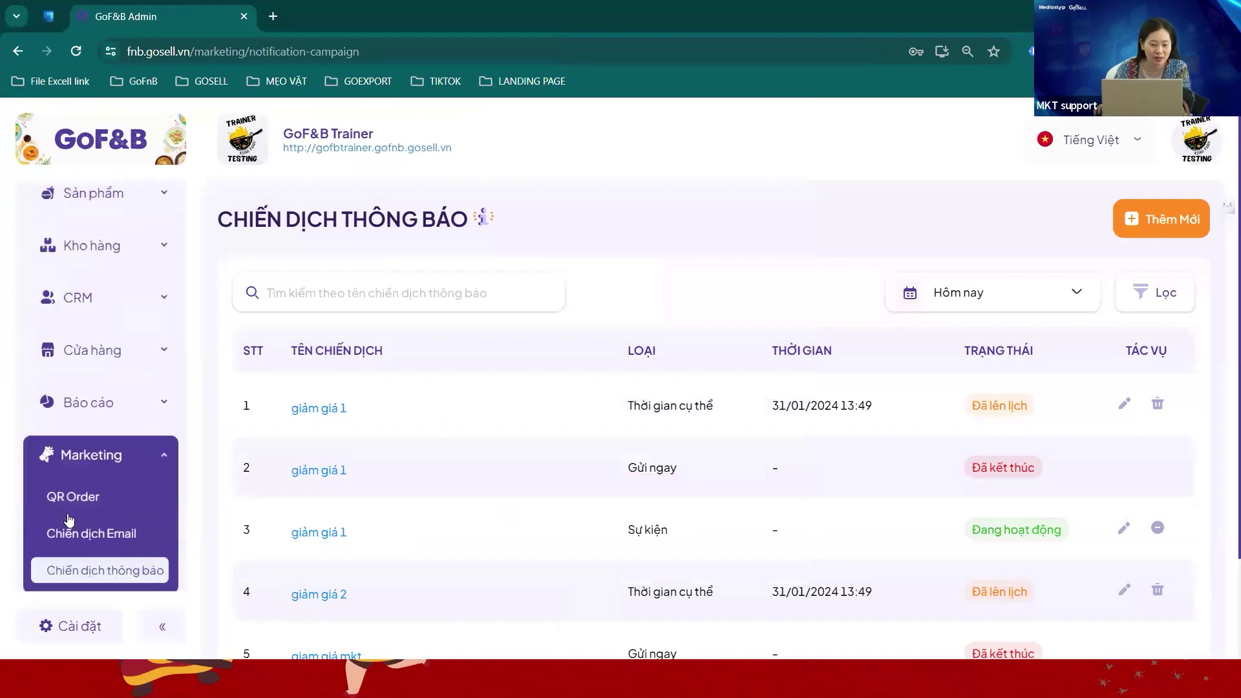
pyautogui.scroll(-1, 69, 520)
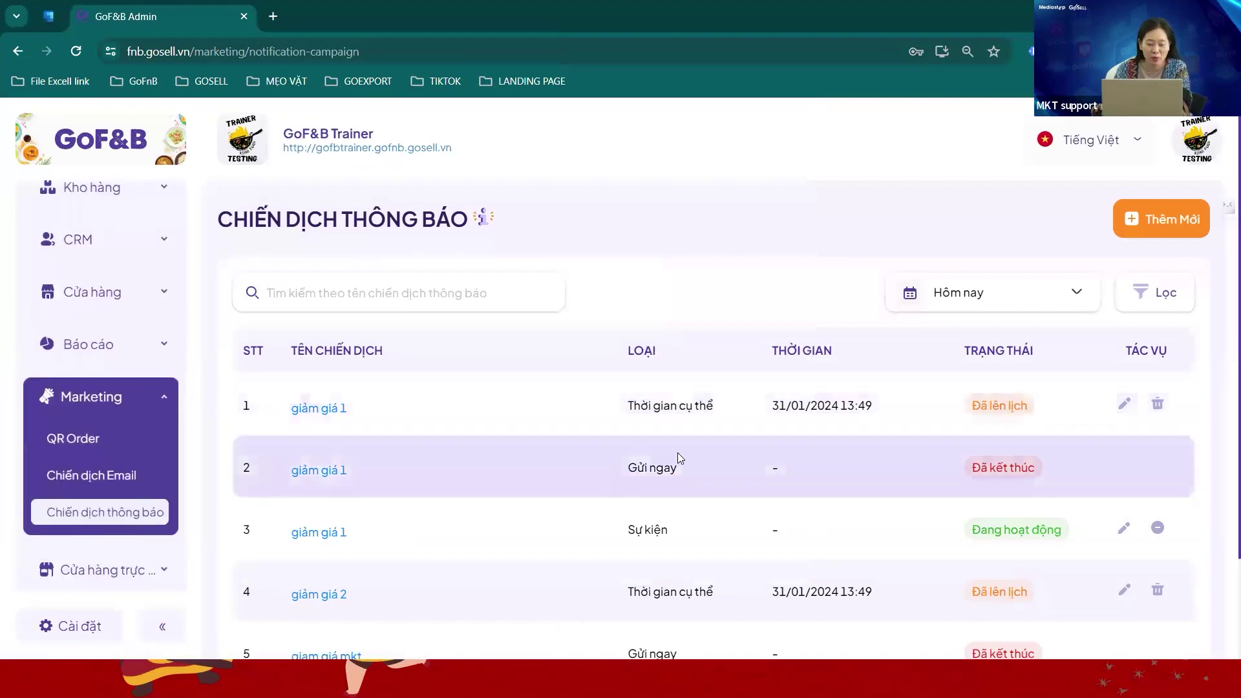
pyautogui.scroll(-2, 680, 458)
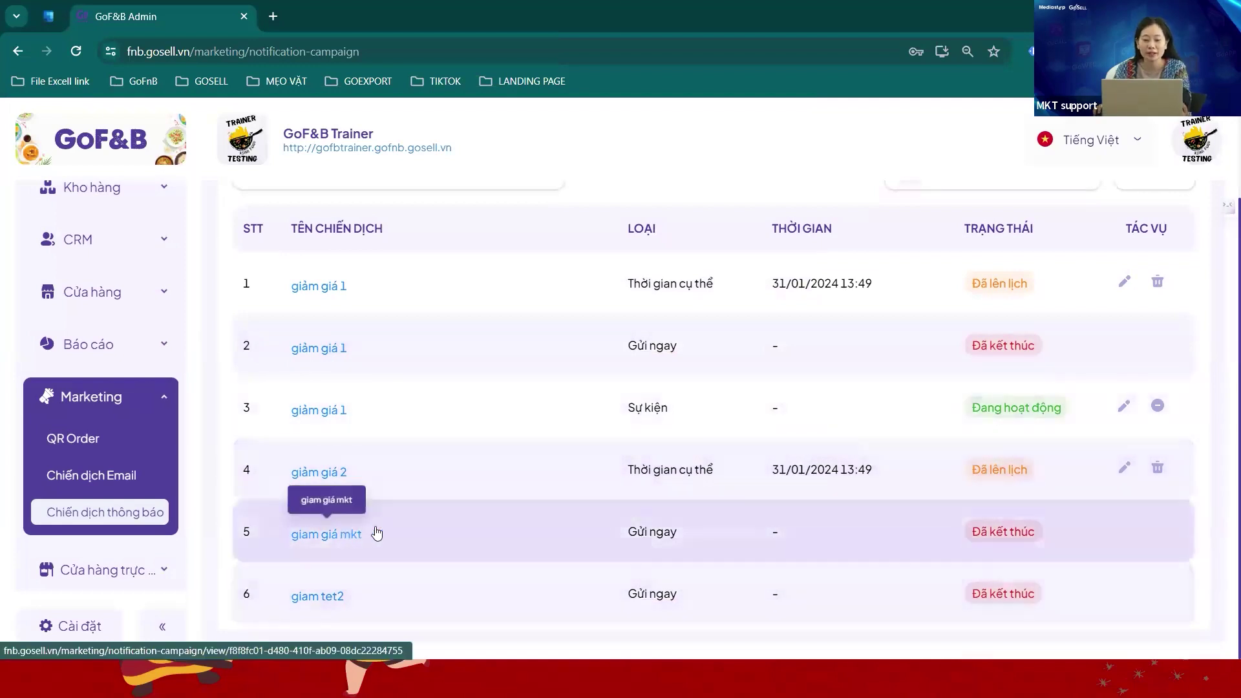
pyautogui.scroll(2, 686, 475)
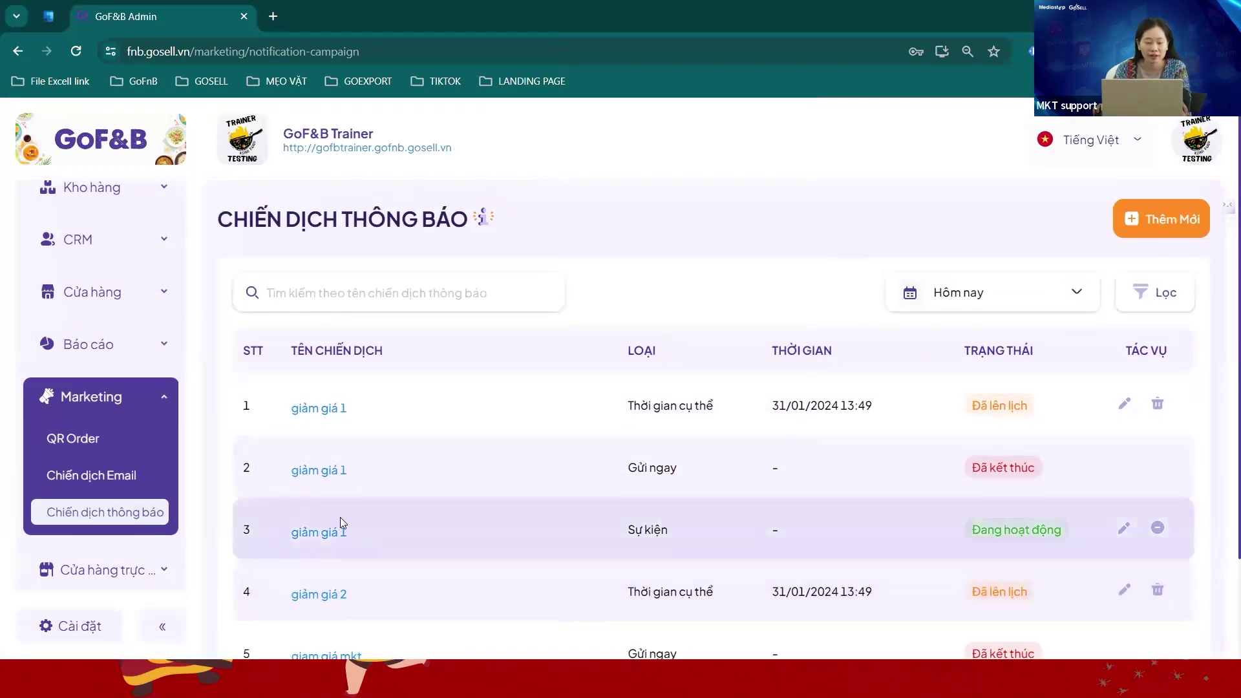
pyautogui.scroll(-2, 343, 523)
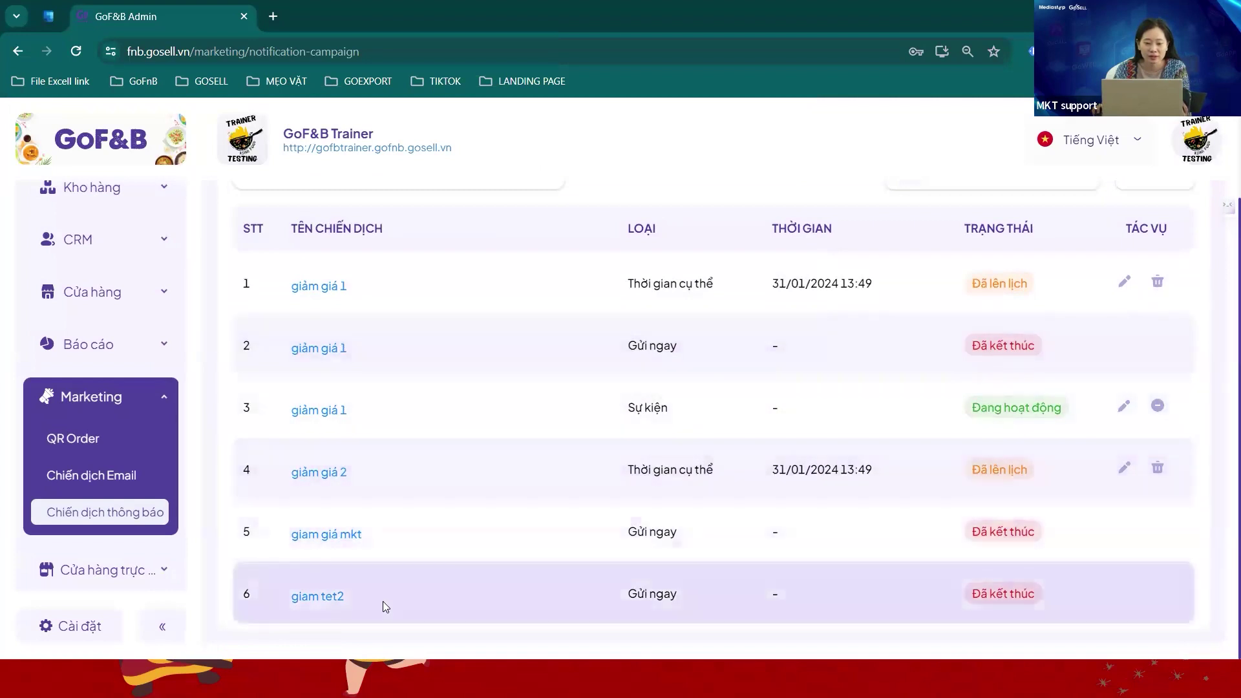
pyautogui.scroll(2, 1095, 344)
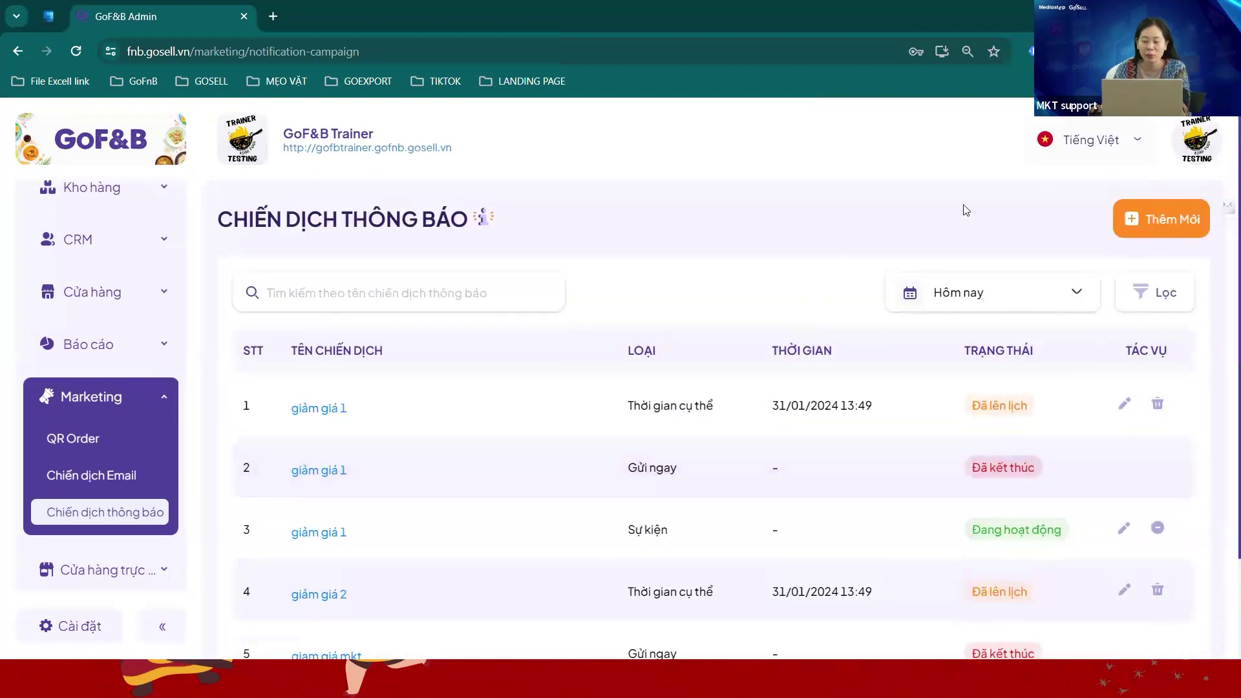
pyautogui.scroll(-2, 512, 534)
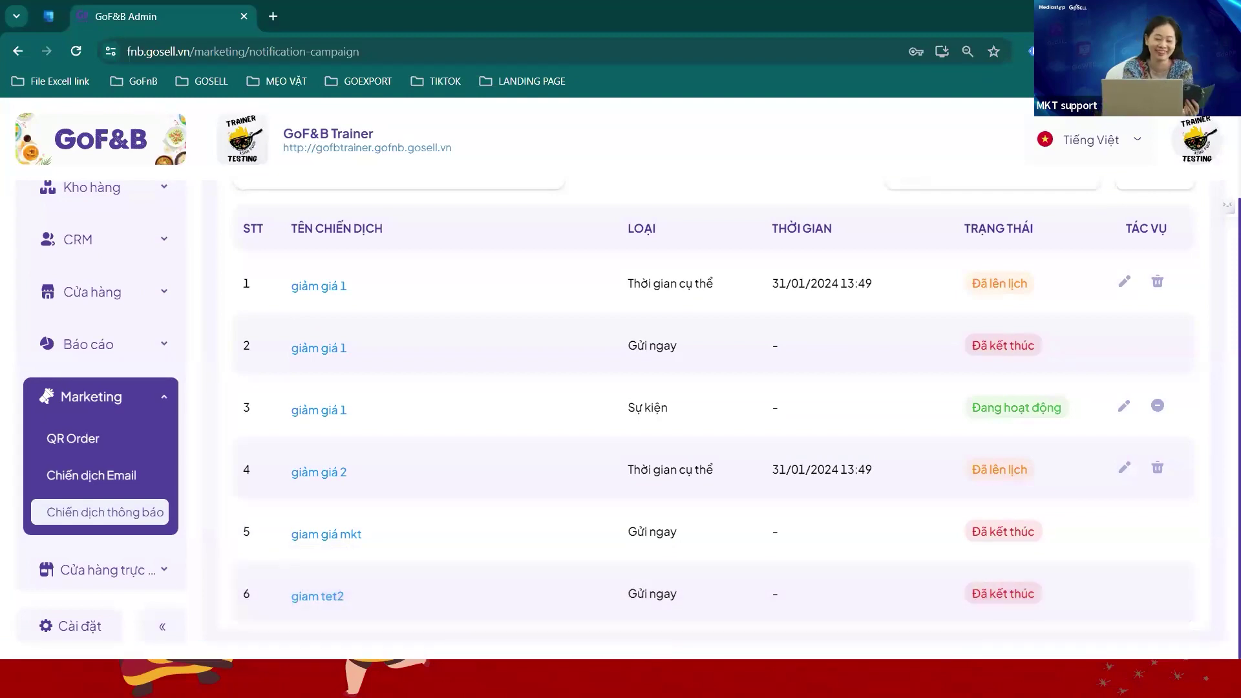
# - Bring the mirrored phone screen up over the campaign list to check for the sent notifications
pyautogui.press('super')
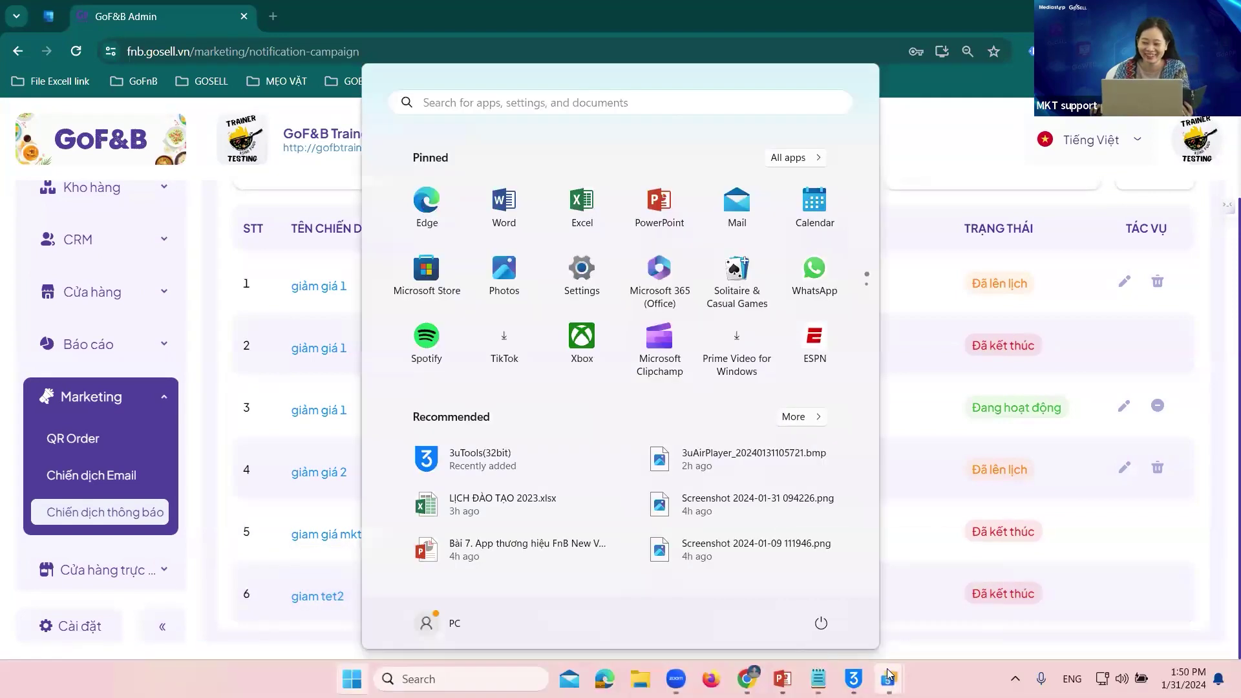
pyautogui.moveTo(889, 679)
pyautogui.click(950, 607)
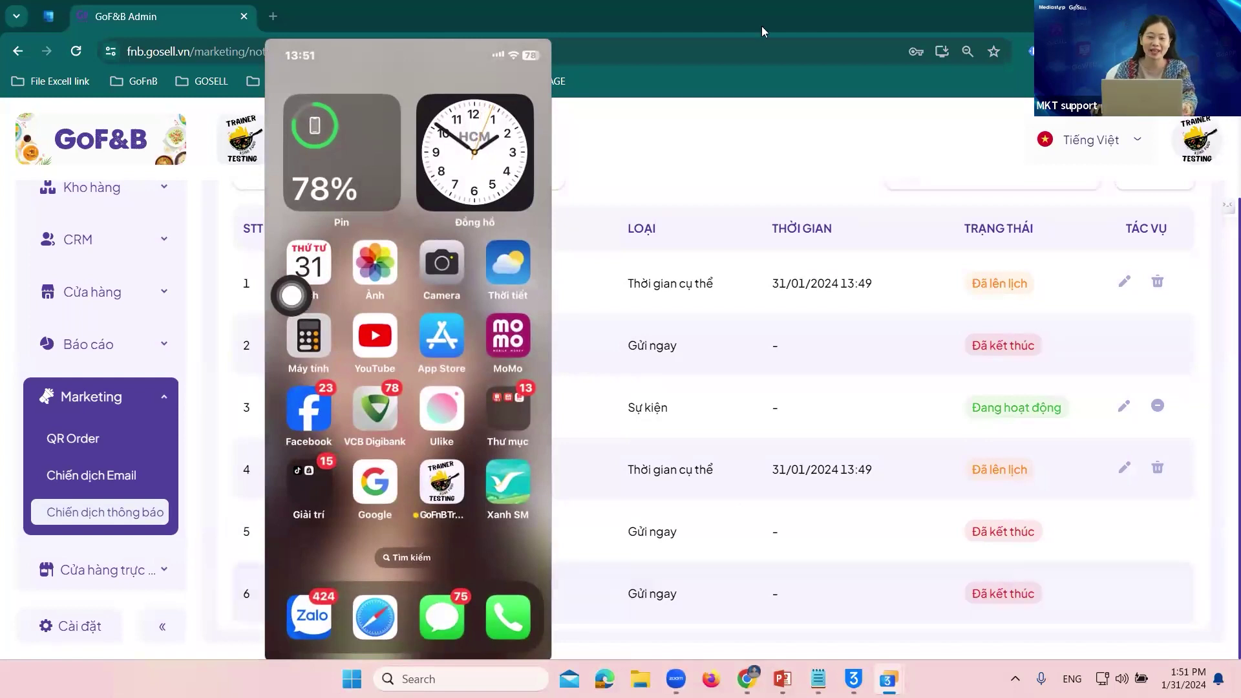
pyautogui.moveTo(386, 561)
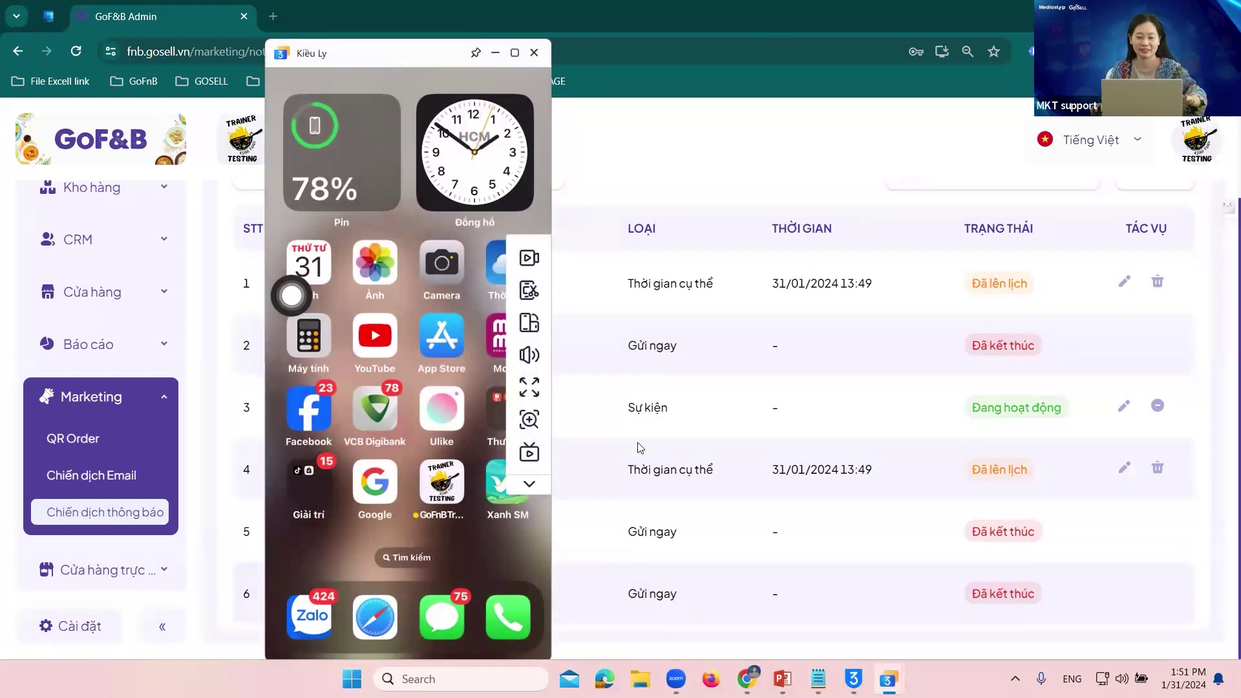